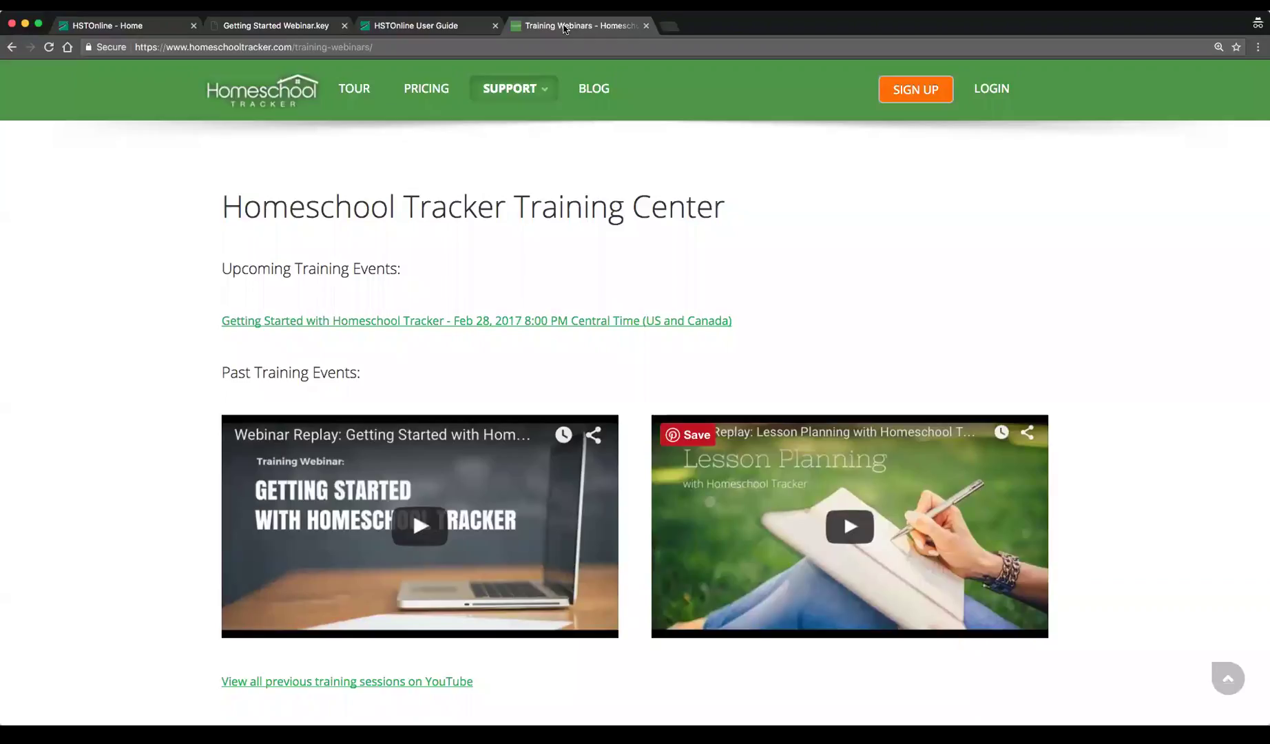
Review the upcoming and past training events on the Homeschool Tracker Training Center page
mouse_move(518, 103)
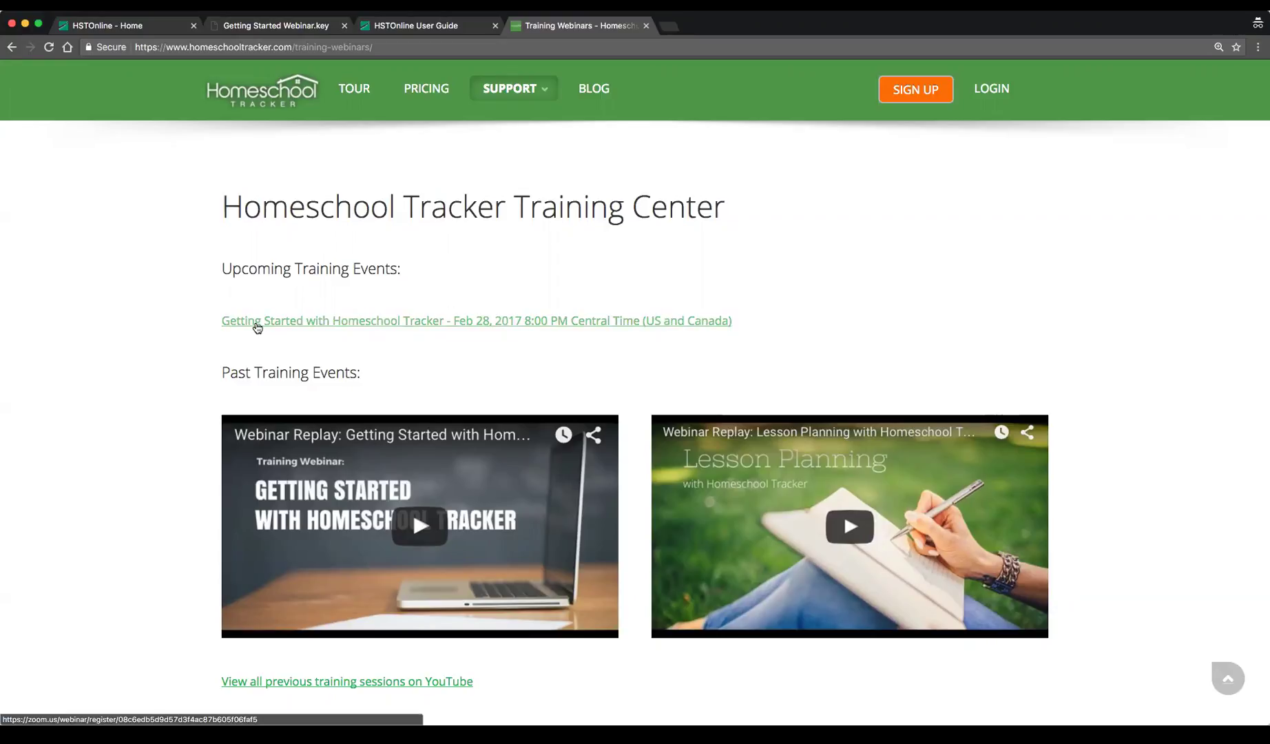
scroll(257, 327, down, 3)
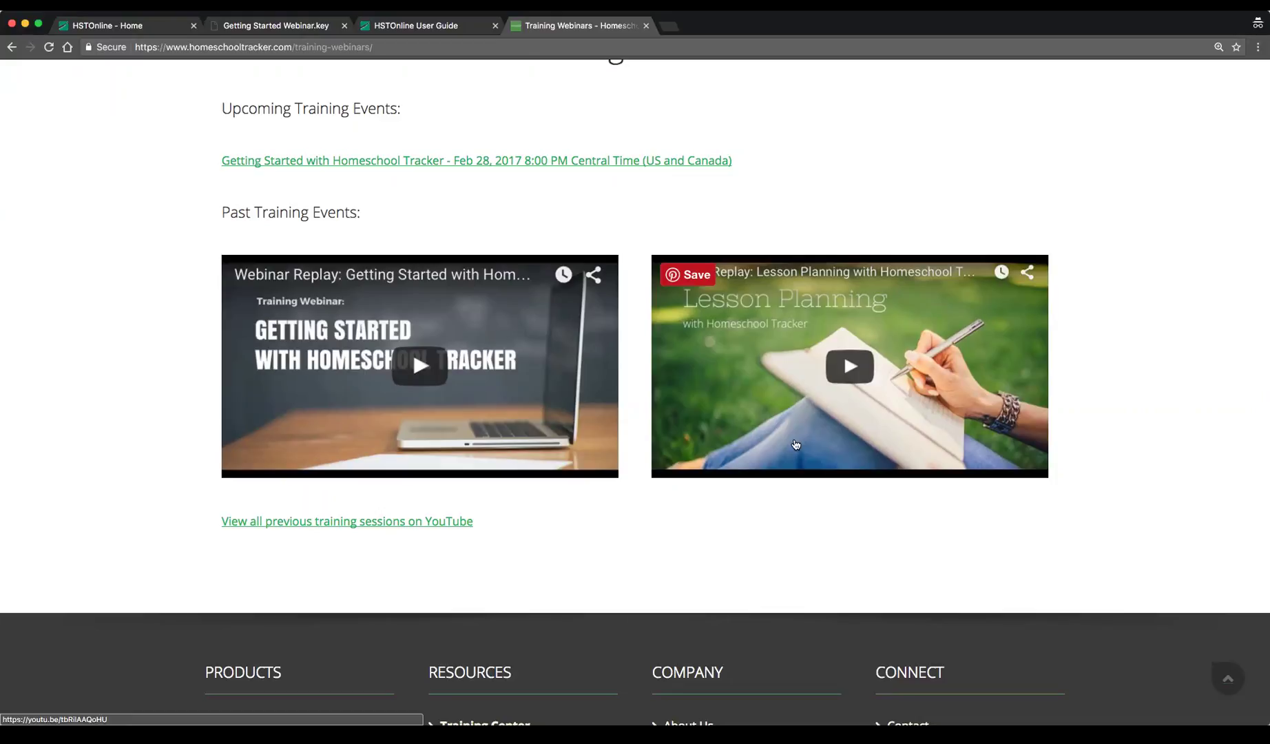
Switch to the HSTOnline User Guide and highlight the Getting Started video guide links, Part 1 to Part 11, clearing the selection at the end
click(403, 28)
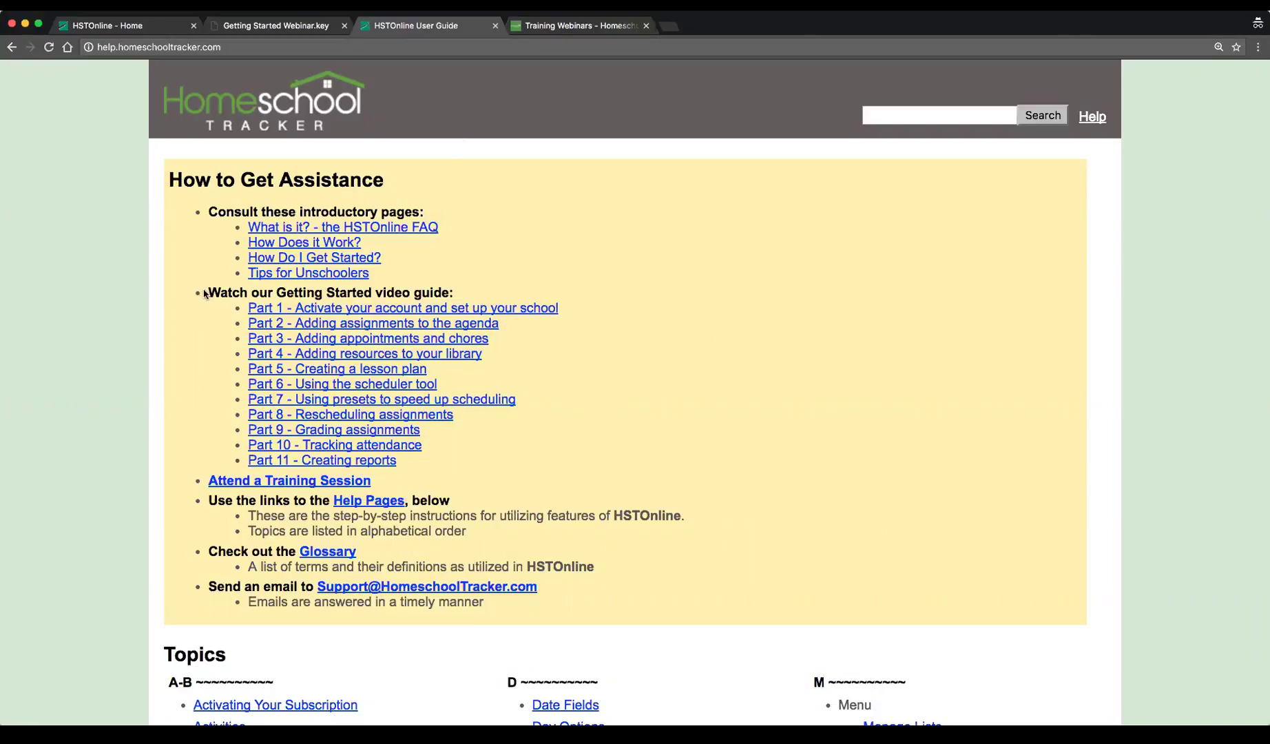
drag(209, 292, 488, 461)
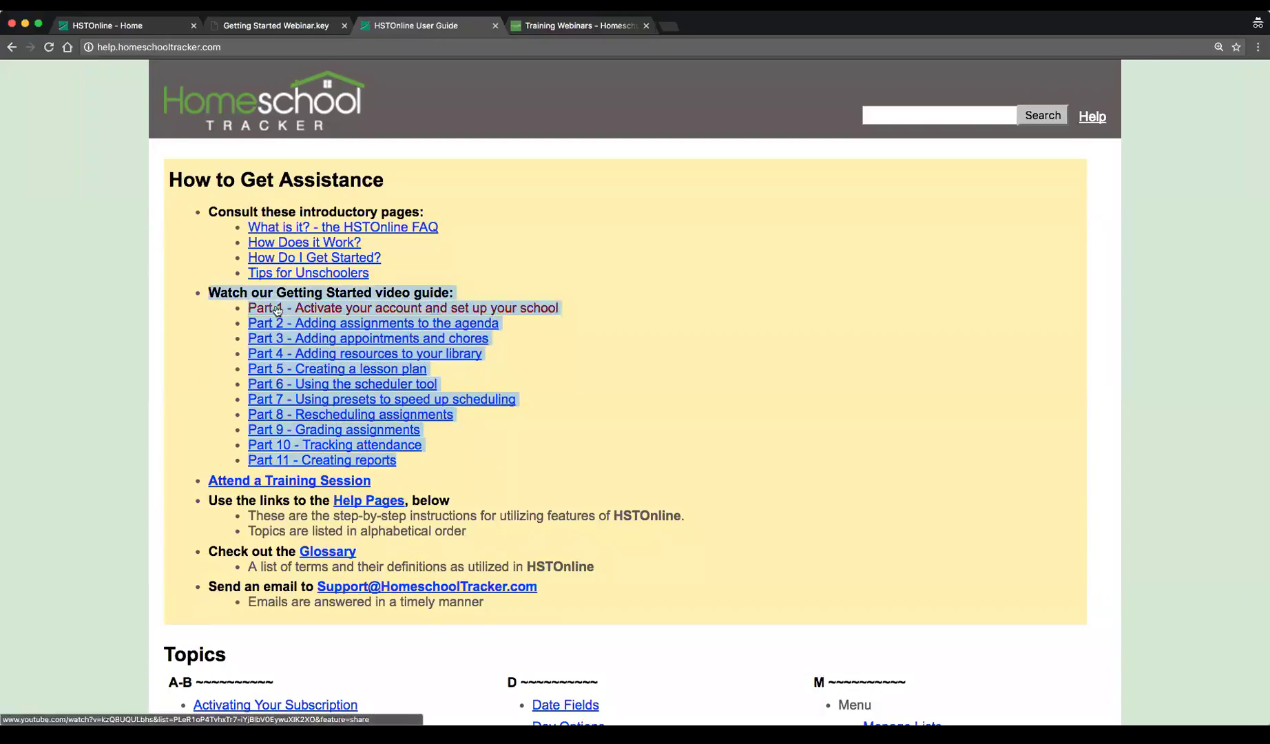
click(196, 48)
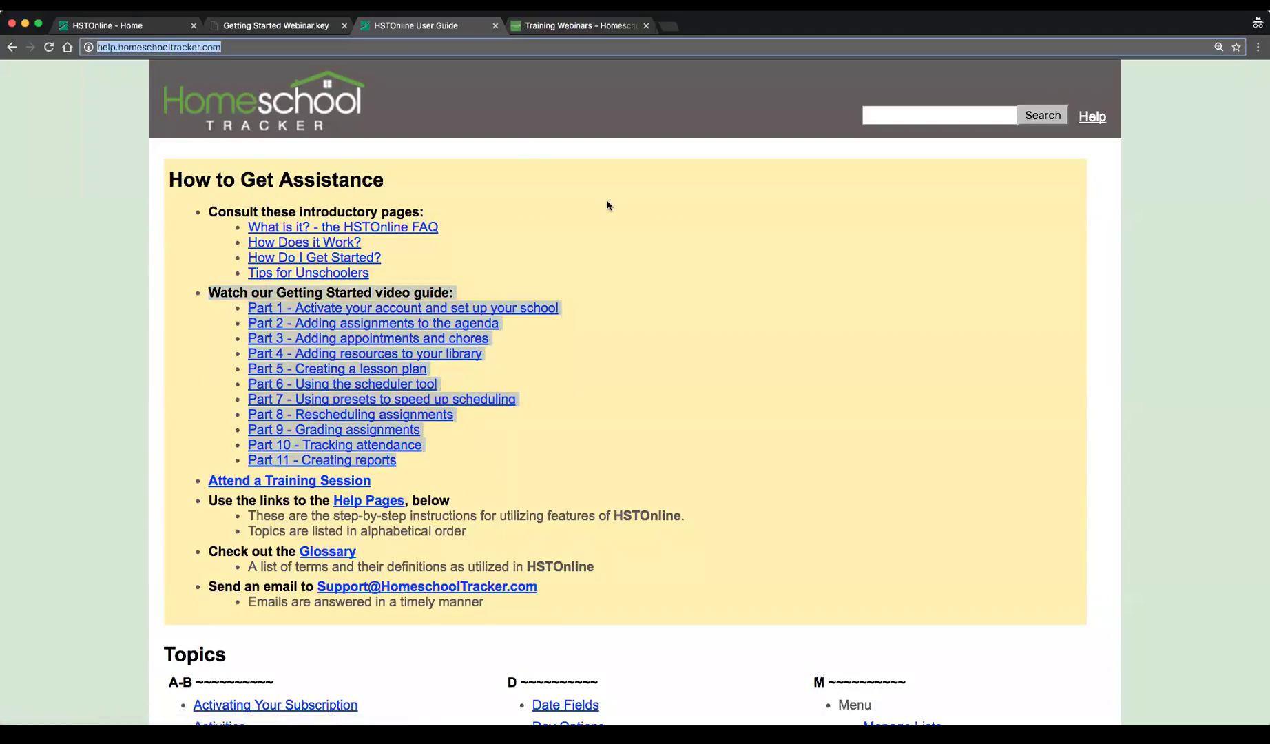
drag(497, 467, 215, 309)
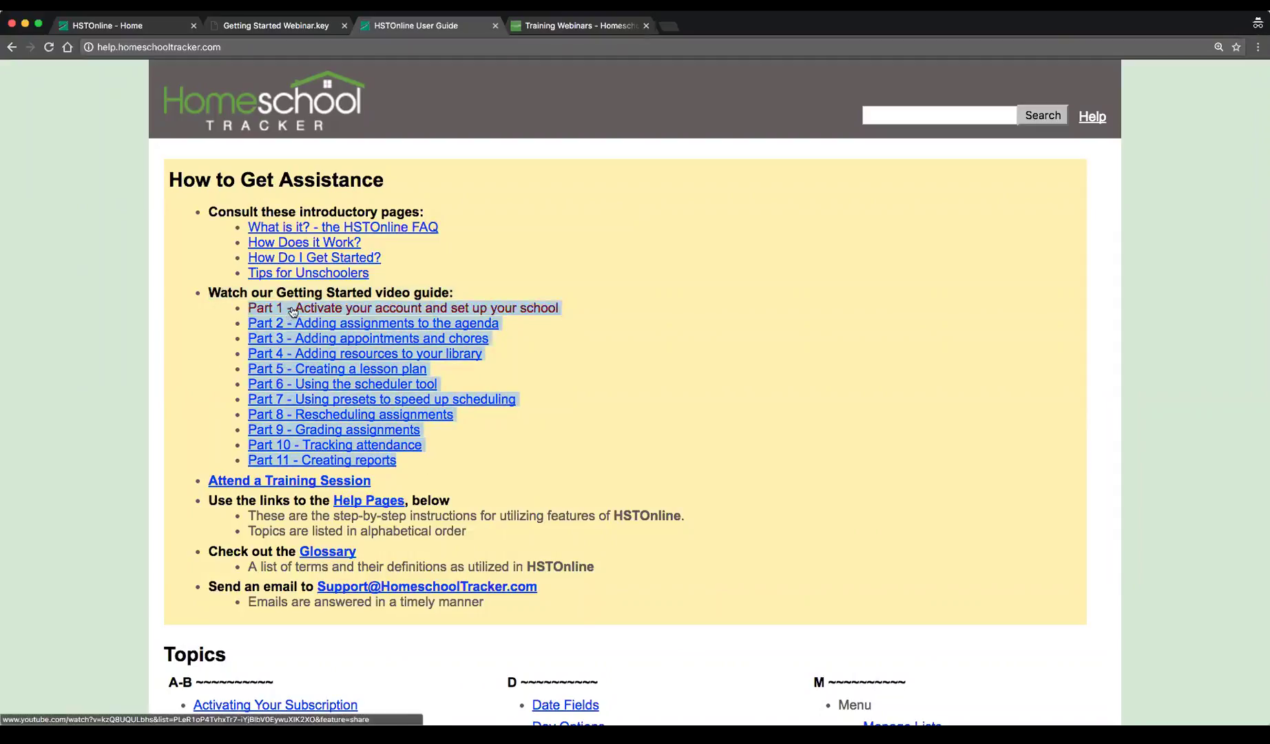
click(315, 367)
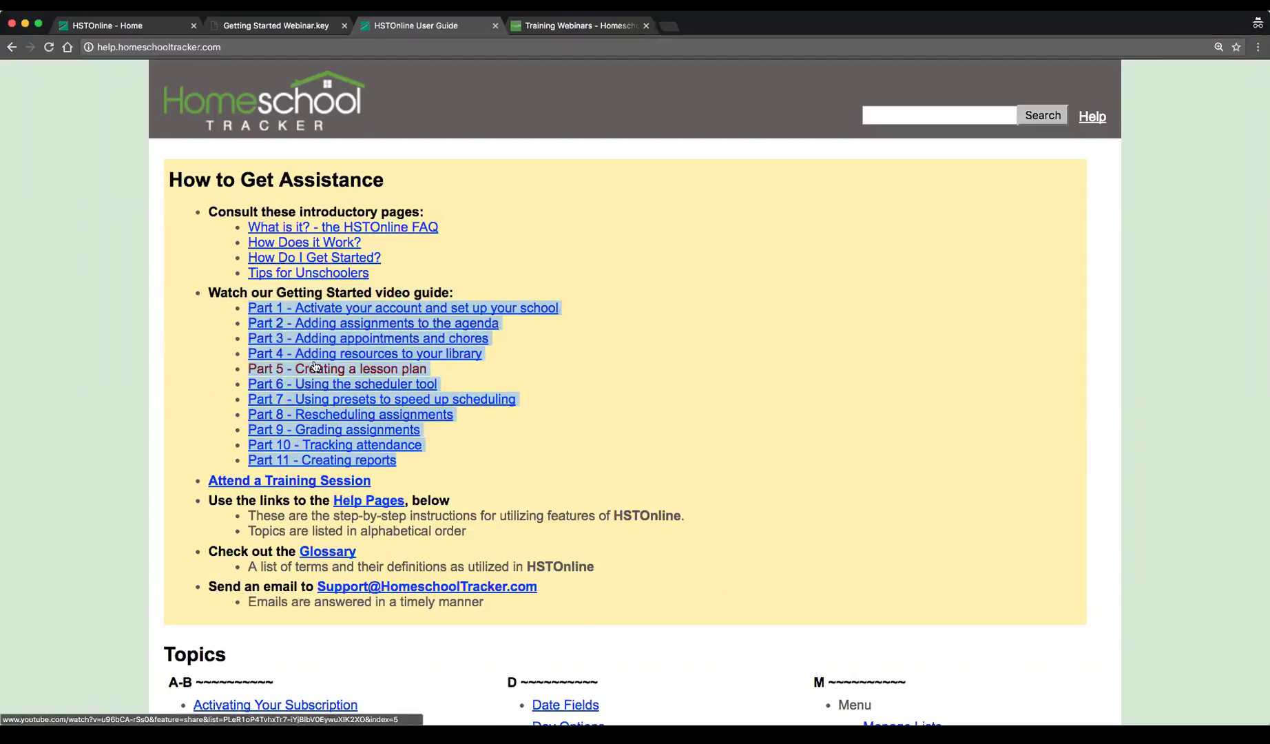
click(363, 387)
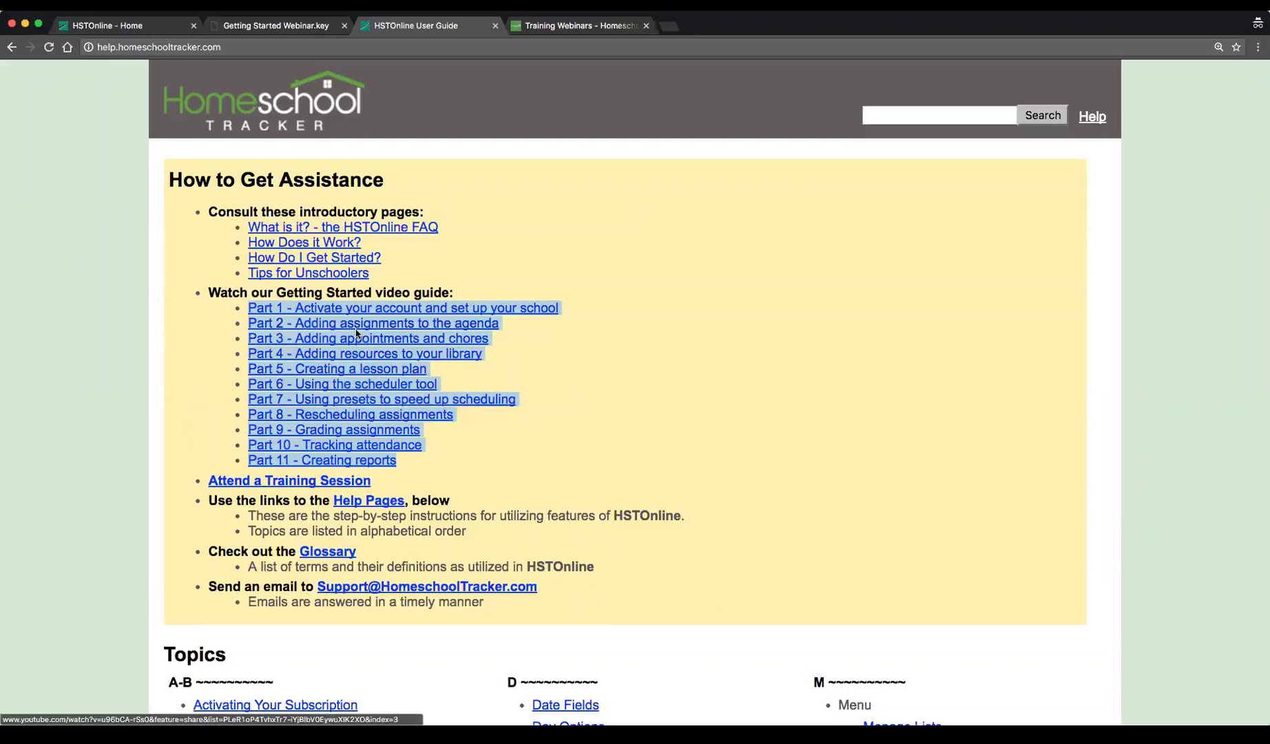
click(616, 471)
Examine the alphabetical Topics list in the User Guide, including the Grading and Reports entries, and return to the start of the page
scroll(613, 472, down, 5)
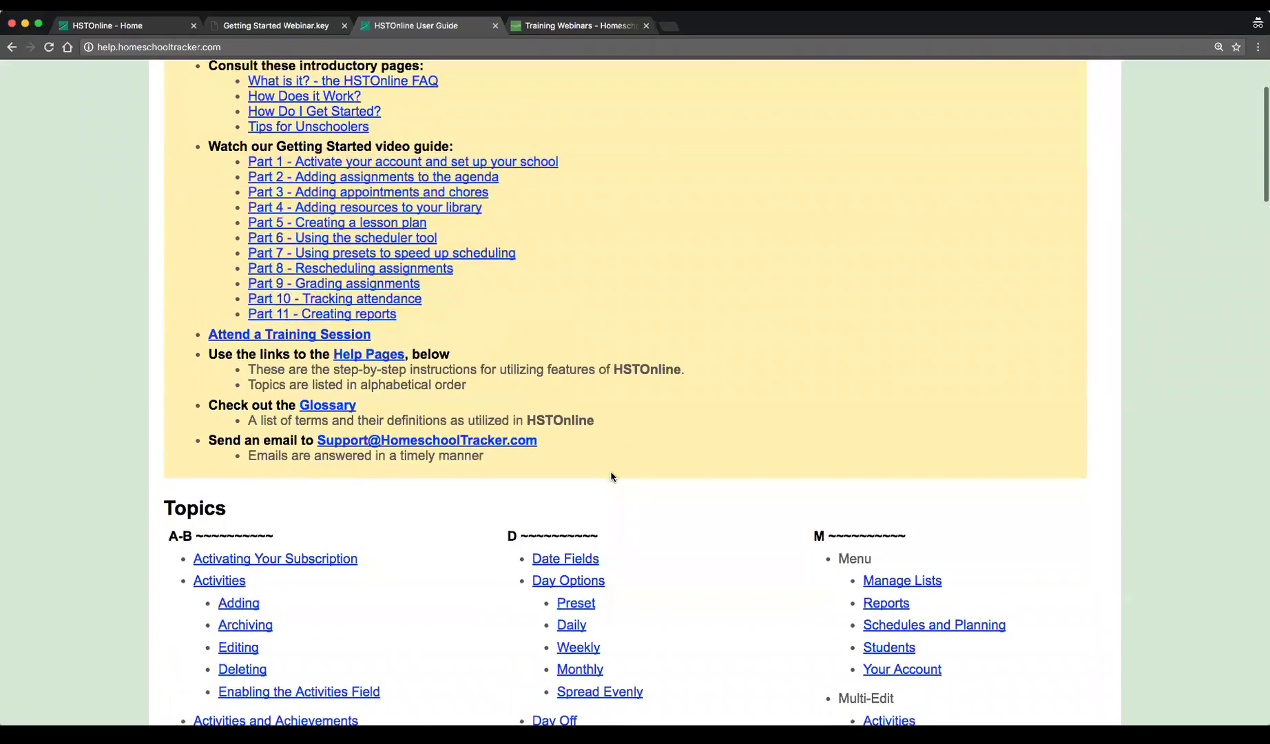
scroll(612, 475, up, 5)
scroll(610, 476, down, 3)
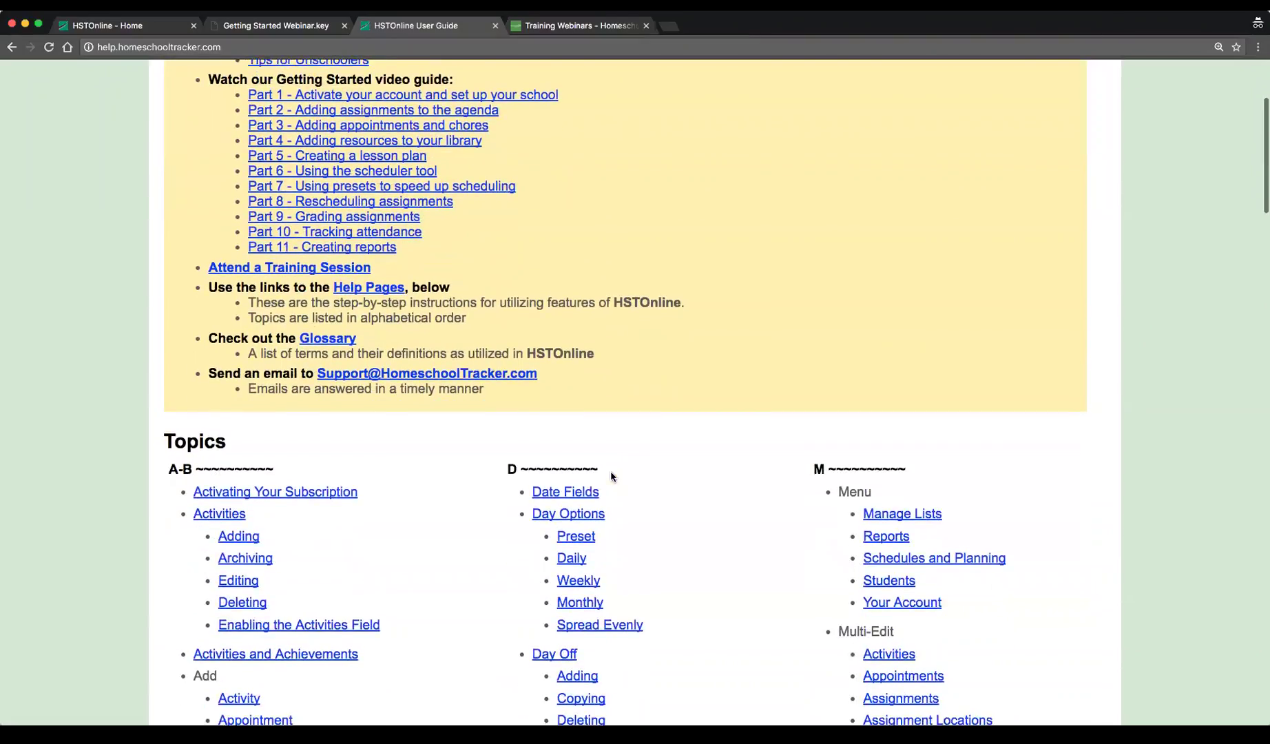
scroll(611, 476, down, 3)
scroll(612, 475, down, 6)
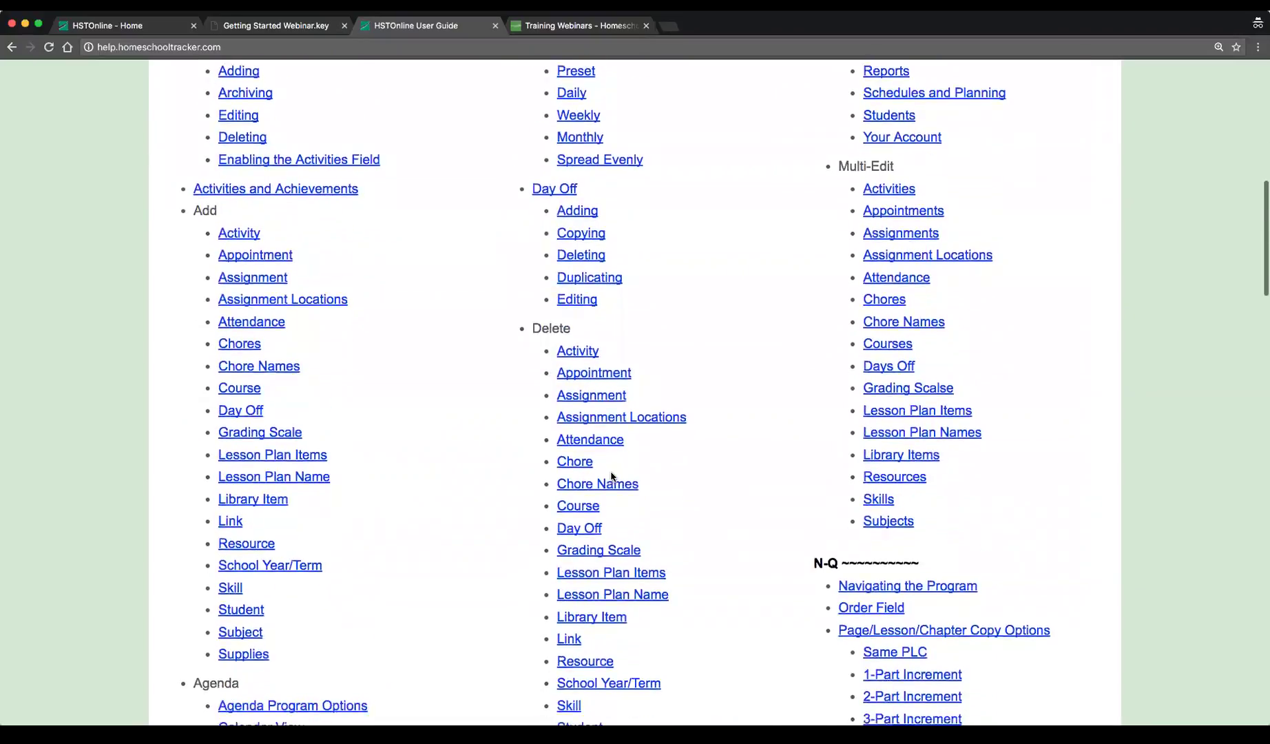
scroll(612, 475, up, 4)
scroll(612, 475, up, 4)
scroll(653, 498, down, 10)
scroll(653, 497, down, 8)
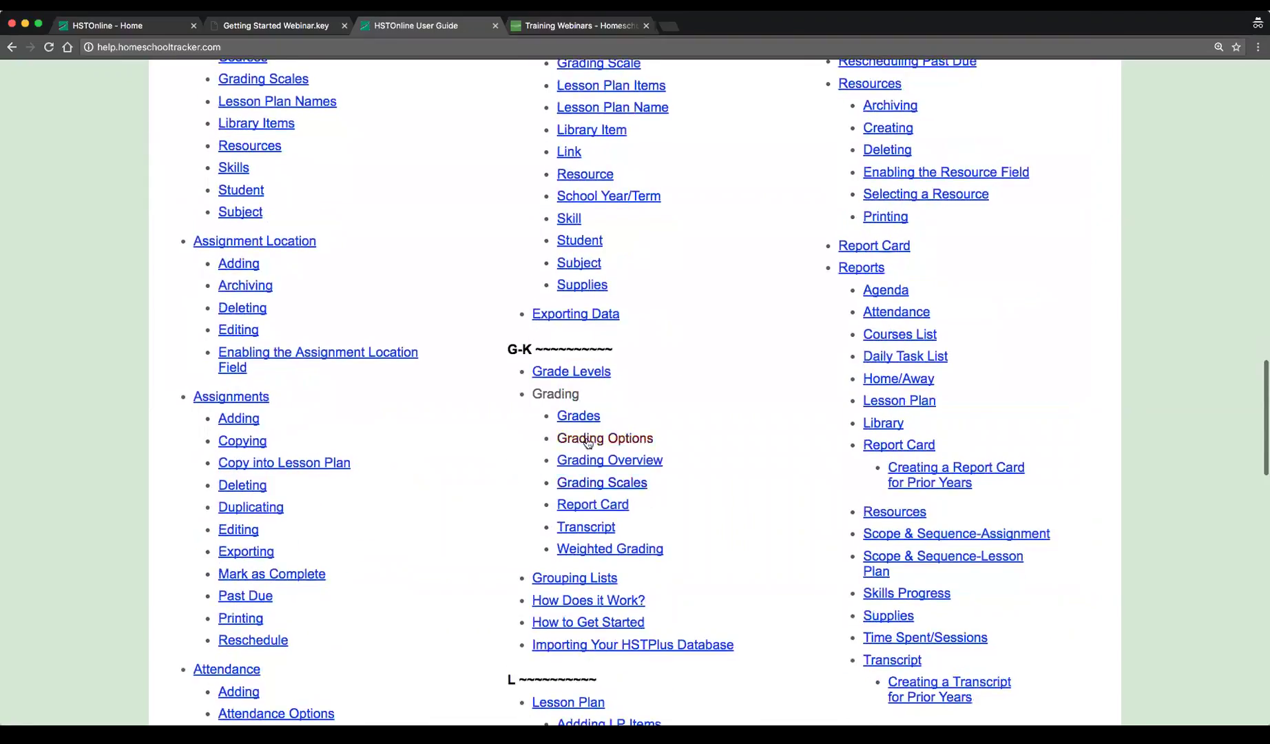
scroll(684, 515, up, 15)
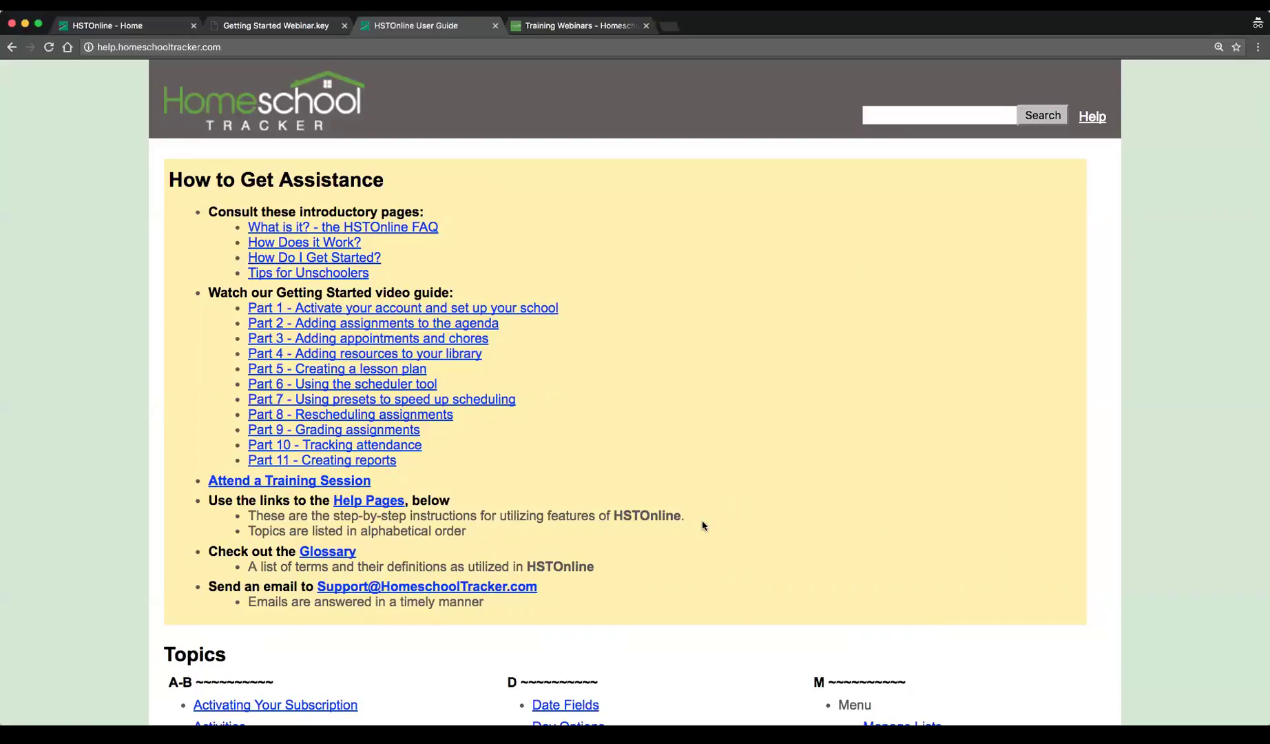
Return to the HSTOnline home page, go to the Agenda - Calendar View and bring up its help page
key(ctrl+shift+Tab)
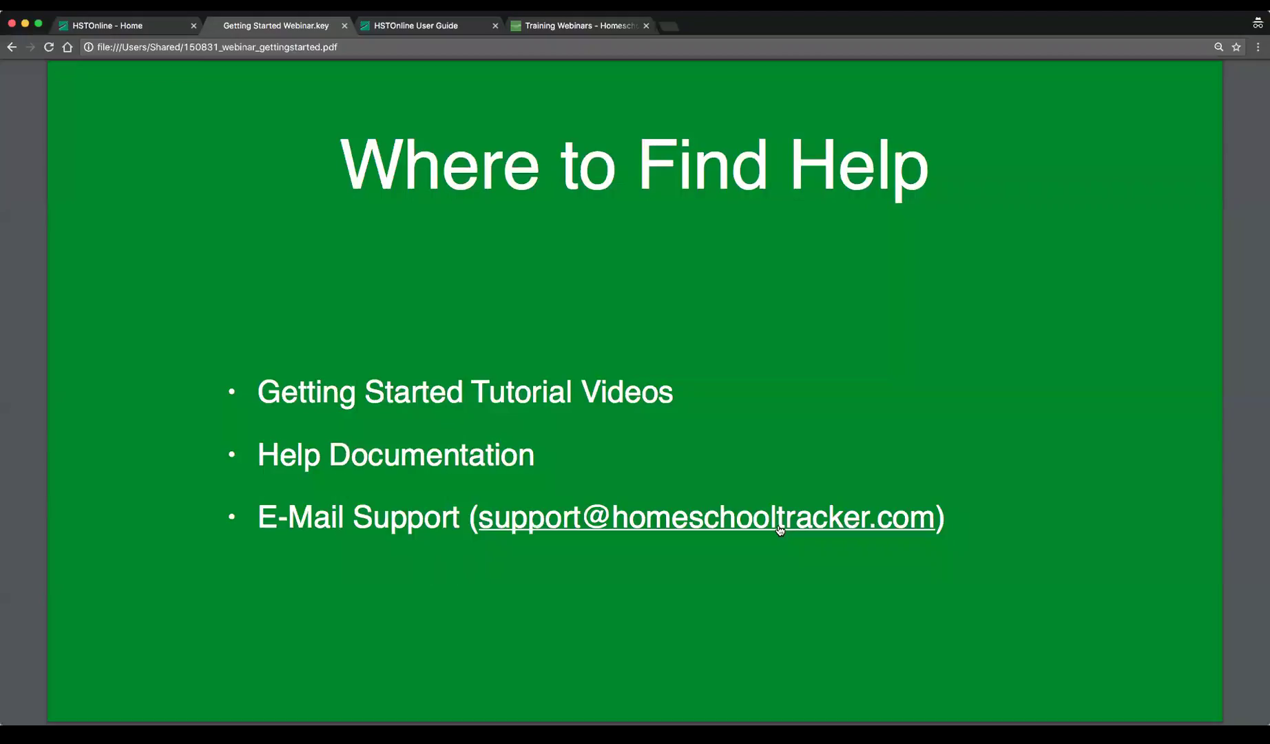
key(ctrl+shift+Tab)
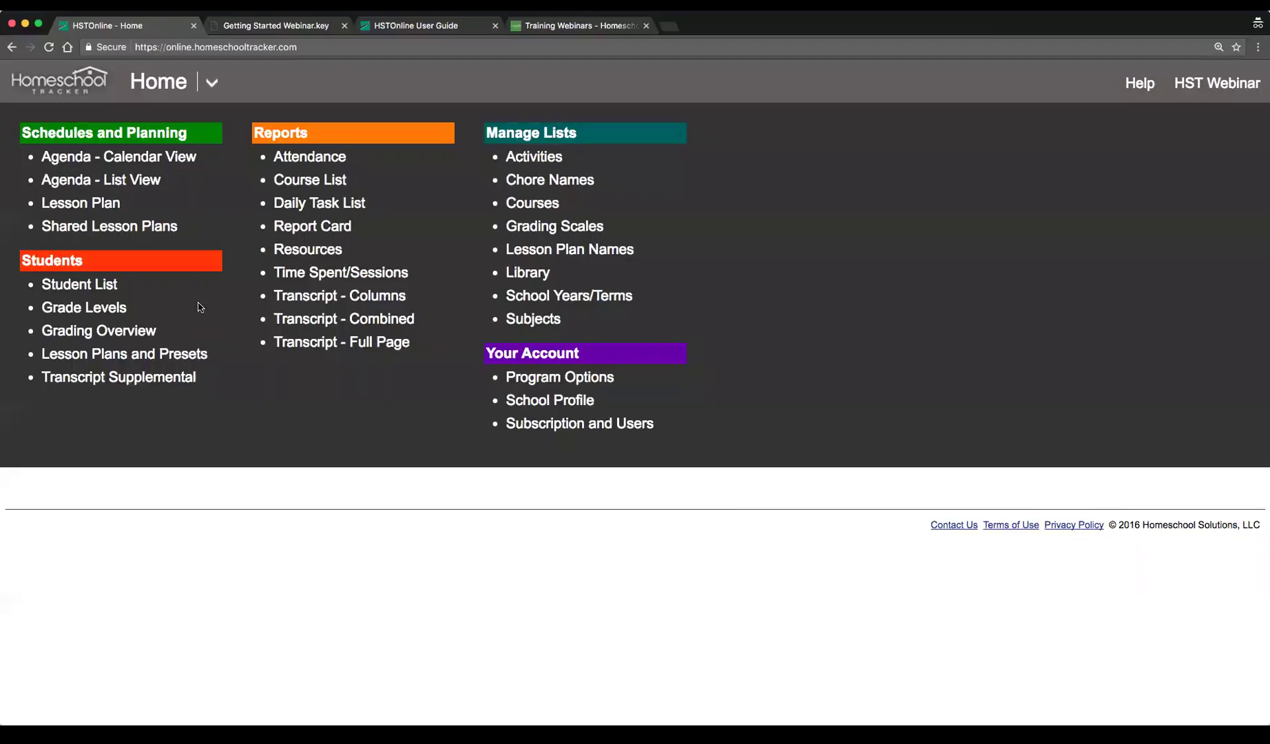
click(116, 160)
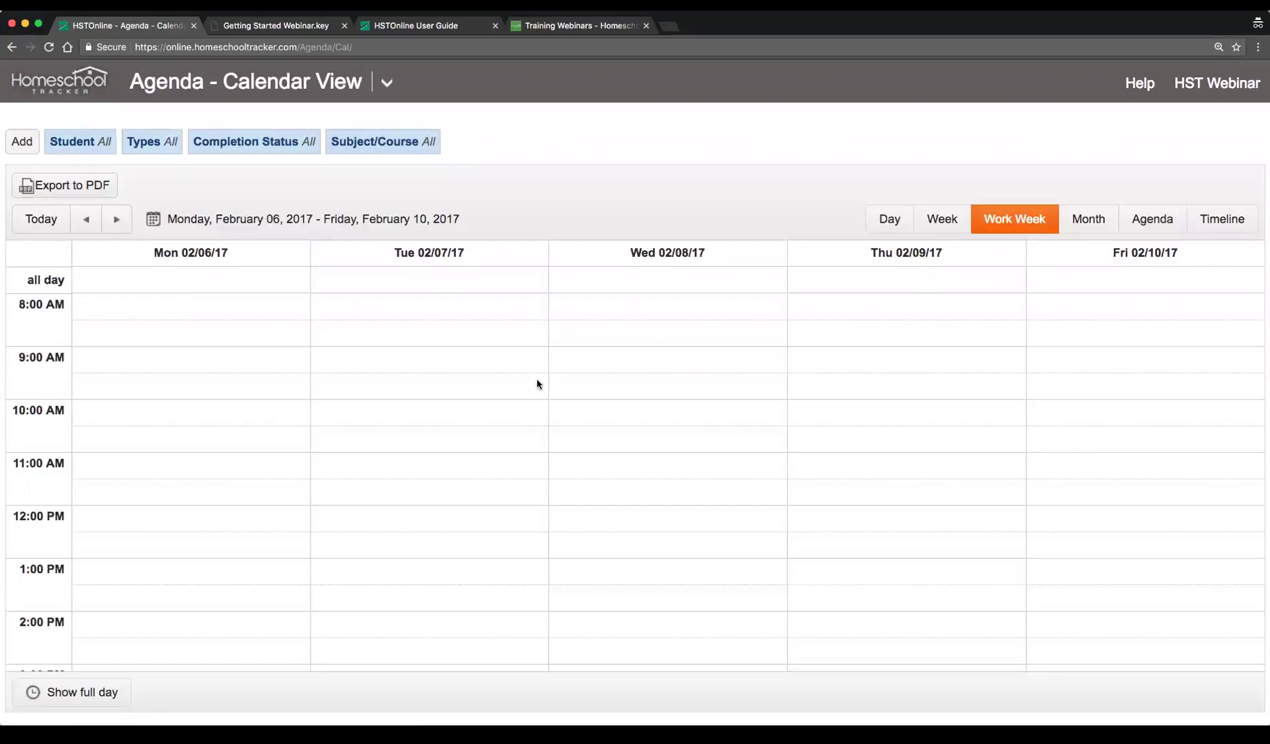
click(1138, 85)
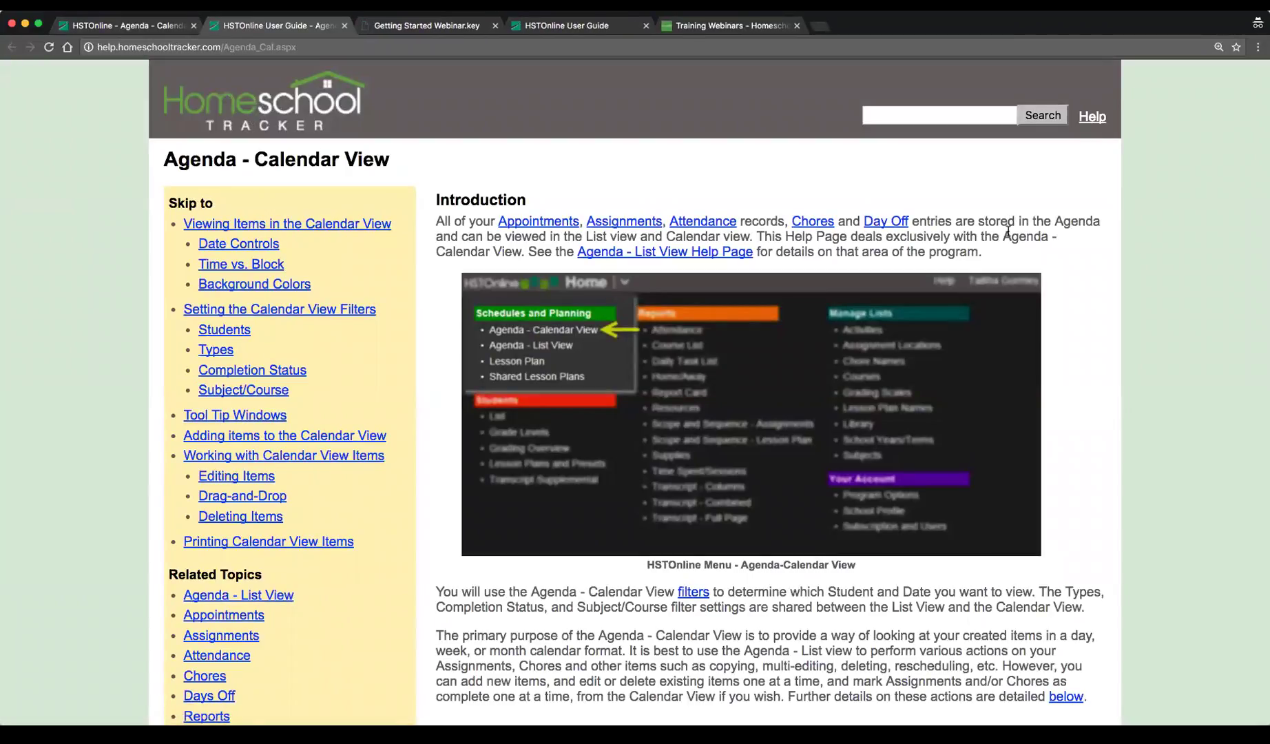
Read through the Agenda - Calendar View help page down to the Time vs. Block section and return to its start
scroll(1071, 364, down, 5)
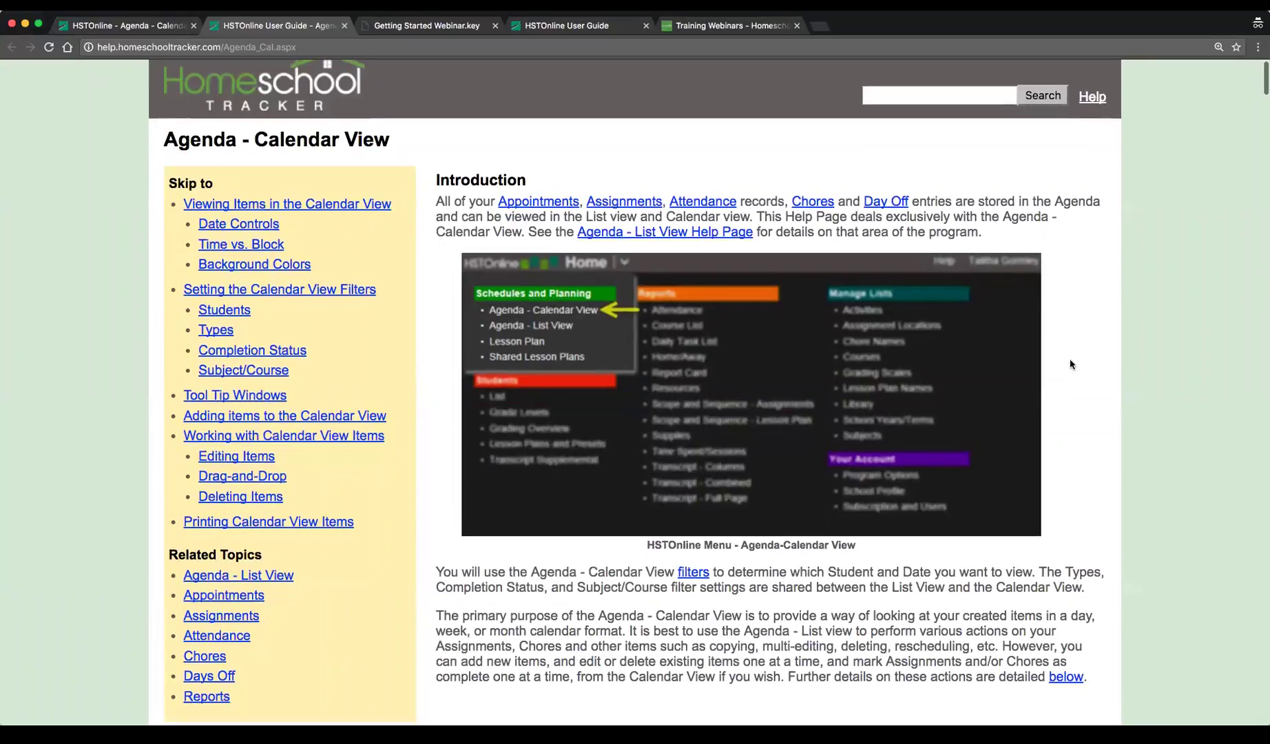
scroll(1070, 361, down, 14)
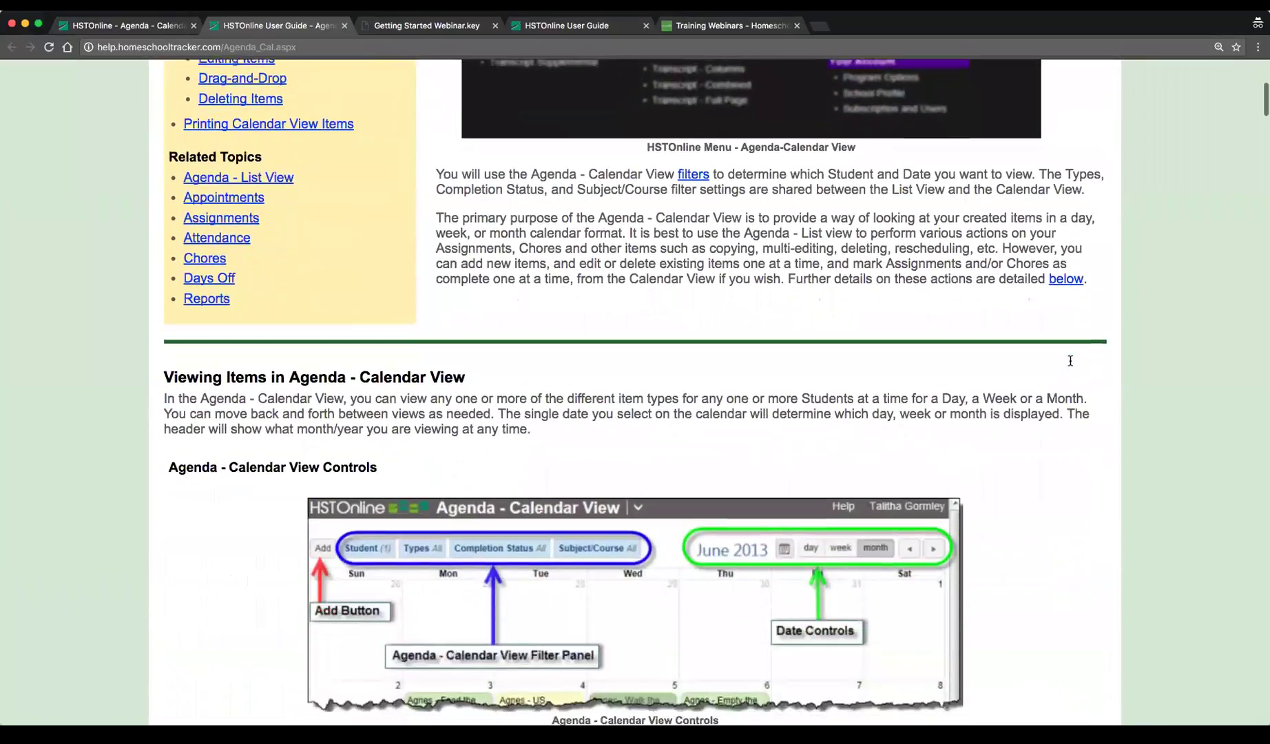
scroll(1069, 360, down, 20)
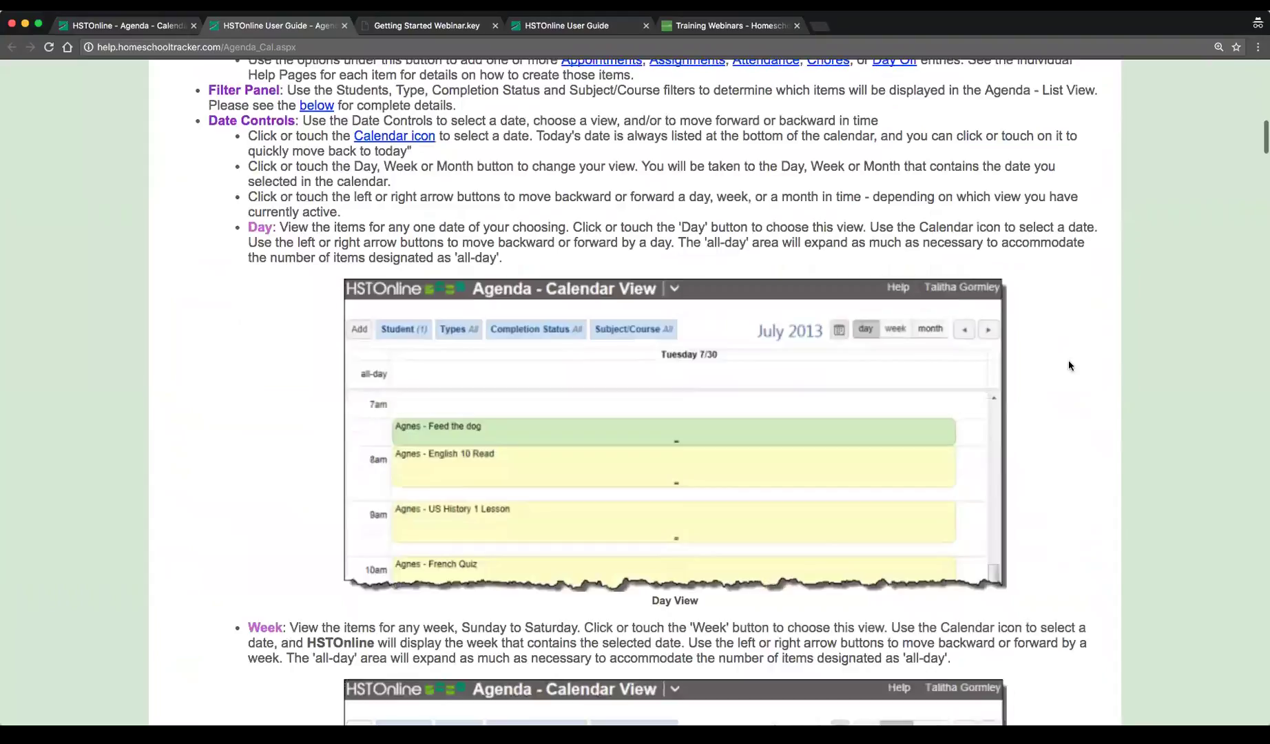
scroll(1068, 361, down, 10)
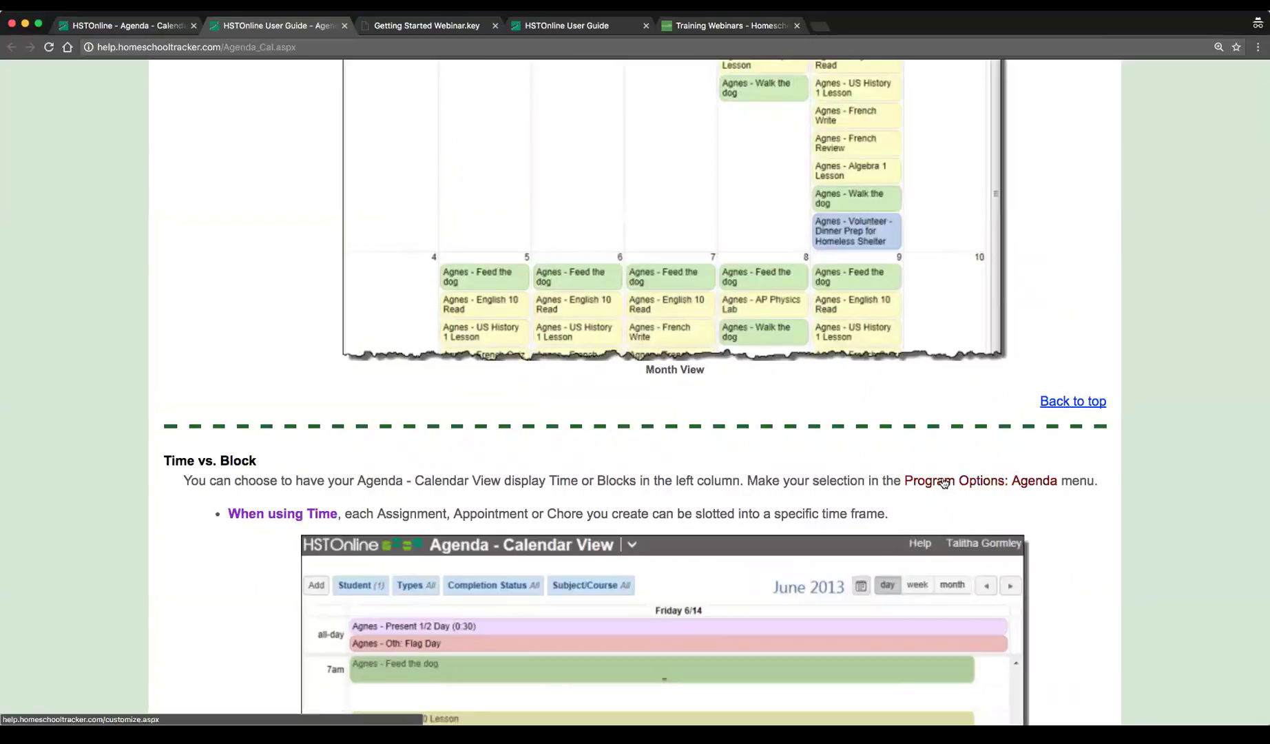
scroll(943, 483, up, 20)
scroll(938, 480, up, 12)
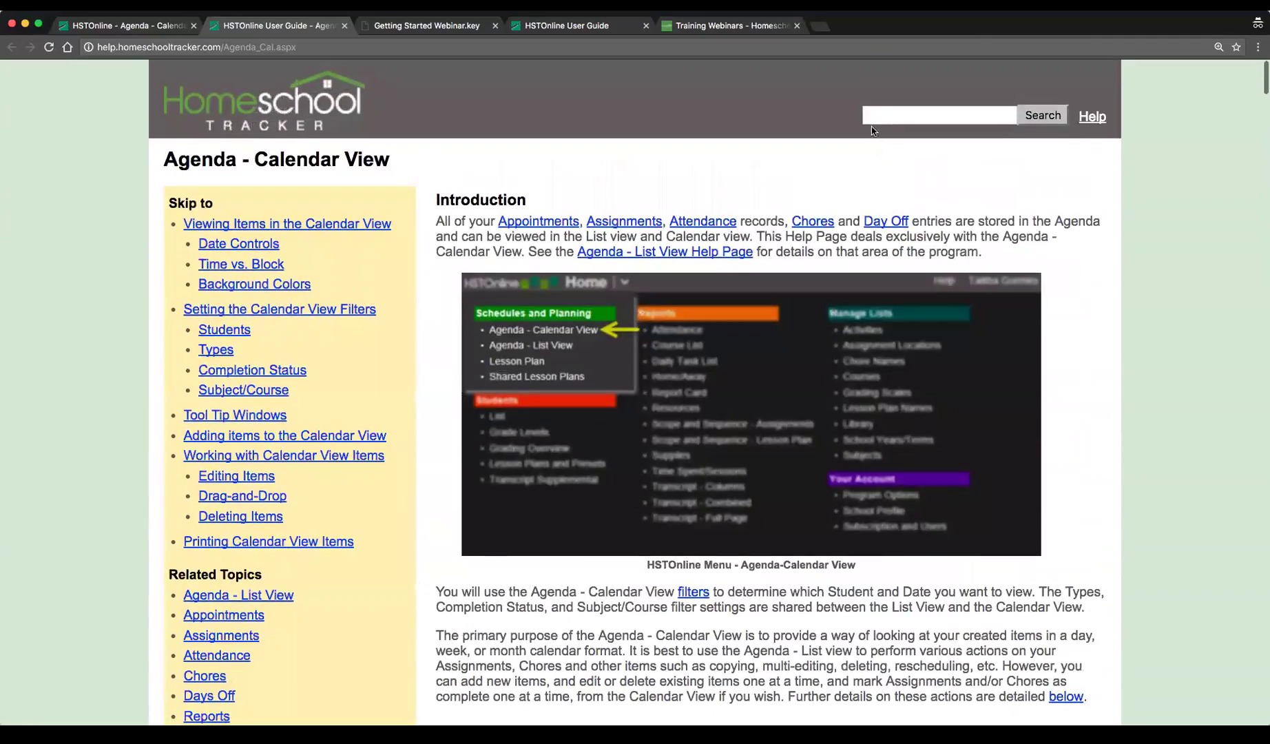
Search the User Guide for "day off" and open the Day Off article
click(910, 112)
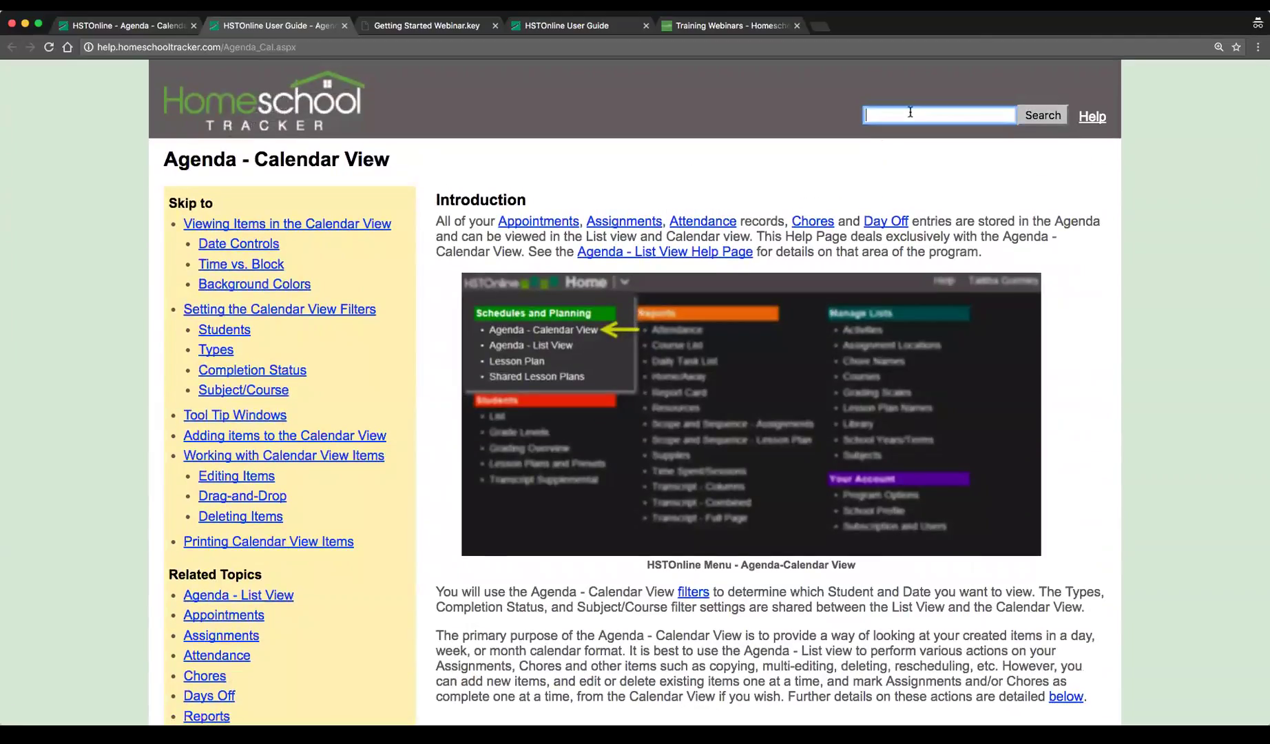
text(day off)
key(Return)
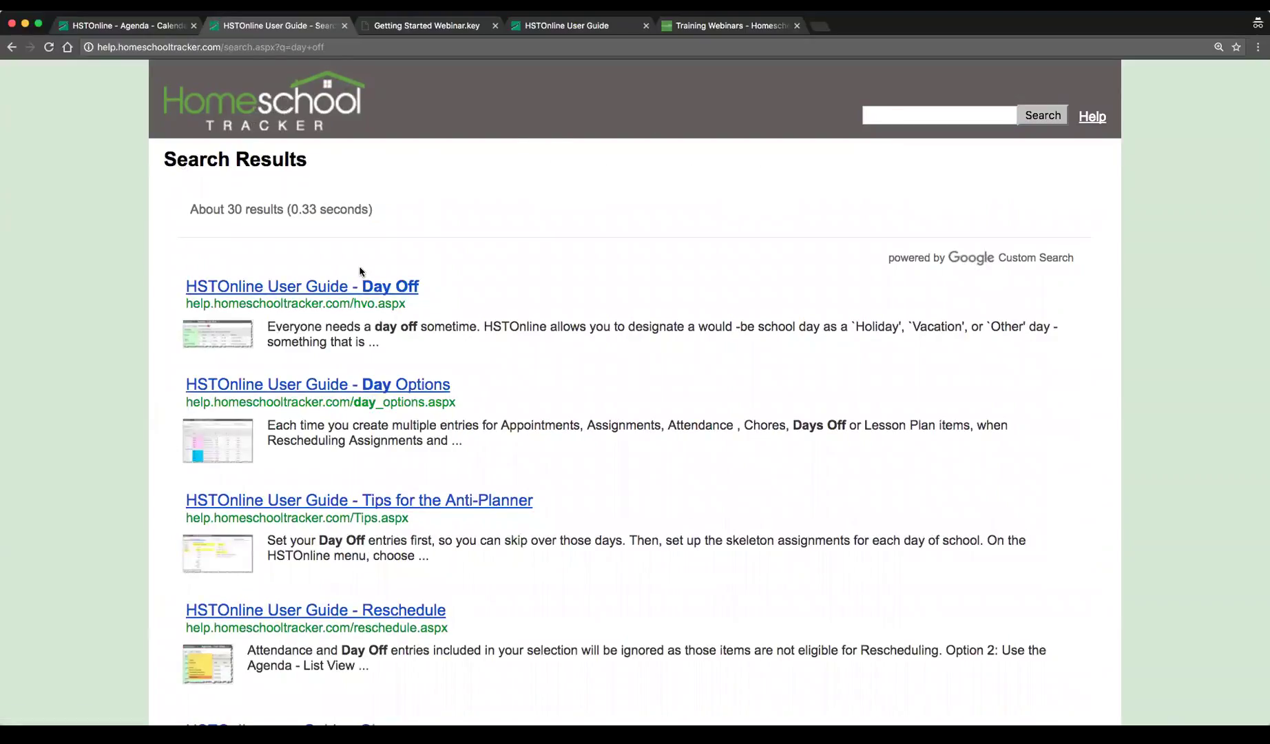
click(351, 288)
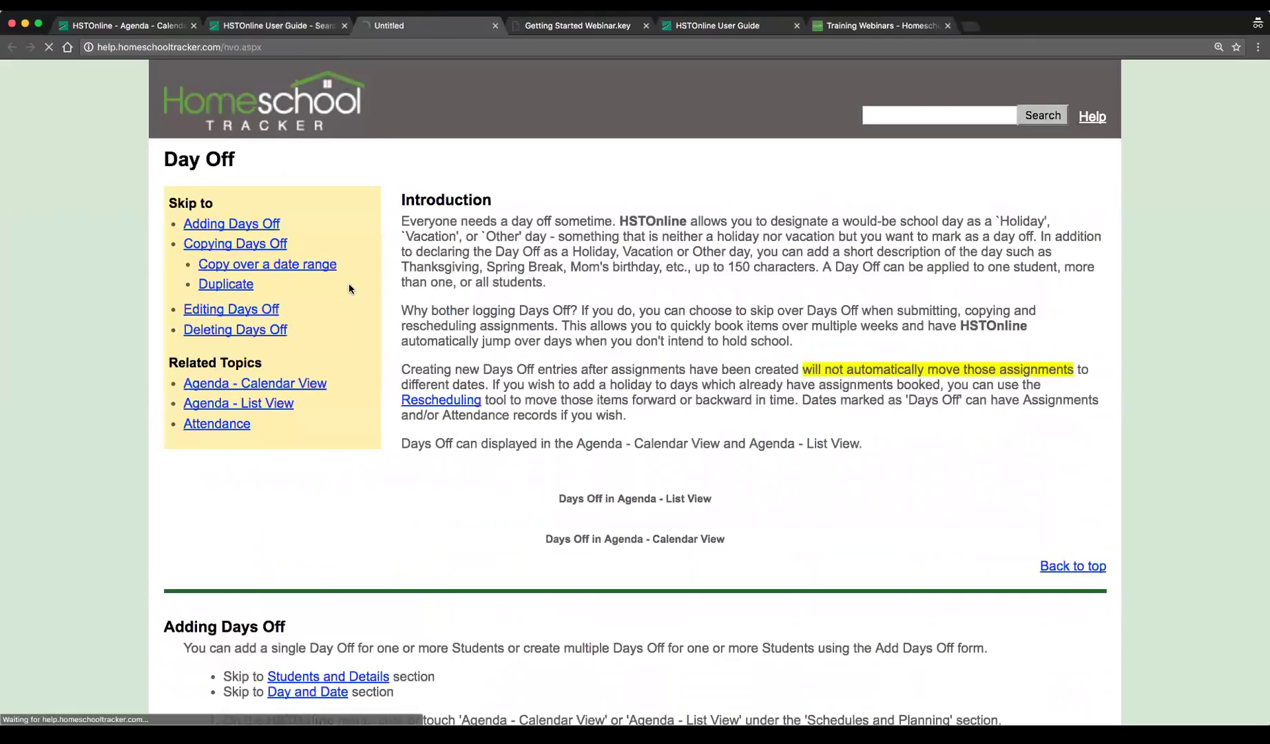
Highlight the Day Off article's title and look through its introduction and the Adding Days Off section
drag(164, 160, 246, 169)
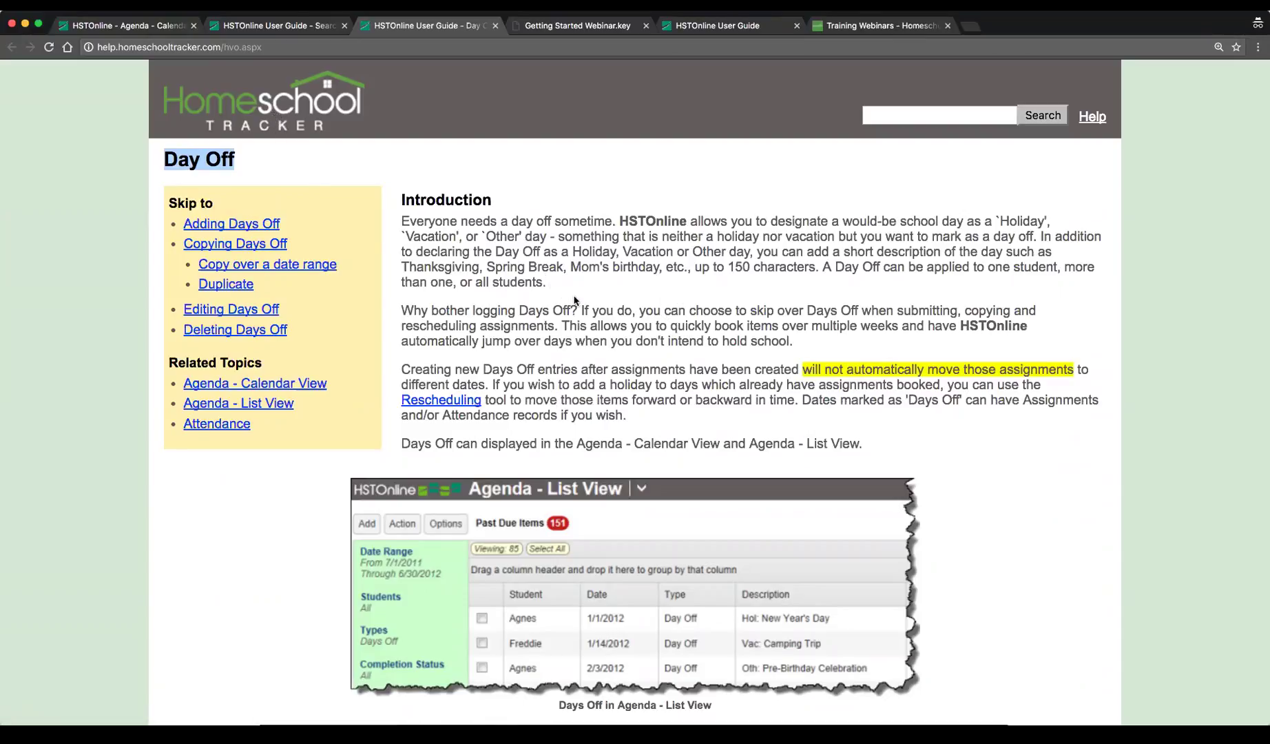
scroll(575, 300, down, 20)
scroll(573, 300, up, 10)
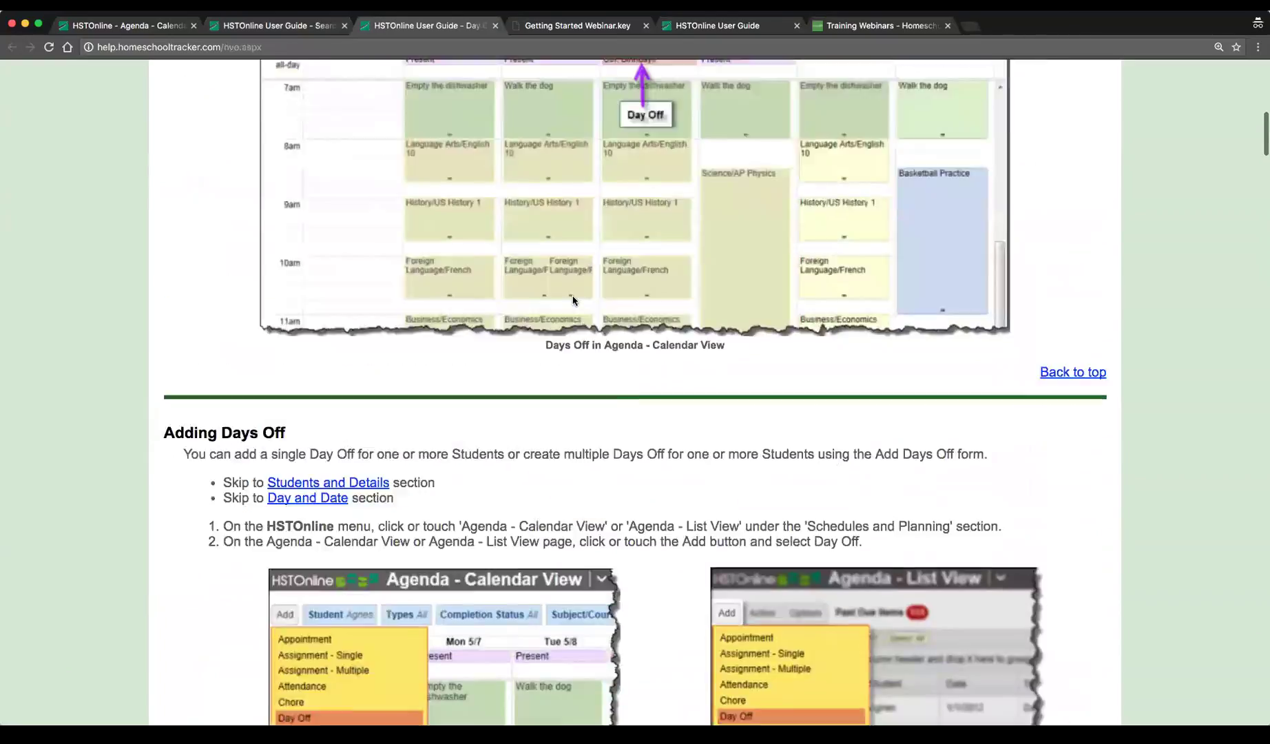
scroll(573, 301, up, 15)
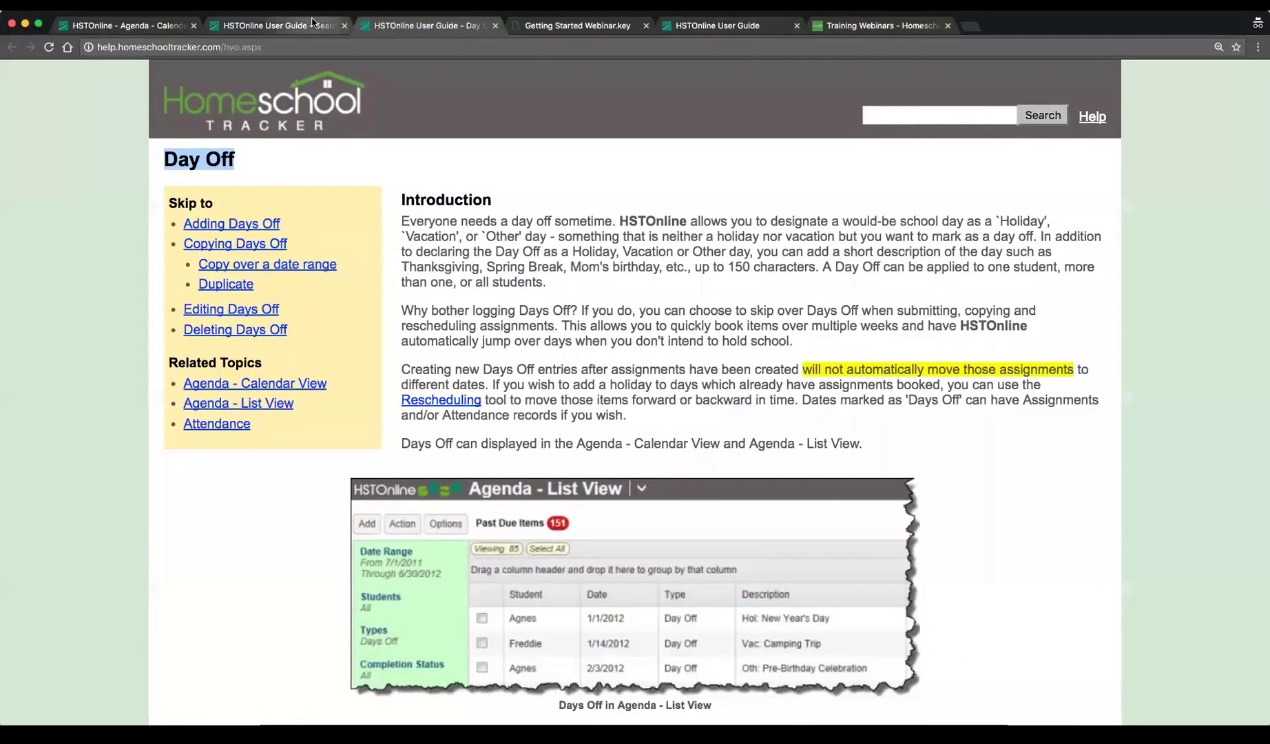
Close the Day Off article and the search results, and advance the Getting Started Webinar slides to Interface Tour
key(super+w)
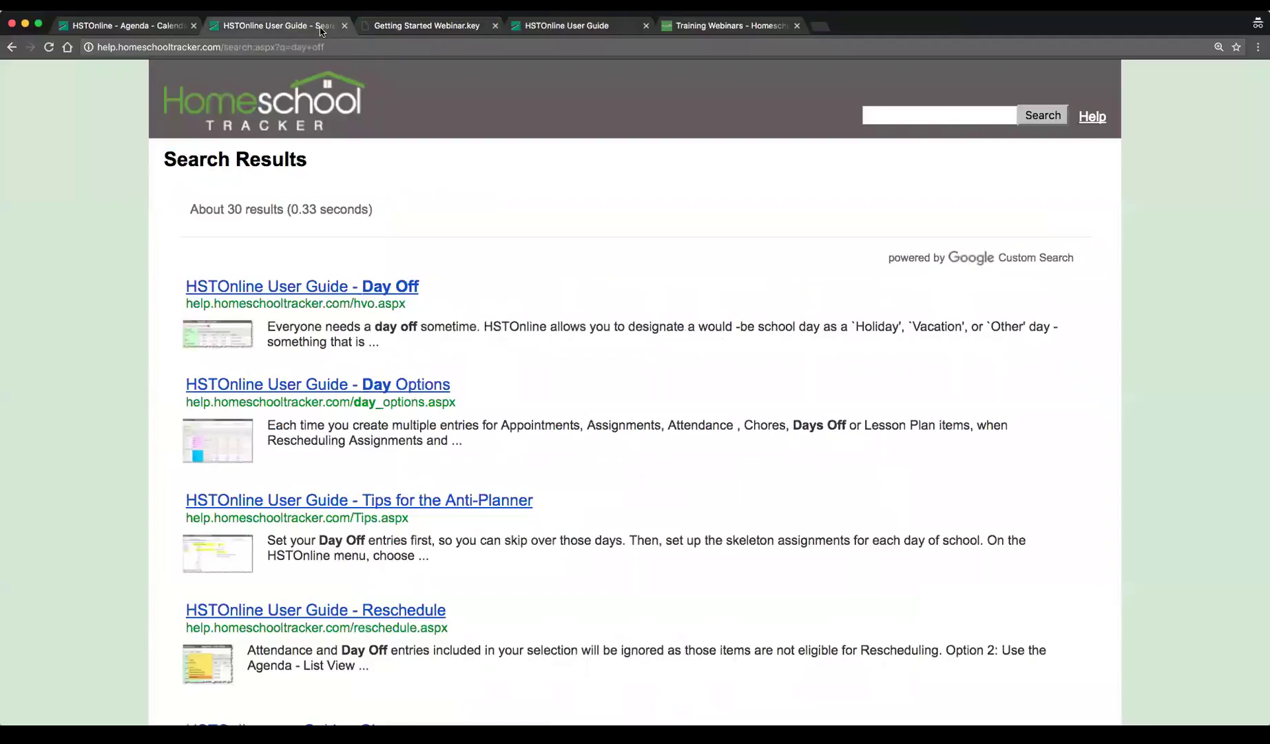
key(super+w)
scroll(601, 434, up, 1)
scroll(468, 559, down, 1)
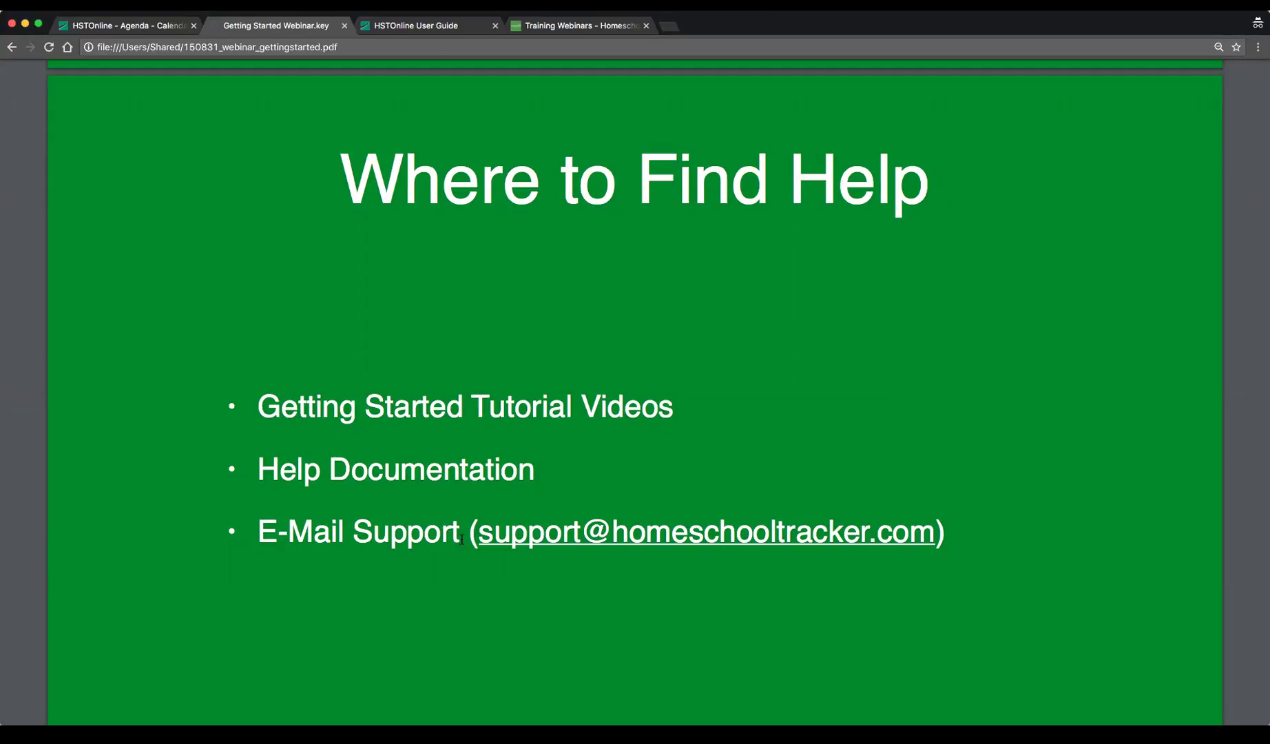
scroll(462, 540, down, 10)
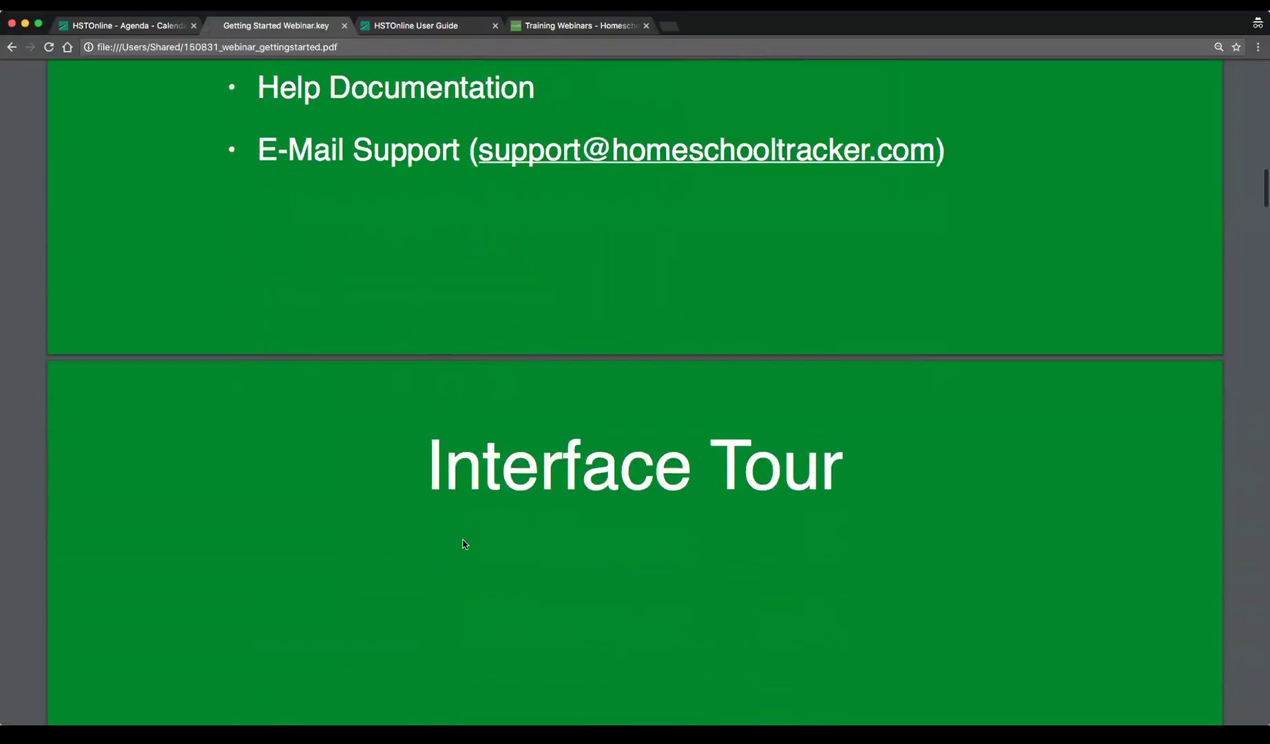
scroll(462, 540, down, 1)
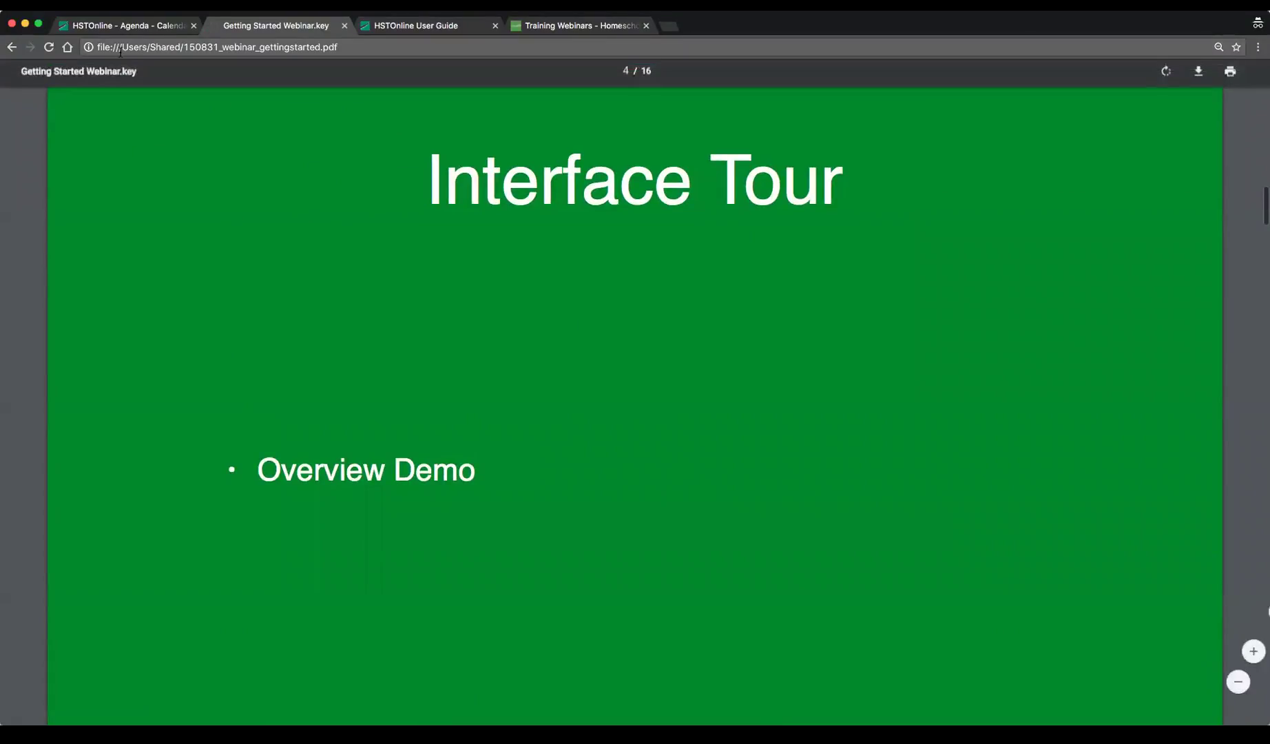
Go back to the HSTOnline page and load the site's home address without the Agenda/Cal path
click(116, 26)
drag(303, 49, 354, 48)
key(BackSpace)
key(Return)
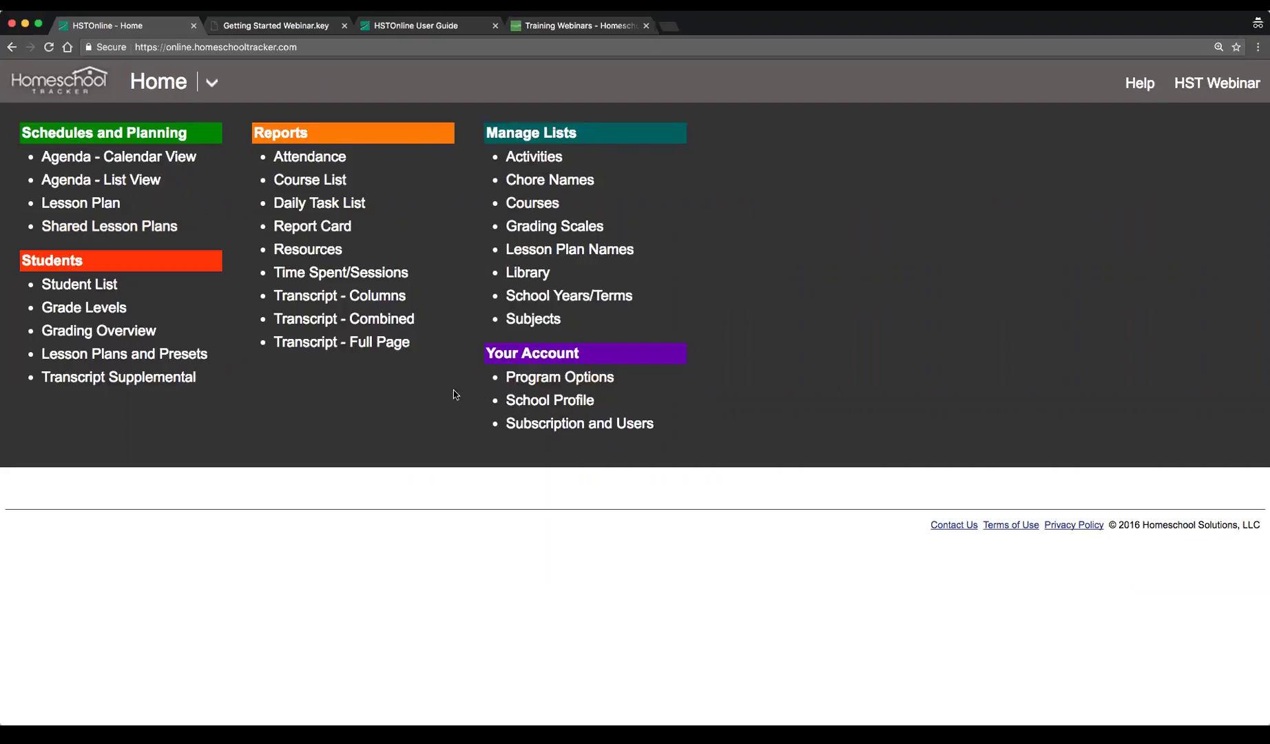
Demonstrate collapsing and expanding the main navigation menu beside the Home title, leaving it expanded
click(208, 88)
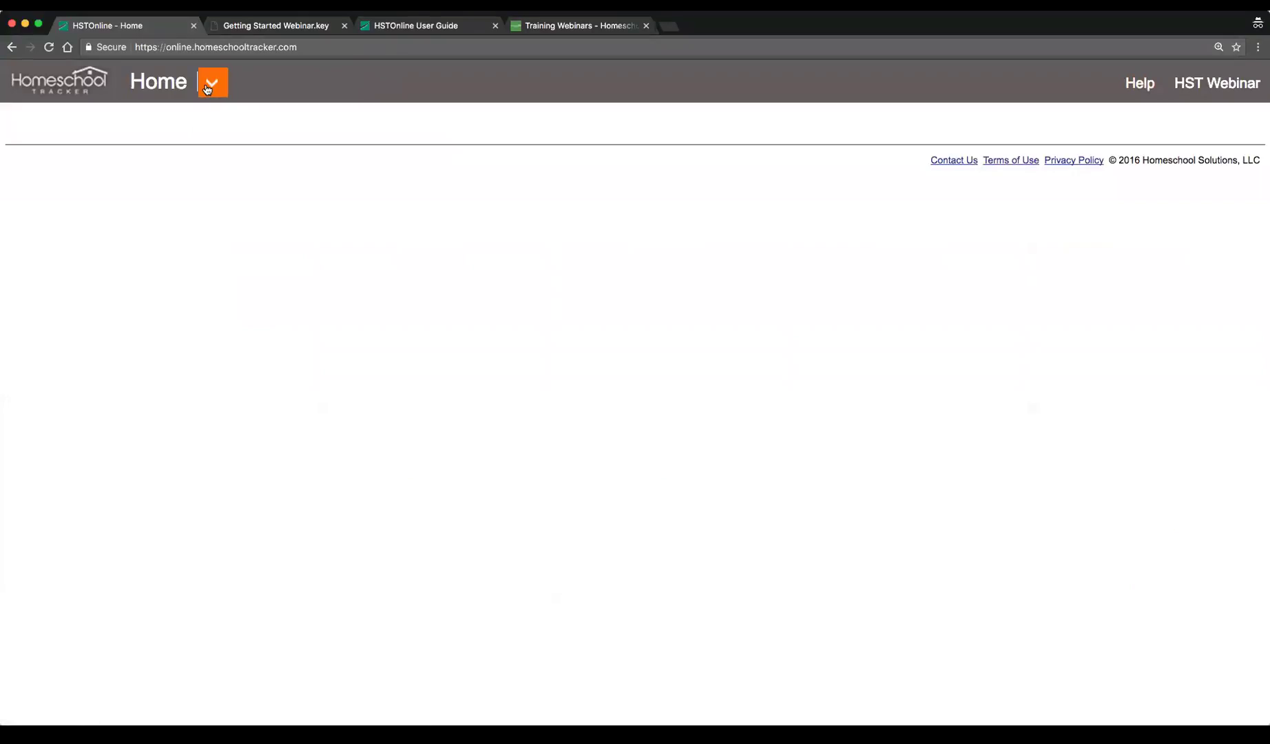
click(208, 88)
click(207, 85)
click(208, 85)
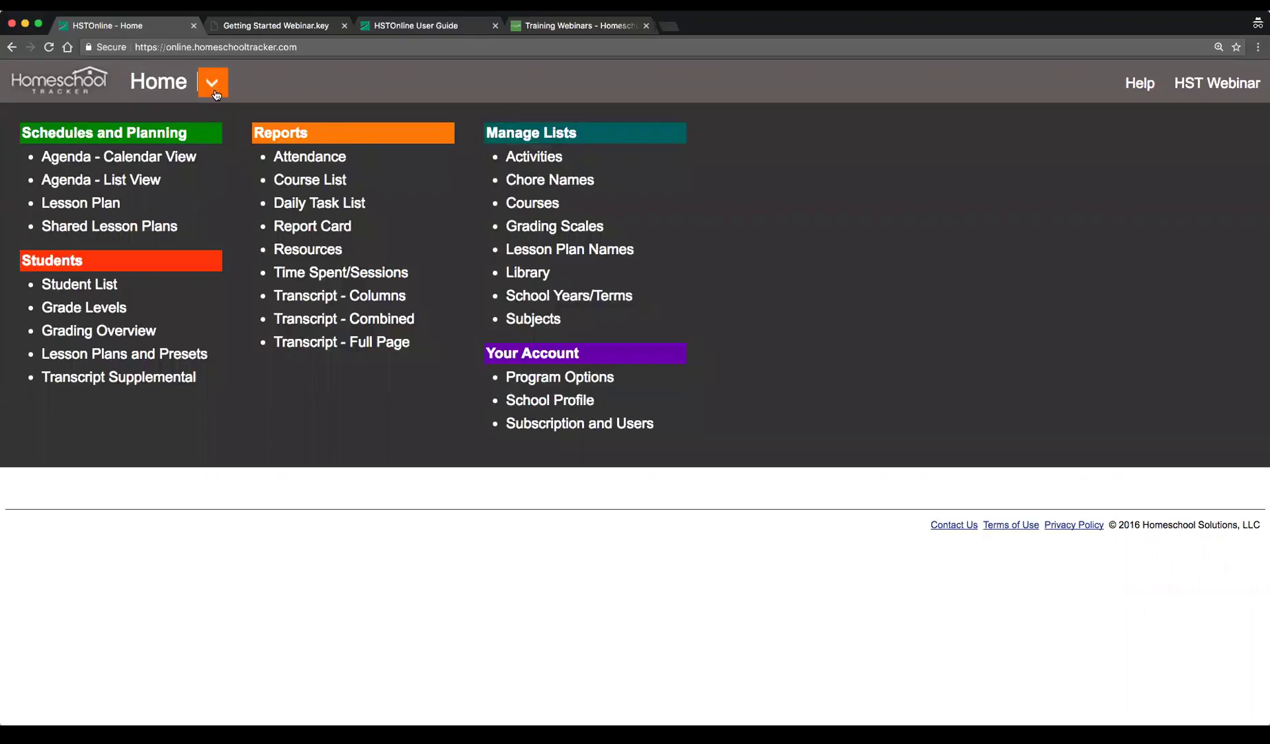
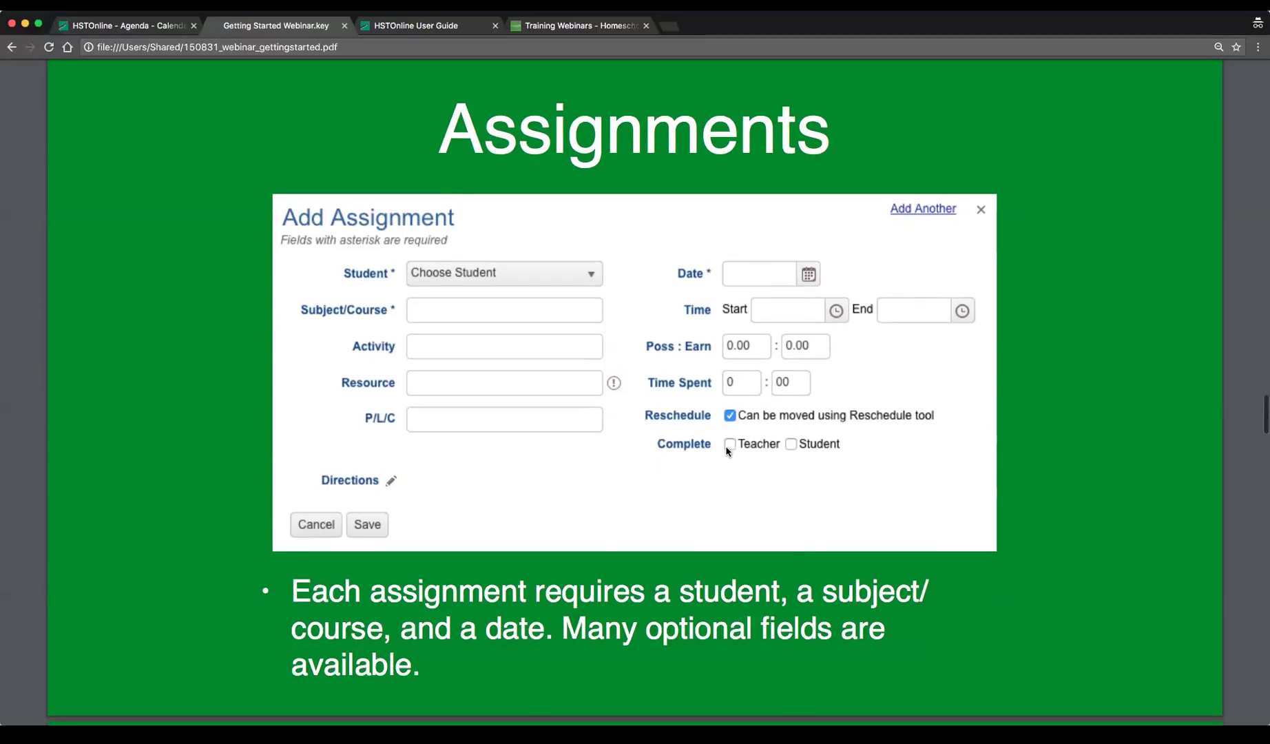
Advance the webinar slides through the Assignments pages to the Demo slide on creating assignments, grading and views
scroll(728, 451, down, 10)
scroll(727, 451, down, 2)
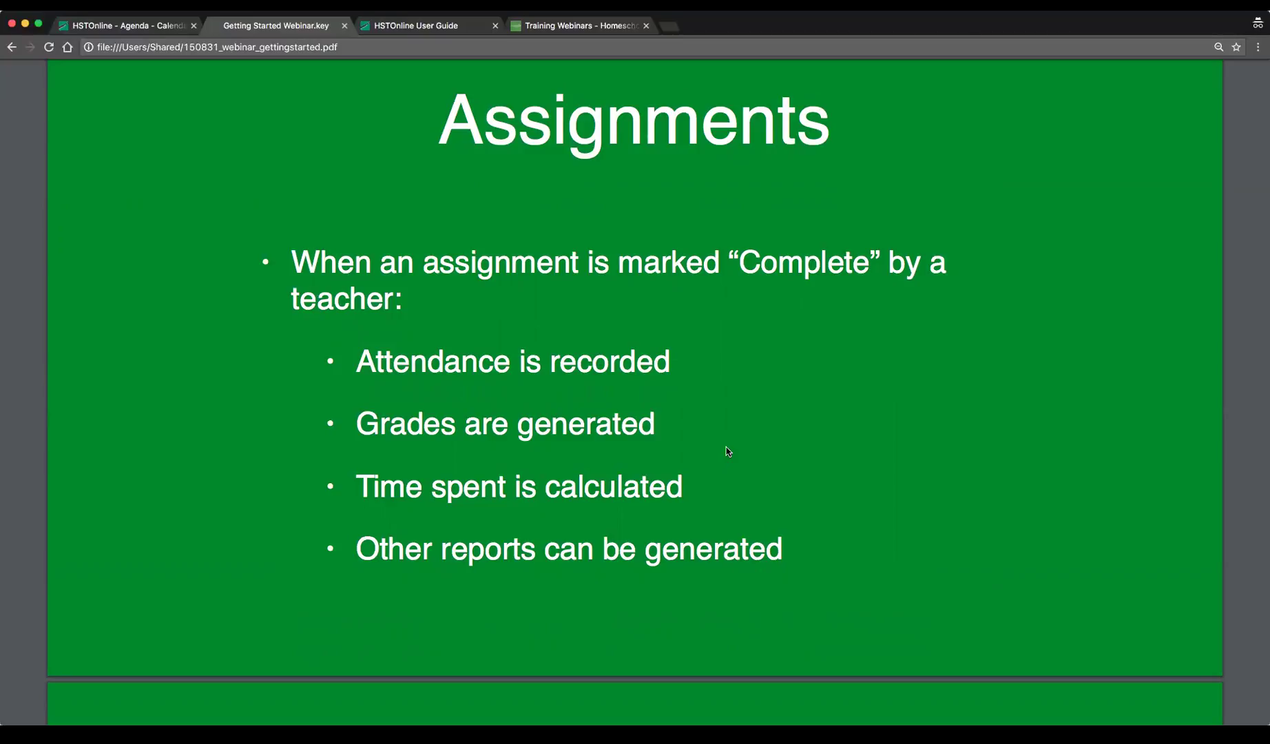
scroll(728, 451, down, 10)
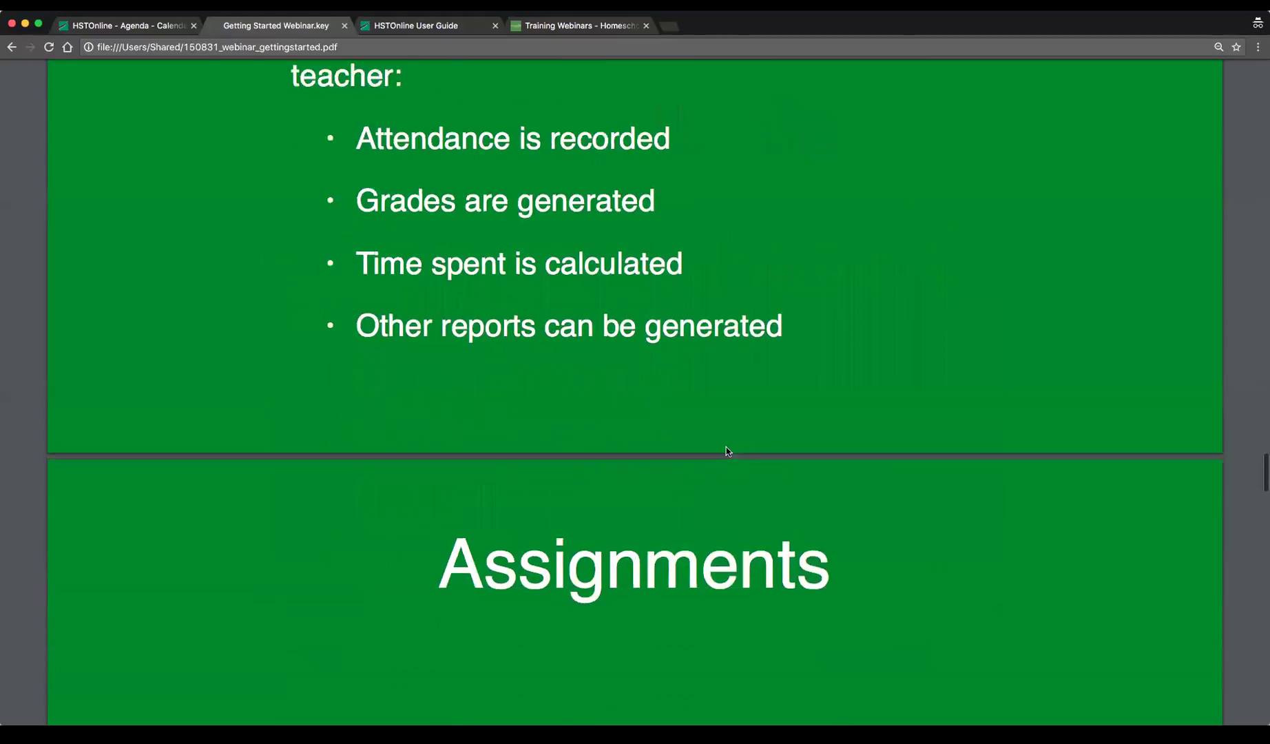
scroll(728, 452, down, 2)
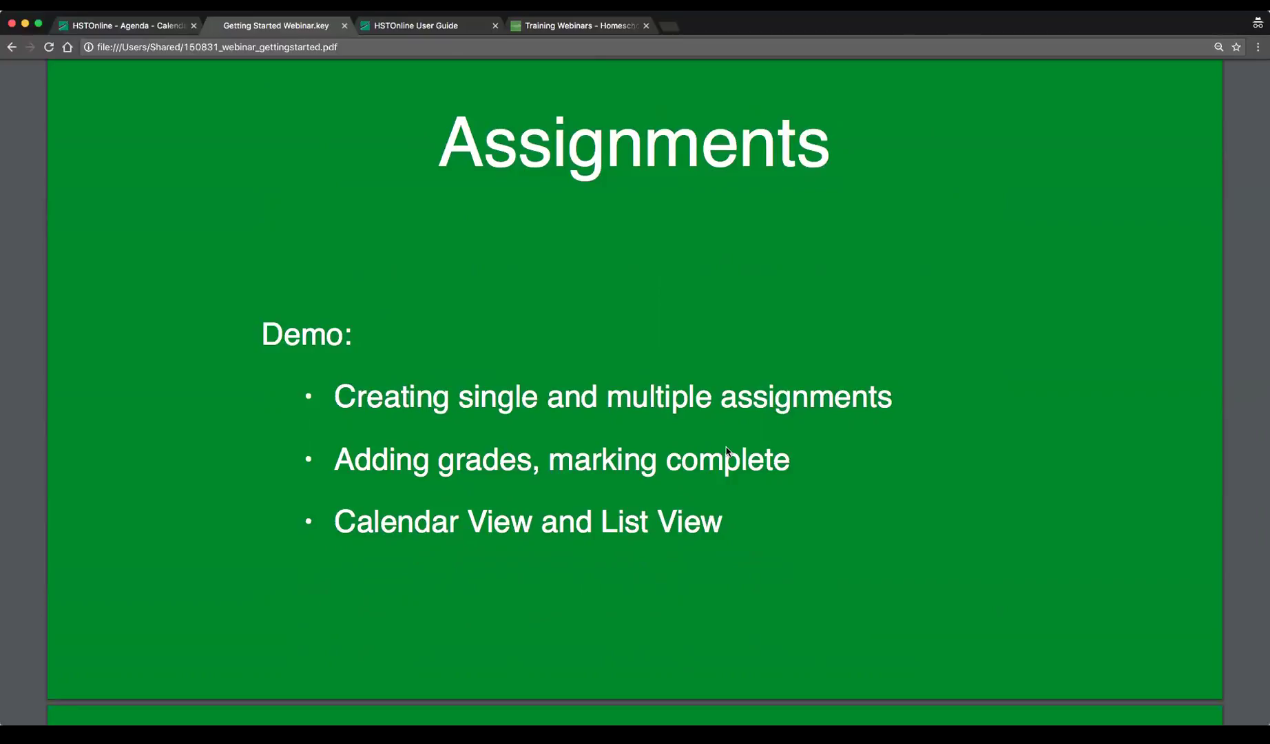
Switch back to HSTOnline, load the Agenda - Calendar View and bring the calendar to the current week
key(ctrl+shift+Tab)
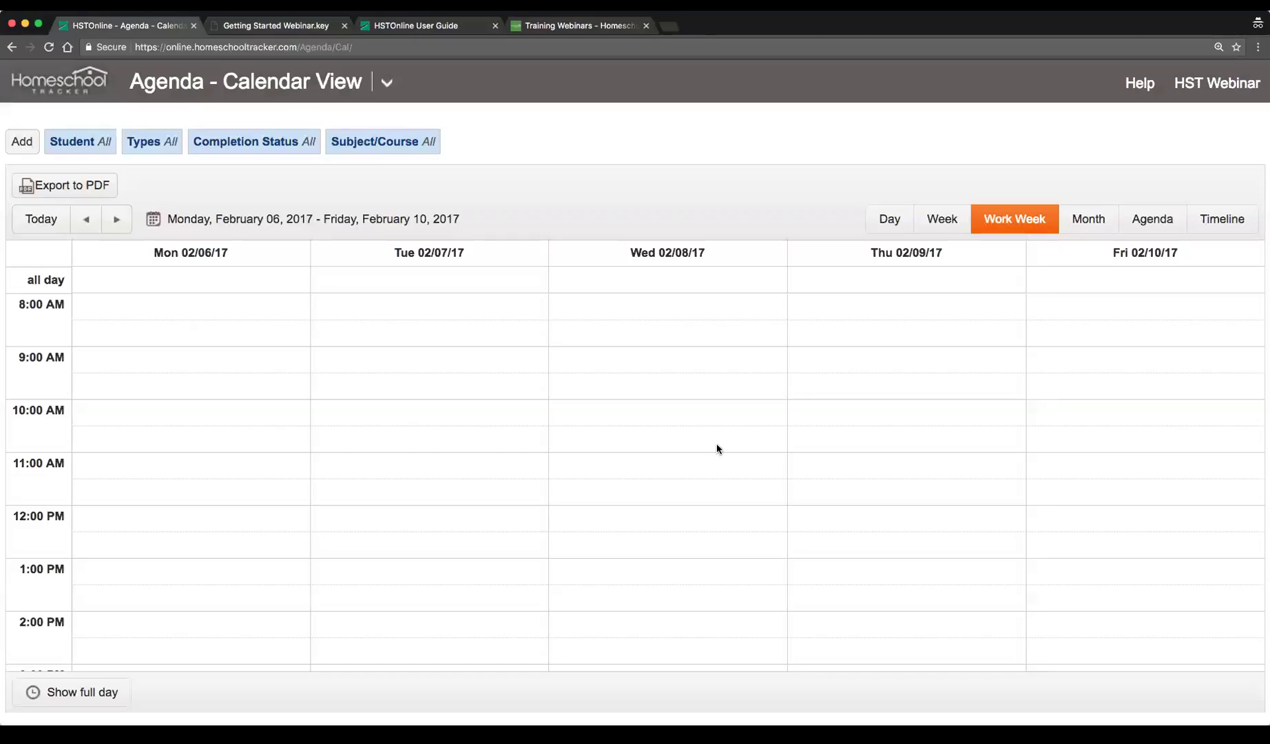
click(396, 99)
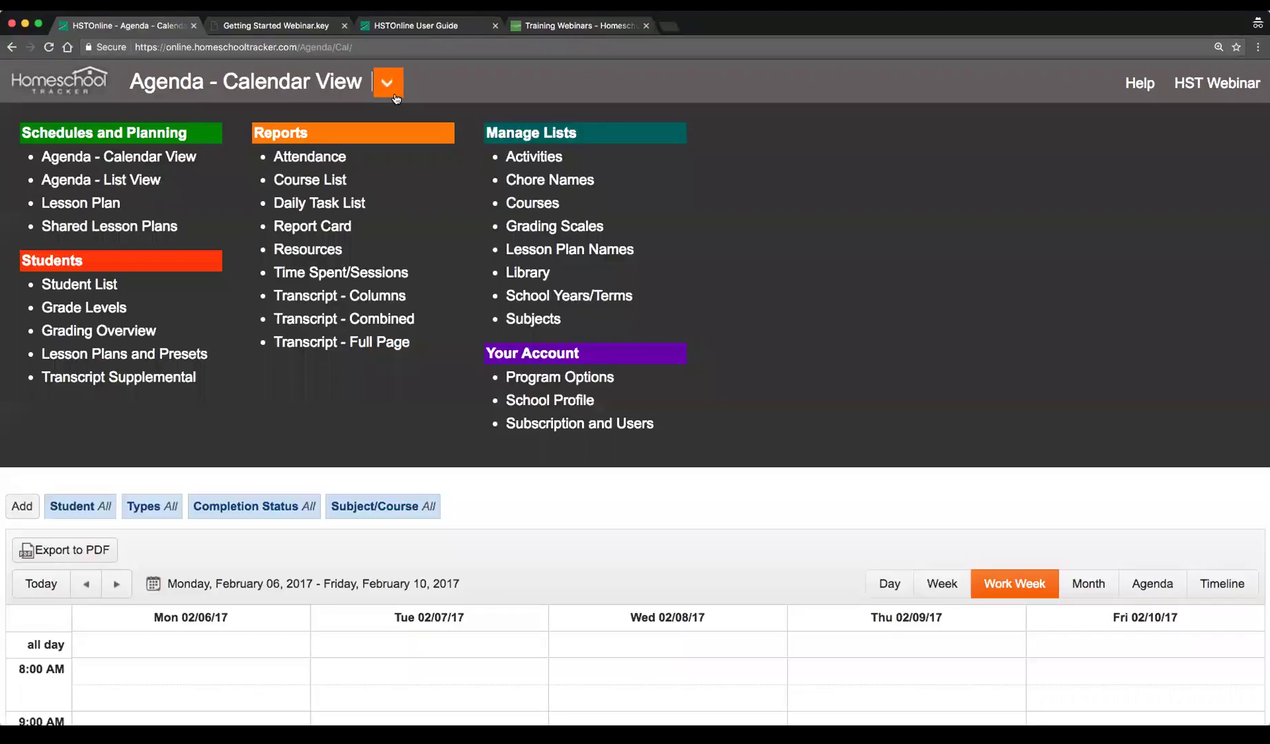
click(117, 162)
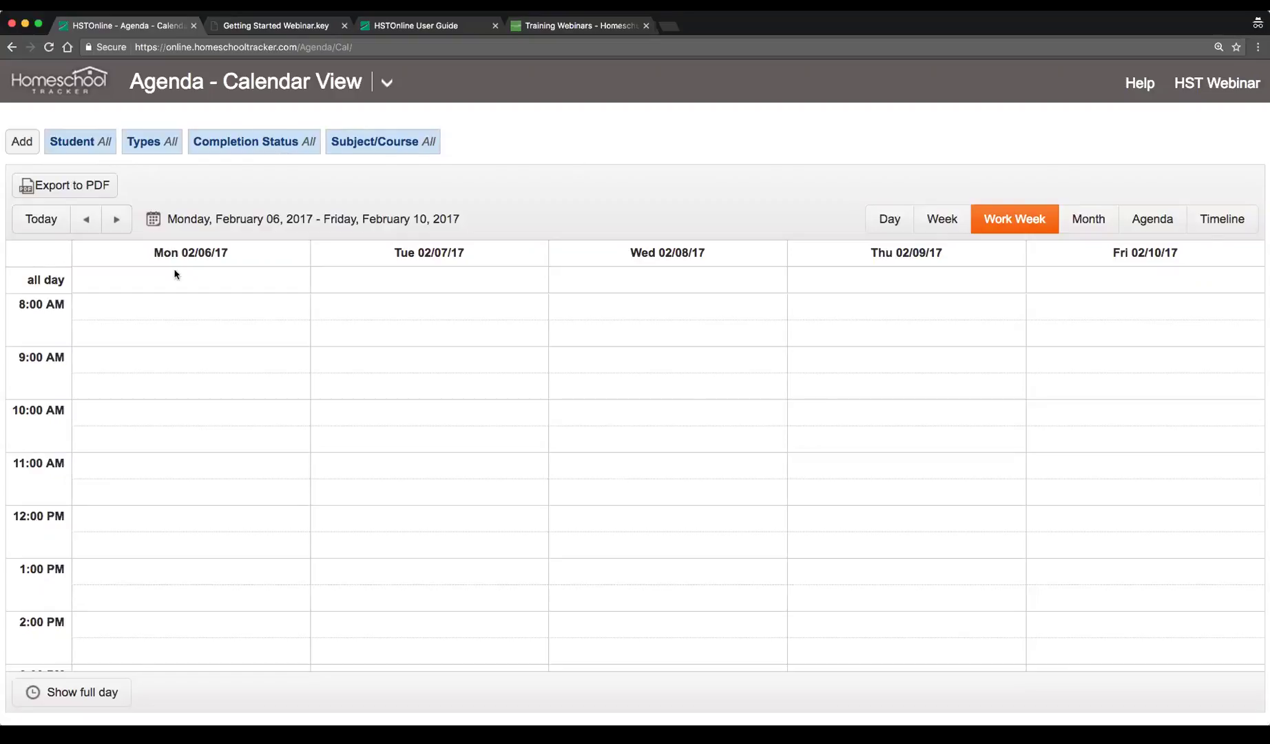
click(40, 219)
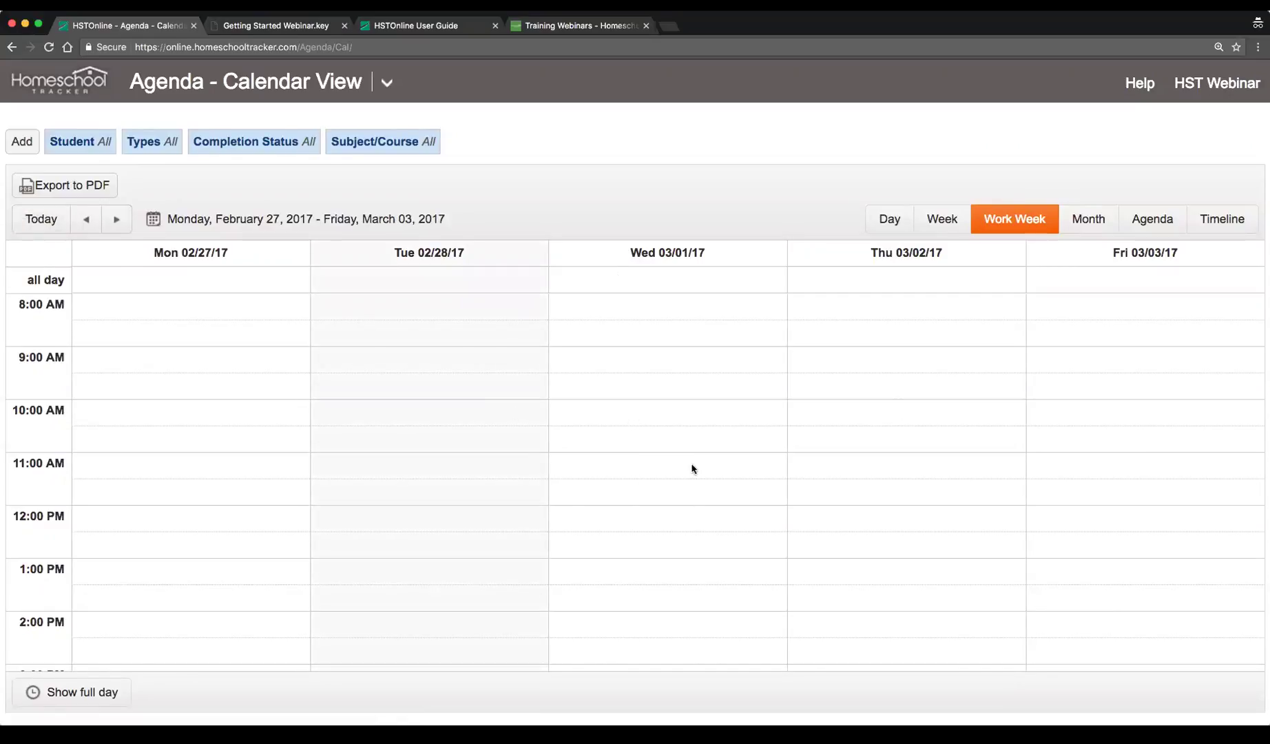
Show the calendar in Month, Day and Week layouts, finishing in the Work Week layout
click(1102, 221)
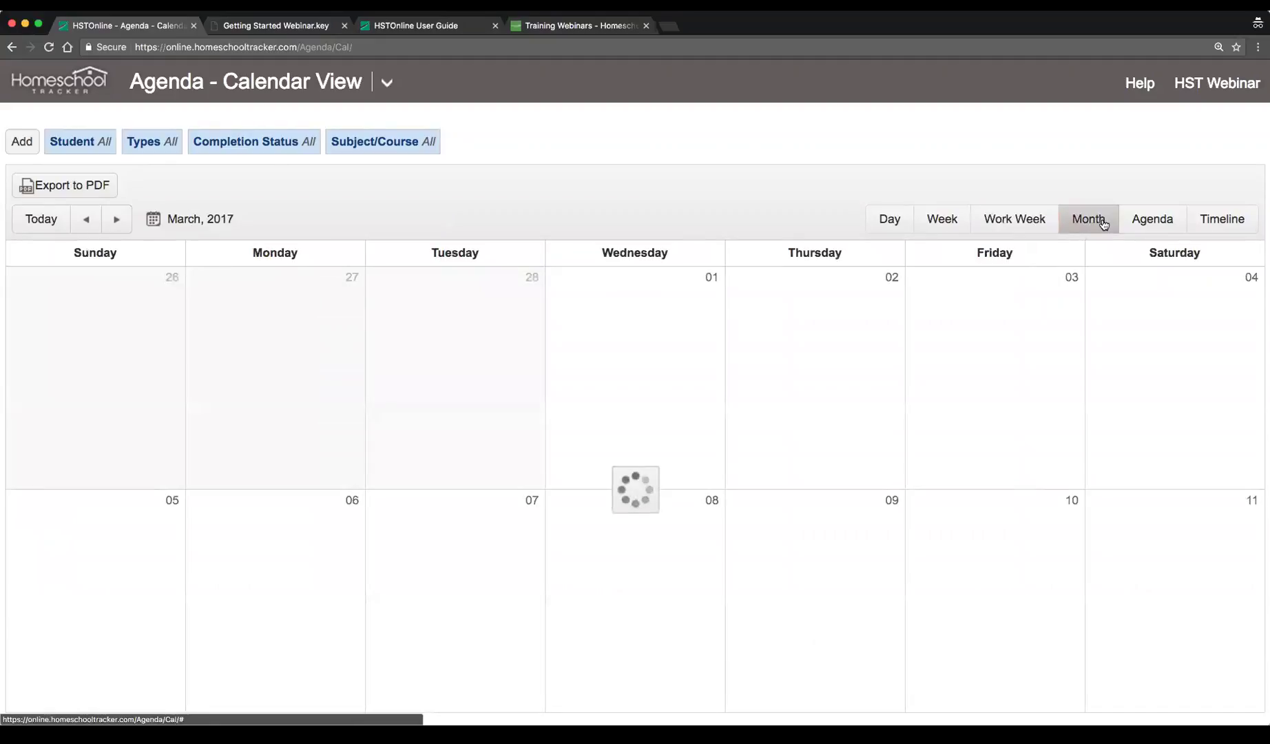
click(885, 219)
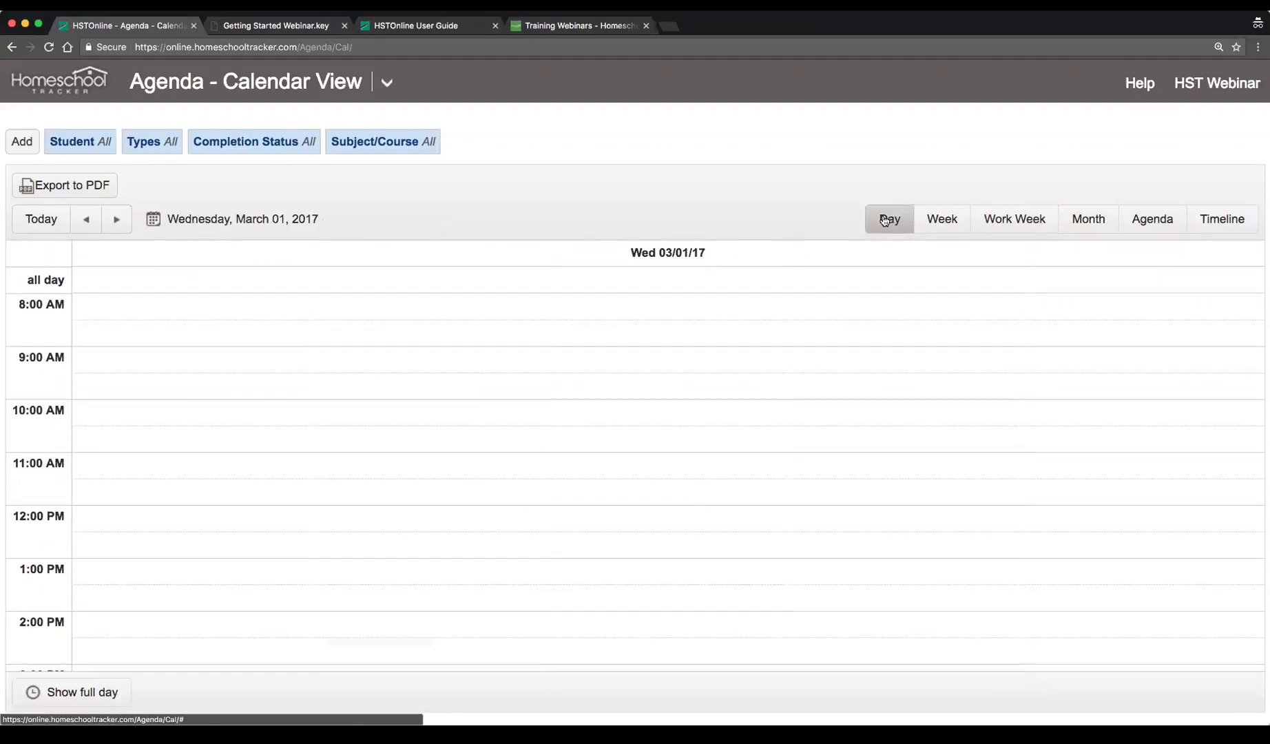
click(961, 220)
click(1015, 224)
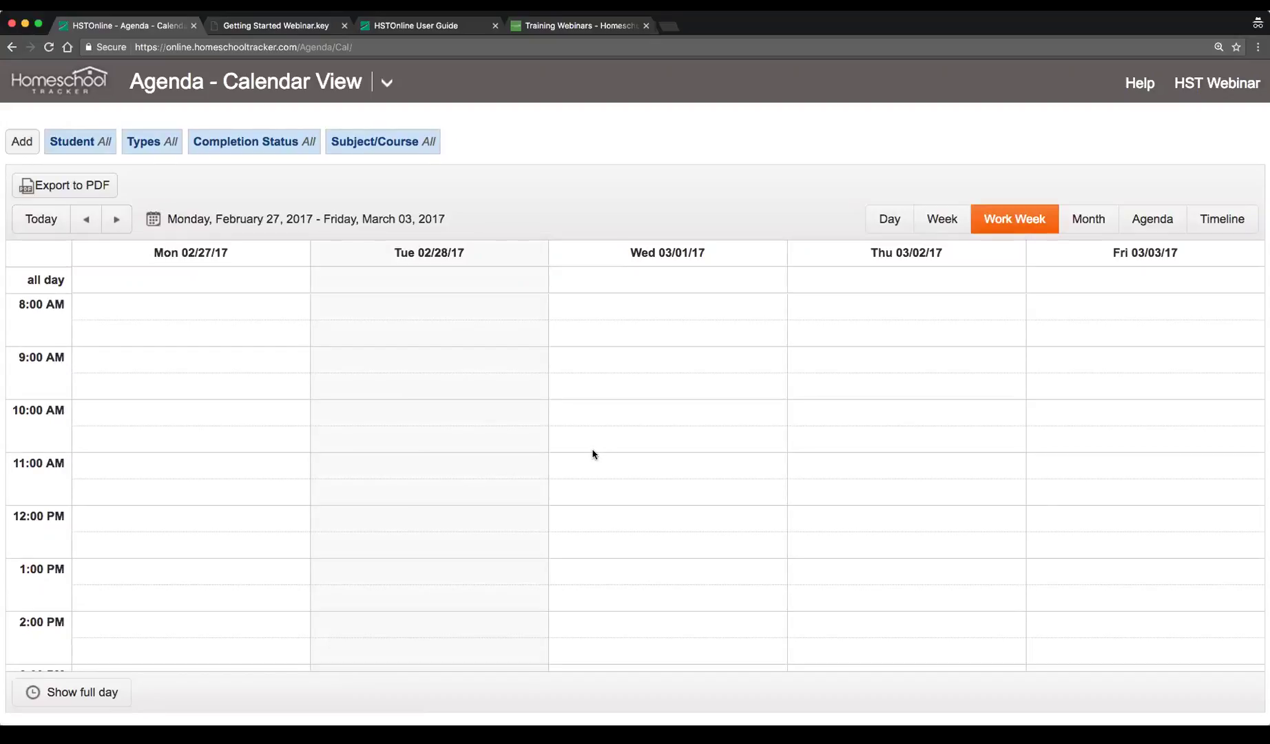
Start a single assignment for the first listed student with History/Ancient History 1 as its subject/course
click(23, 147)
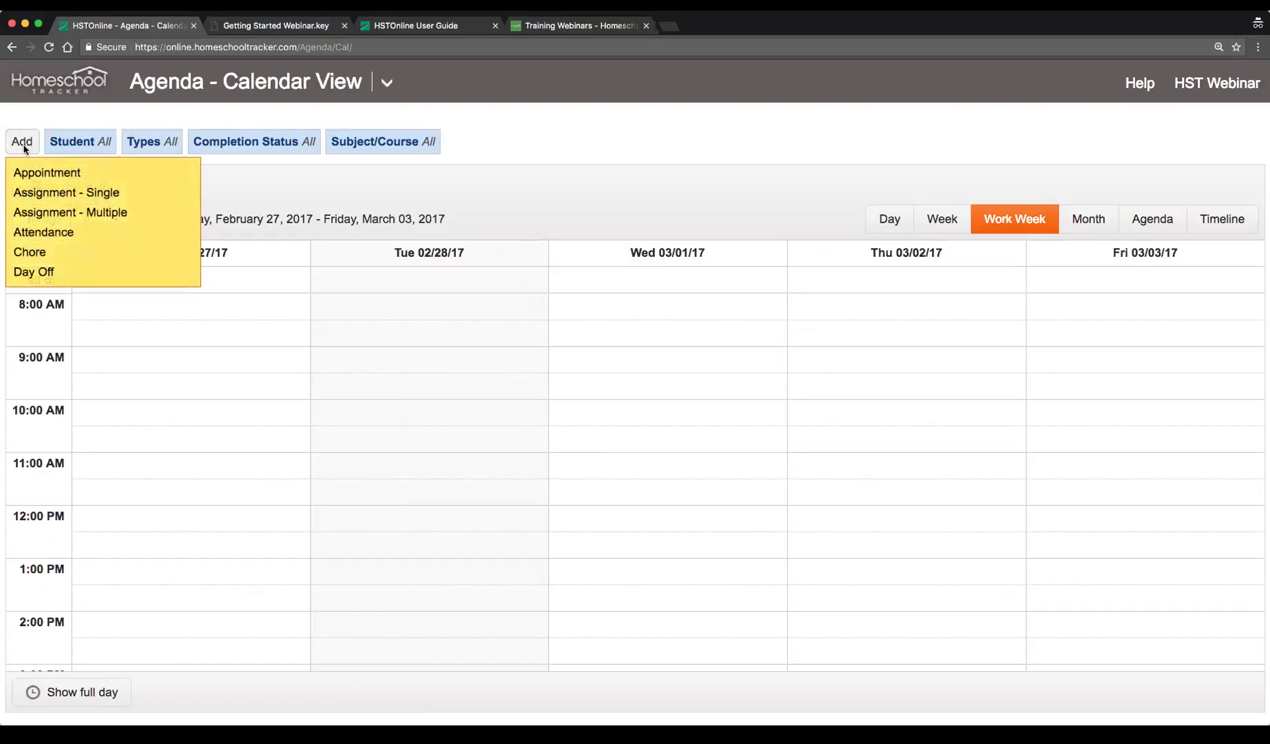
click(79, 201)
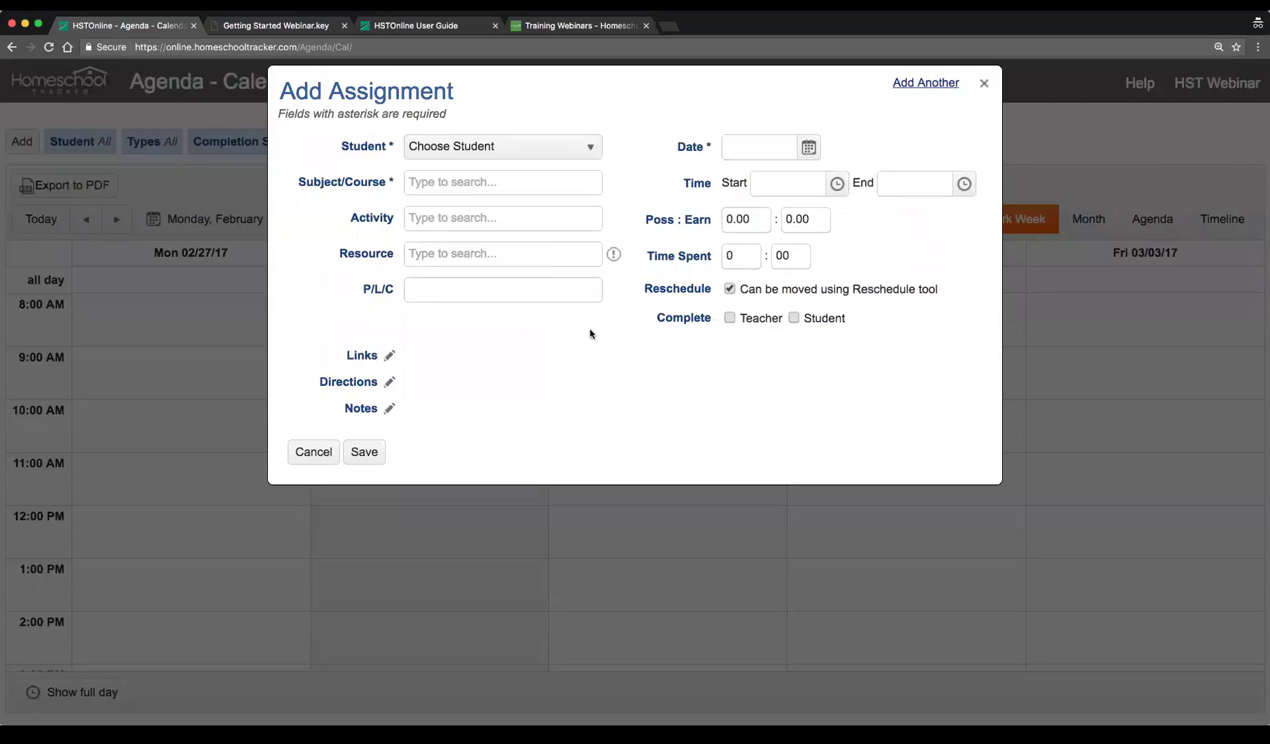
click(503, 151)
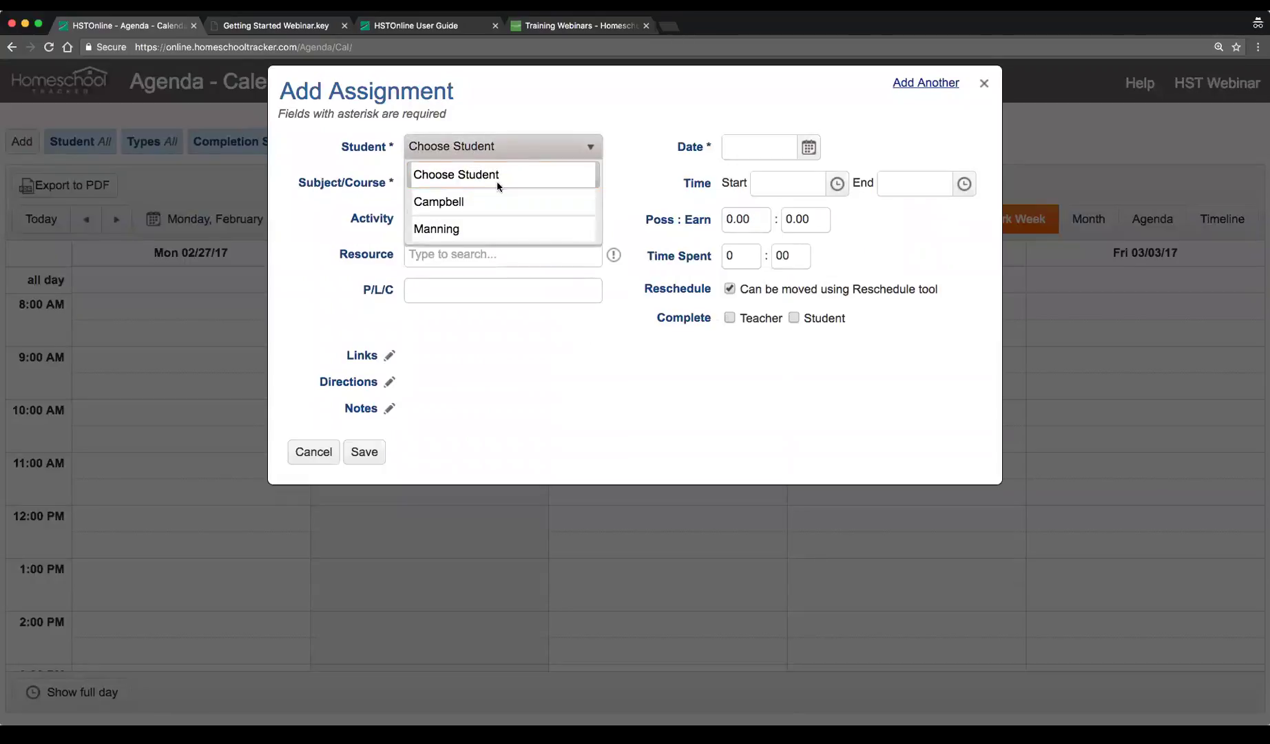
click(493, 201)
click(495, 175)
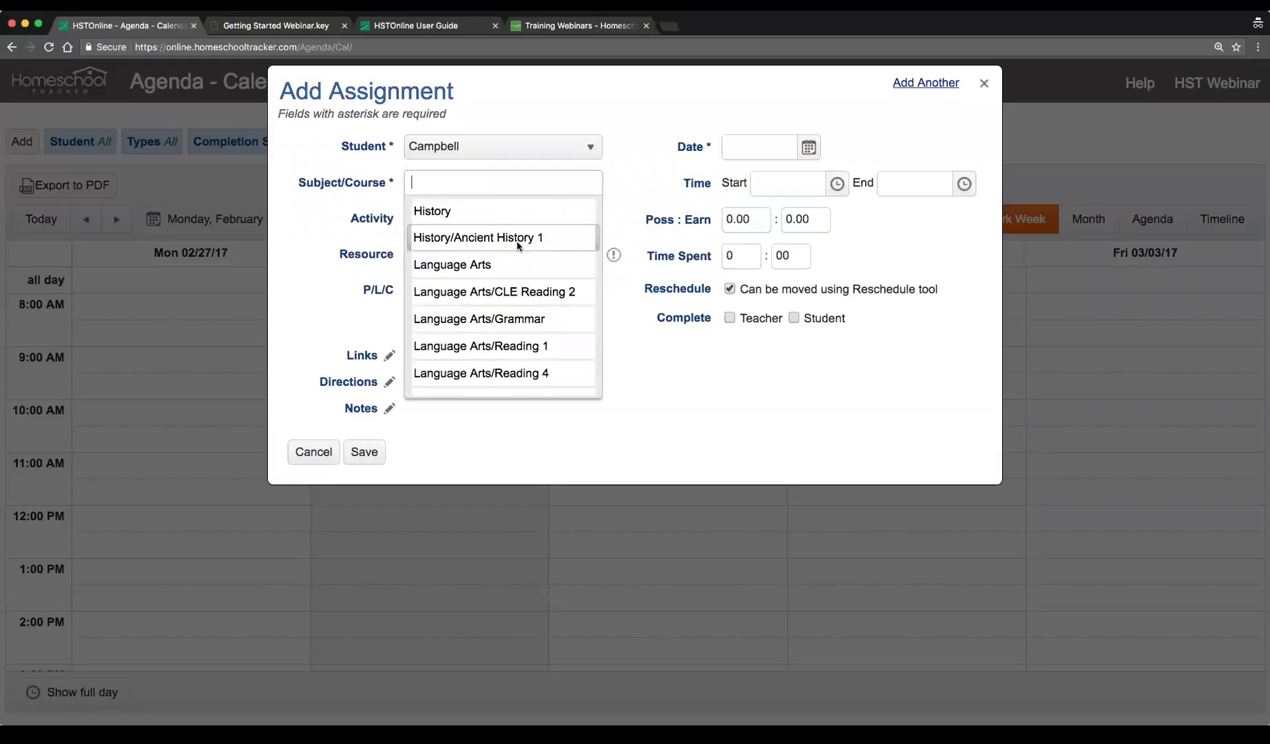
click(535, 240)
Set the activity to Lesson, the resource to All About Spelling: Level 5, Teacher's Manual and Student Packet, and P/L/C to Lesson 1
click(468, 218)
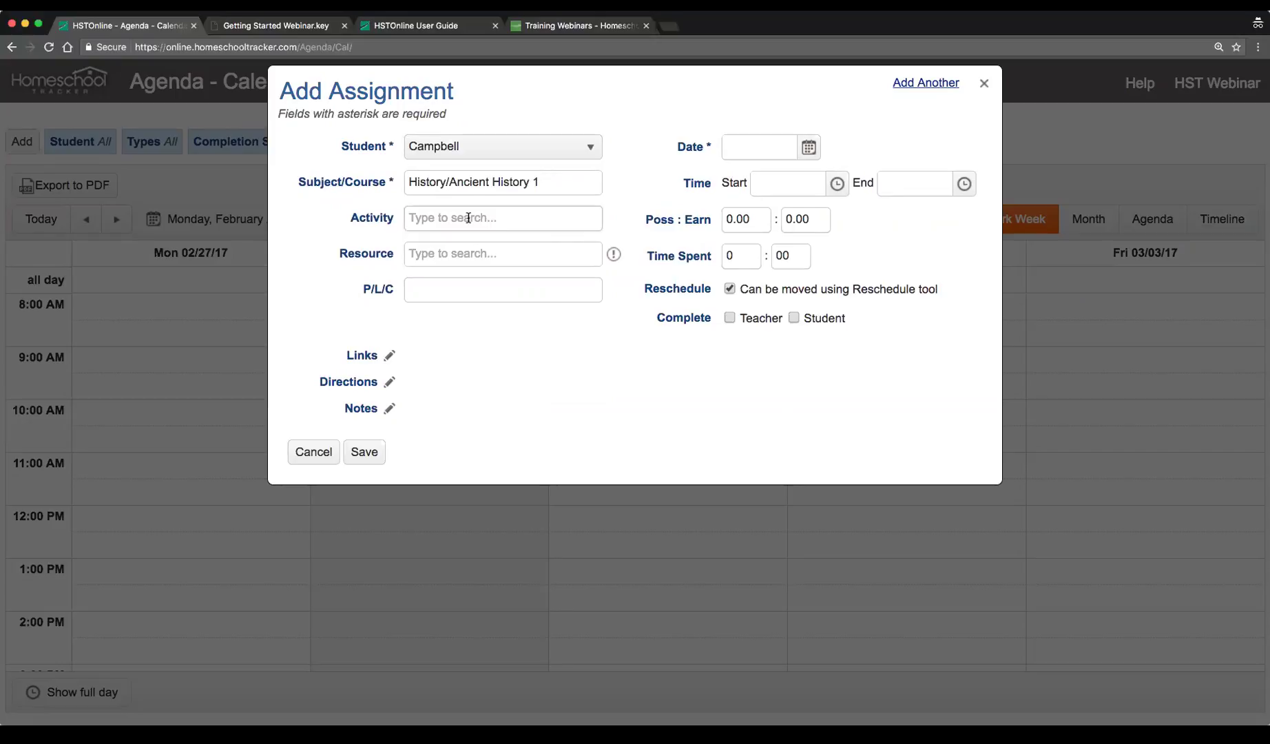
click(469, 218)
scroll(506, 305, down, 1)
scroll(506, 305, down, 3)
click(453, 254)
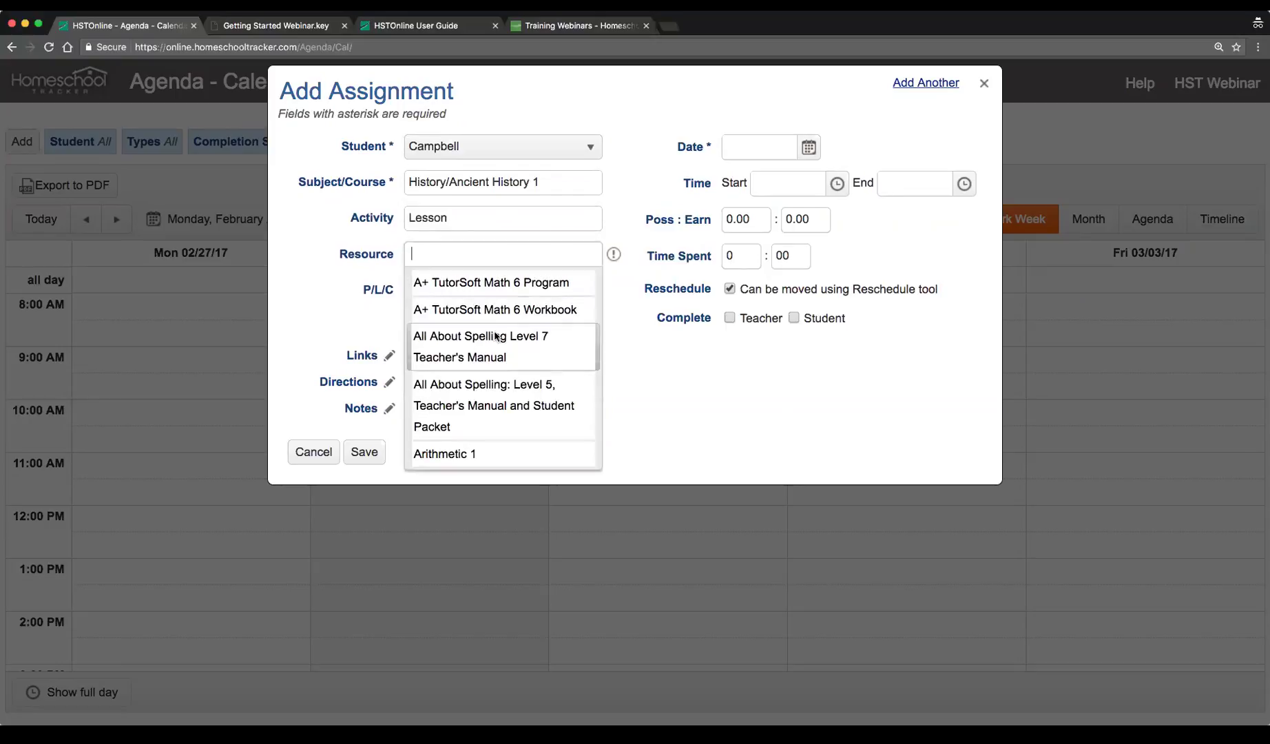
click(494, 399)
click(496, 296)
text(Lesson 1)
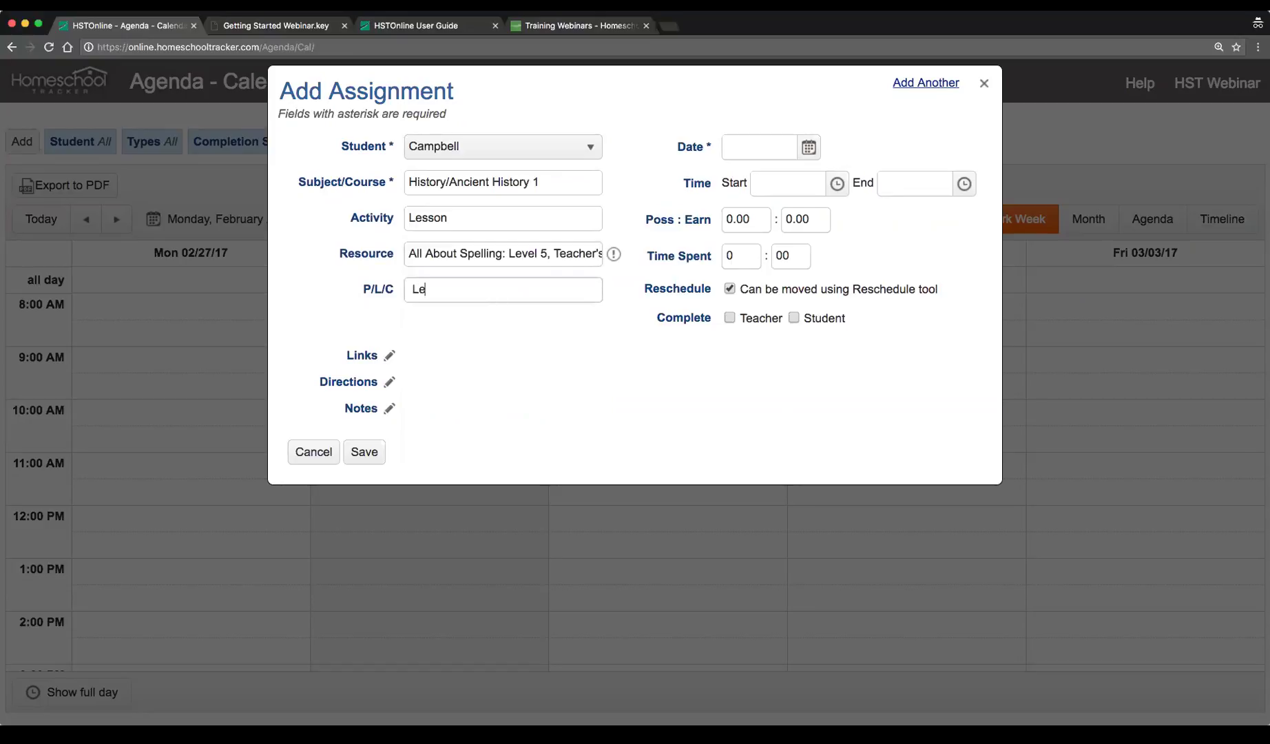
Schedule the assignment for 2/28/2017 with a start time of 10:00 AM and an end time of 11:00 AM
click(817, 148)
click(846, 372)
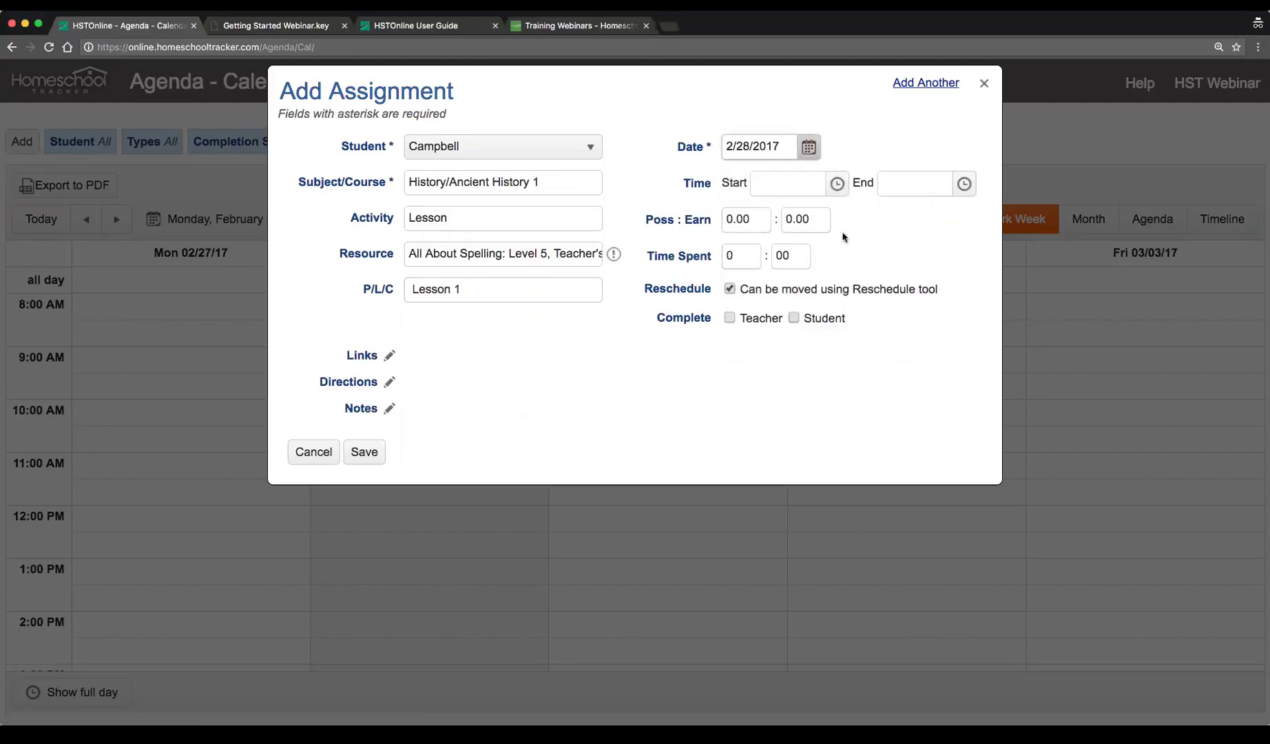
click(837, 184)
scroll(810, 310, down, 2)
scroll(810, 310, down, 2)
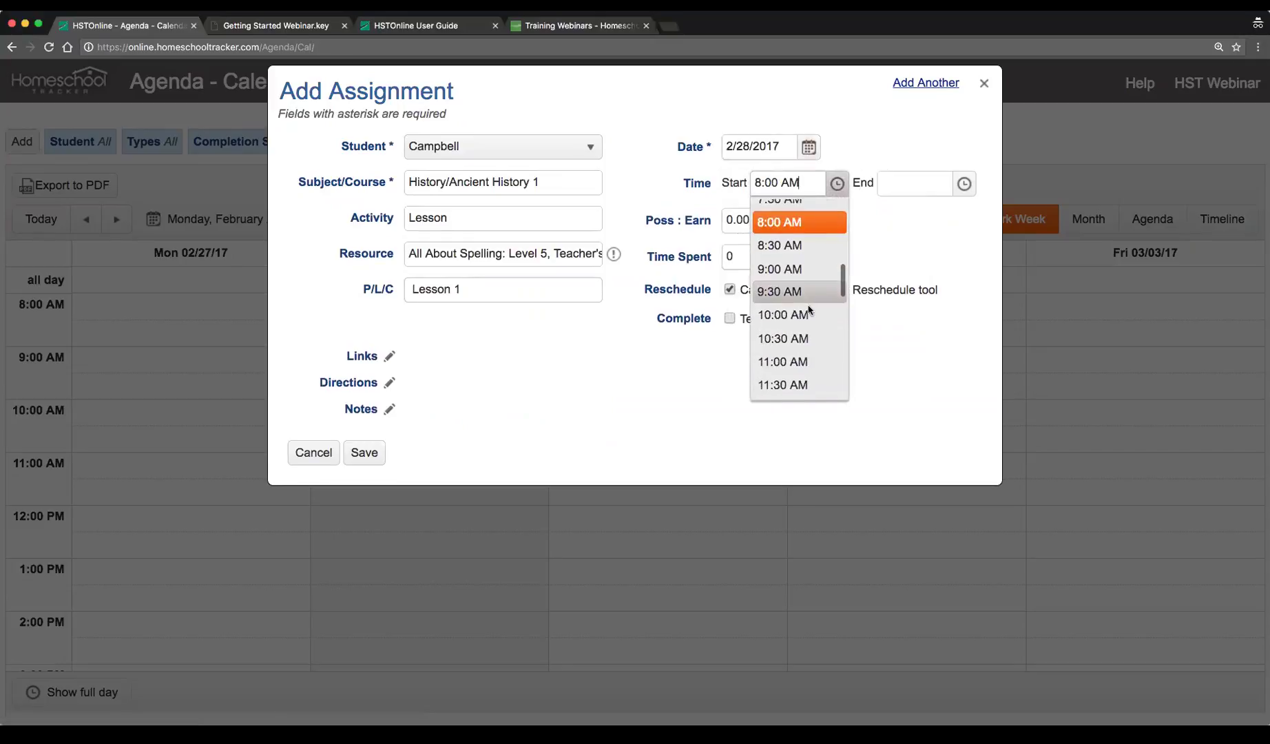
click(809, 310)
click(954, 191)
scroll(910, 276, down, 3)
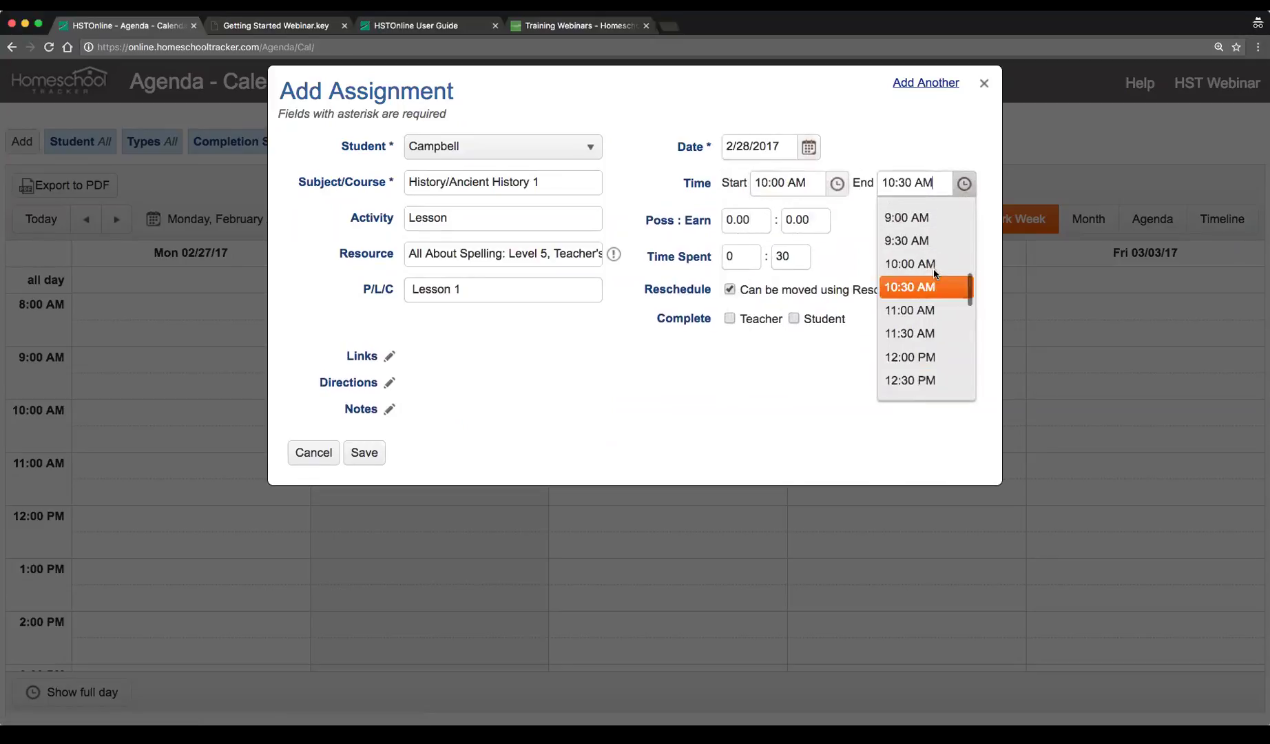
click(902, 284)
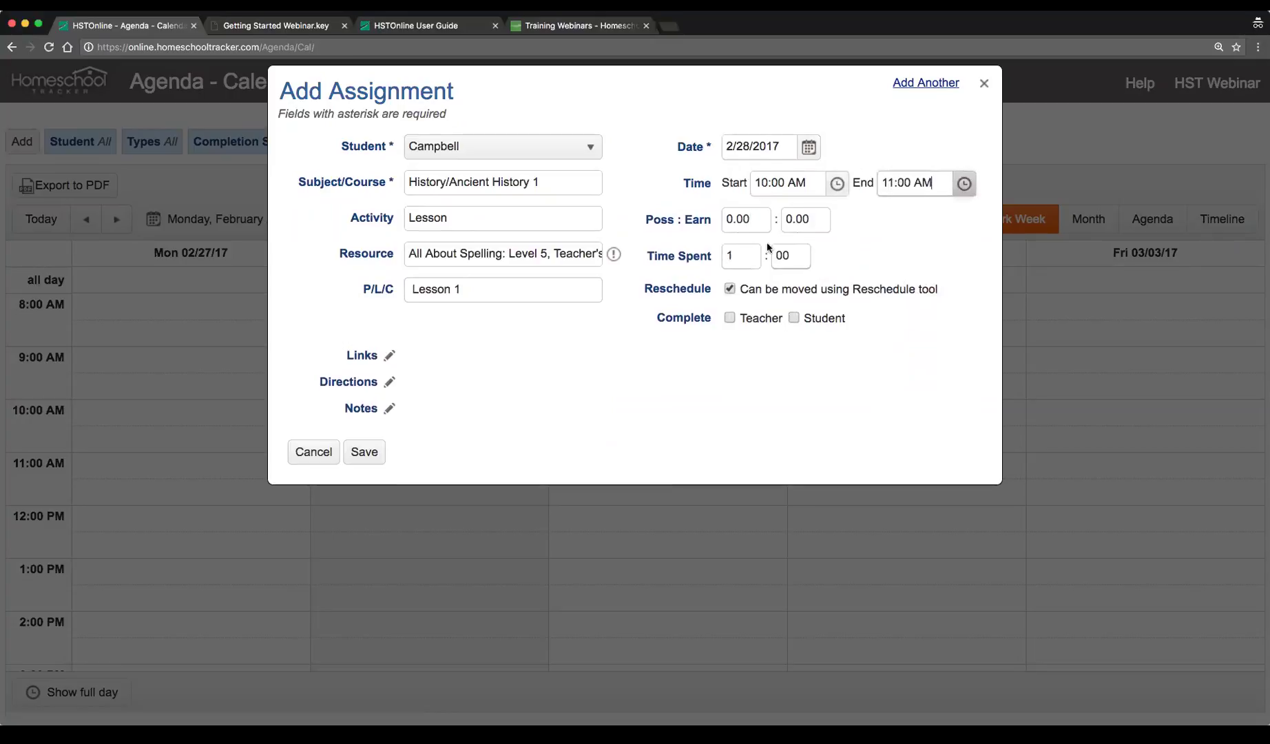
Set the assignment's possible points to 10 and save it to the calendar
click(746, 222)
text(10)
key(Tab)
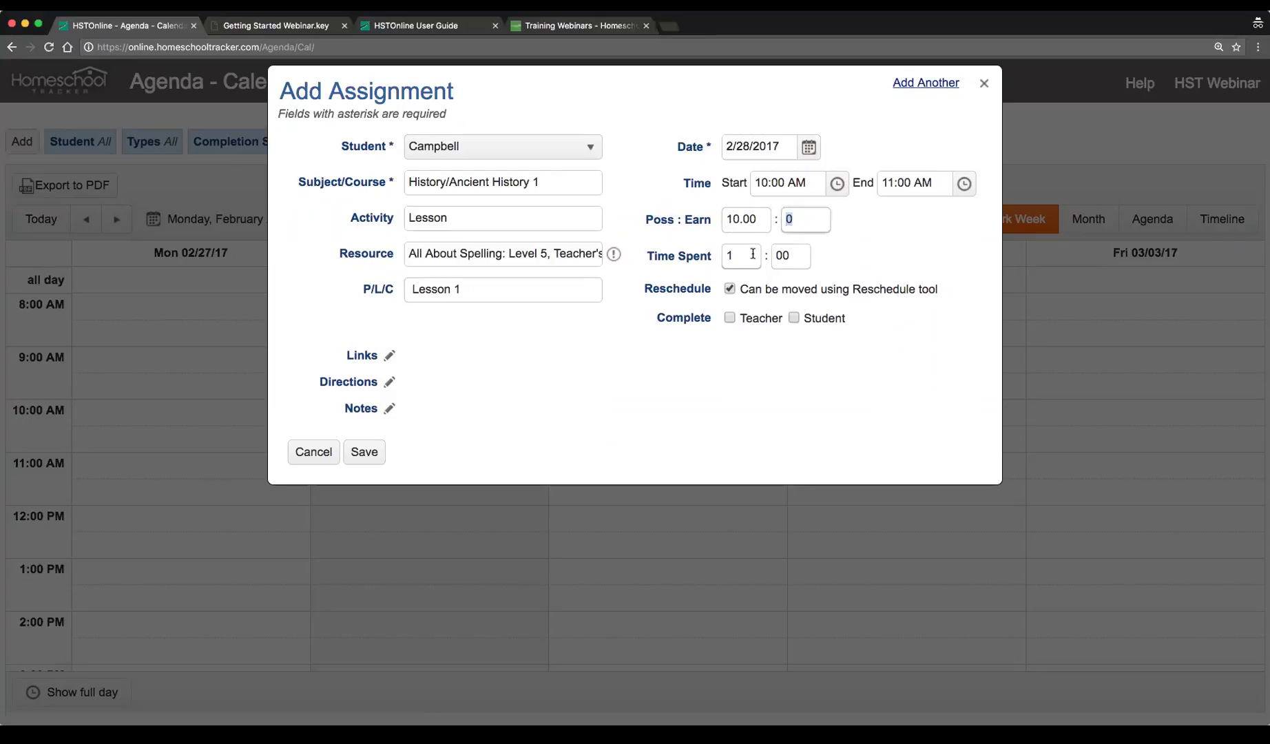
click(365, 453)
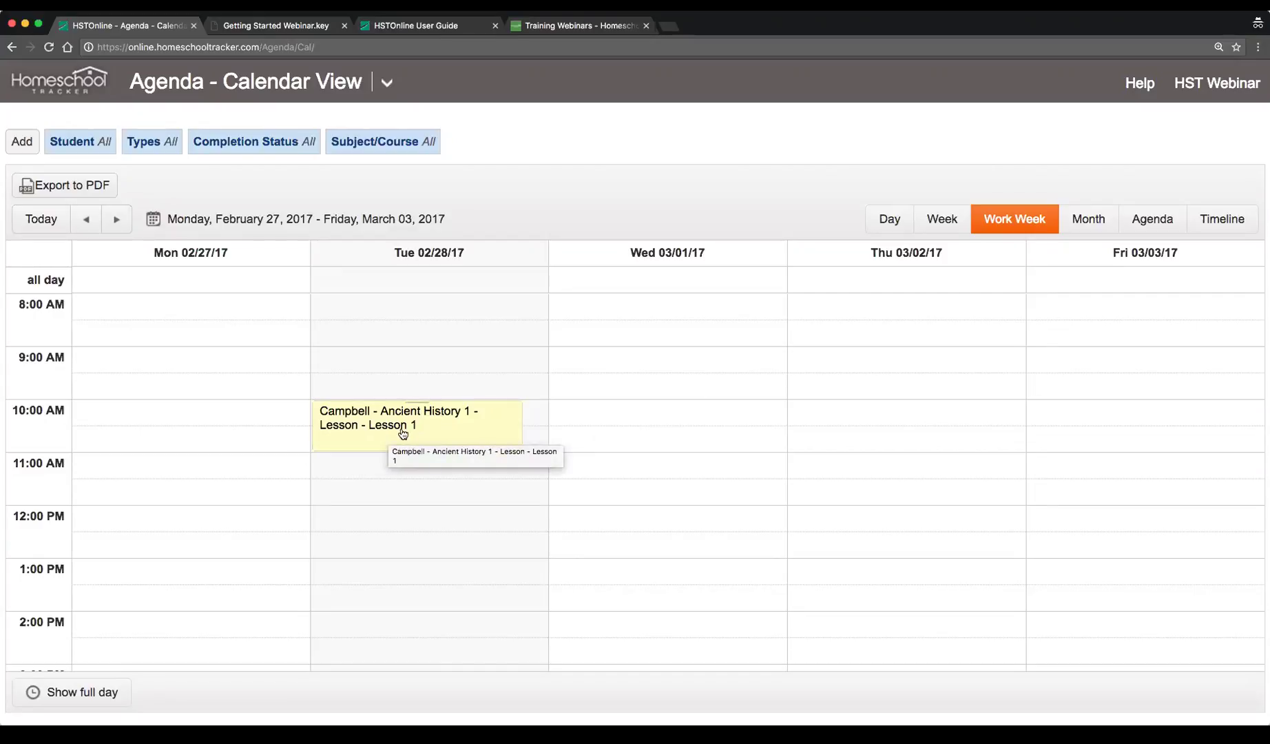
View the Lesson 1 assignment's details and its full edit form, then close the form without changes
click(469, 431)
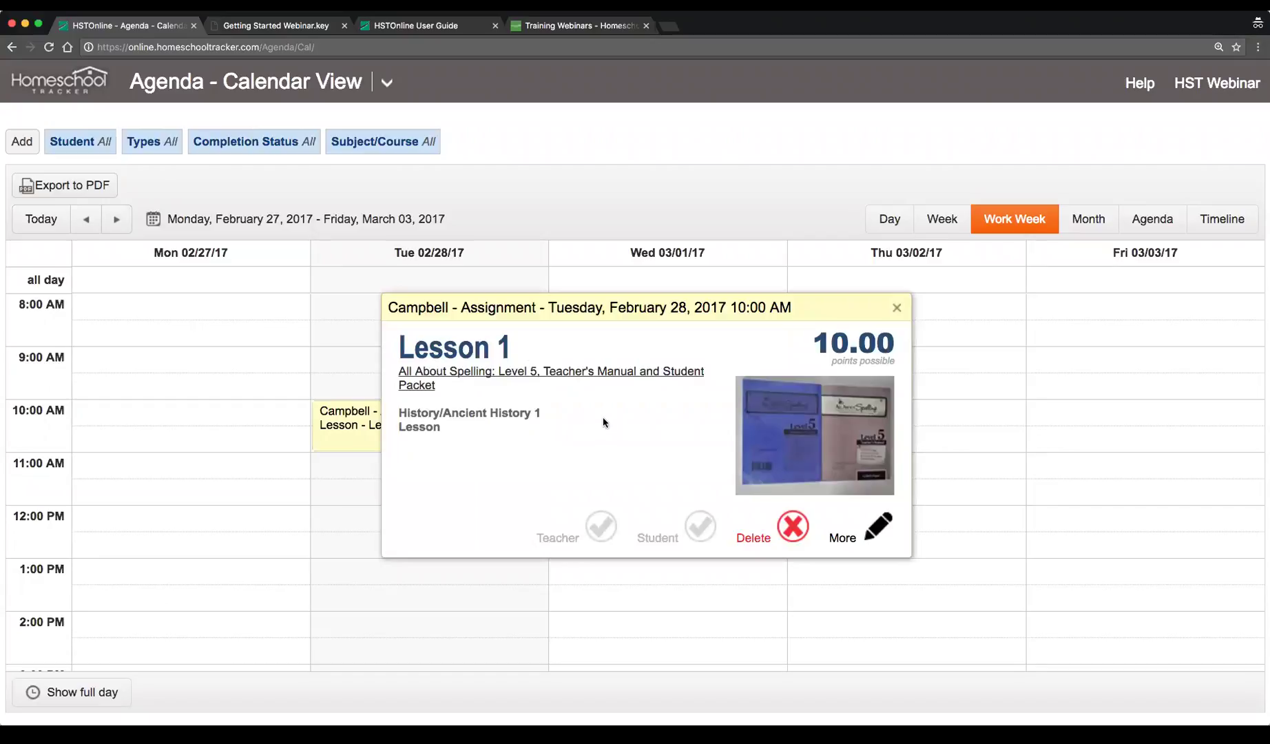
click(875, 527)
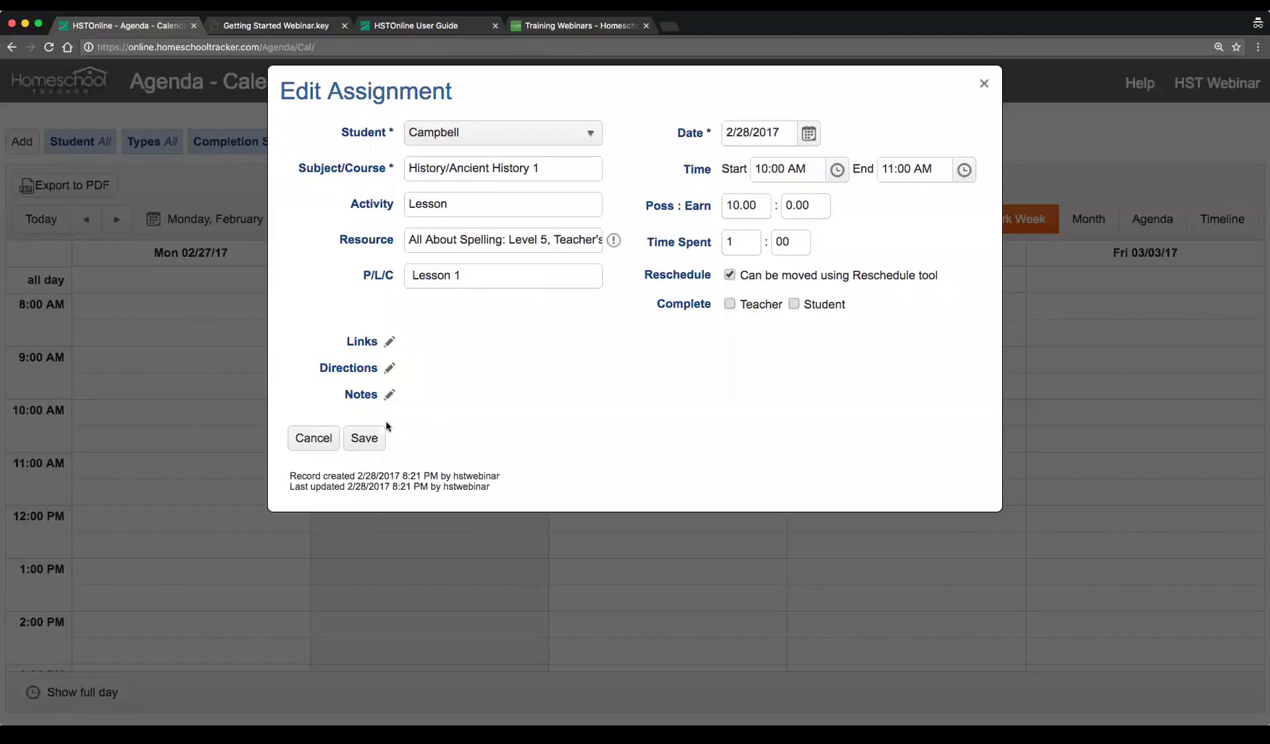
click(313, 438)
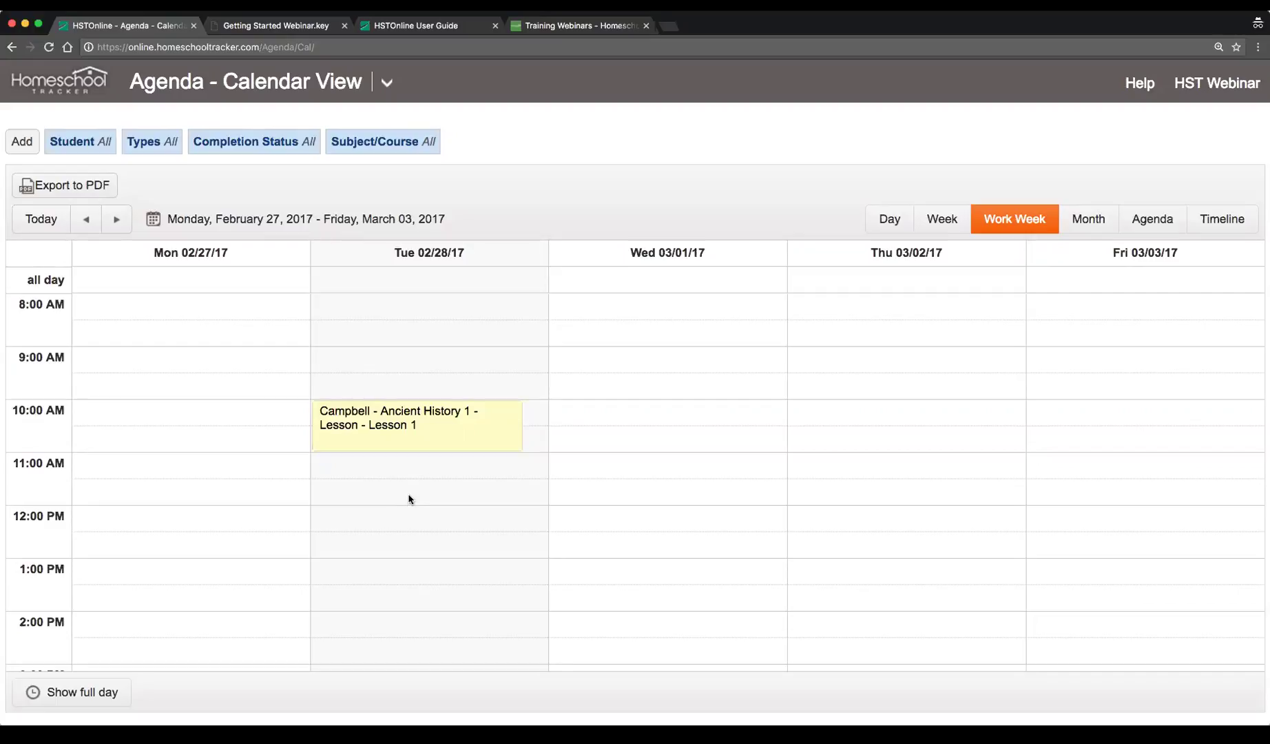
Edit the Lesson 1 assignment to record 9 earned points, mark it complete by Teacher, and save it
click(428, 426)
click(876, 532)
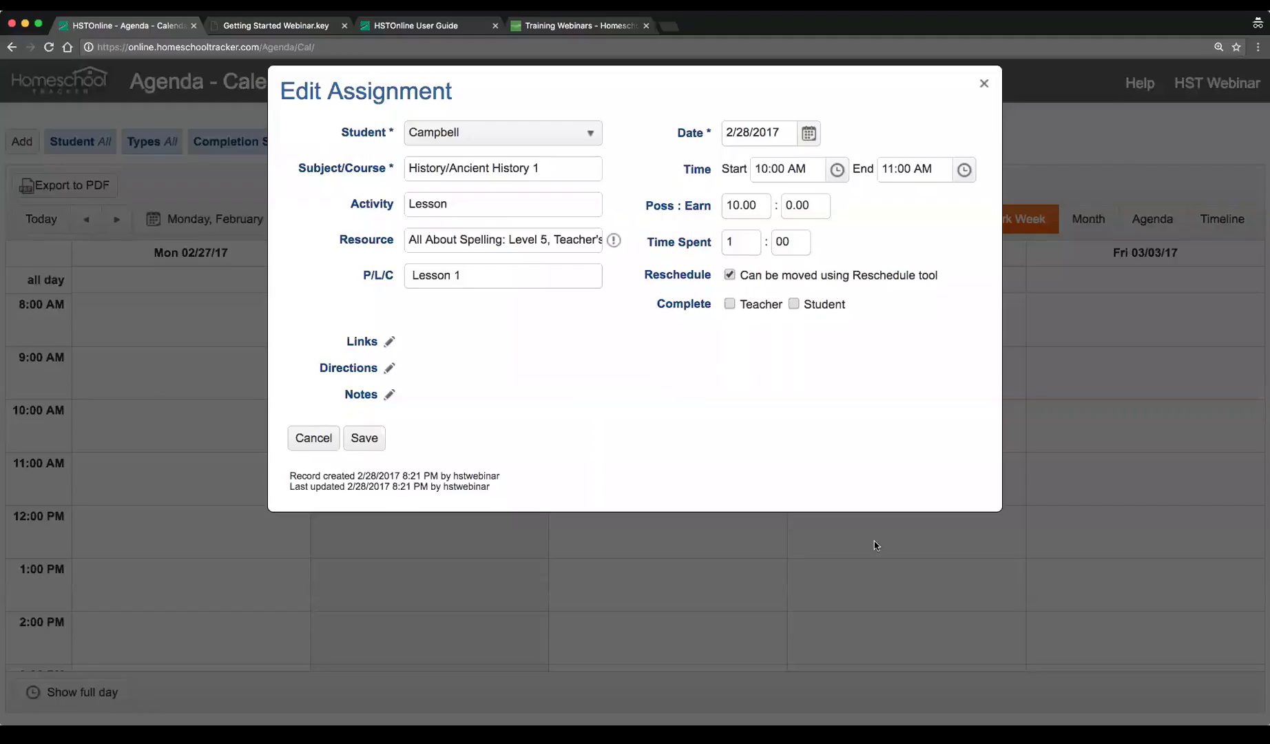
click(807, 200)
text(9)
click(792, 240)
click(730, 305)
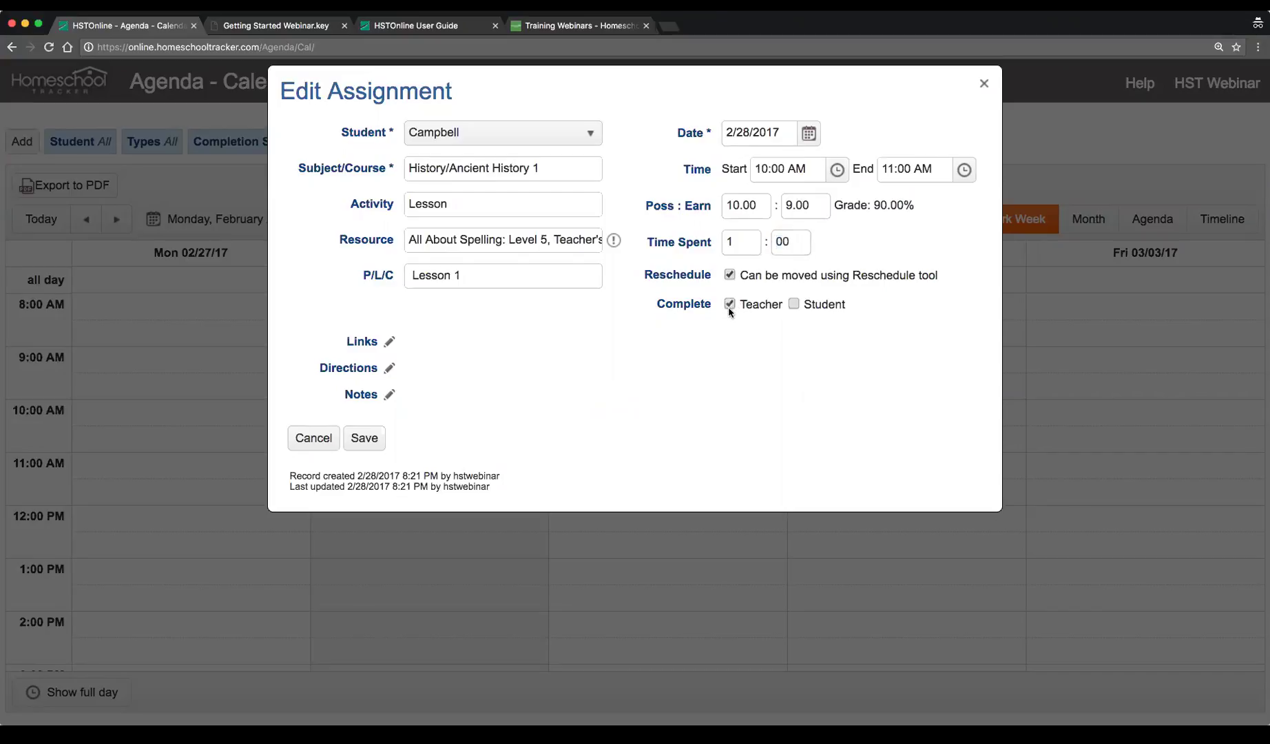
drag(876, 206, 920, 207)
click(920, 279)
click(921, 278)
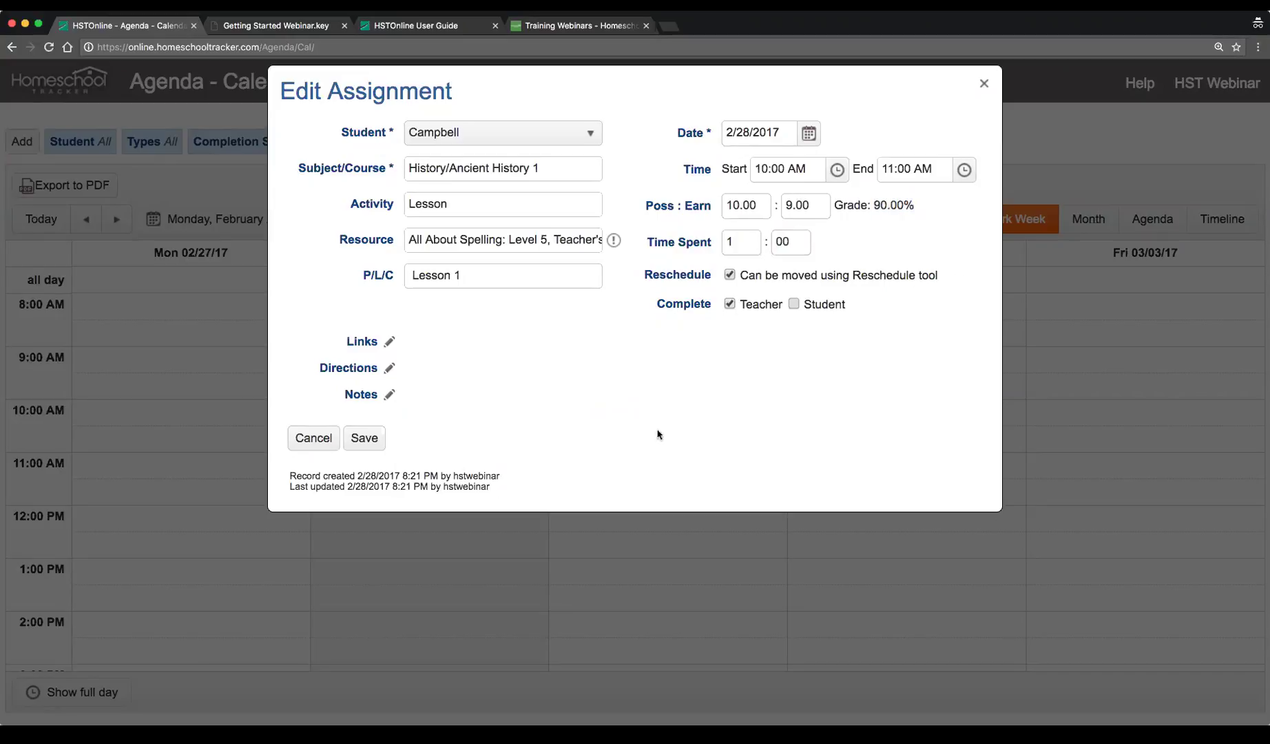
click(364, 439)
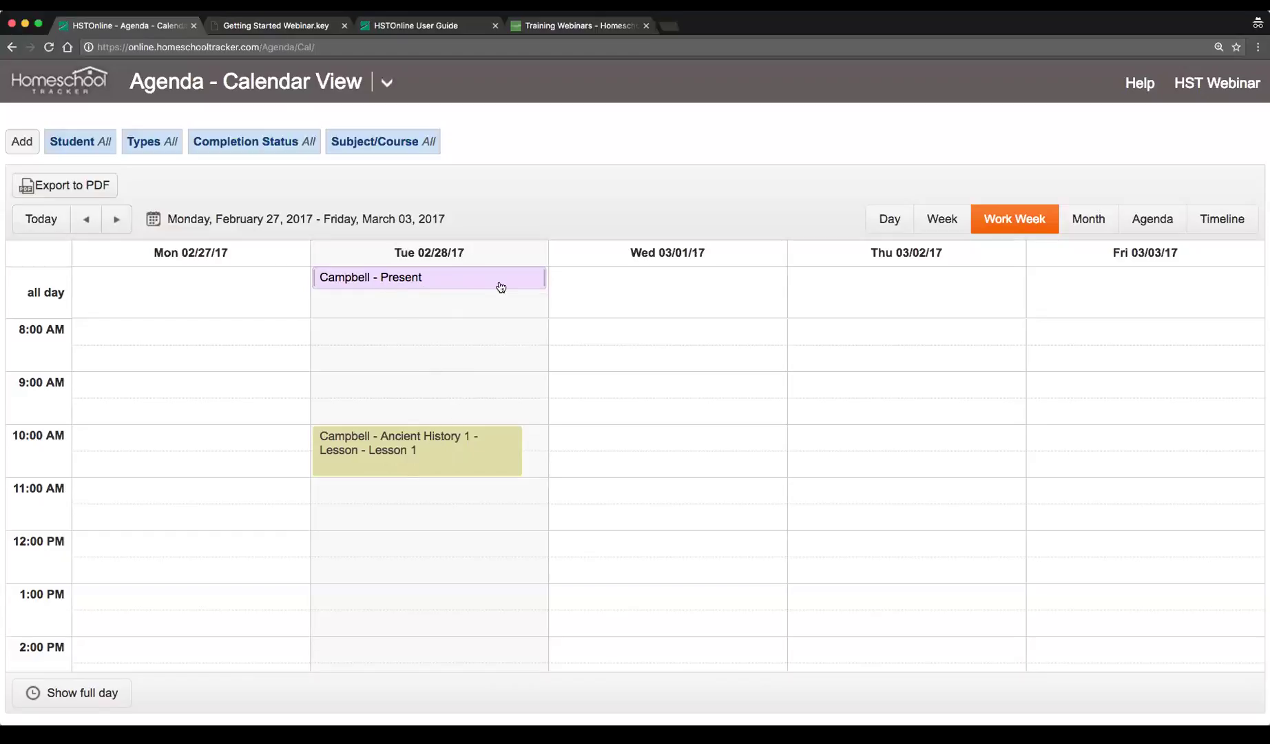
scroll(451, 497, down, 5)
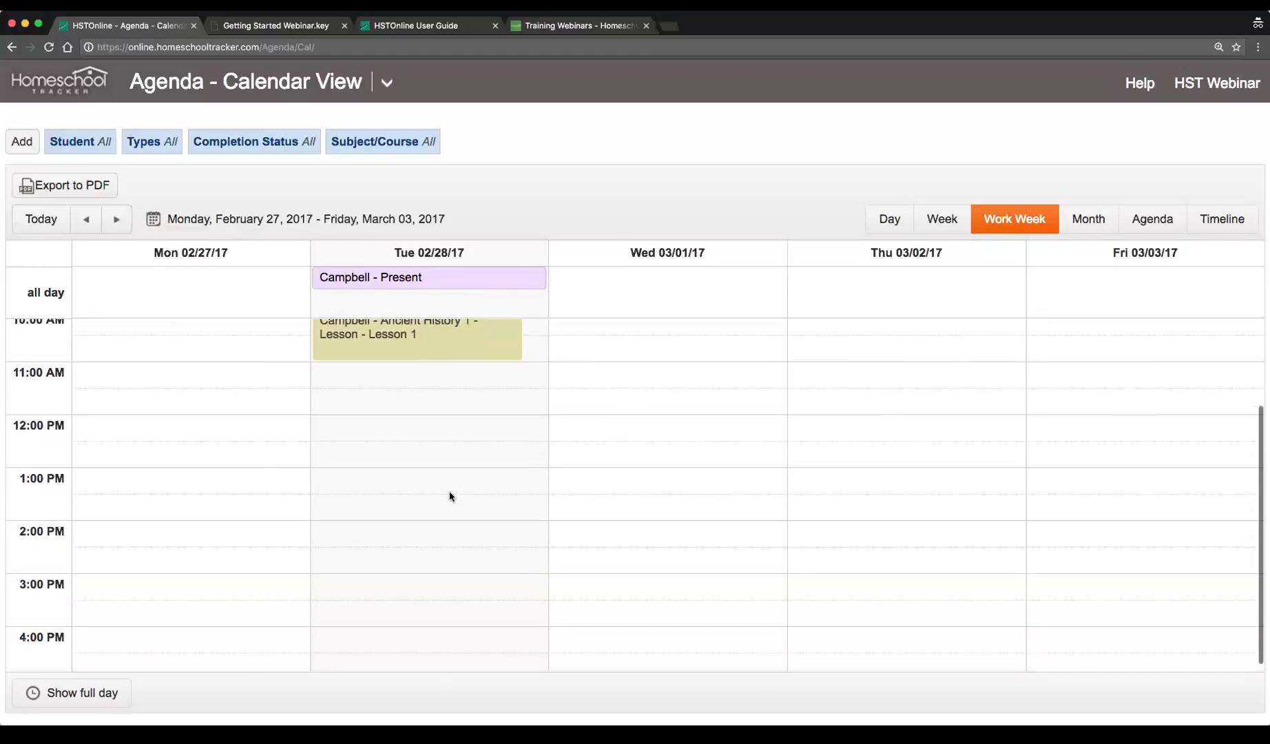
scroll(450, 496, up, 5)
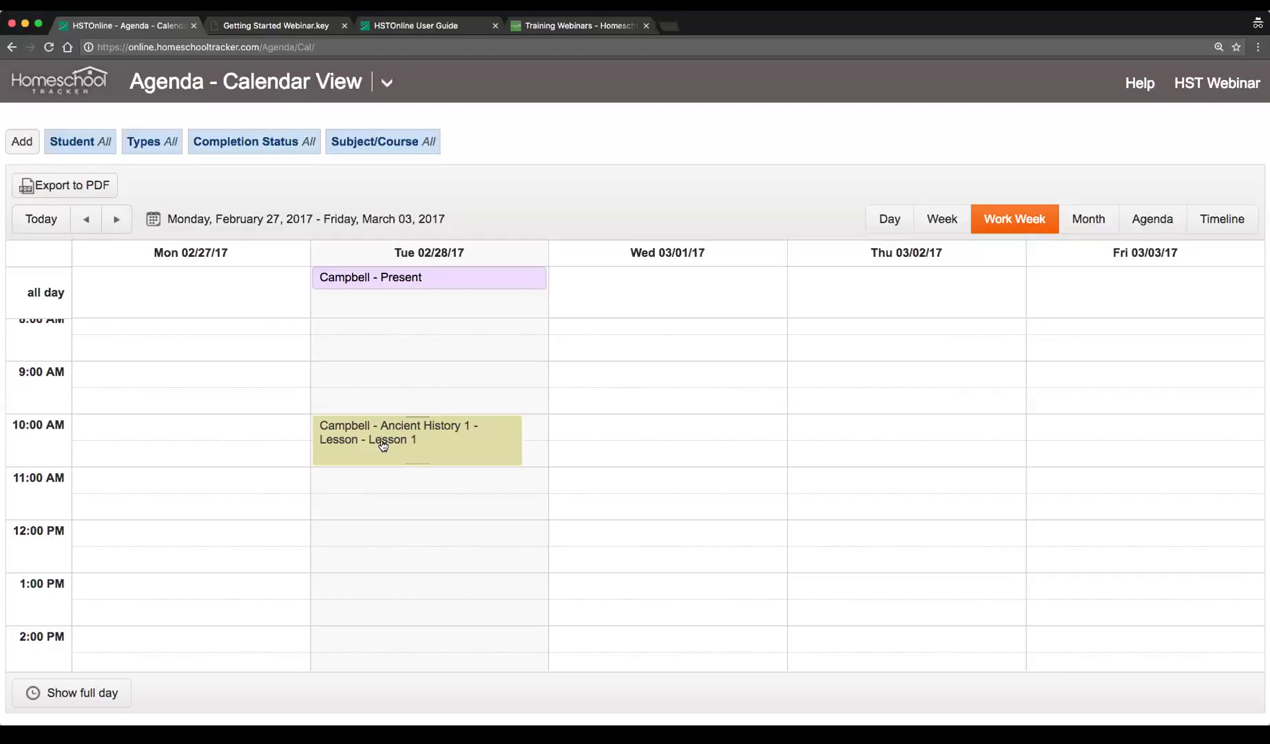
scroll(384, 441, up, 1)
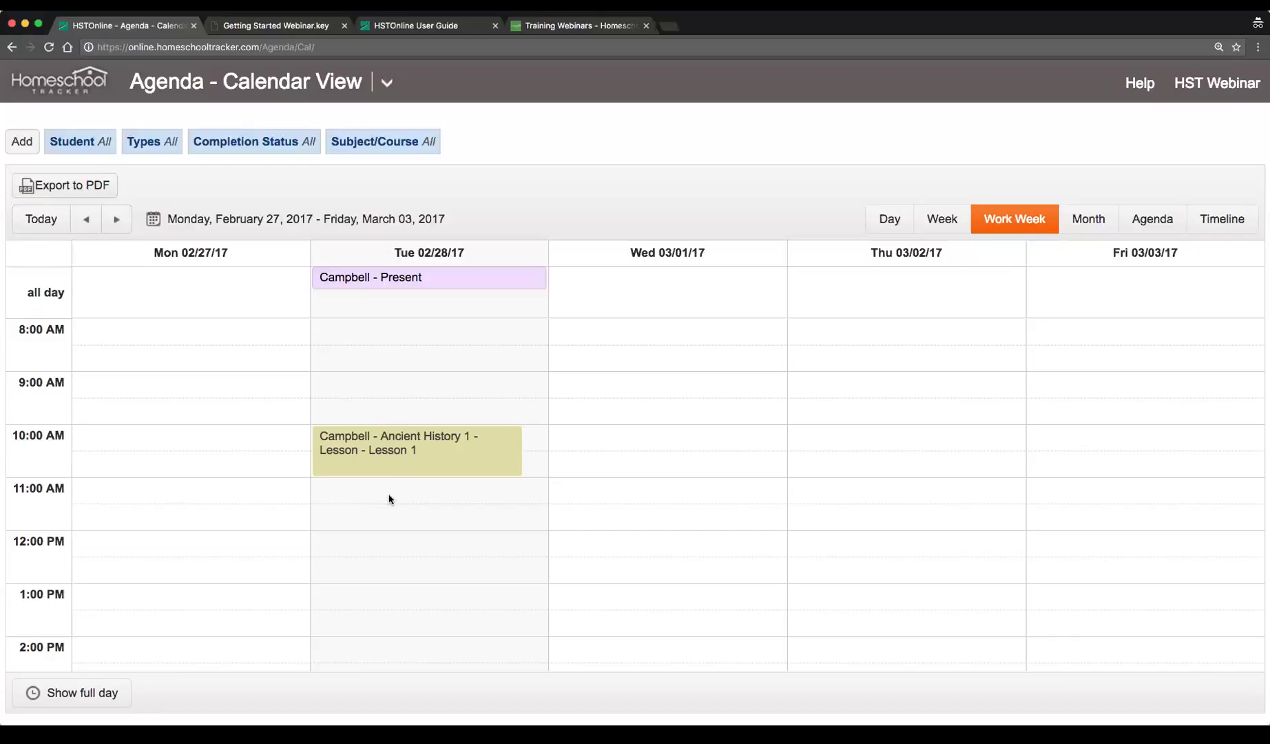
Start adding multiple assignments and look over the Day and Date and Page/Lesson/Chapter stages before returning to Students and Details
click(16, 143)
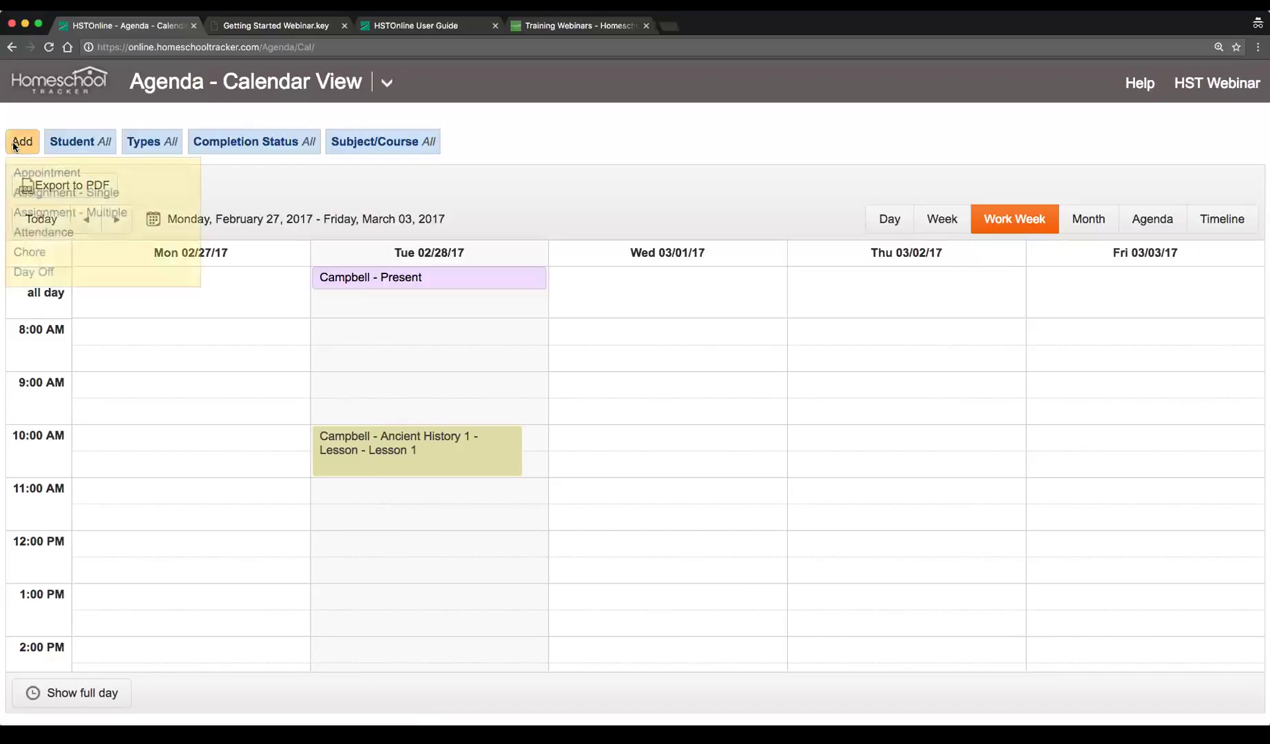
click(158, 211)
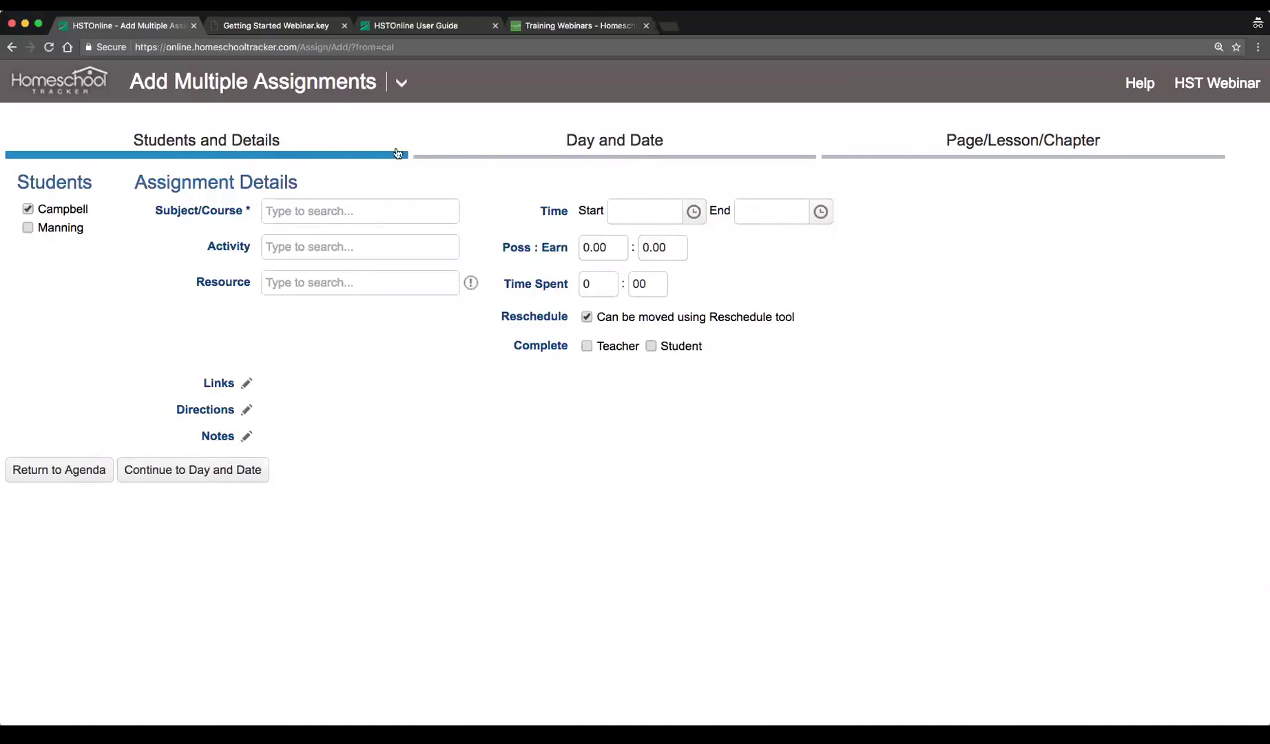
click(613, 156)
click(983, 138)
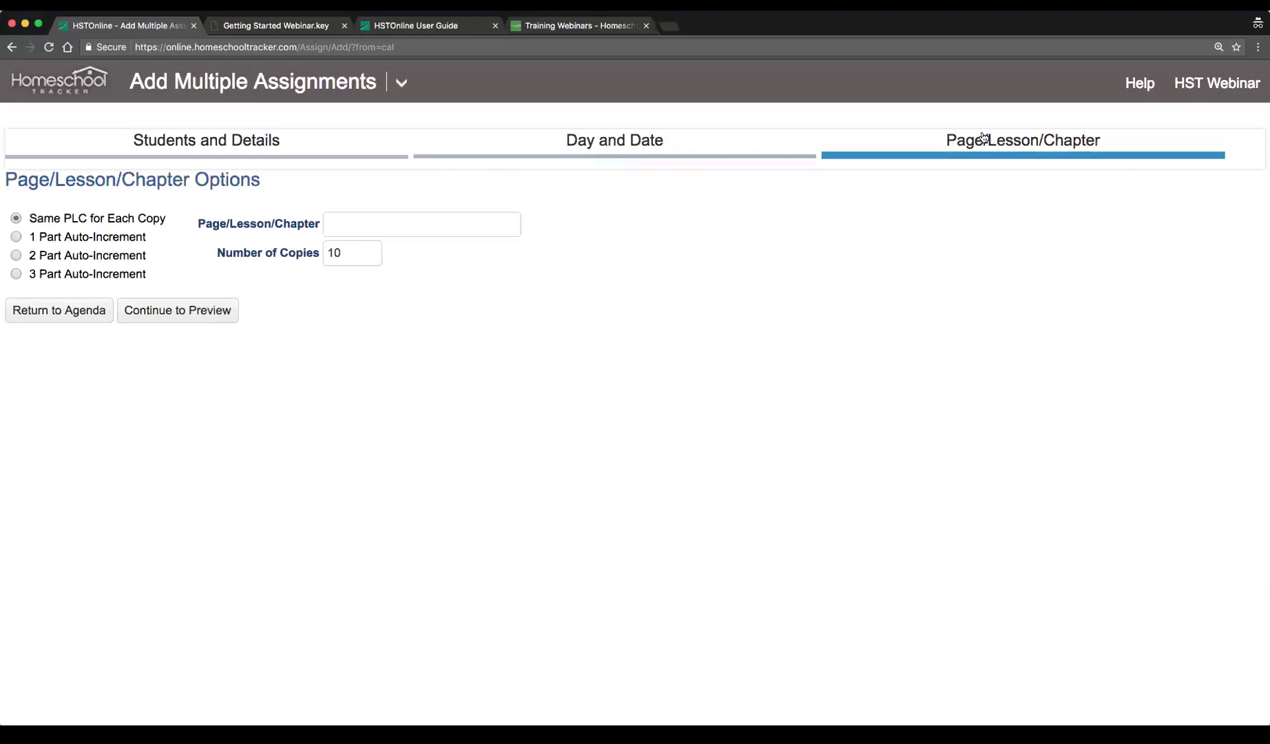
click(585, 140)
click(276, 141)
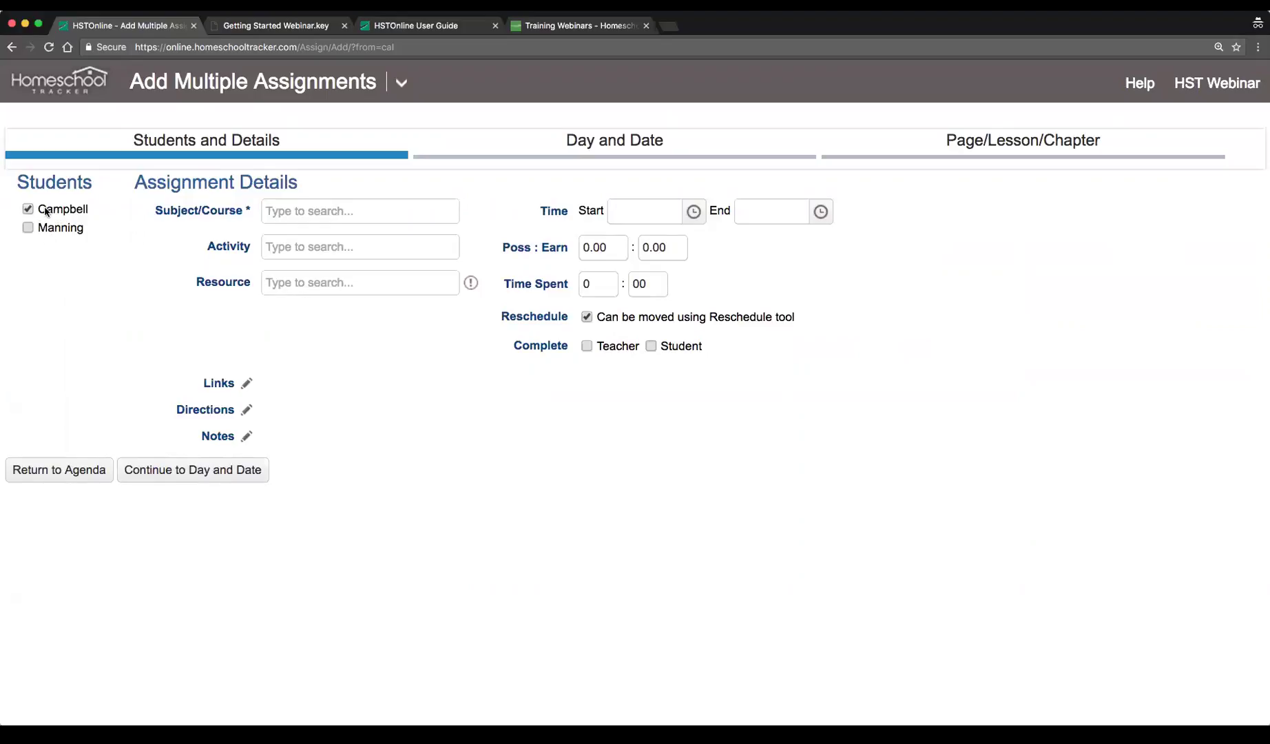
Set the course to History/Ancient History 1, the activity to Lesson, and the resource to All About Spelling: Level 5, Teacher's Manual and Student Packet
click(338, 210)
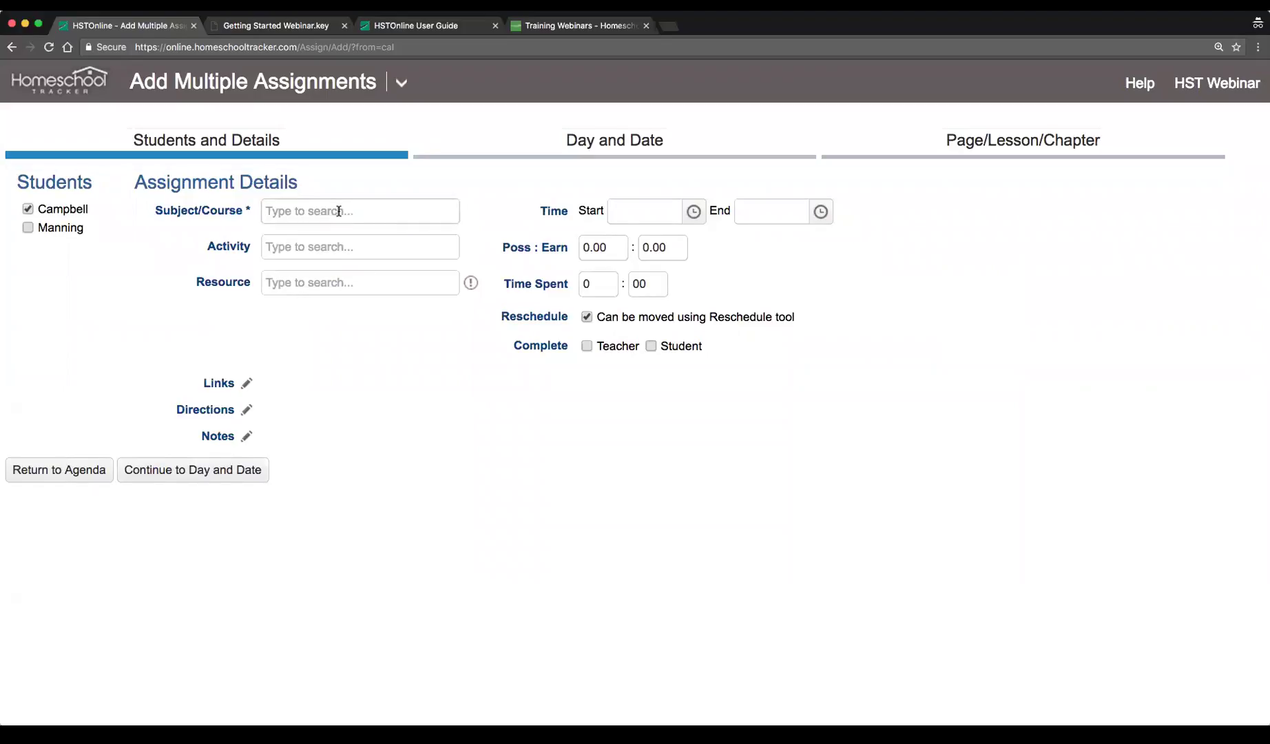
click(332, 268)
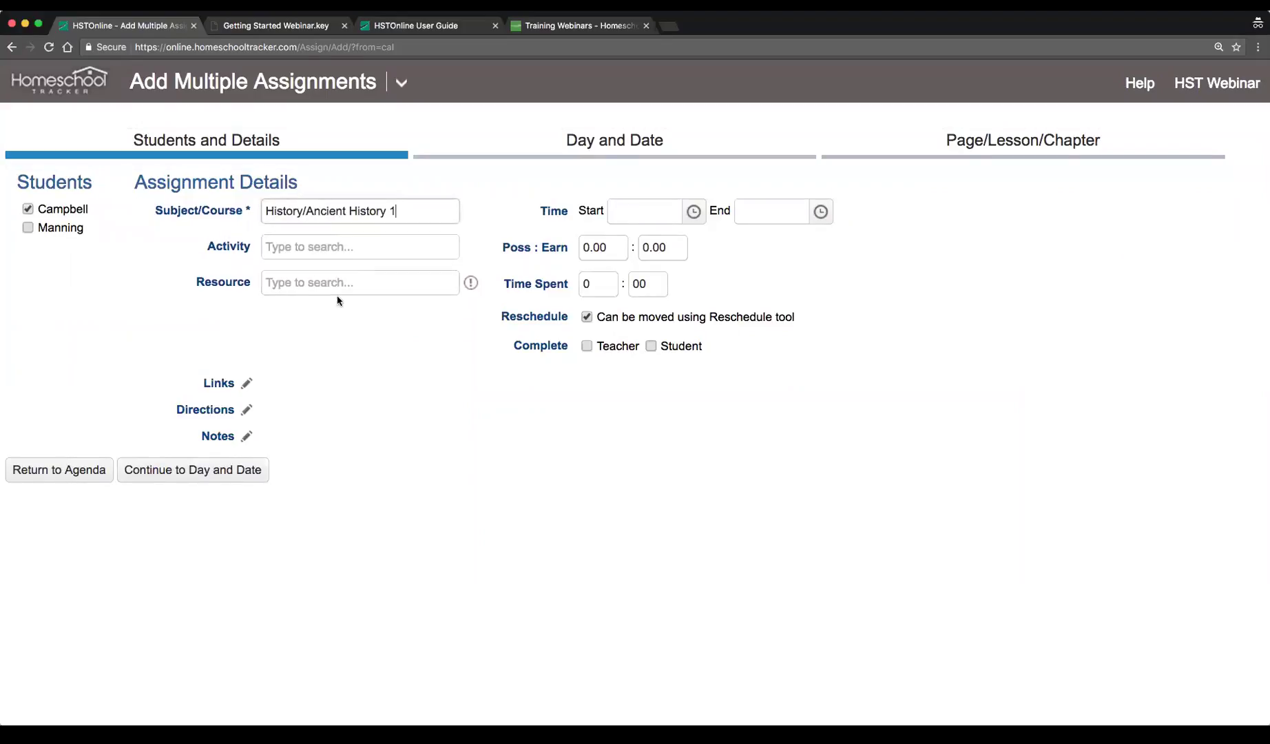
click(330, 242)
text(les)
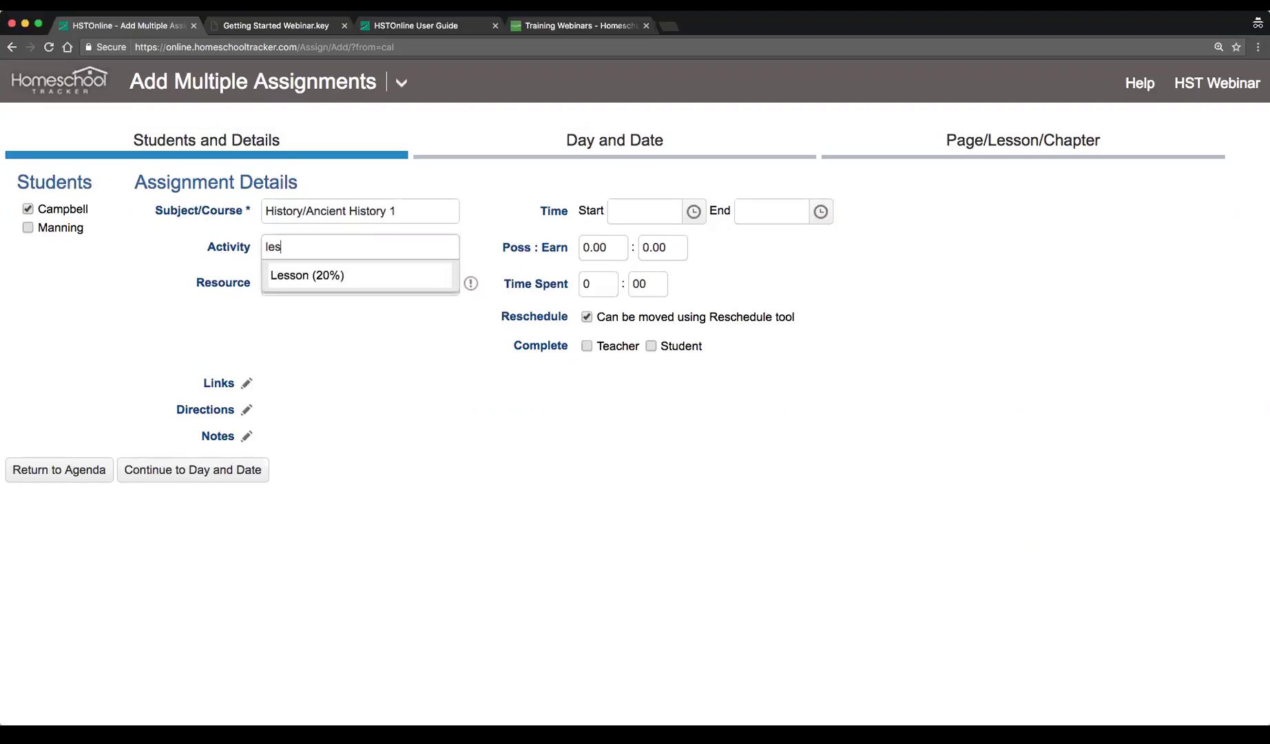
click(337, 276)
click(338, 282)
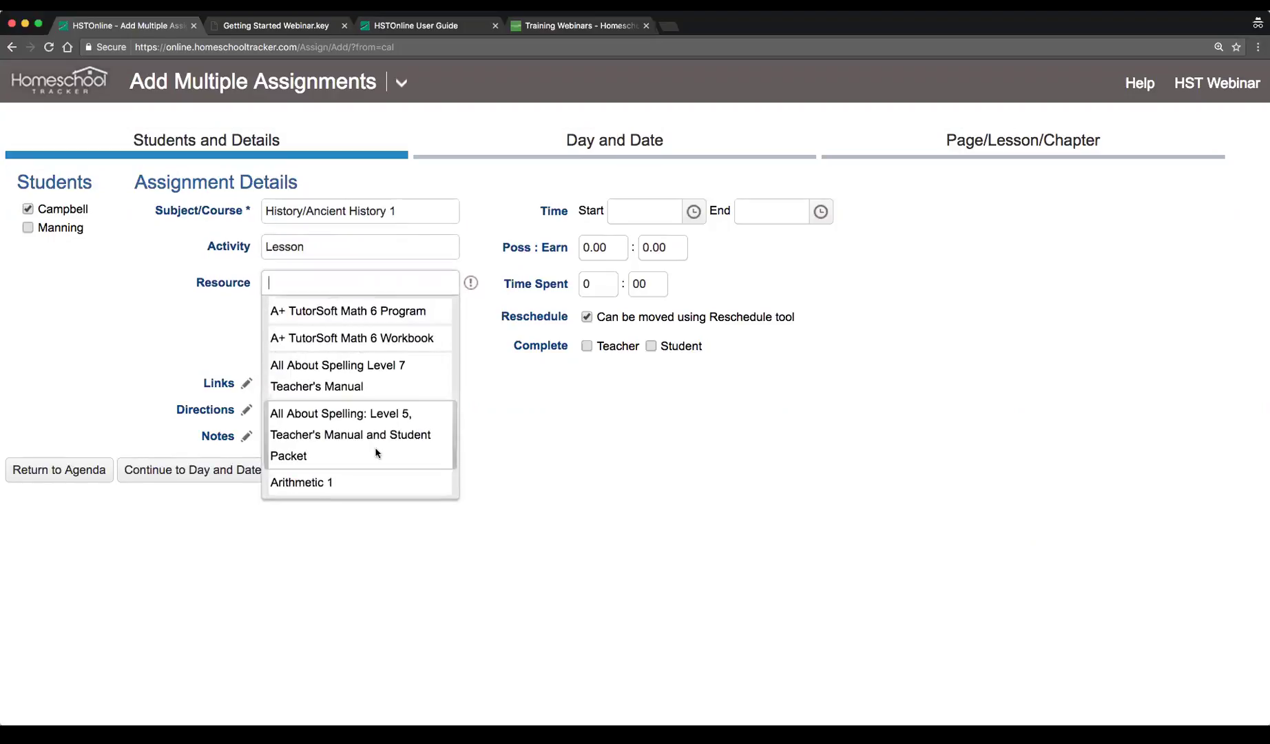
click(376, 449)
Set the assignments' start time to 10:00 AM, end time to 11:00 AM, and possible points to 10
click(690, 220)
scroll(658, 410, down, 3)
click(644, 400)
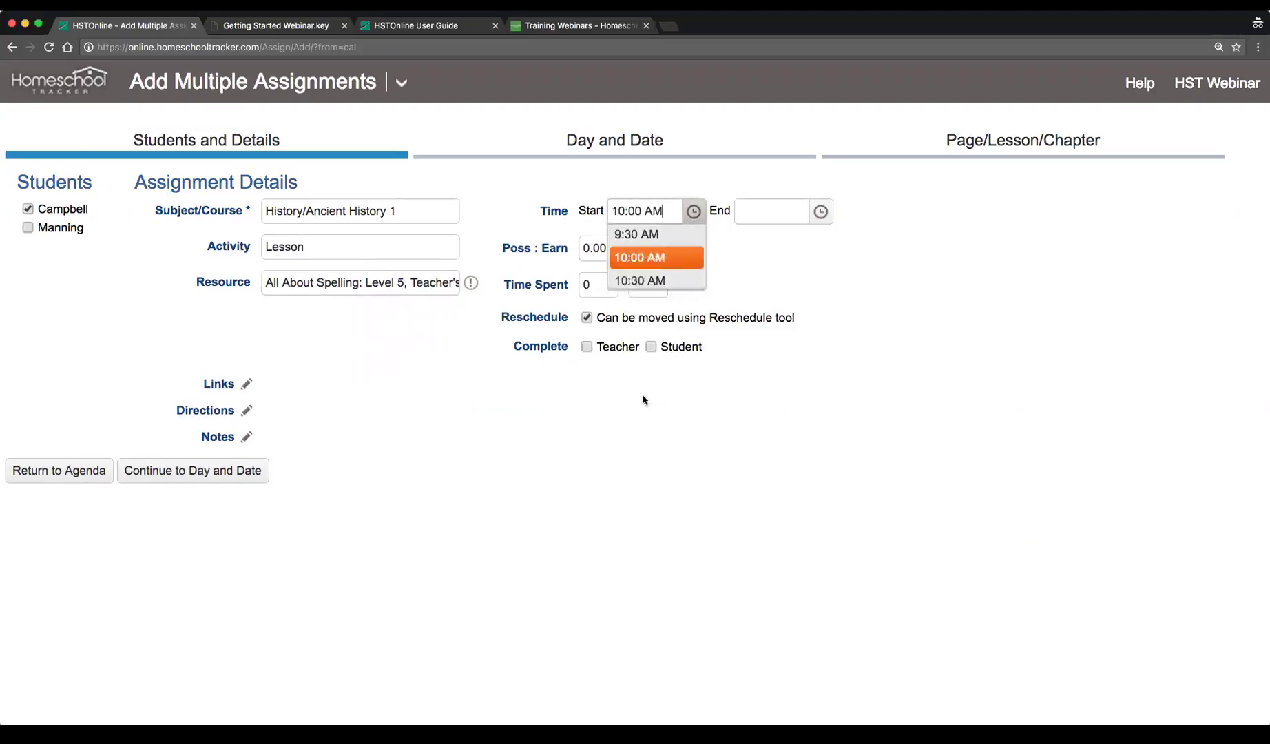
click(820, 211)
scroll(785, 330, down, 2)
click(772, 377)
click(619, 247)
text(10)
key(Tab)
key(Tab)
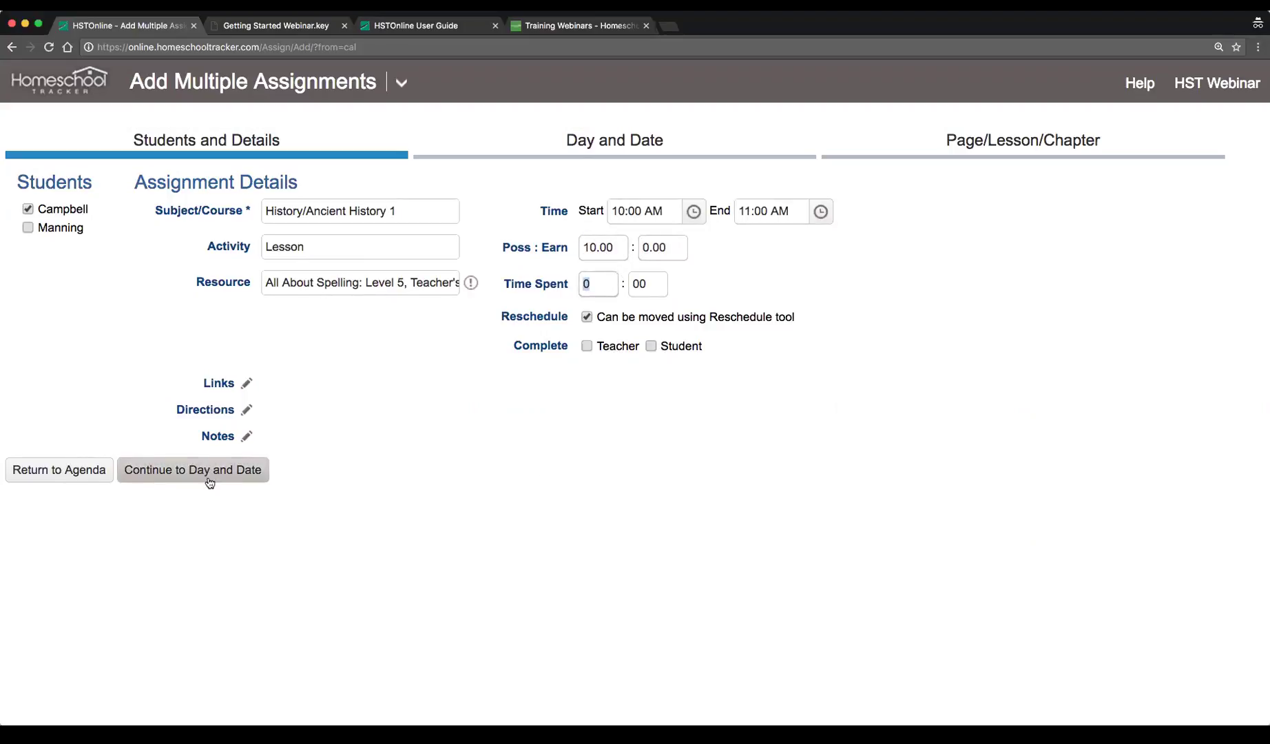
Continue to the day and date options and schedule the assignments daily with a start date of 3/1/2017
click(198, 473)
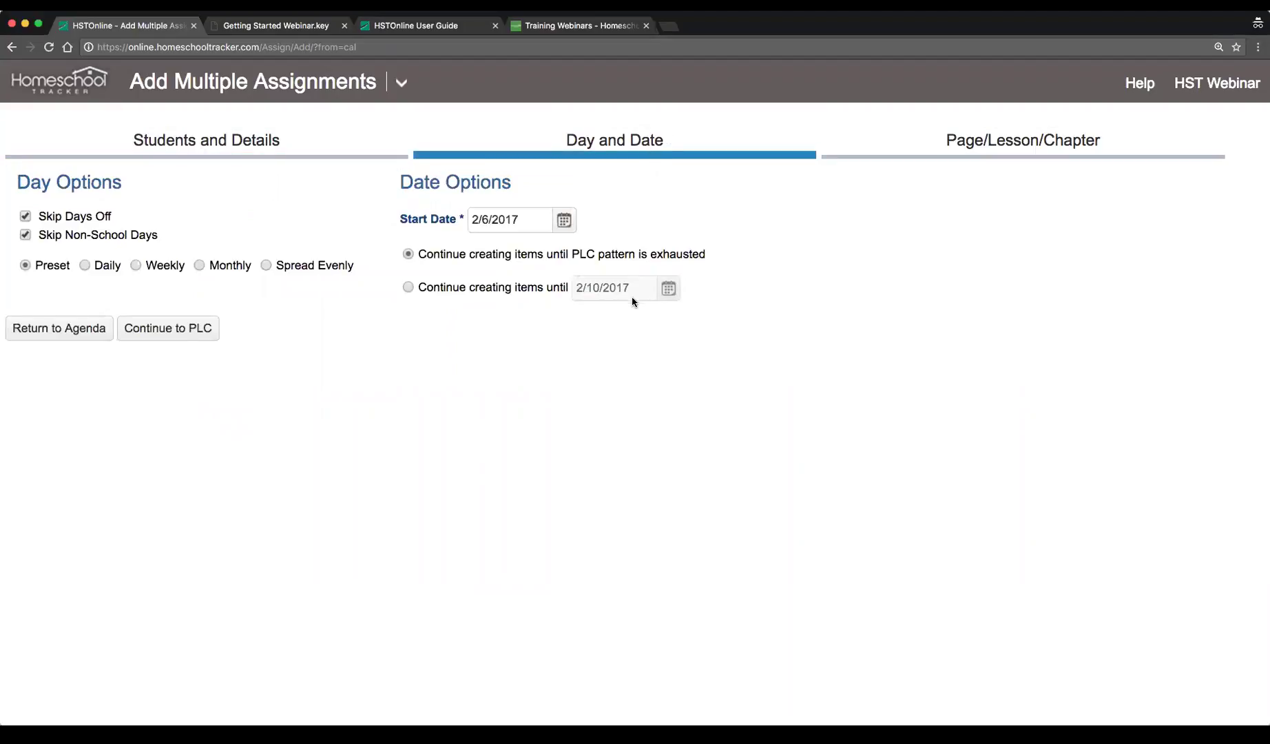
click(83, 266)
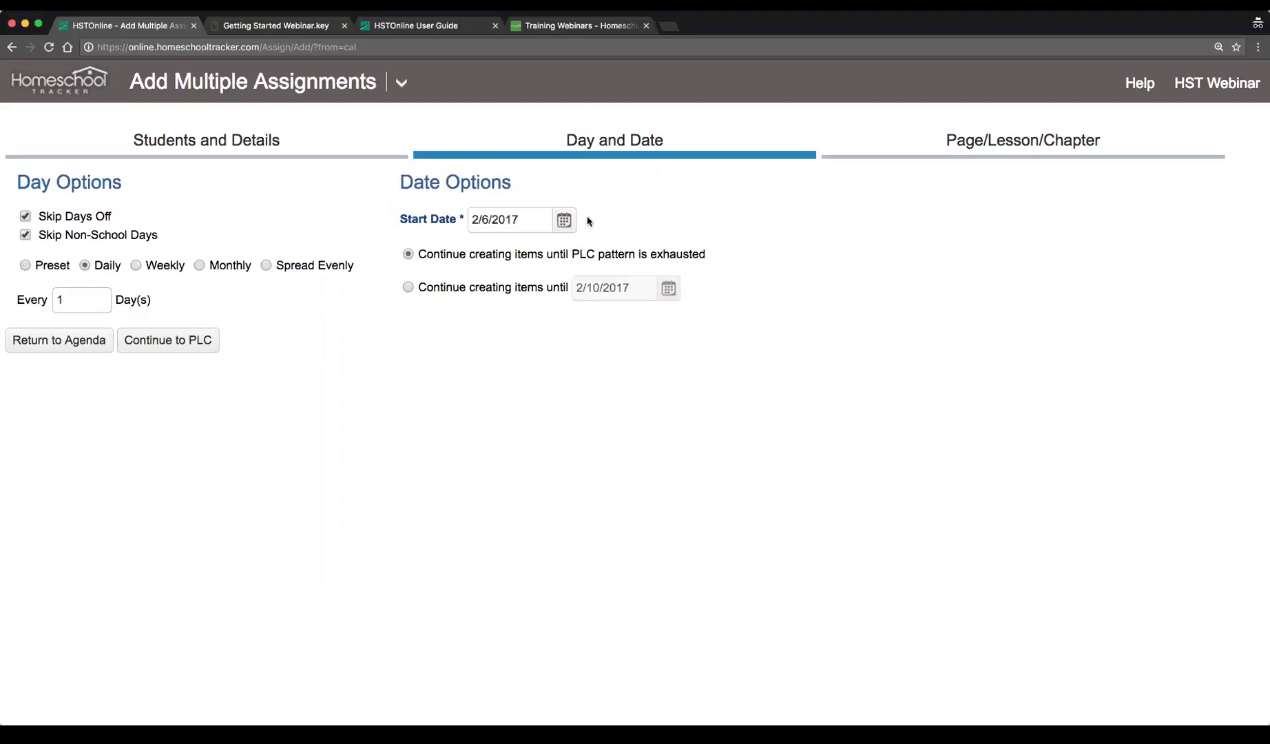
click(564, 220)
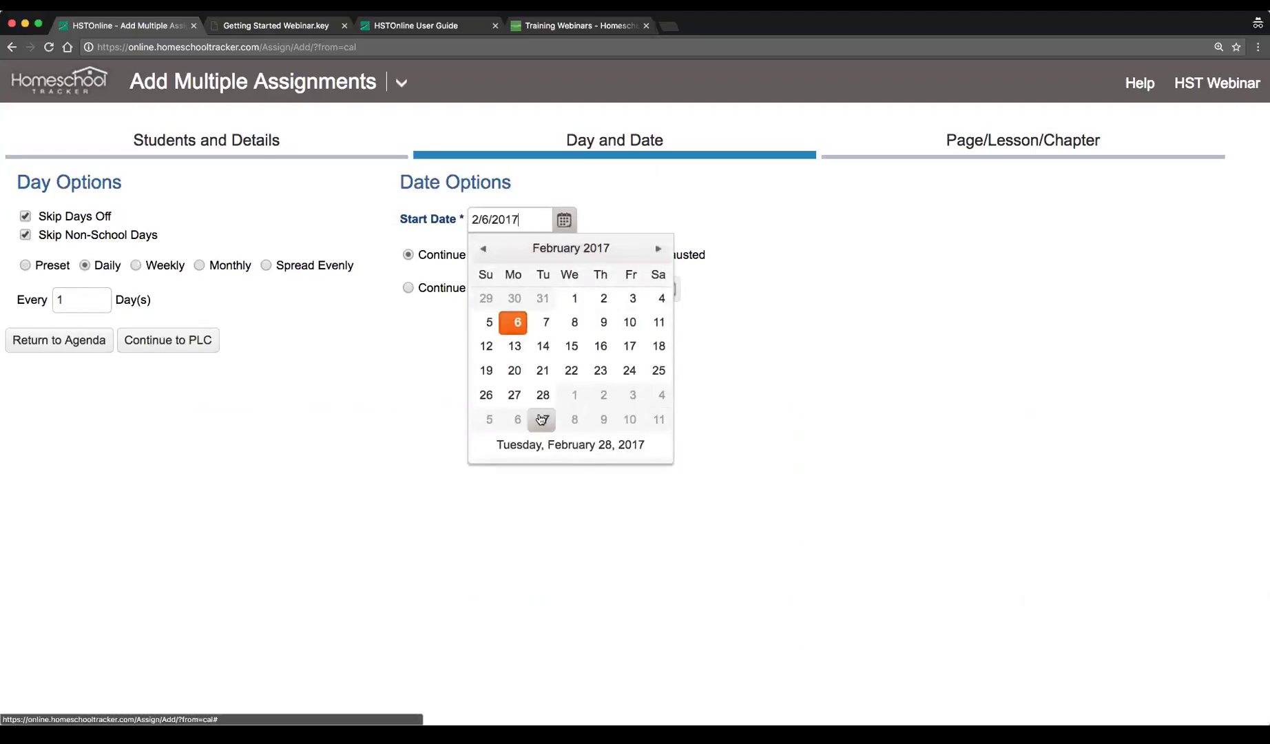
click(576, 398)
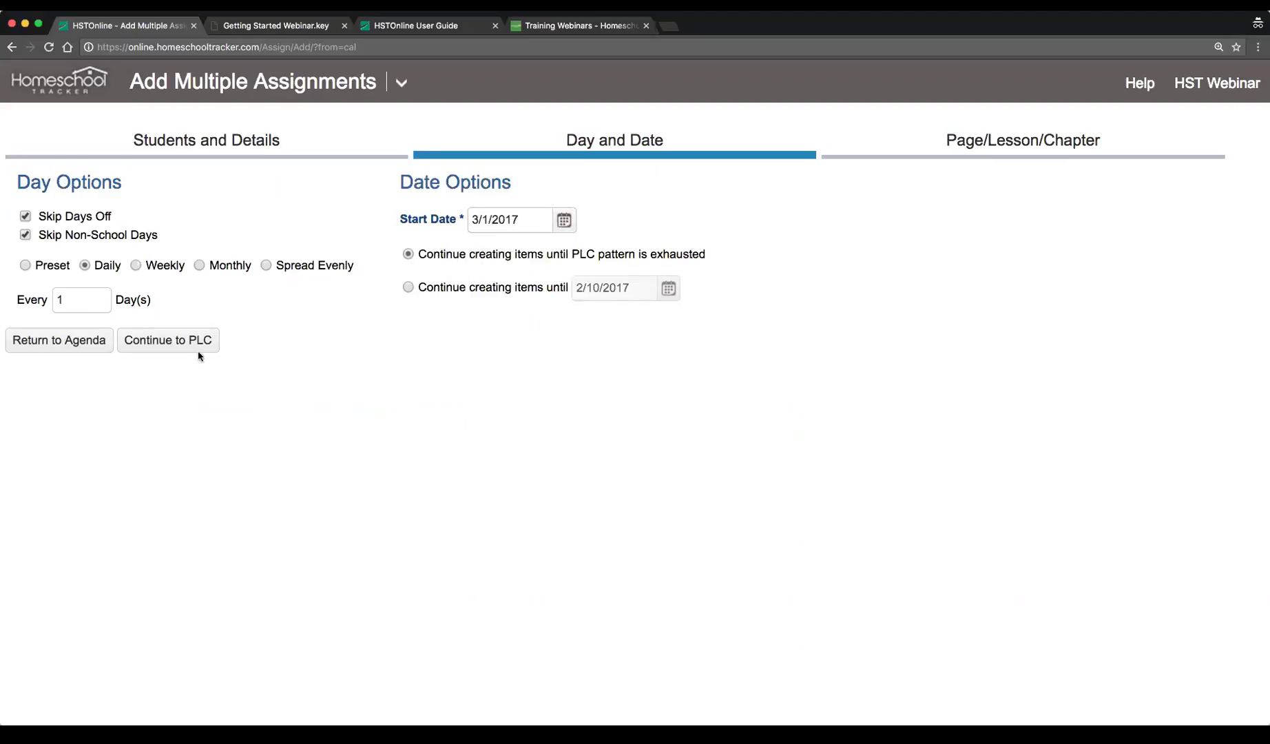
Number the assignments with a 1 Part Auto-Increment using leading text Lesson, starting with 2 and ending with 4, and preview them
click(178, 354)
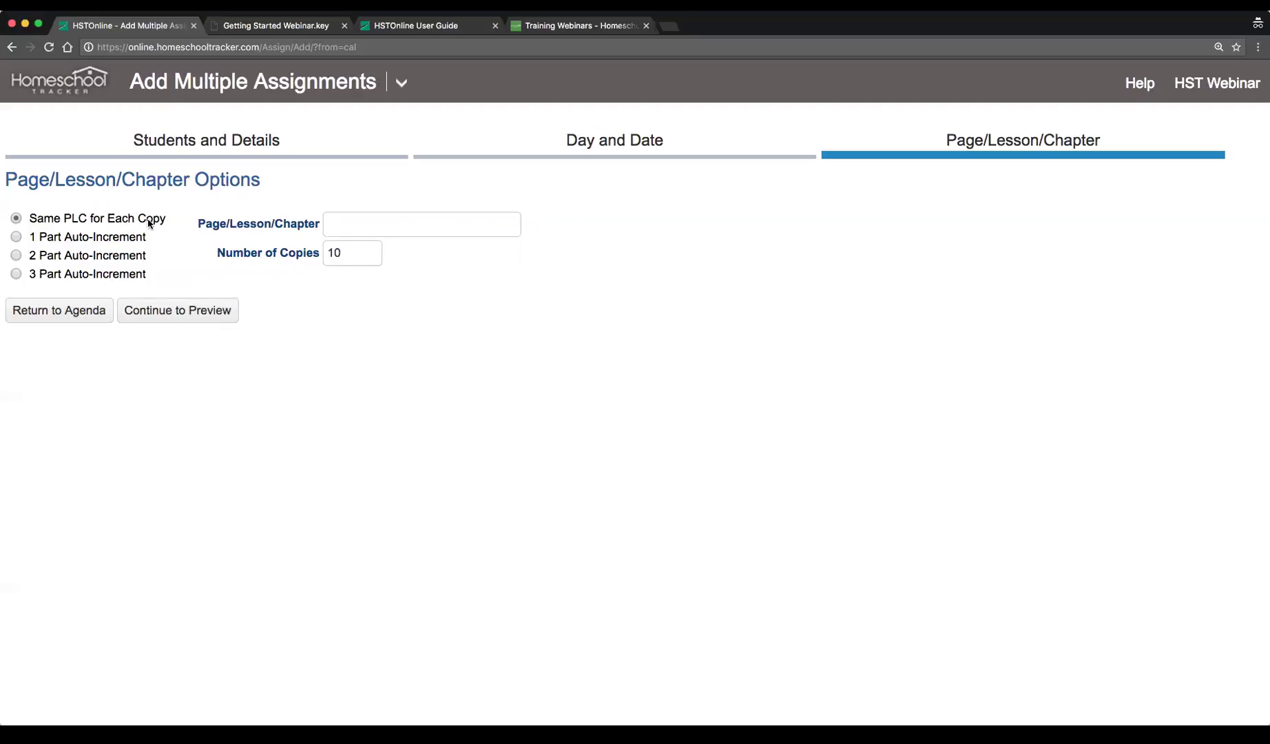
click(101, 238)
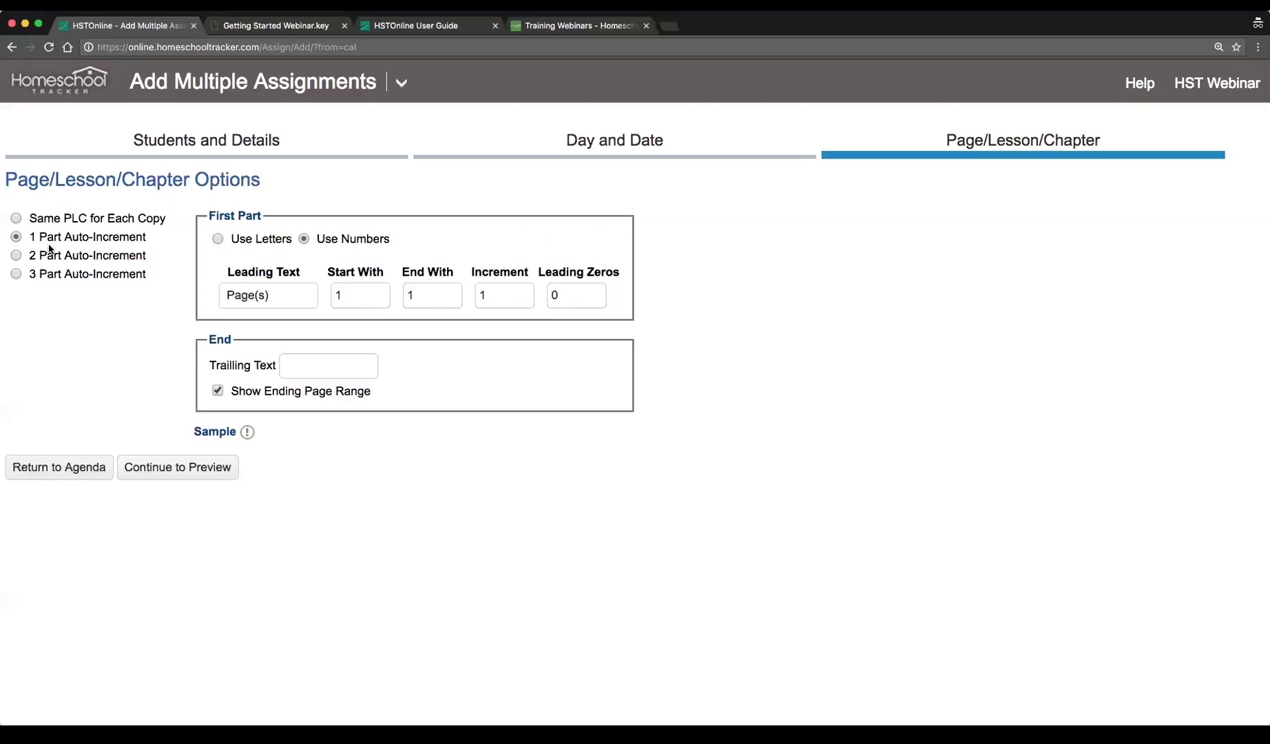
drag(293, 295, 181, 294)
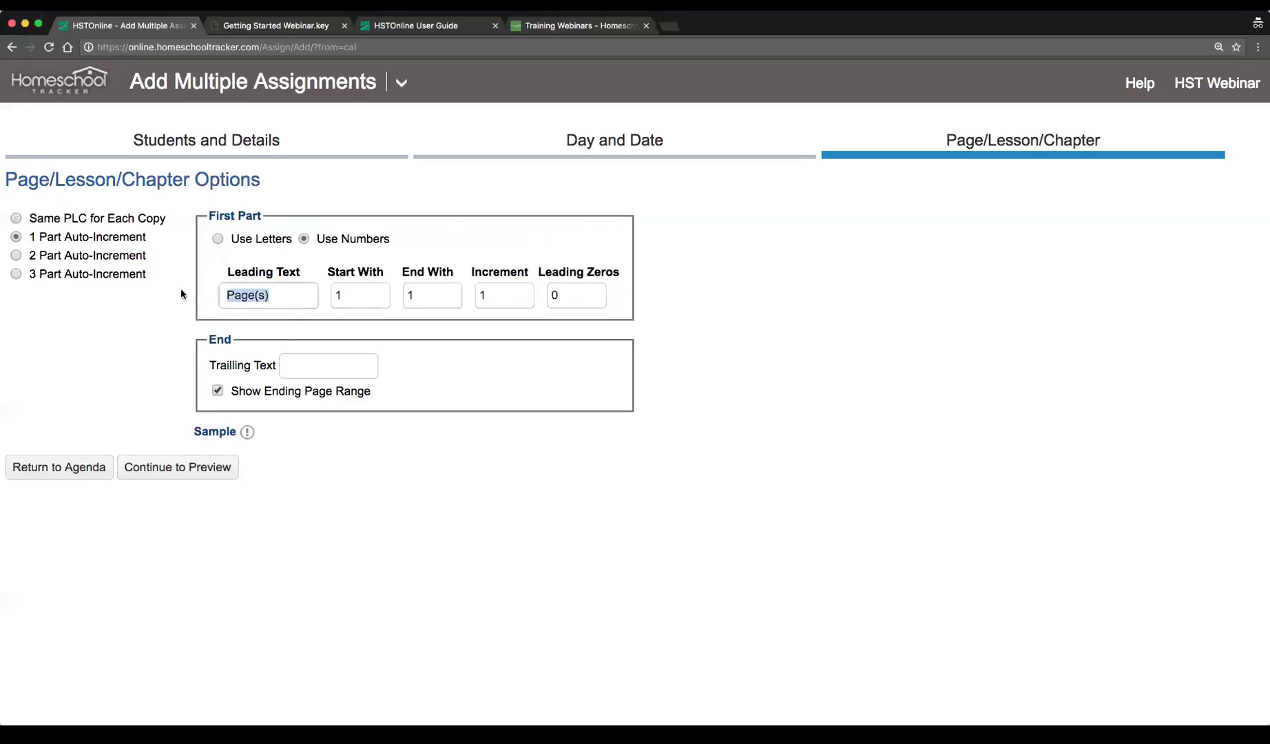
text(Lesson)
key(Tab)
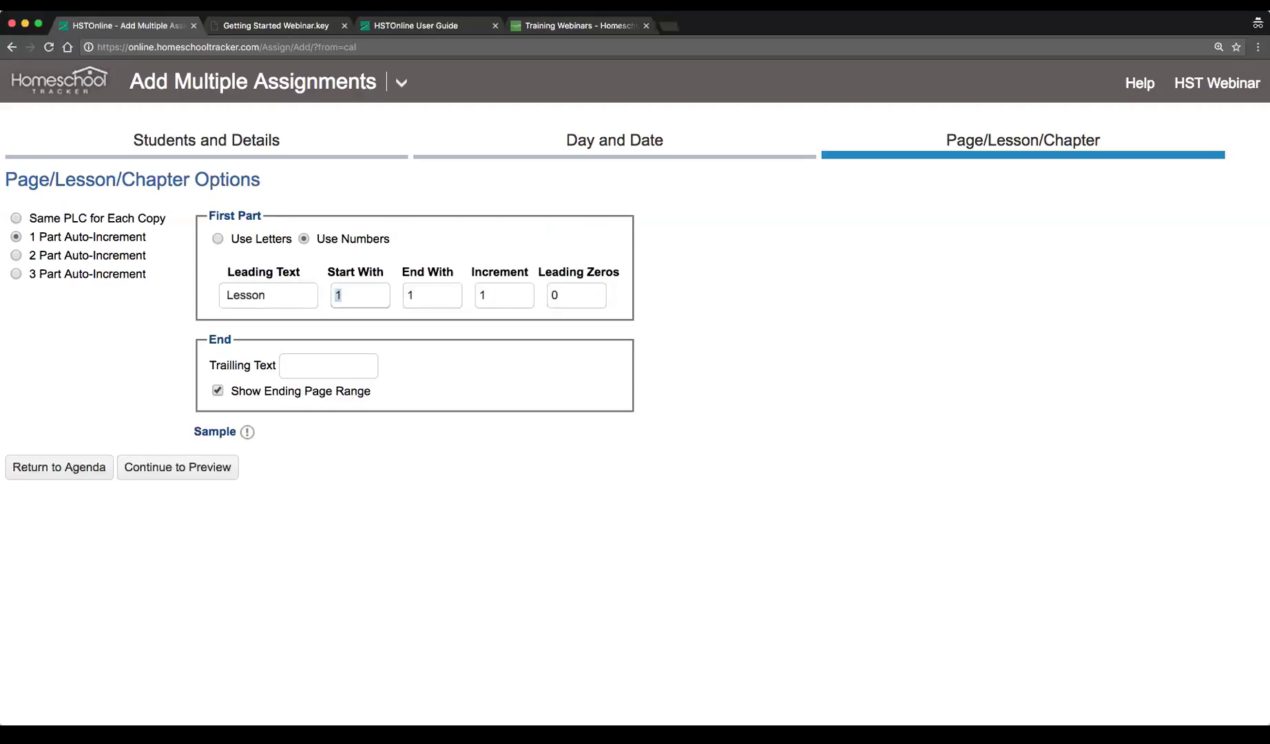
text(2)
key(Tab)
text(4)
key(Tab)
click(190, 471)
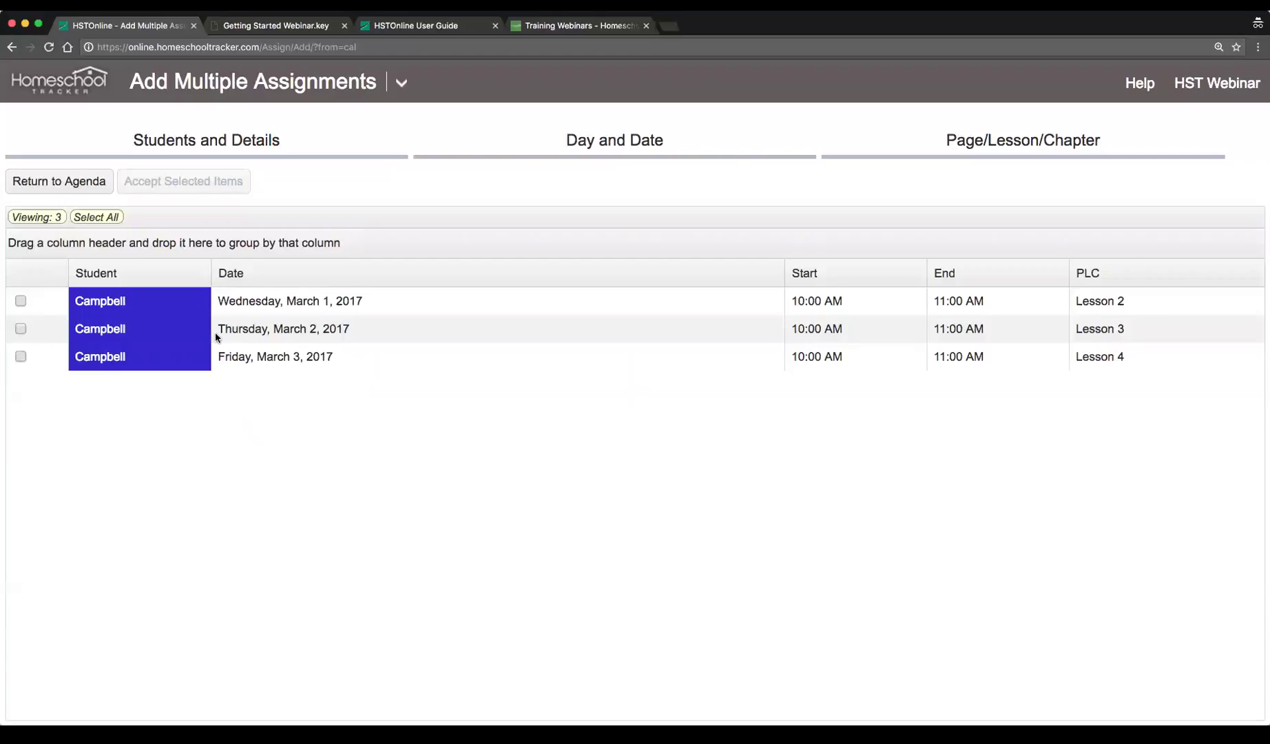
Check the previewed assignments and their Page/Lesson/Chapter settings, select all of them, and accept them into the Agenda
click(204, 309)
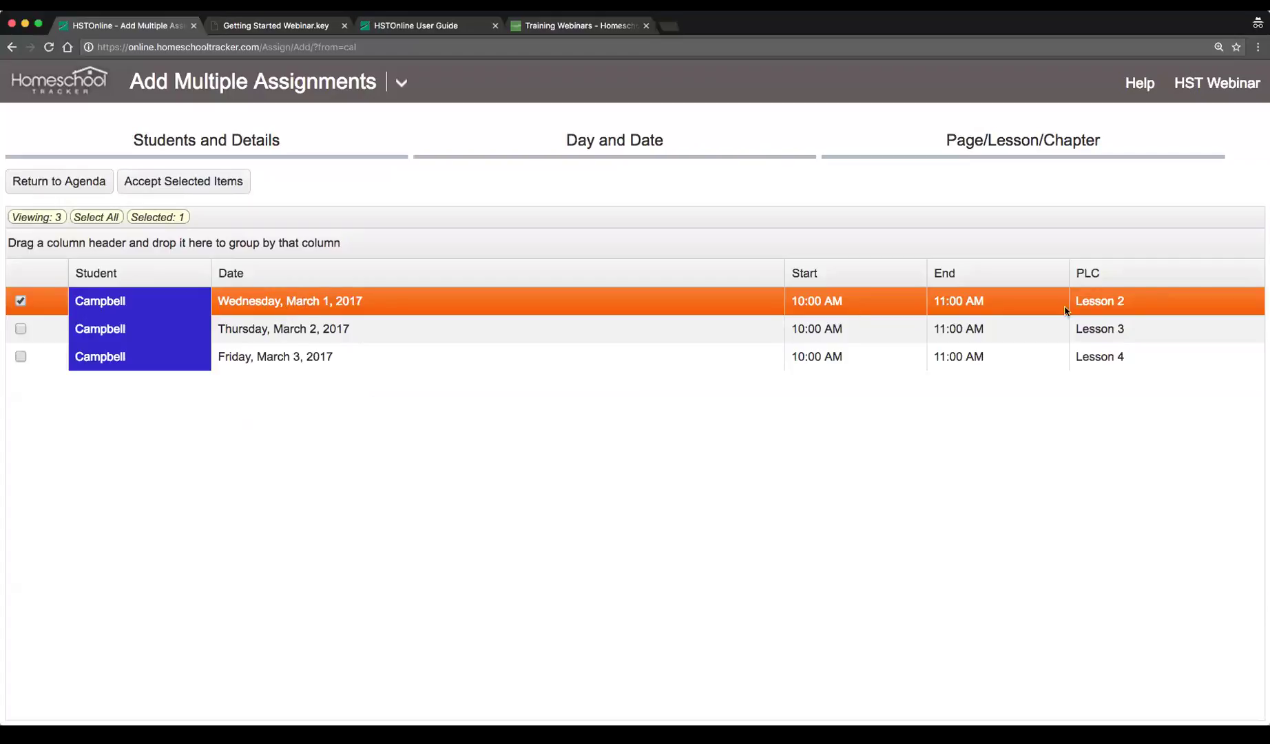
click(560, 328)
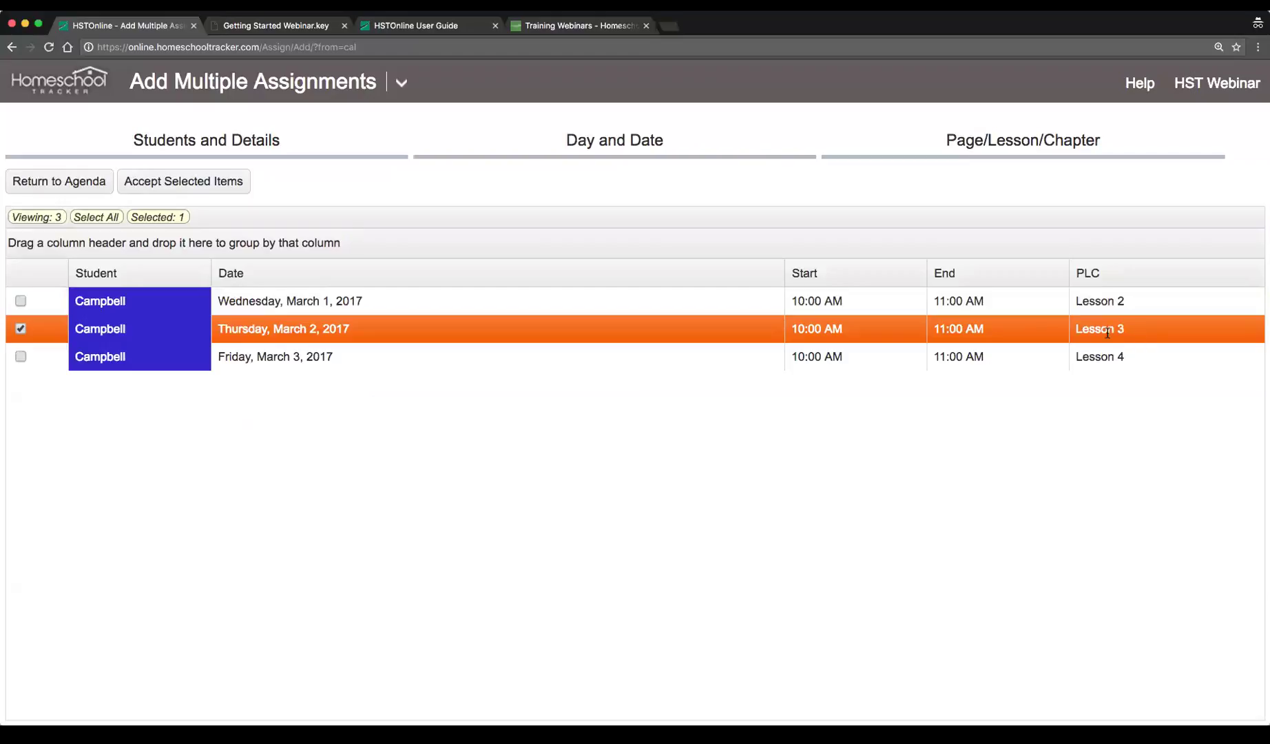
click(929, 364)
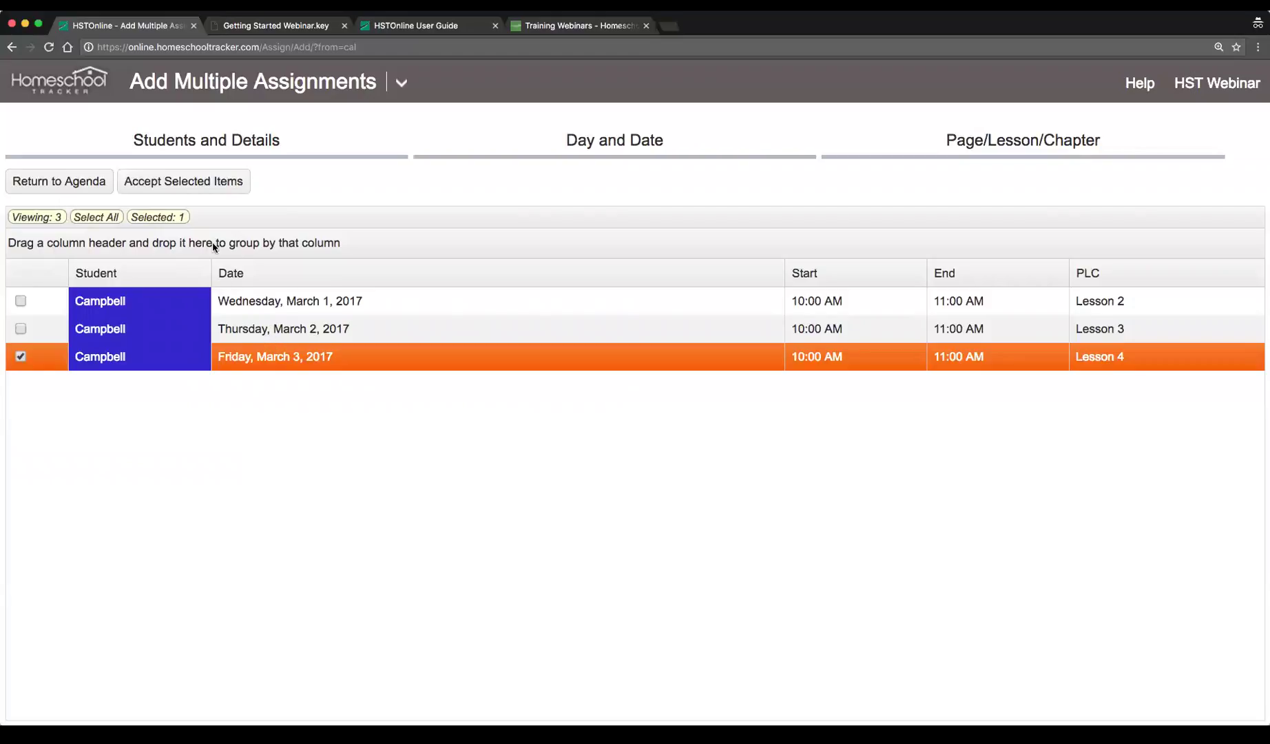
click(87, 221)
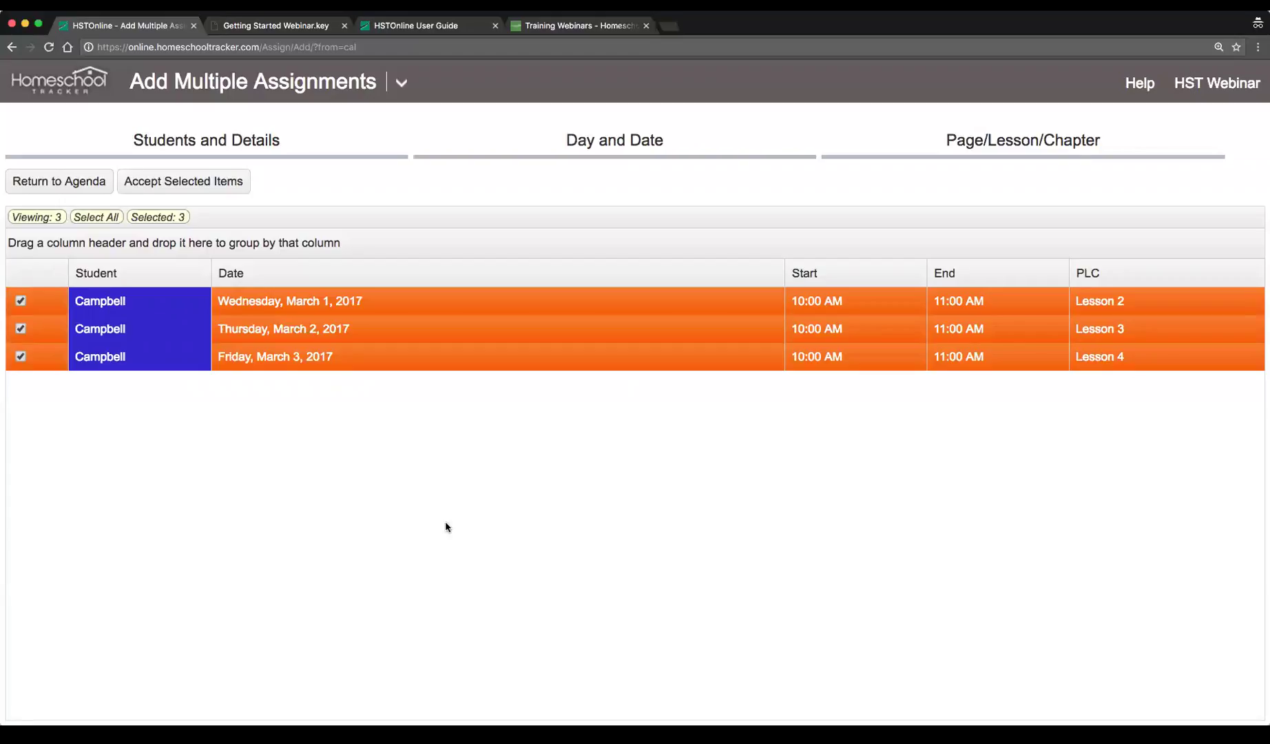
click(1008, 143)
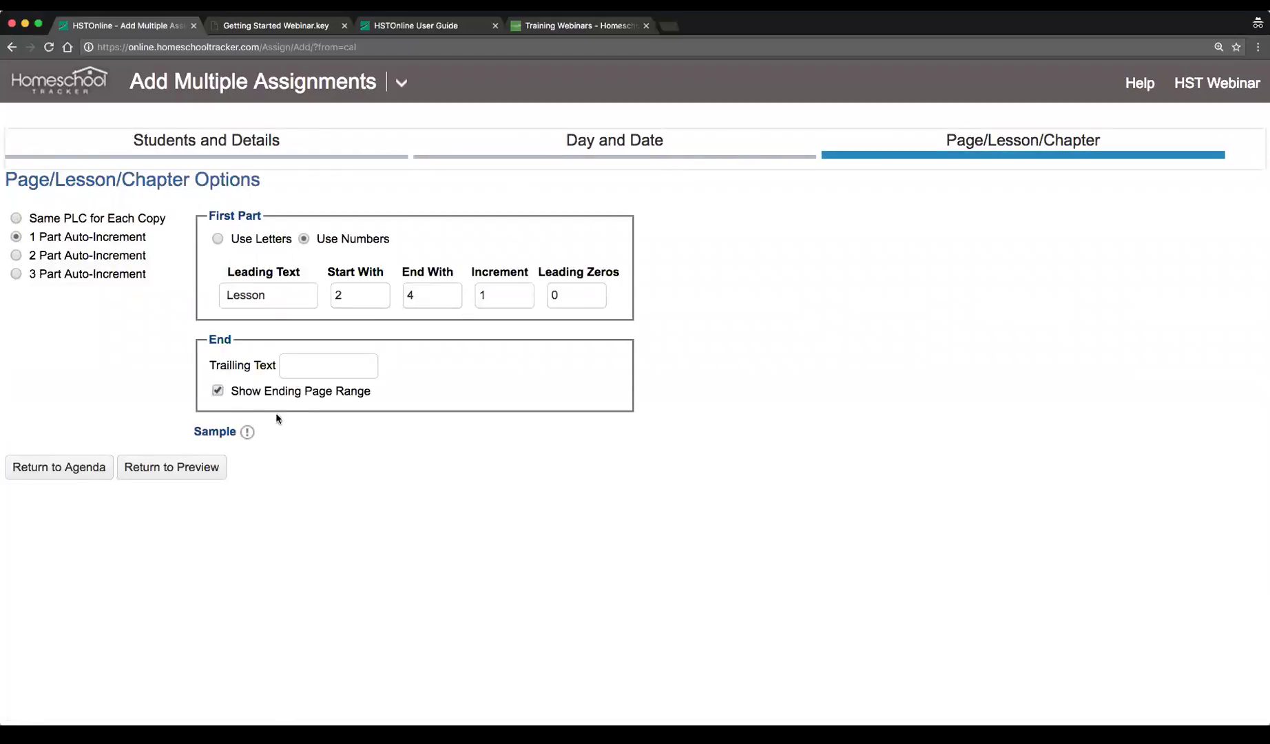
click(180, 477)
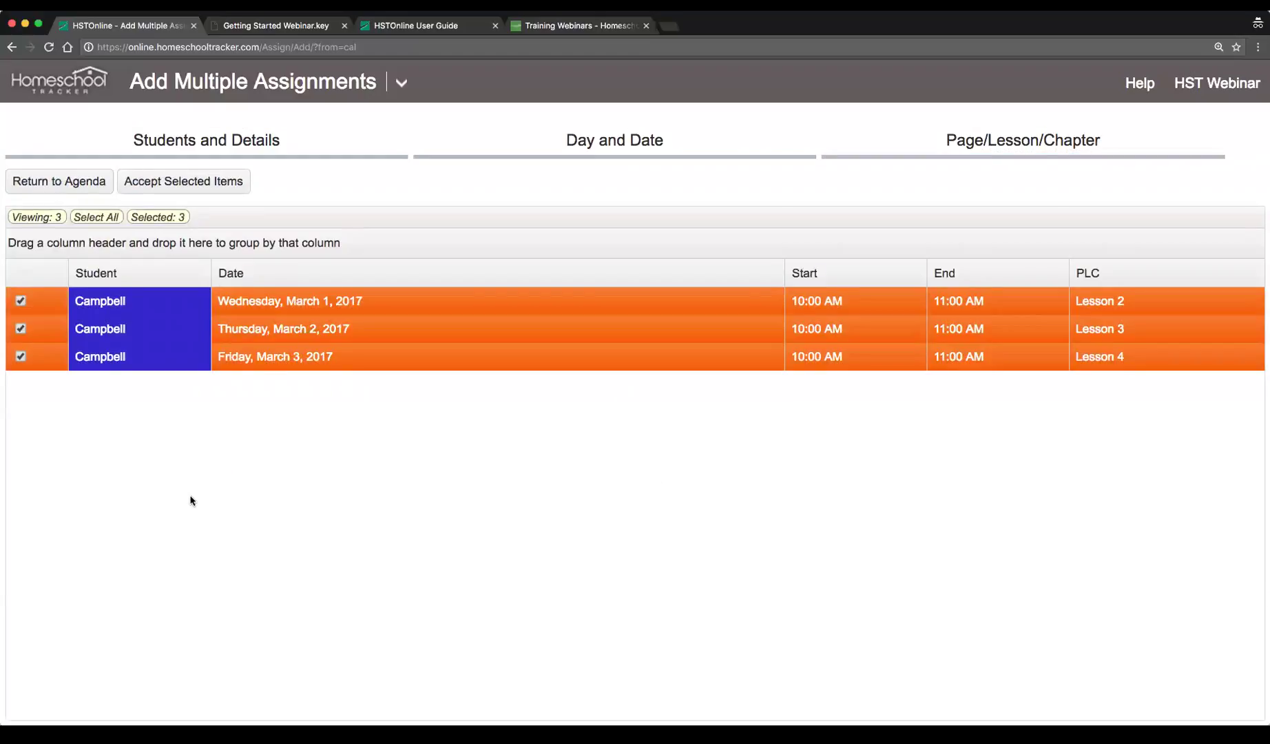
click(154, 188)
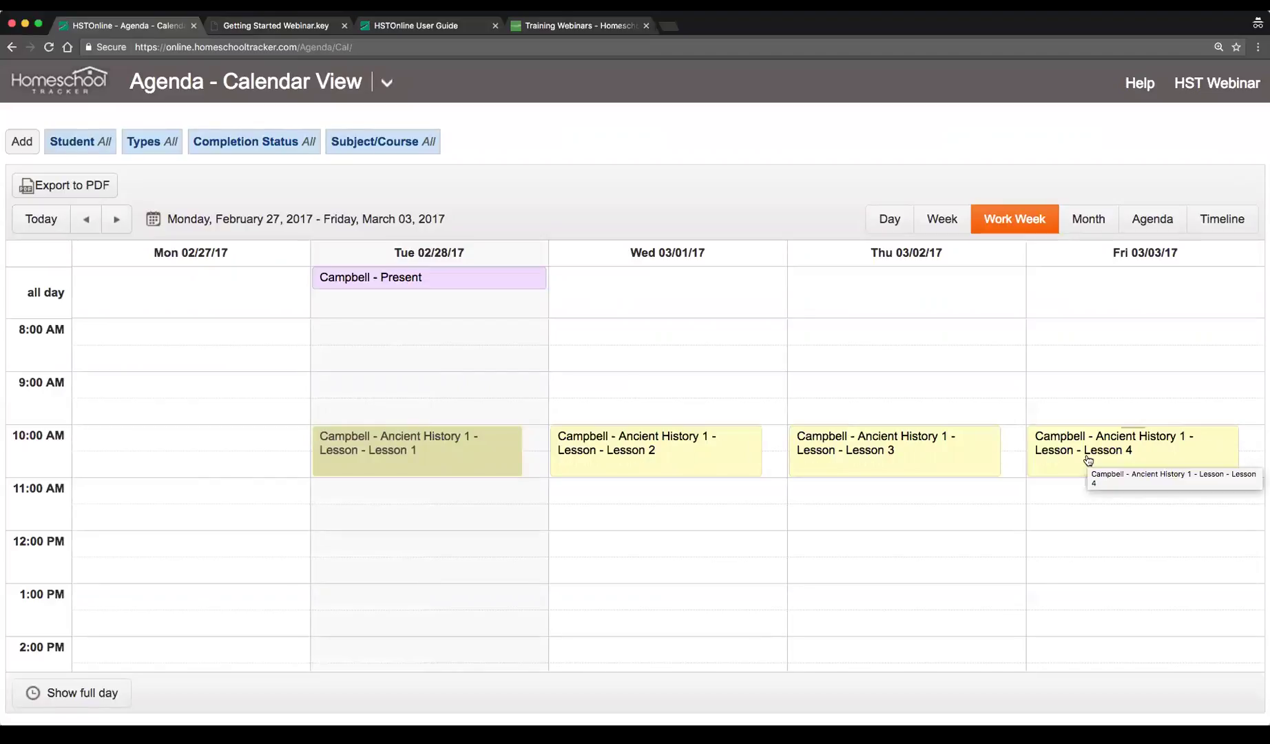
click(388, 93)
click(387, 93)
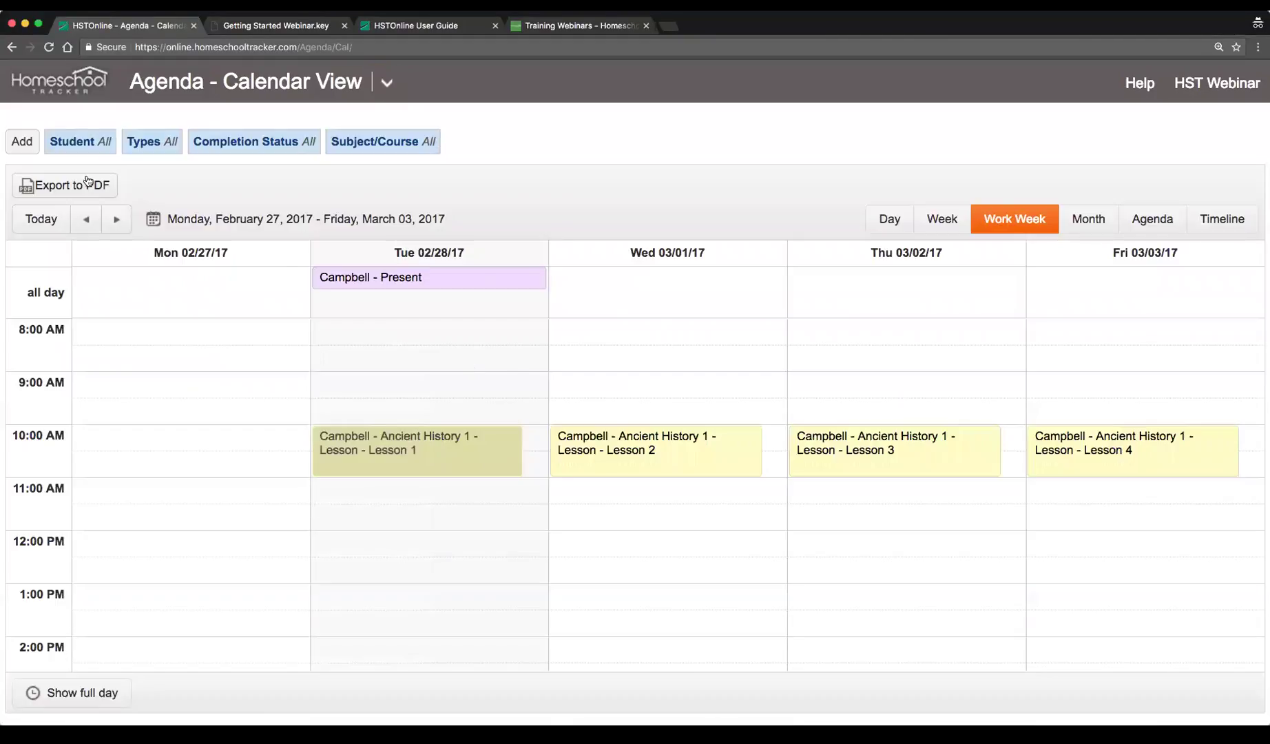
scroll(533, 310, down, 1)
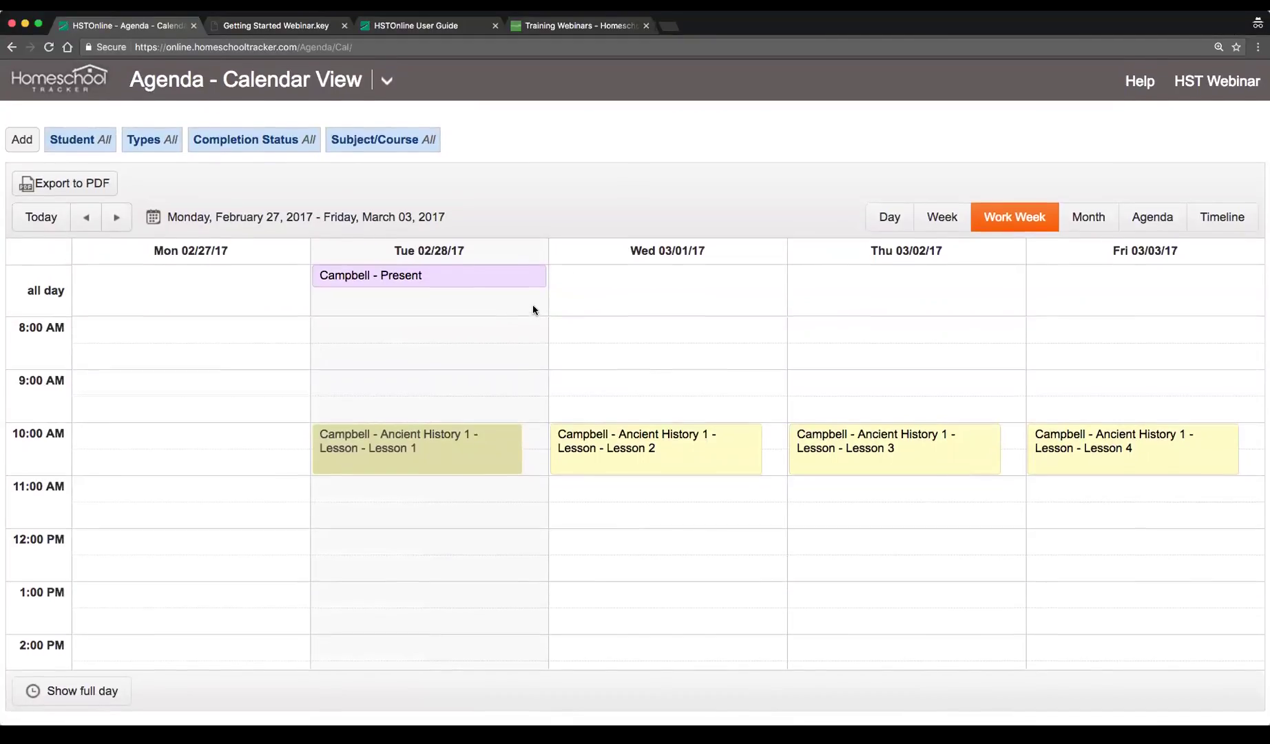
scroll(534, 310, up, 1)
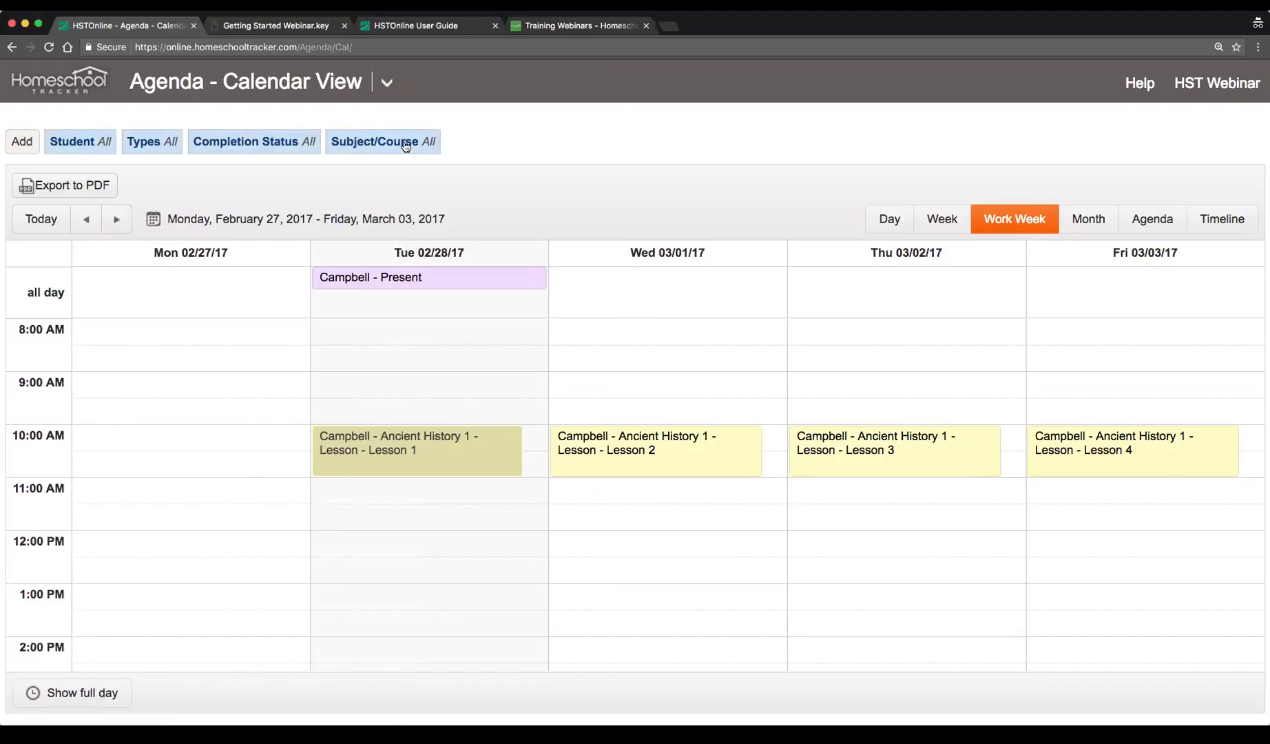
Review the Agenda's filter options for students, item types, completion status and subjects/courses, leaving each filter as it is
click(98, 150)
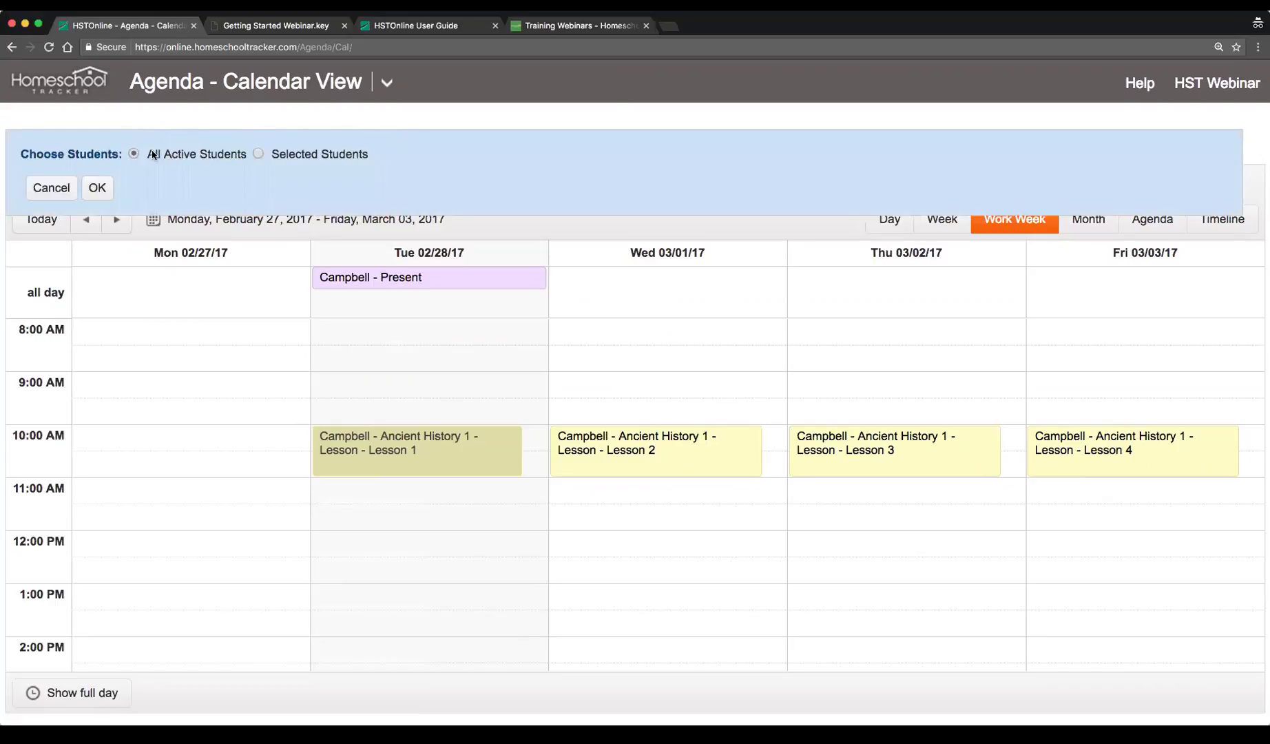
click(75, 184)
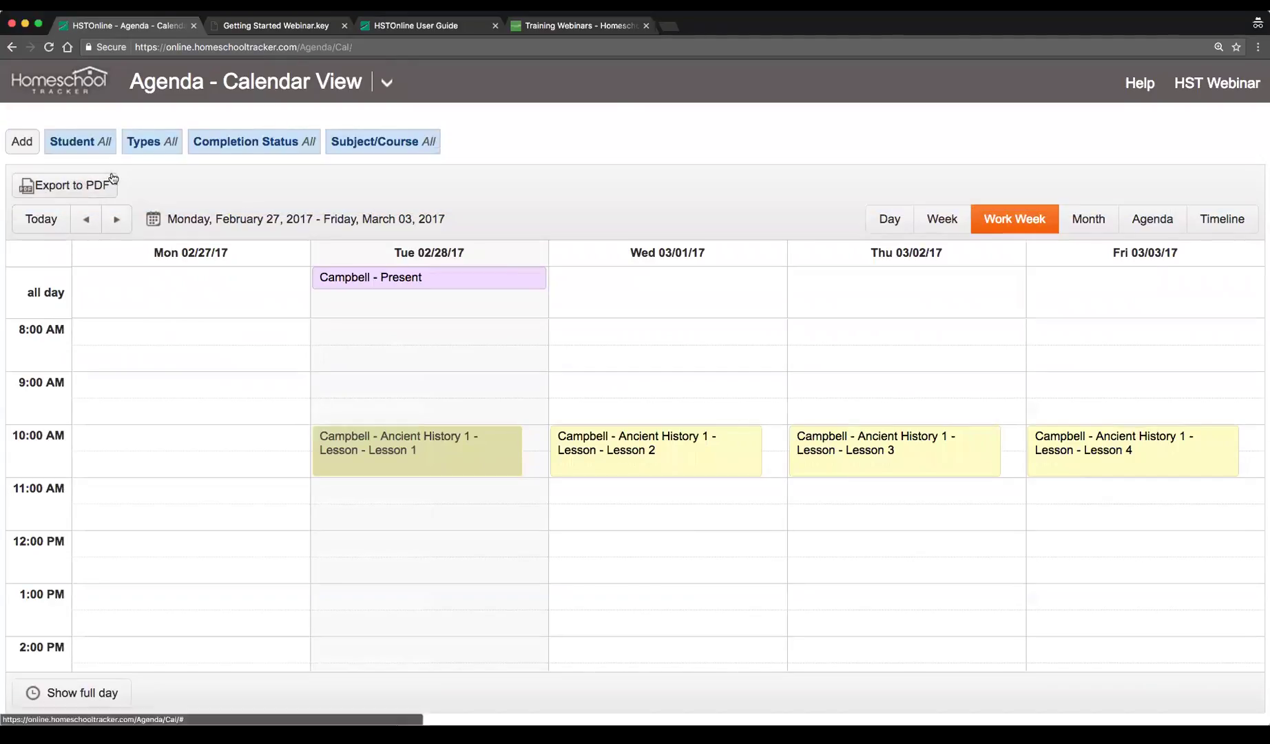
click(157, 149)
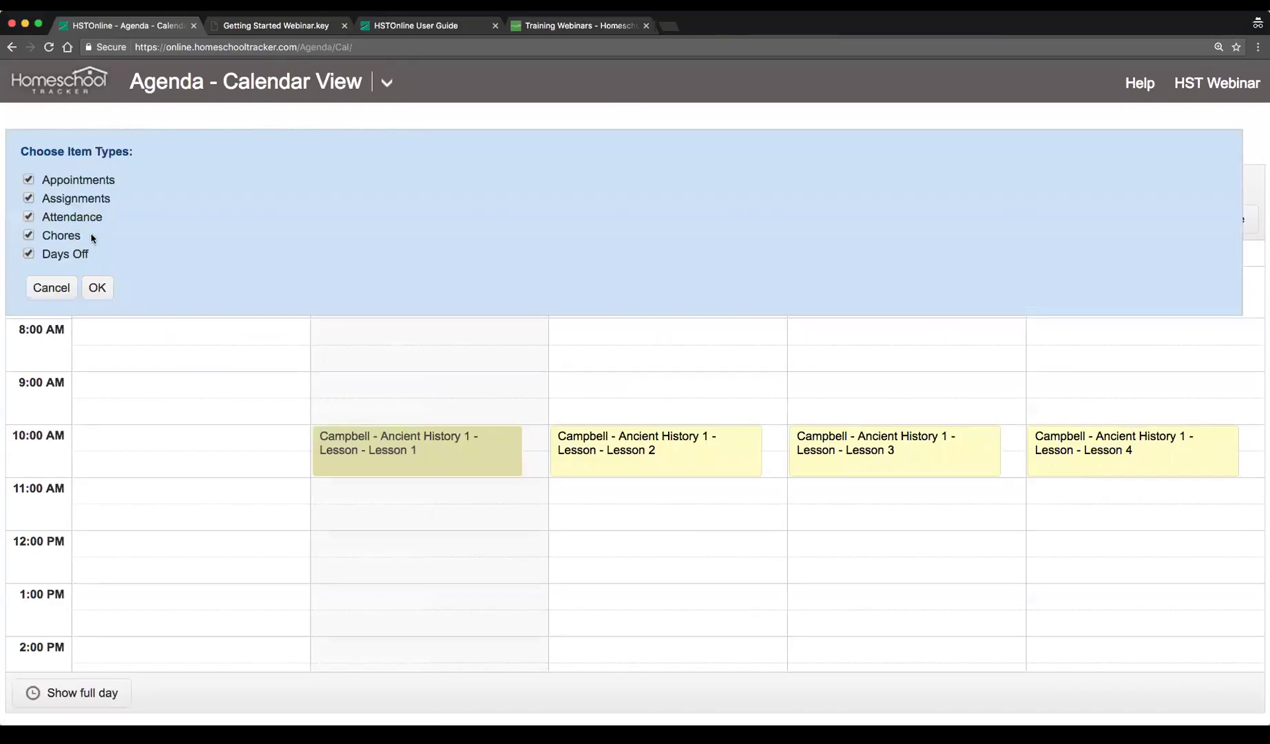
click(65, 293)
click(275, 145)
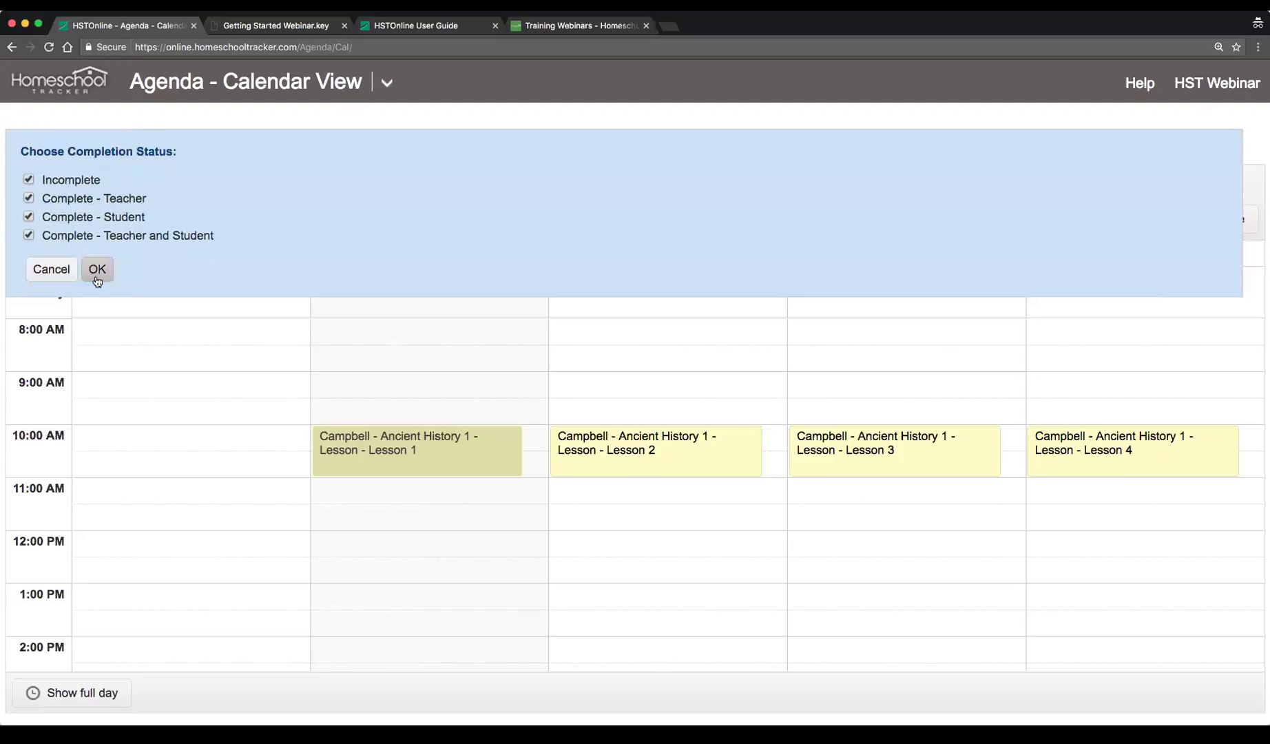
click(51, 268)
click(369, 141)
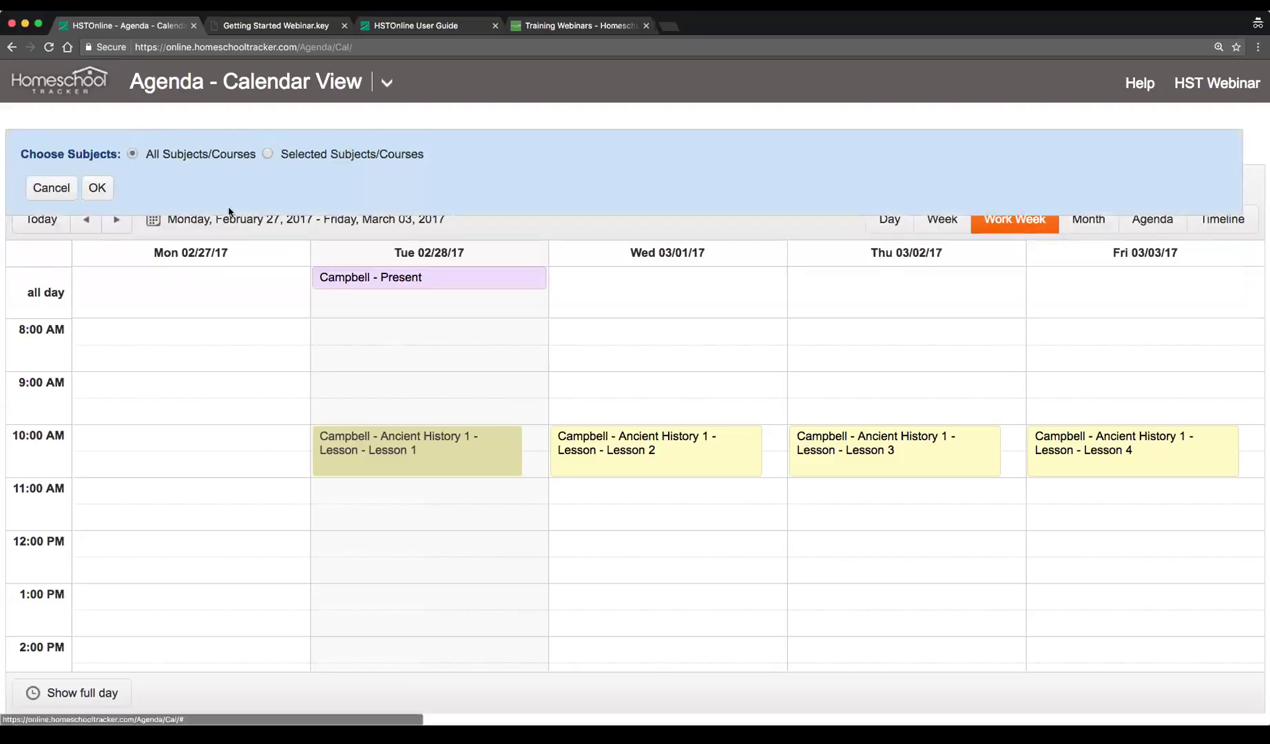
click(50, 196)
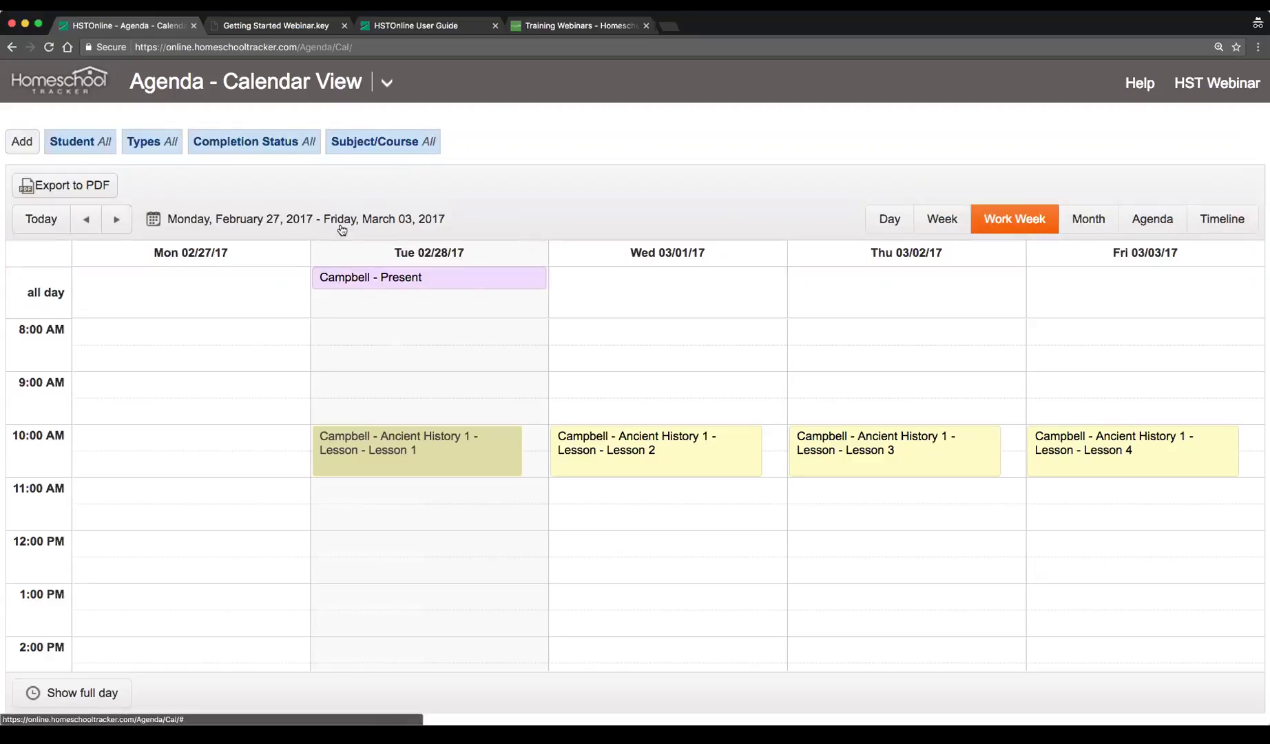
Export the work week calendar to PDF, view the downloaded file, and close it
click(67, 186)
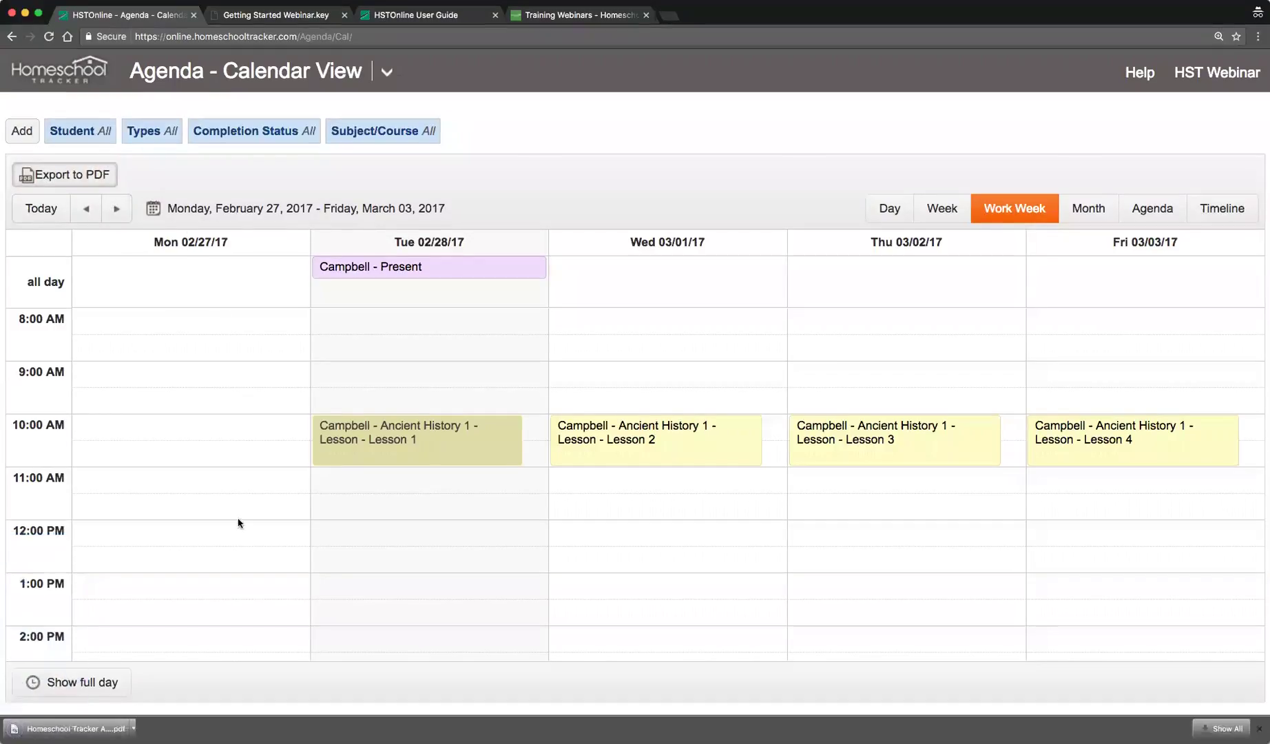
click(72, 728)
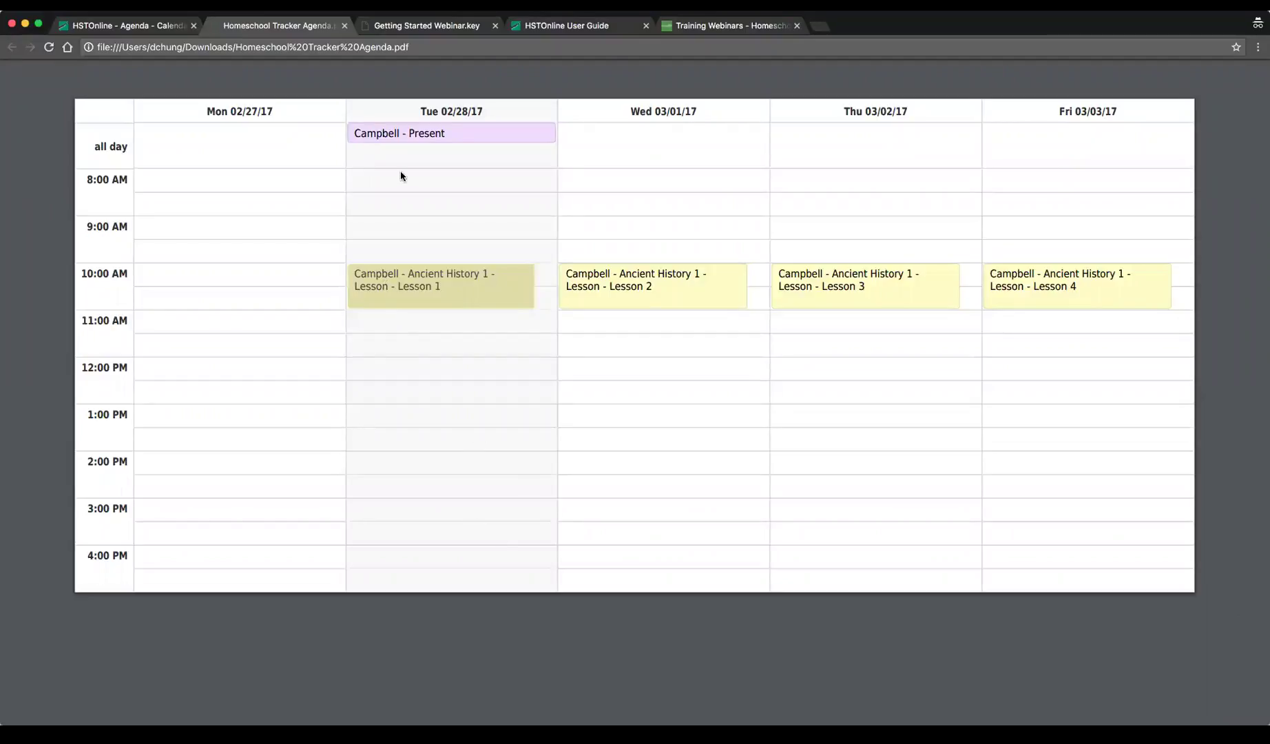
click(344, 26)
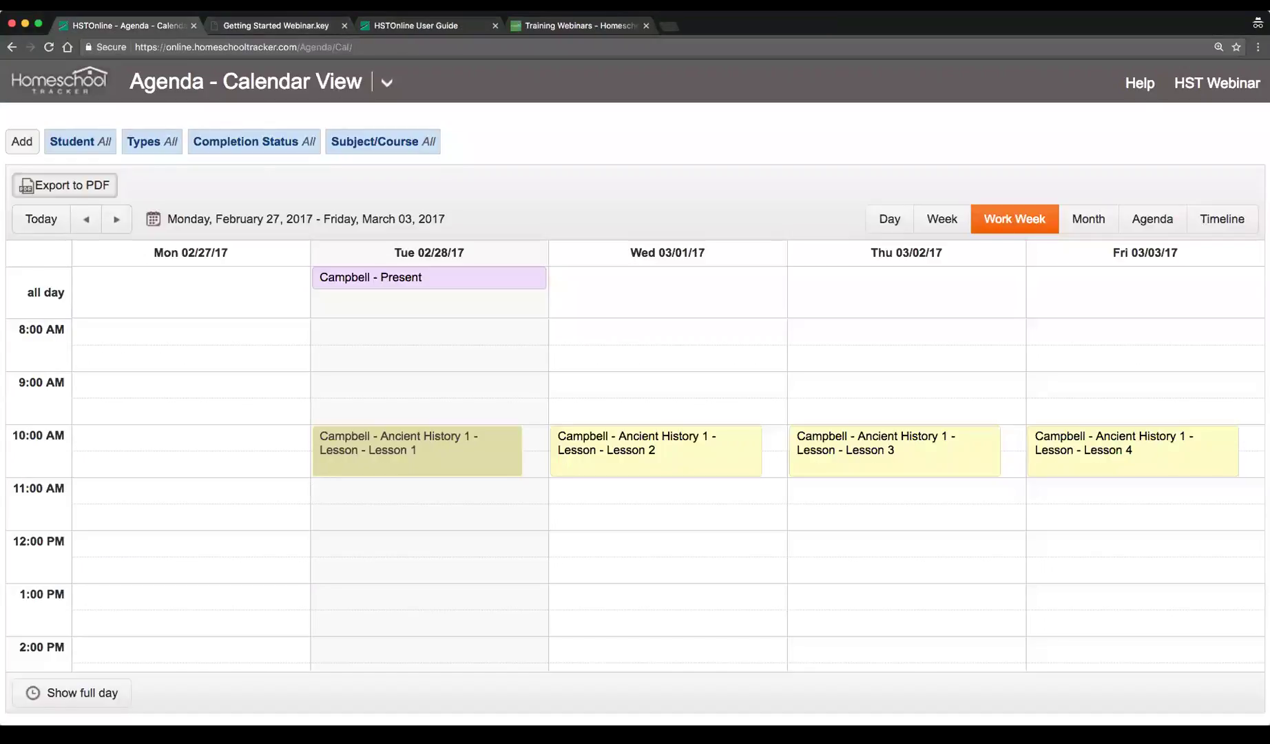
Show the full day in the calendar, look through its hours, and return to school hours to check that time range
click(69, 697)
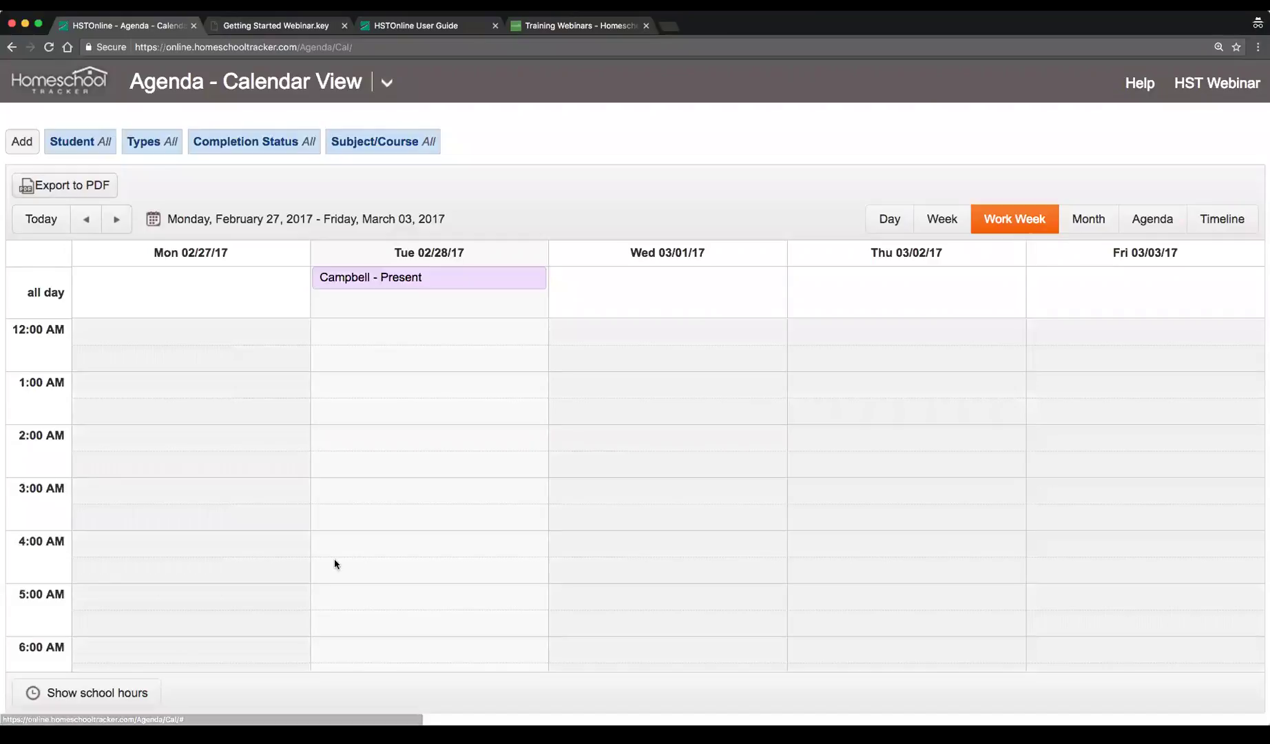
scroll(336, 566, down, 10)
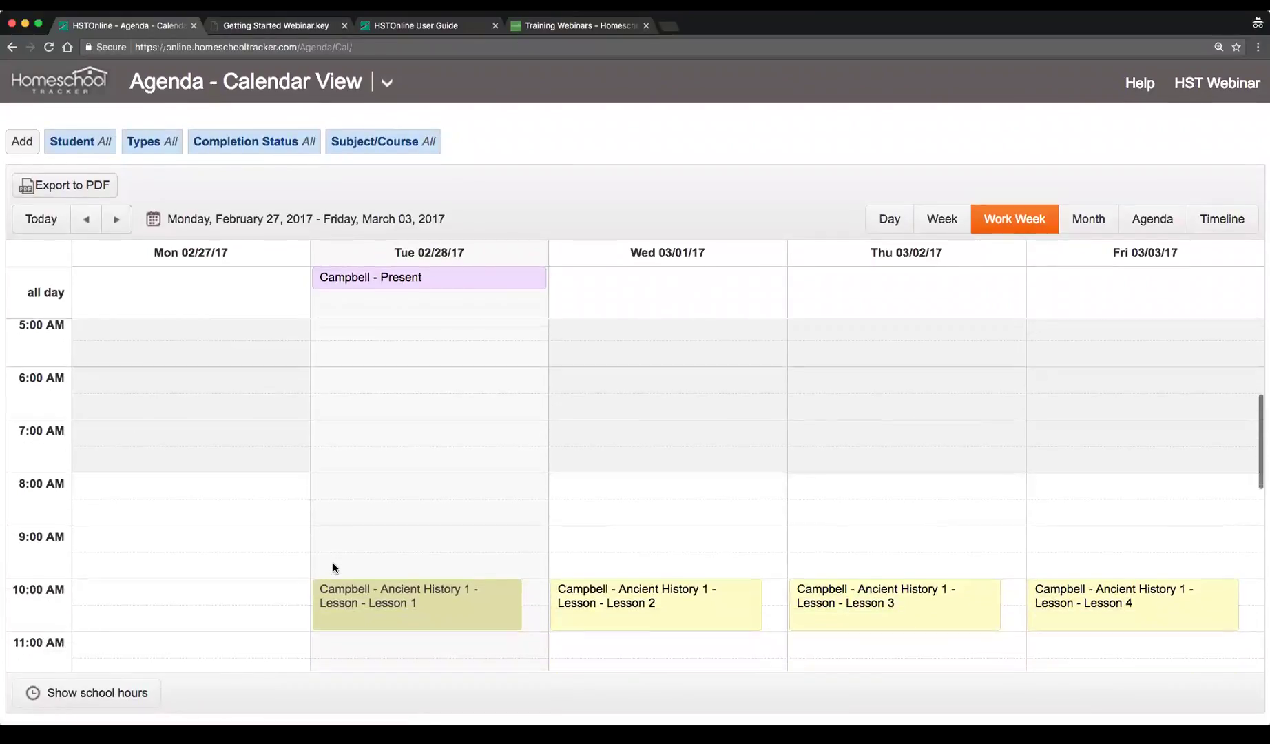
scroll(333, 562, down, 7)
scroll(333, 561, up, 11)
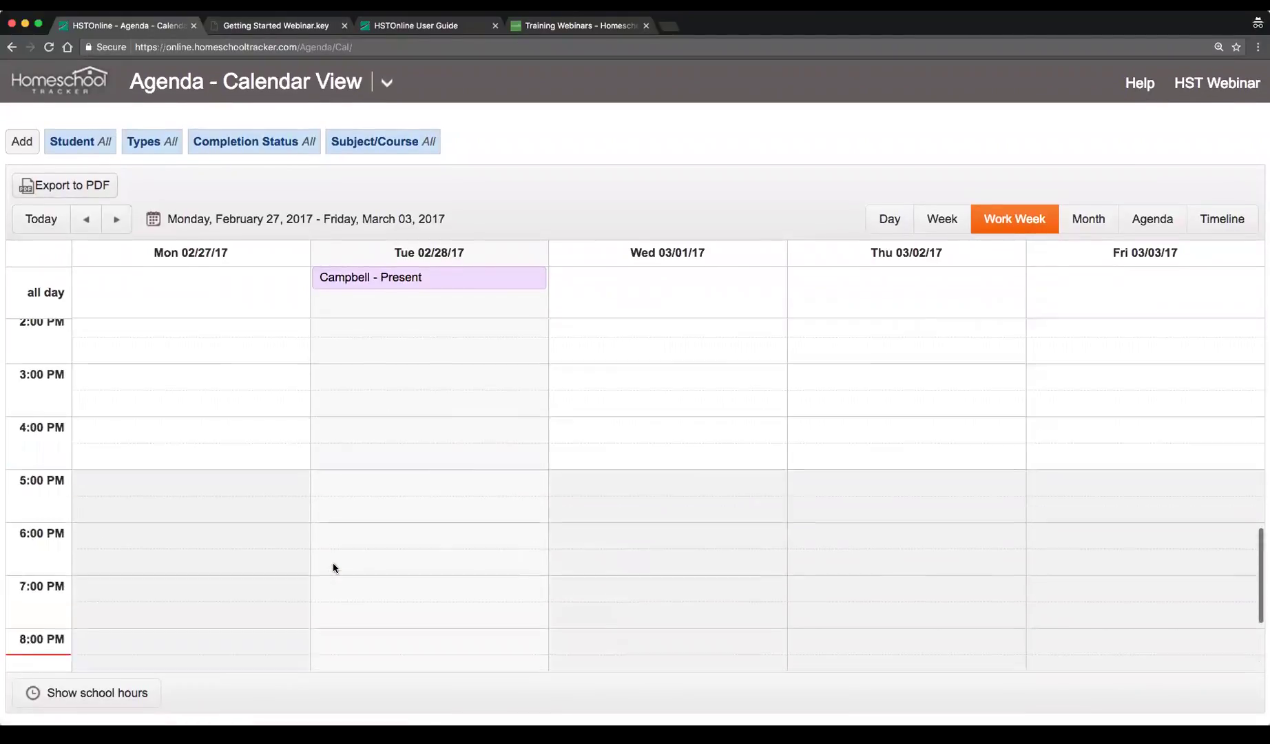
scroll(333, 561, up, 5)
scroll(332, 562, down, 7)
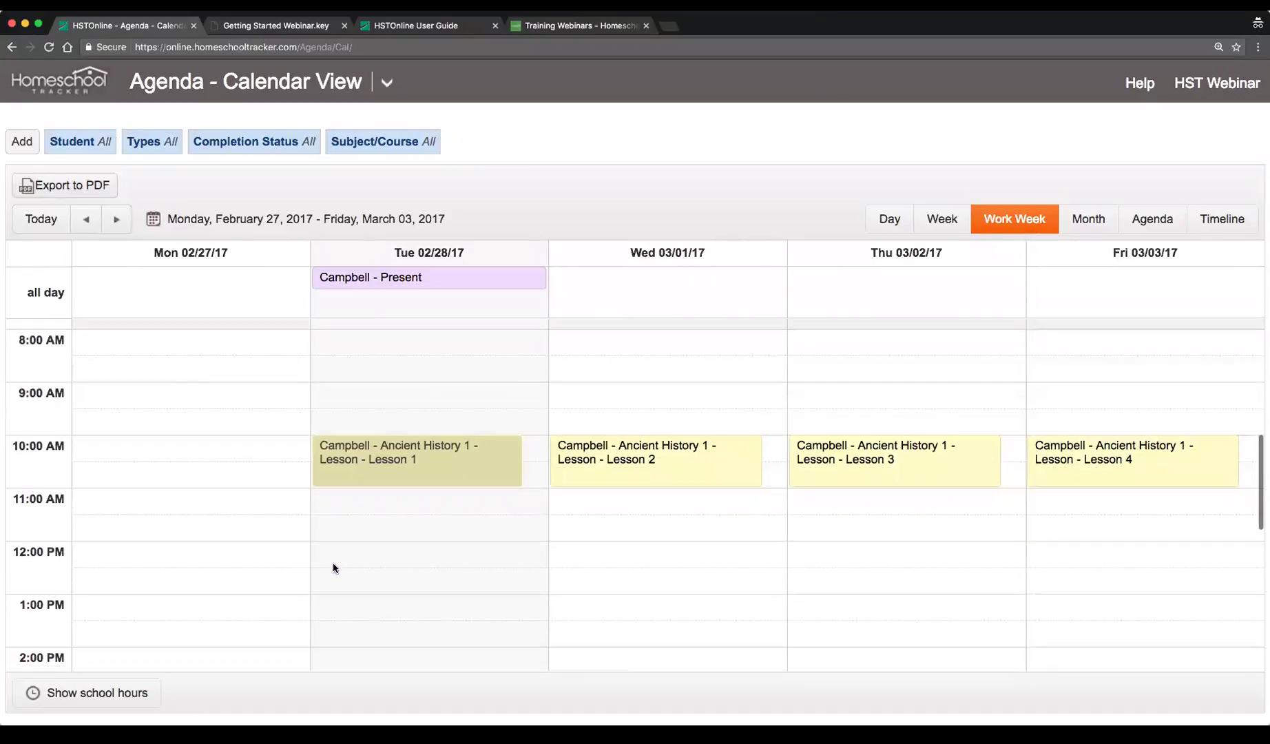
click(136, 691)
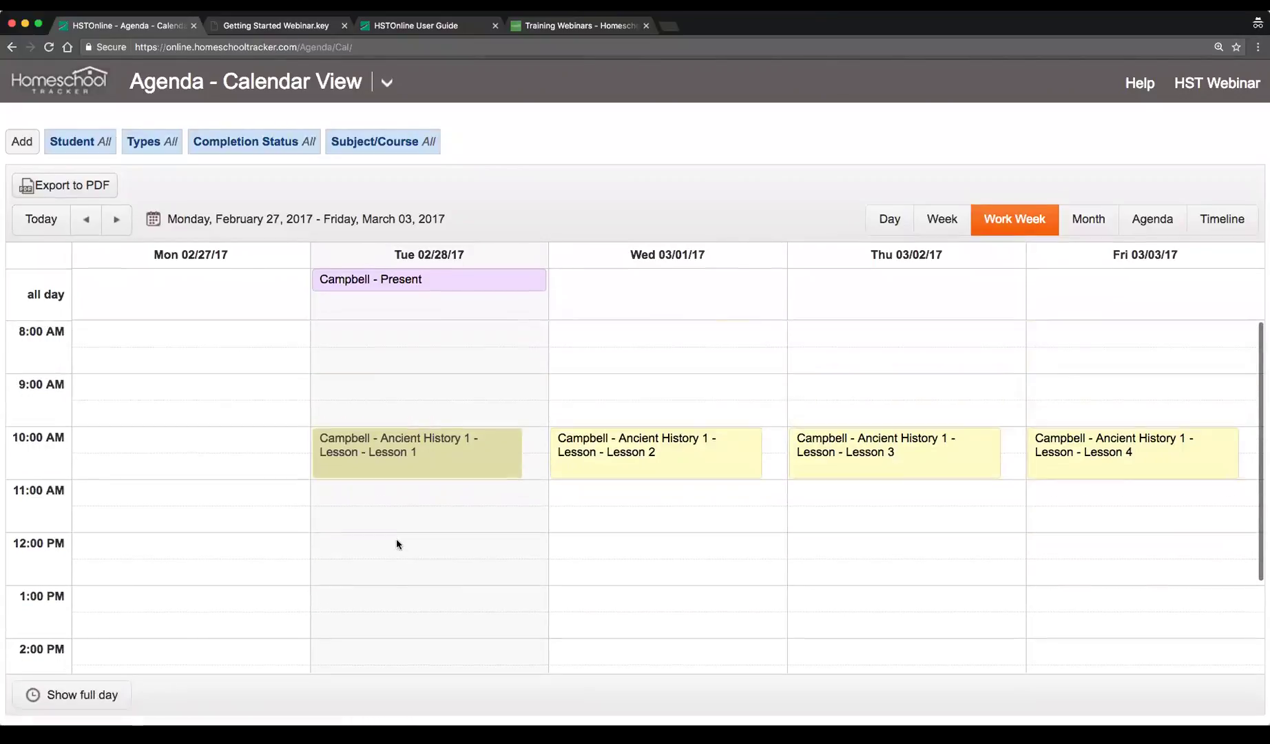
scroll(387, 557, down, 3)
scroll(403, 558, up, 3)
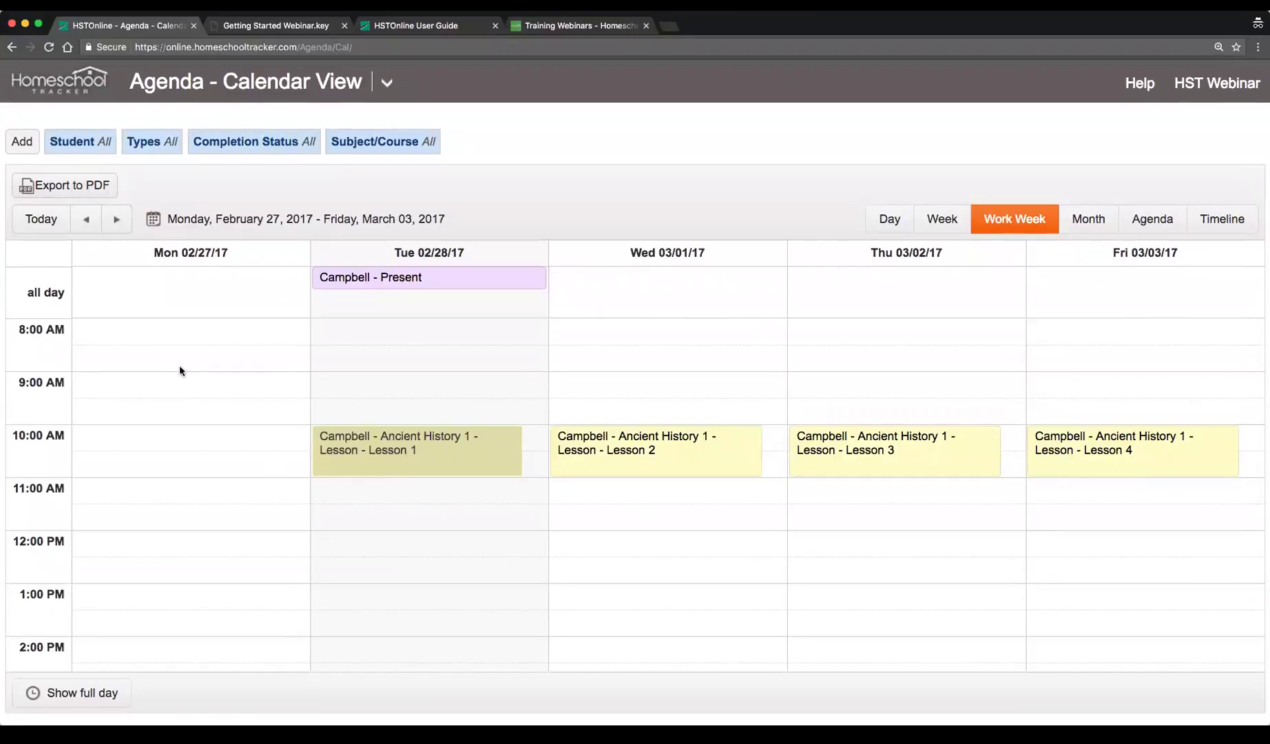
scroll(262, 414, down, 3)
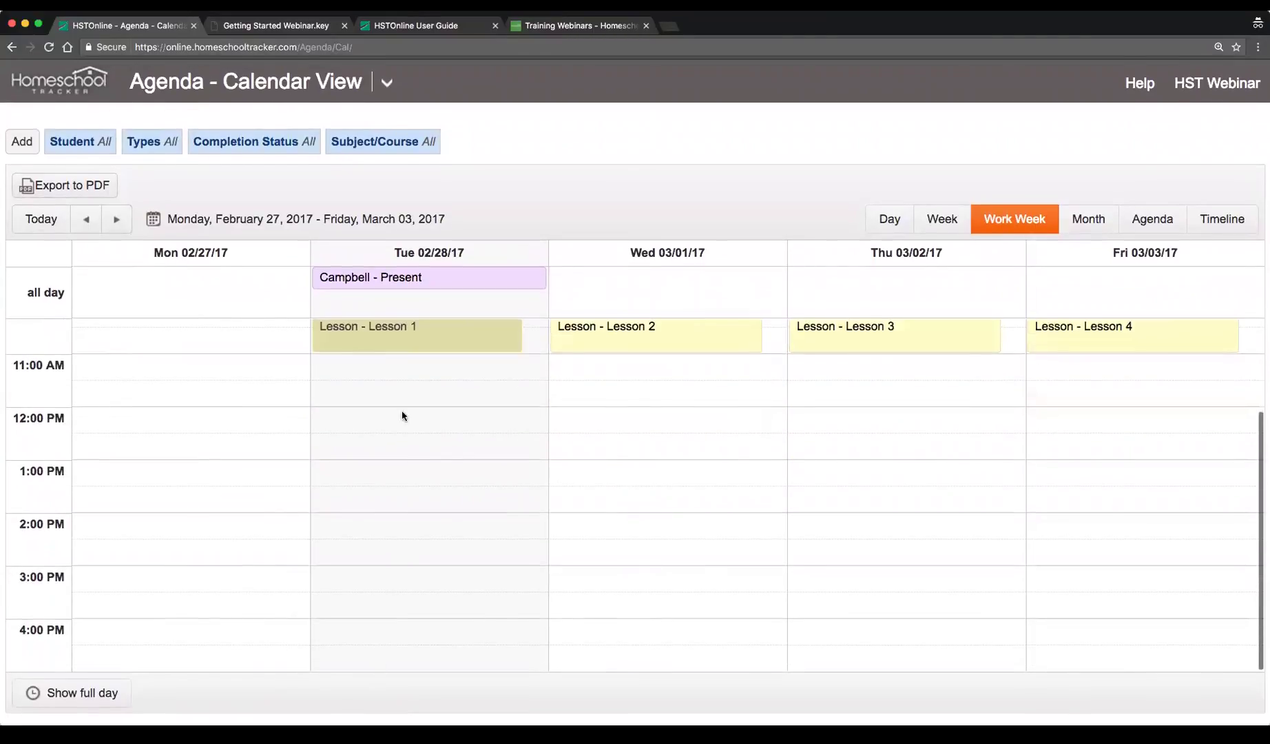
scroll(403, 414, up, 3)
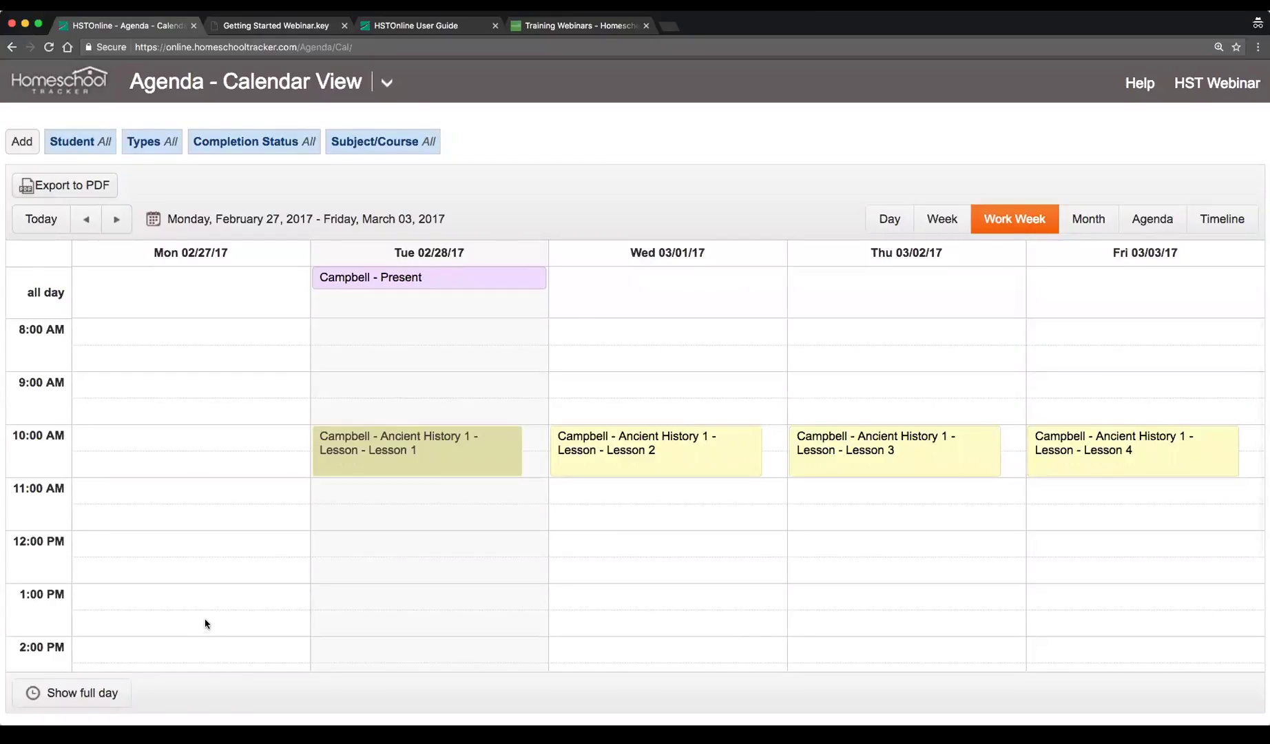
Switch the Agenda to List View and examine the attendance entry and the Ancient History 1 assignments' lesson numbers
click(387, 82)
click(105, 181)
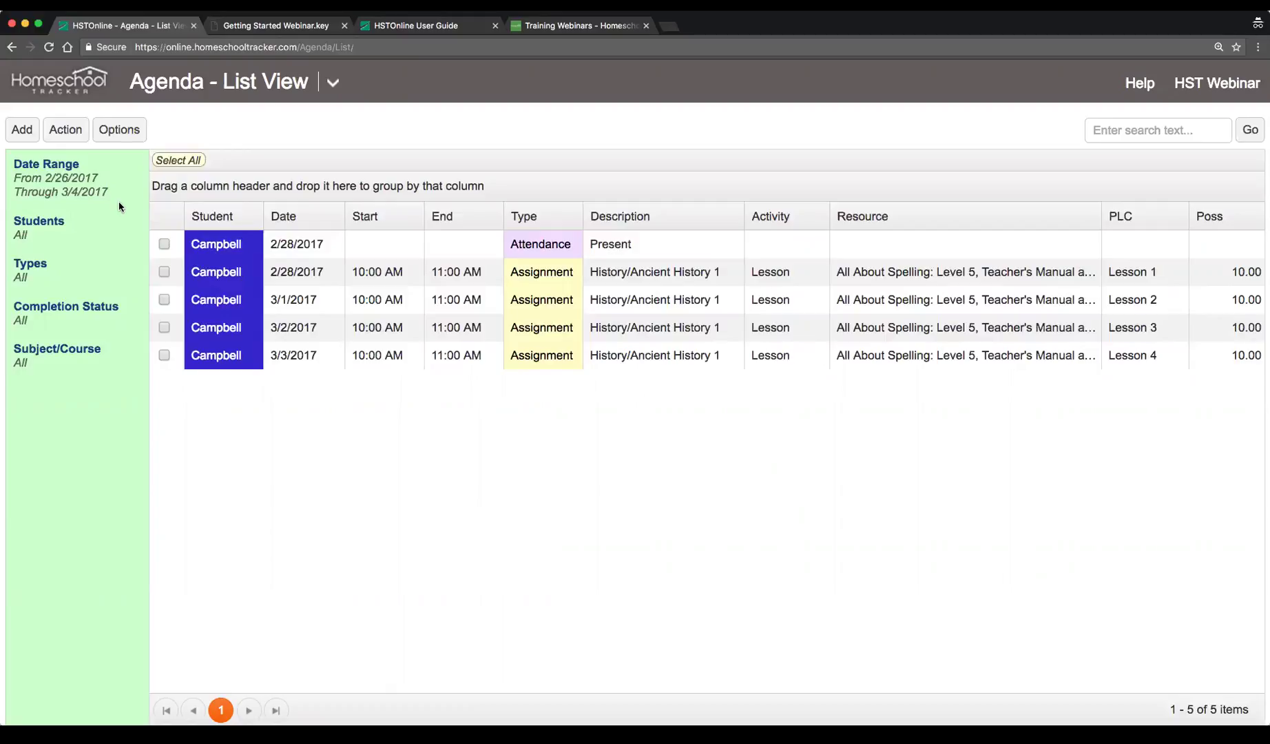
click(317, 244)
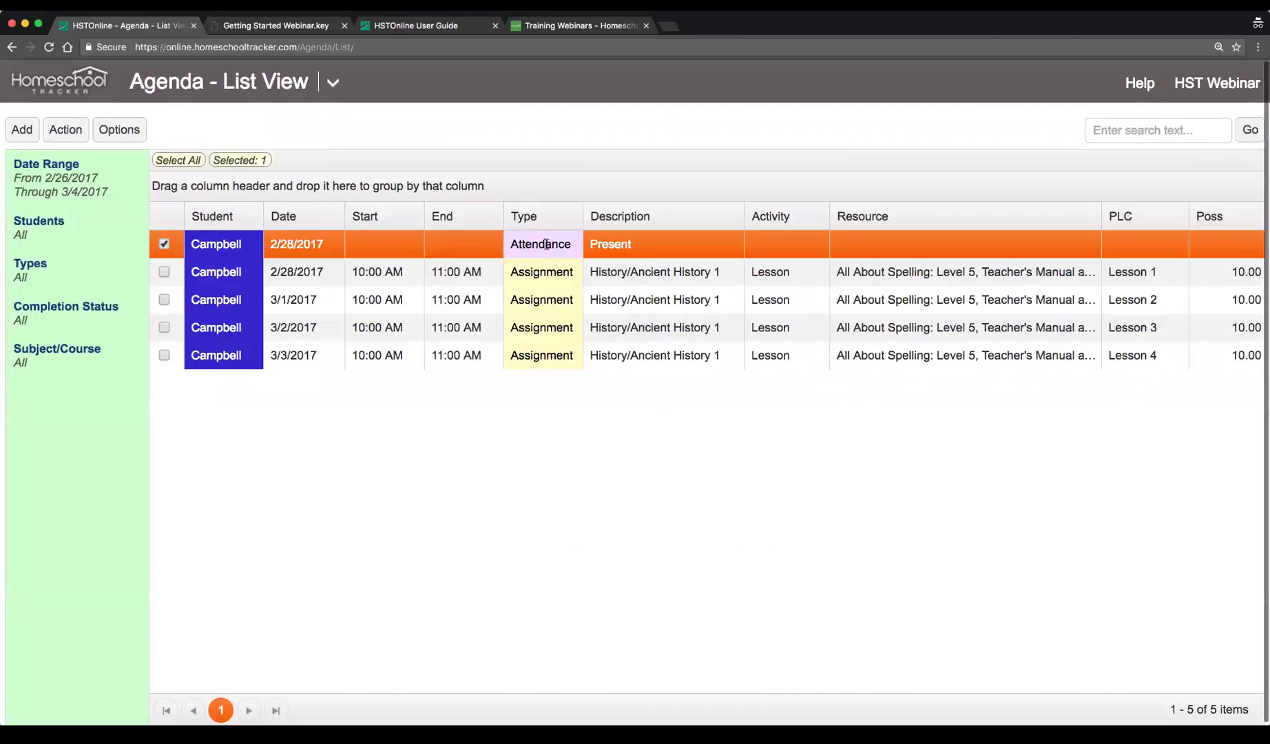
click(455, 283)
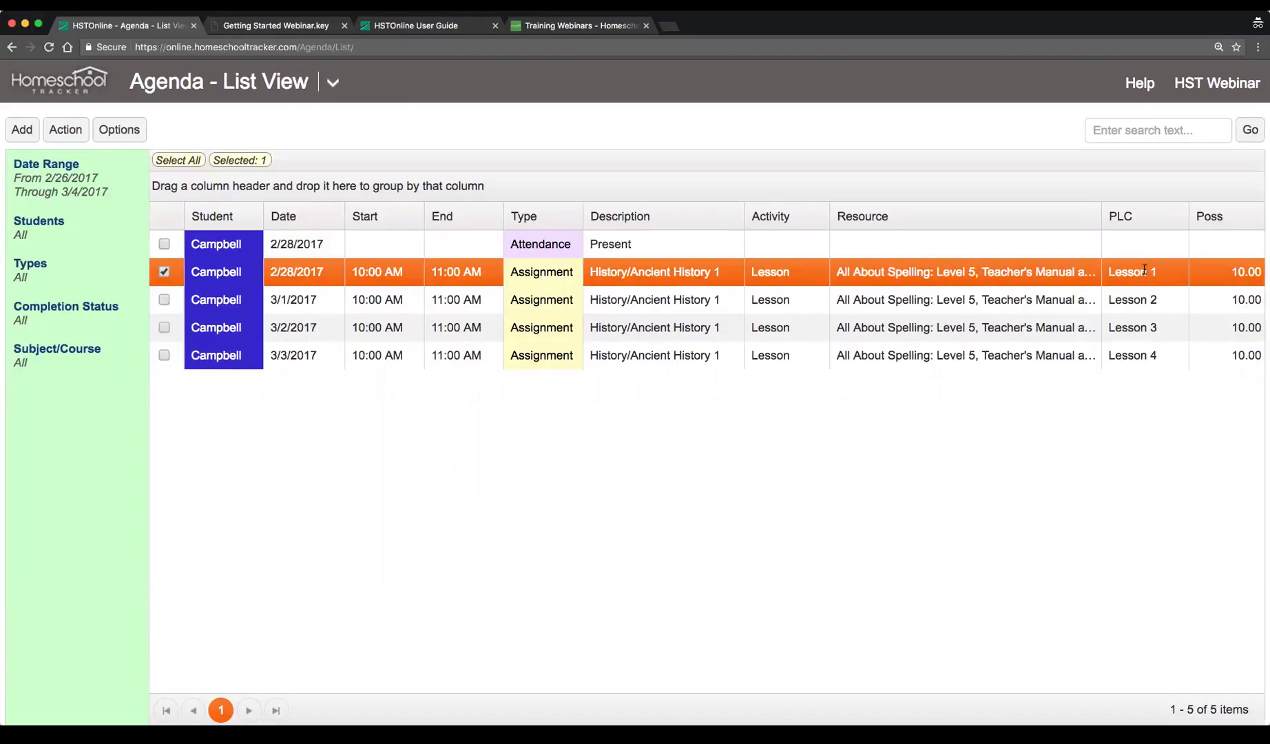
click(1021, 301)
click(1021, 328)
click(1020, 352)
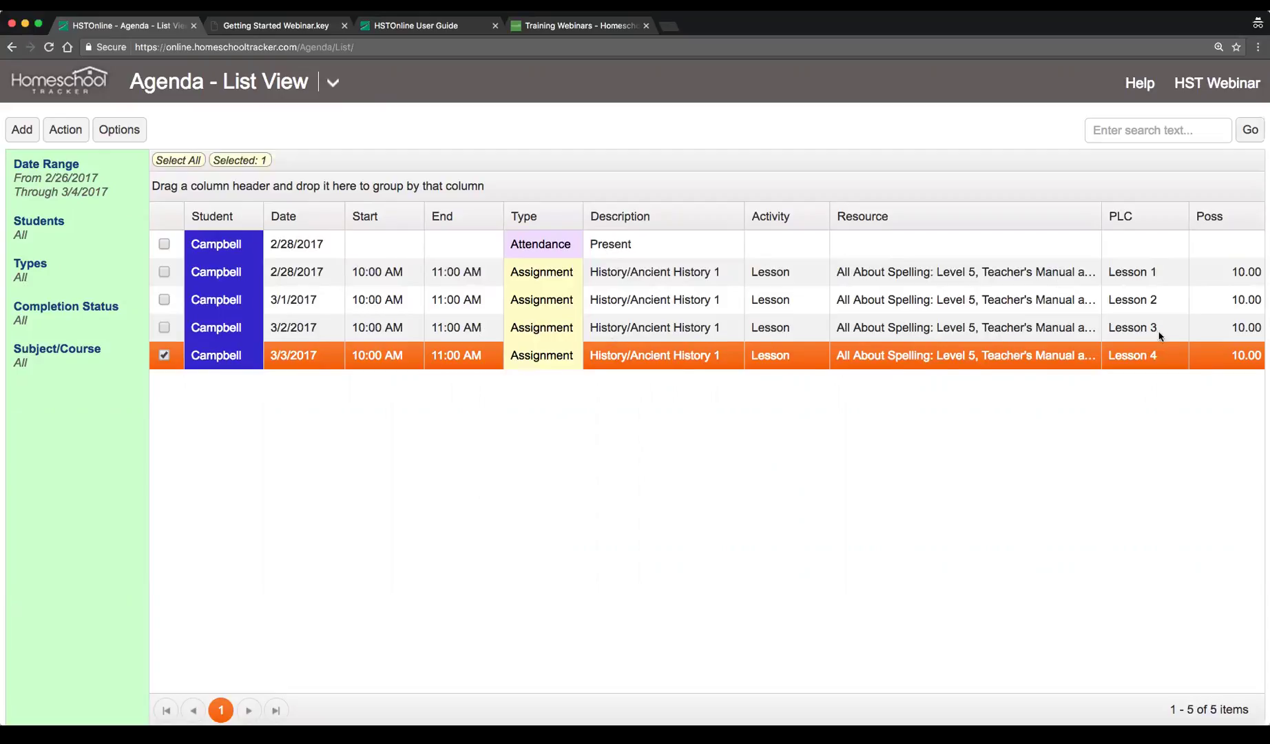
Check the earned points, grade and completion status of the Lesson 1 through Lesson 4 assignments
scroll(1016, 326, right, 5)
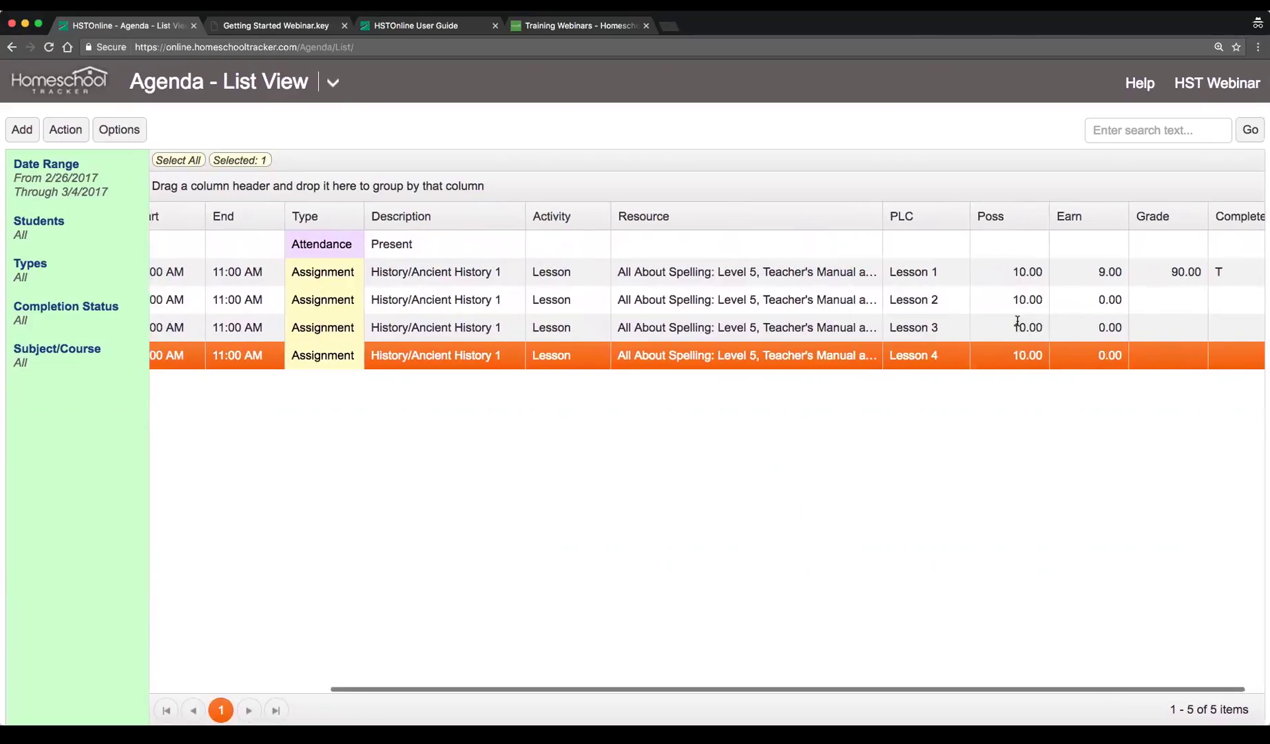
click(1155, 267)
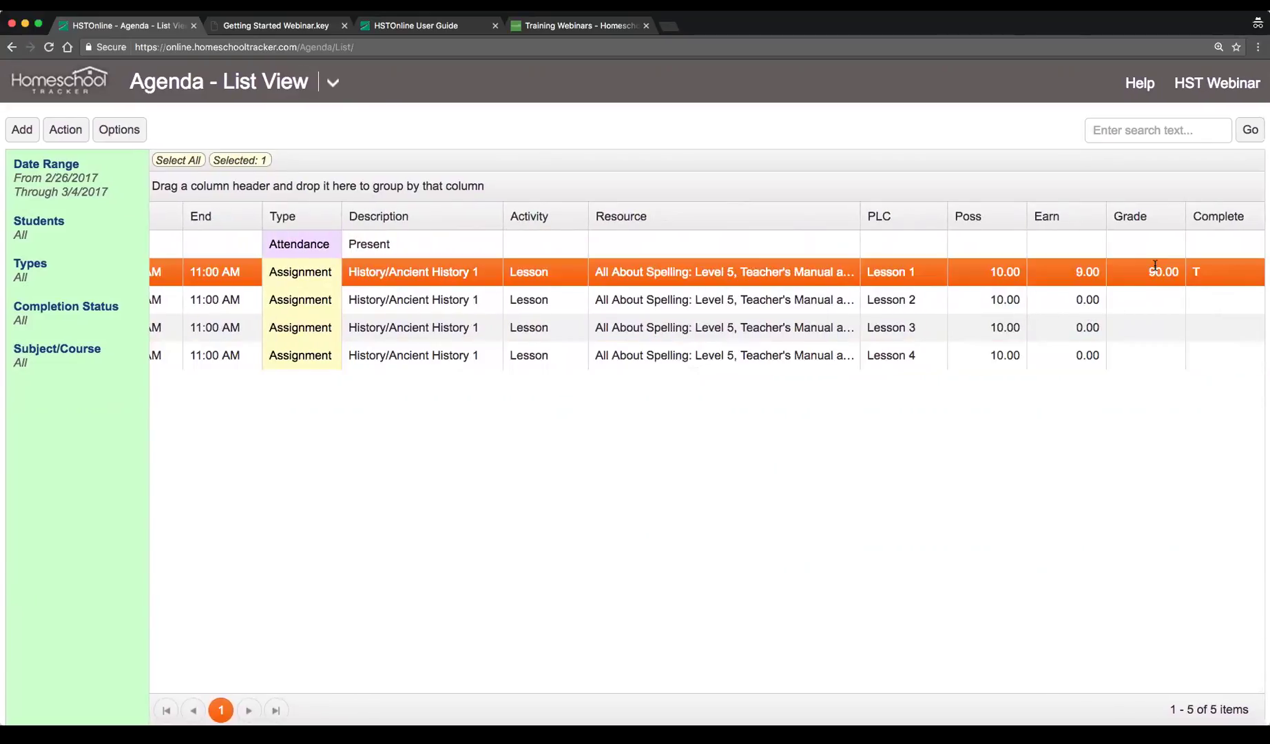
click(1153, 308)
click(1142, 334)
click(1140, 359)
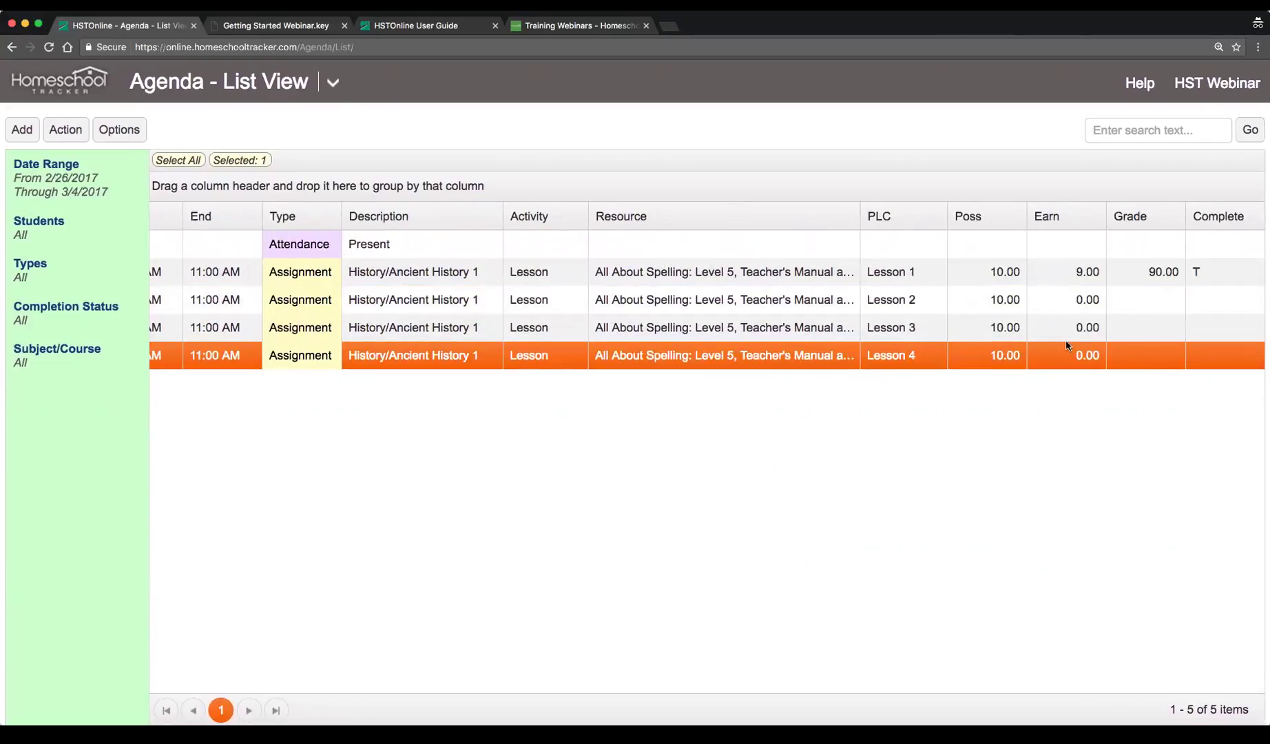
Select the Lesson 2, Lesson 3 and Lesson 4 assignments together and open them in Multi-Edit
scroll(904, 315, left, 5)
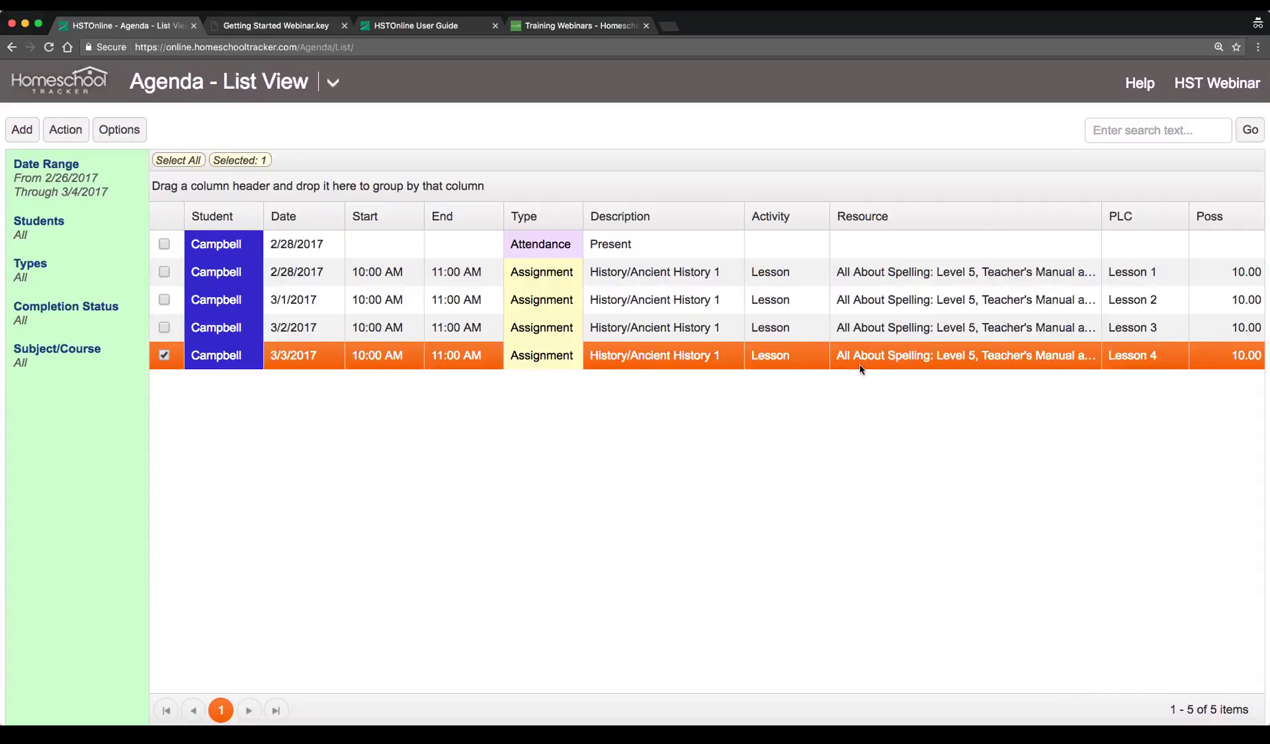
click(164, 328)
click(164, 301)
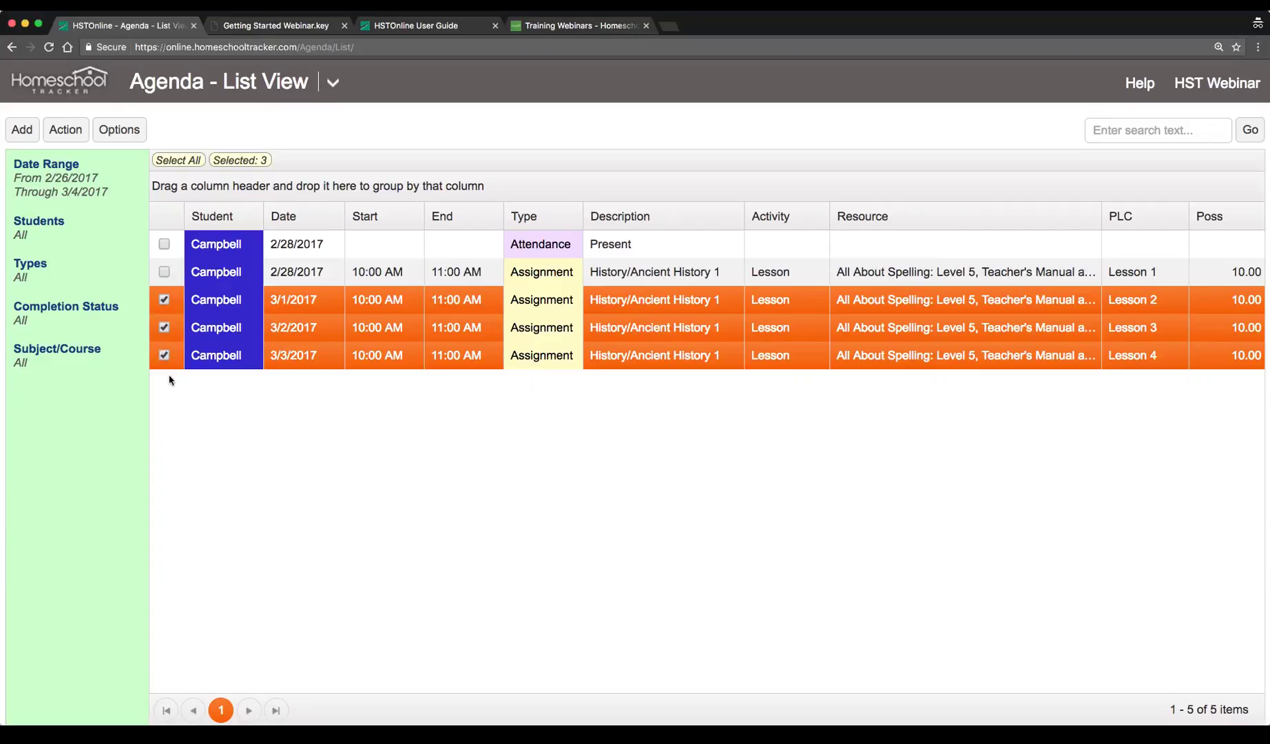
click(50, 135)
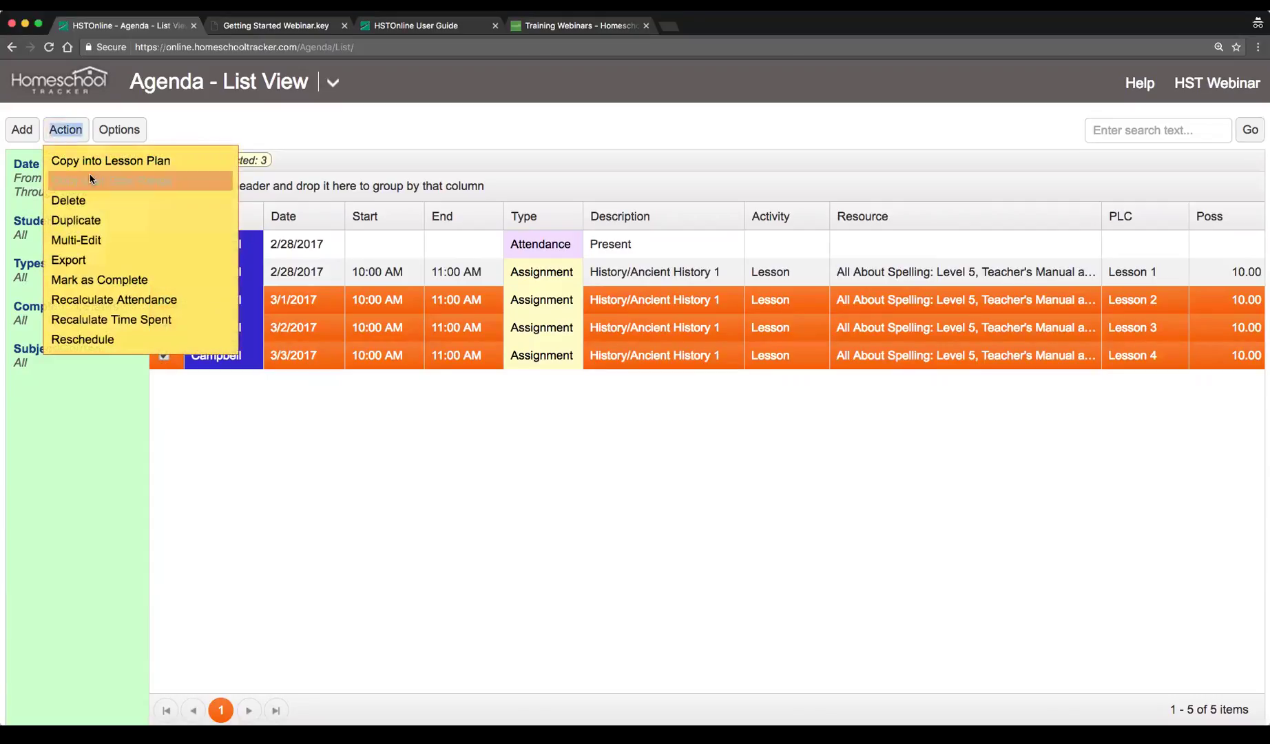
click(118, 244)
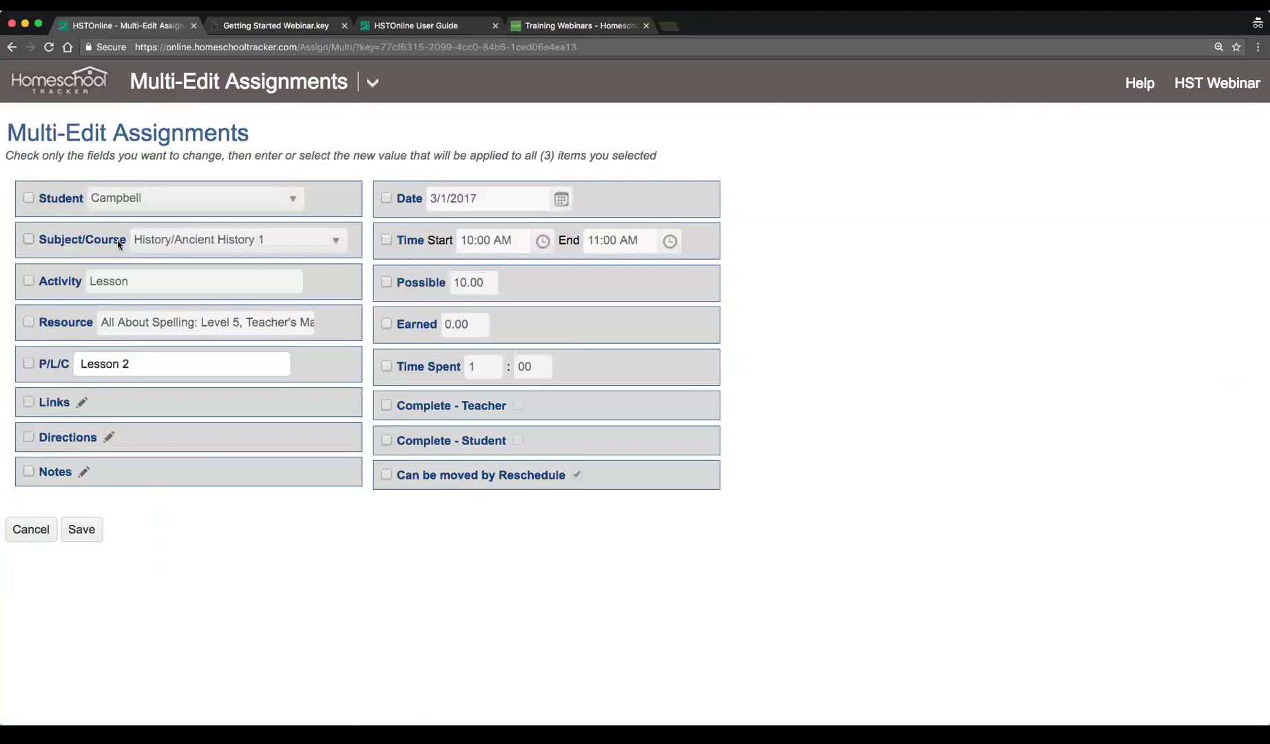
Set the selected assignments' earned points to 8, mark them Complete - Teacher, and save the changes
click(387, 324)
click(456, 321)
text(8)
click(561, 326)
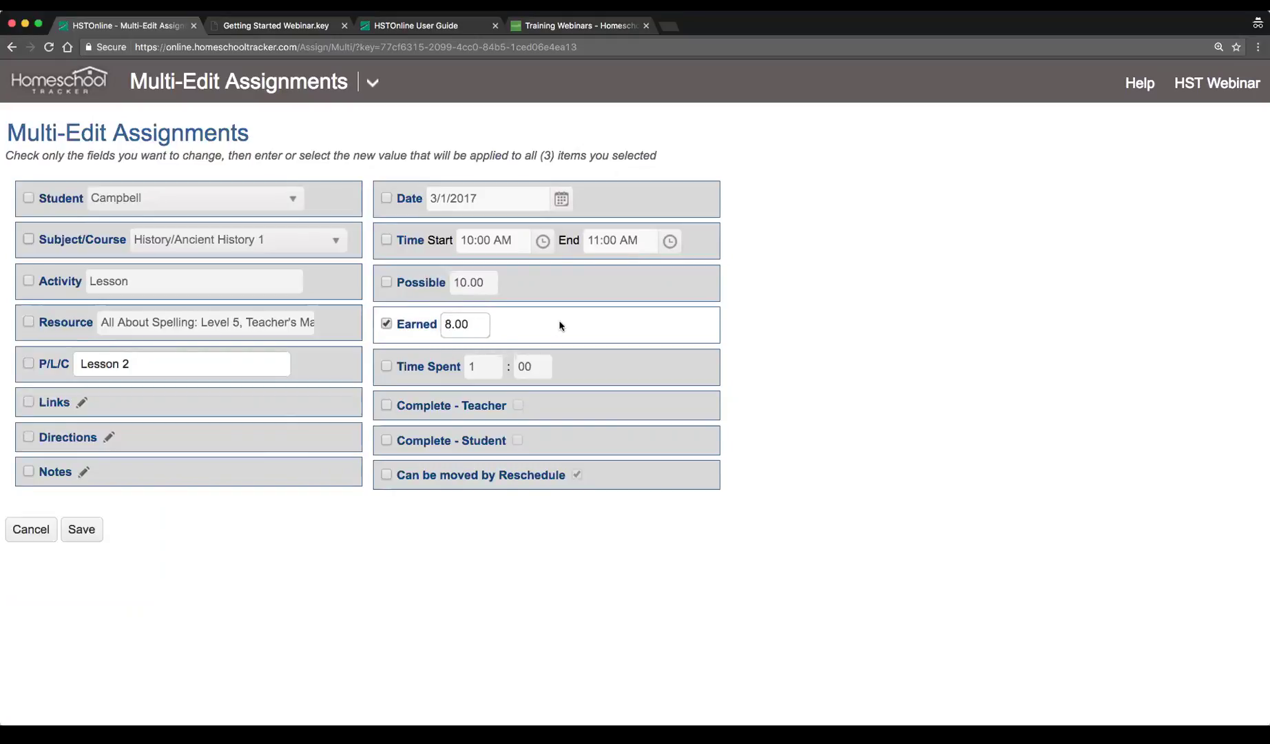
click(387, 406)
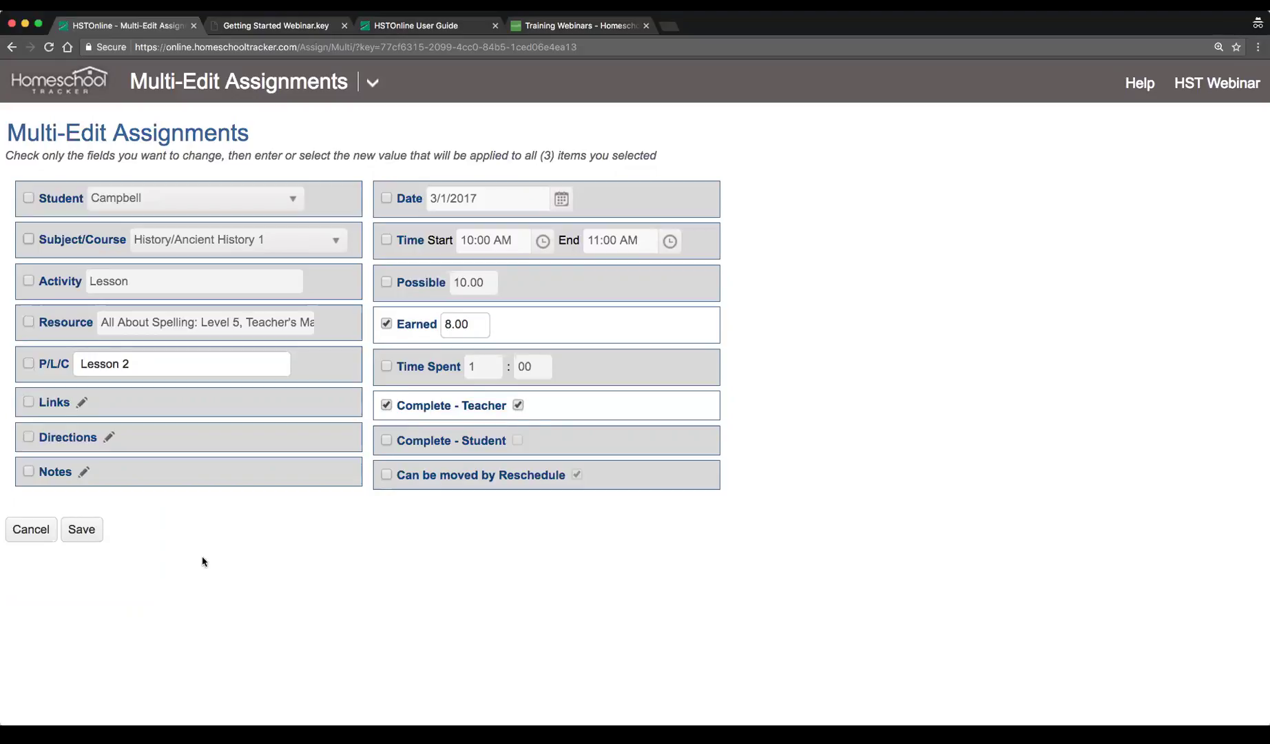
click(82, 530)
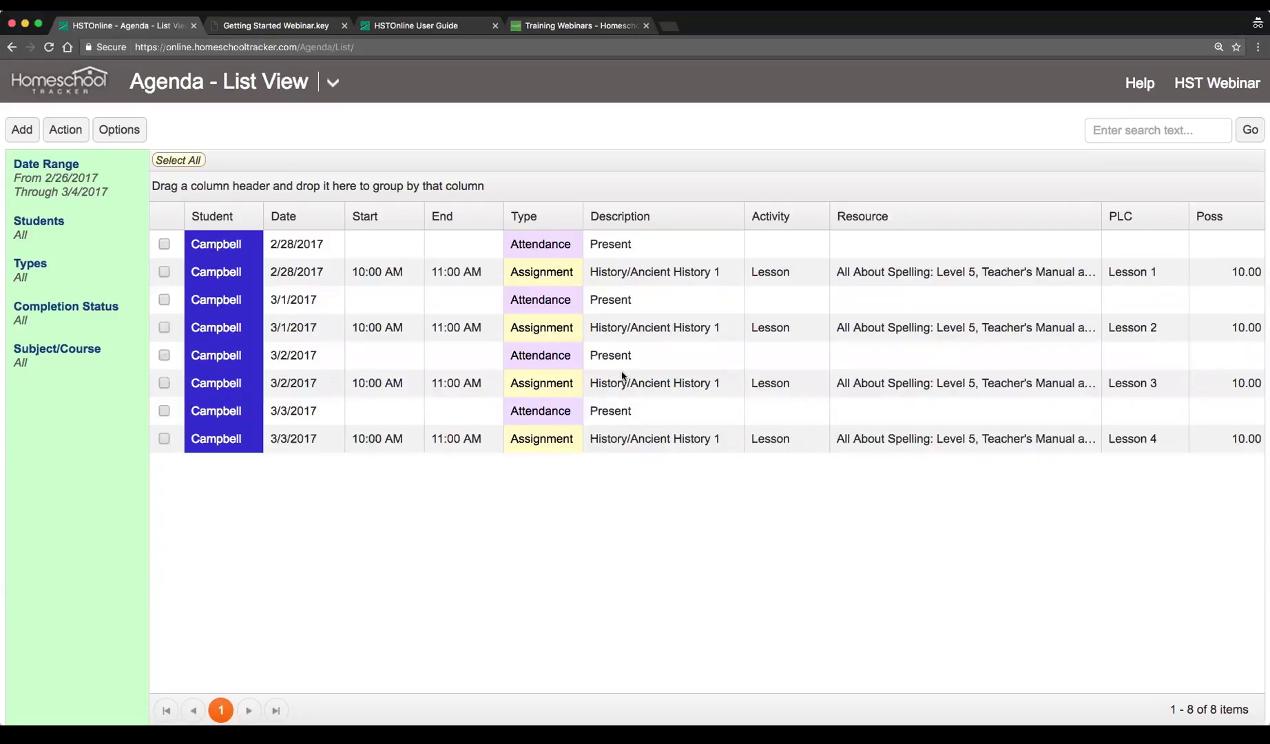
Check the attendance entries for 3/1 through 3/3/2017 and the grades of the Lesson 2, 3 and 4 assignments
click(514, 295)
click(548, 360)
click(560, 406)
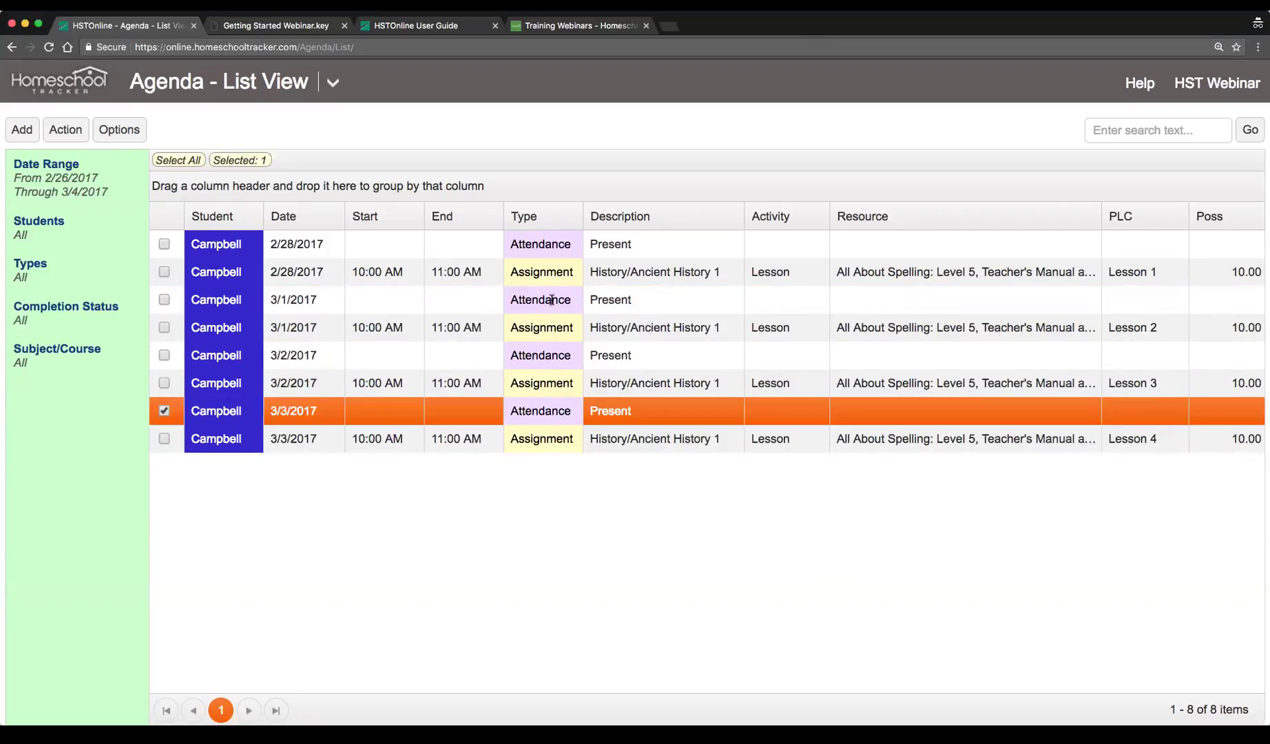
scroll(552, 300, right, 3)
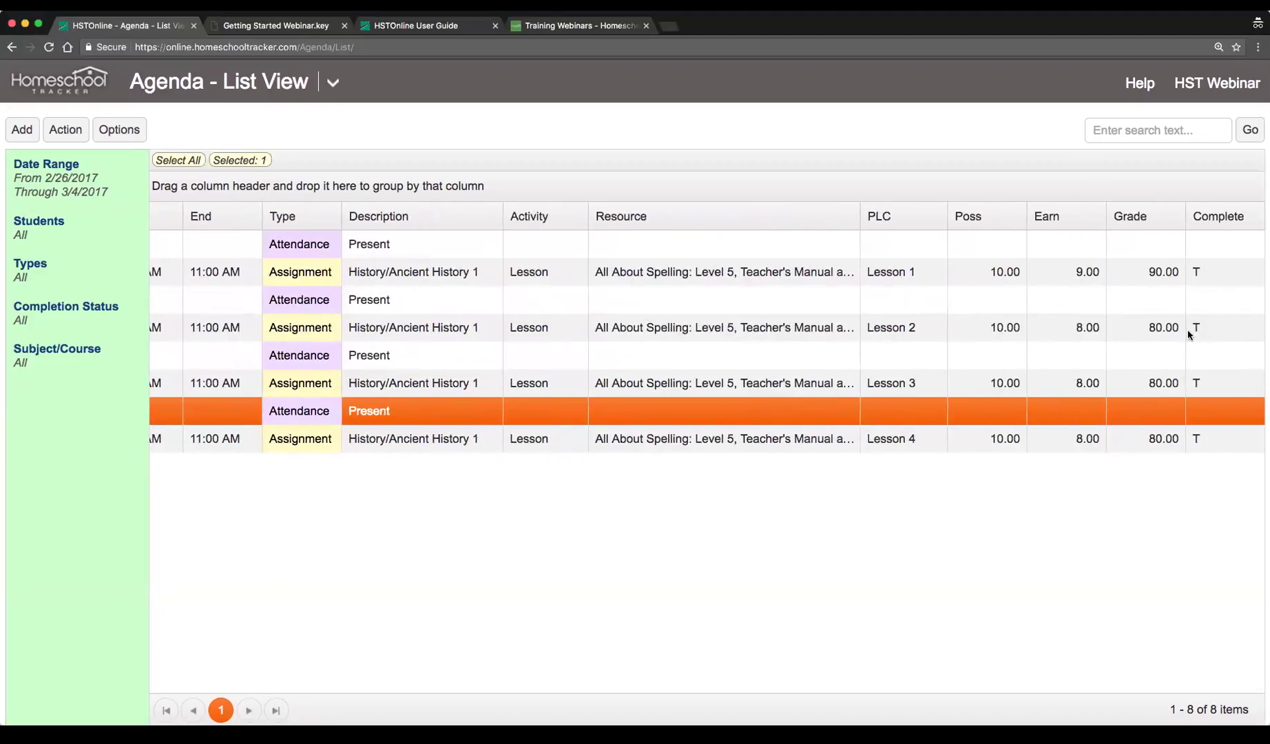
click(1152, 326)
click(1150, 385)
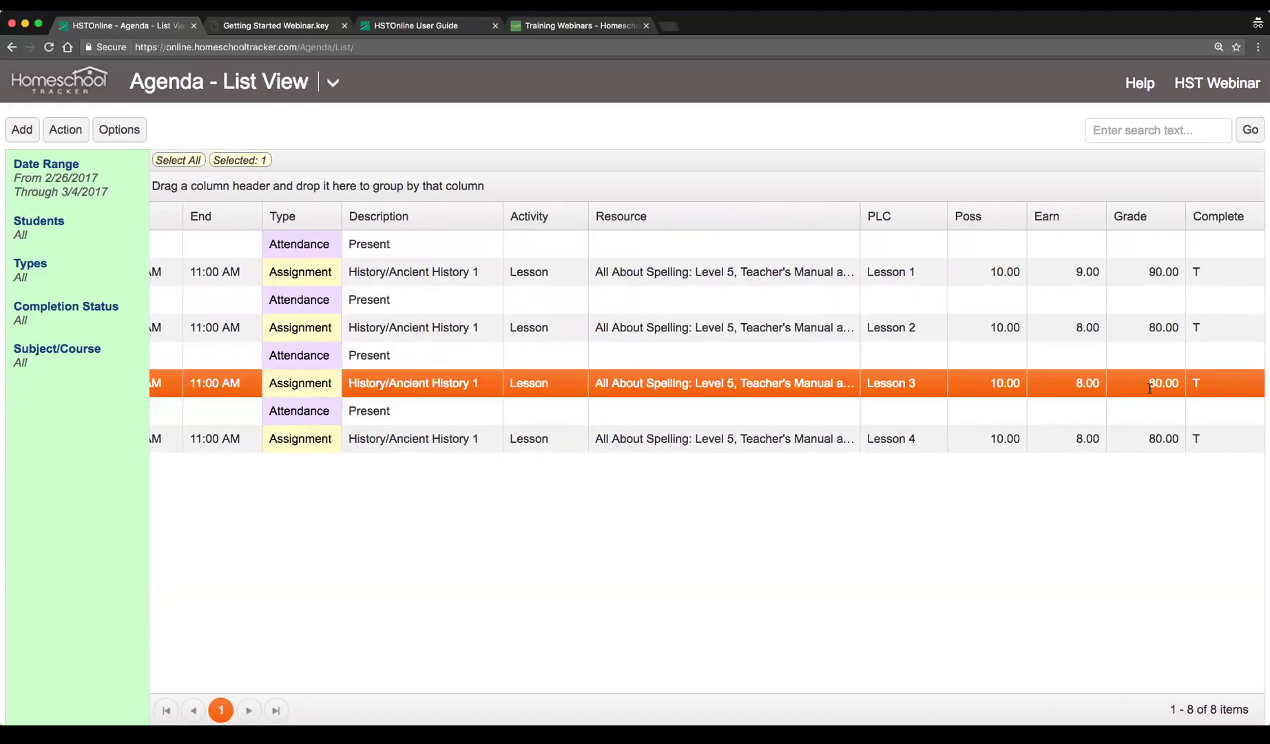
click(1156, 443)
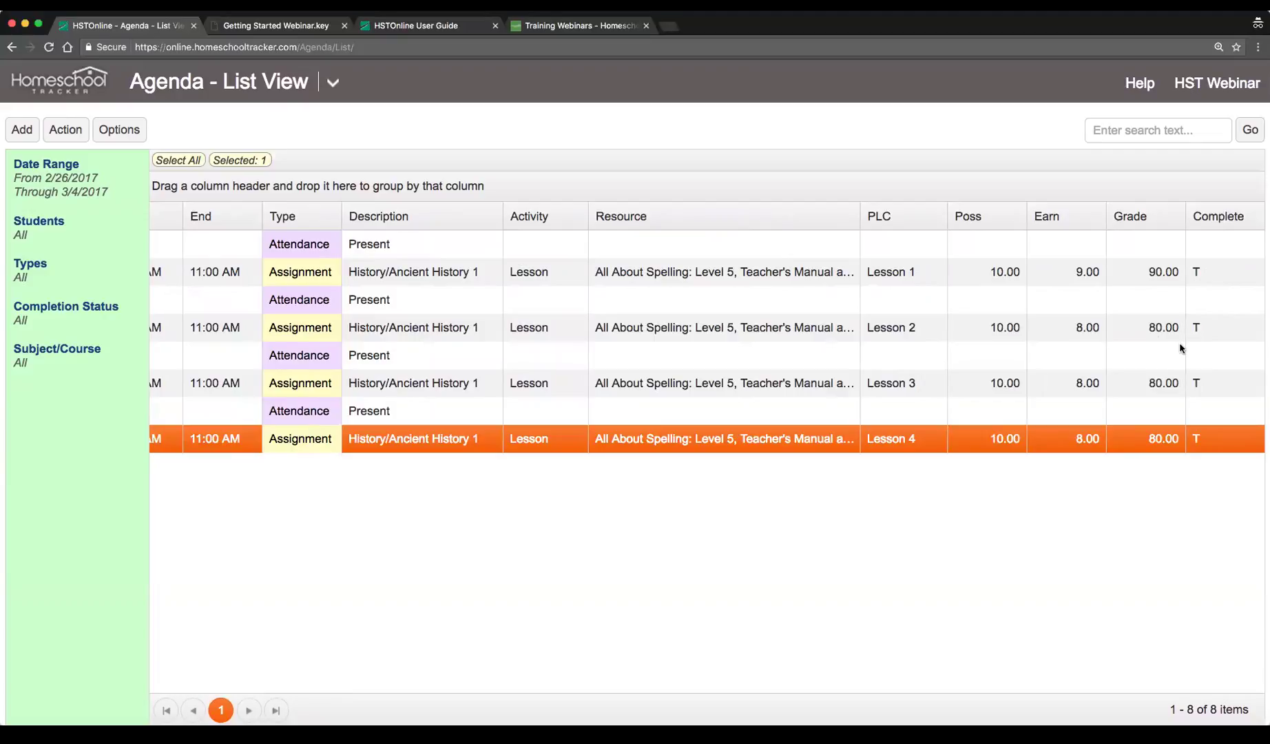
Review the Date Range, Students and Types filter choices of the agenda list, leaving each filter as it is
scroll(645, 319, left, 5)
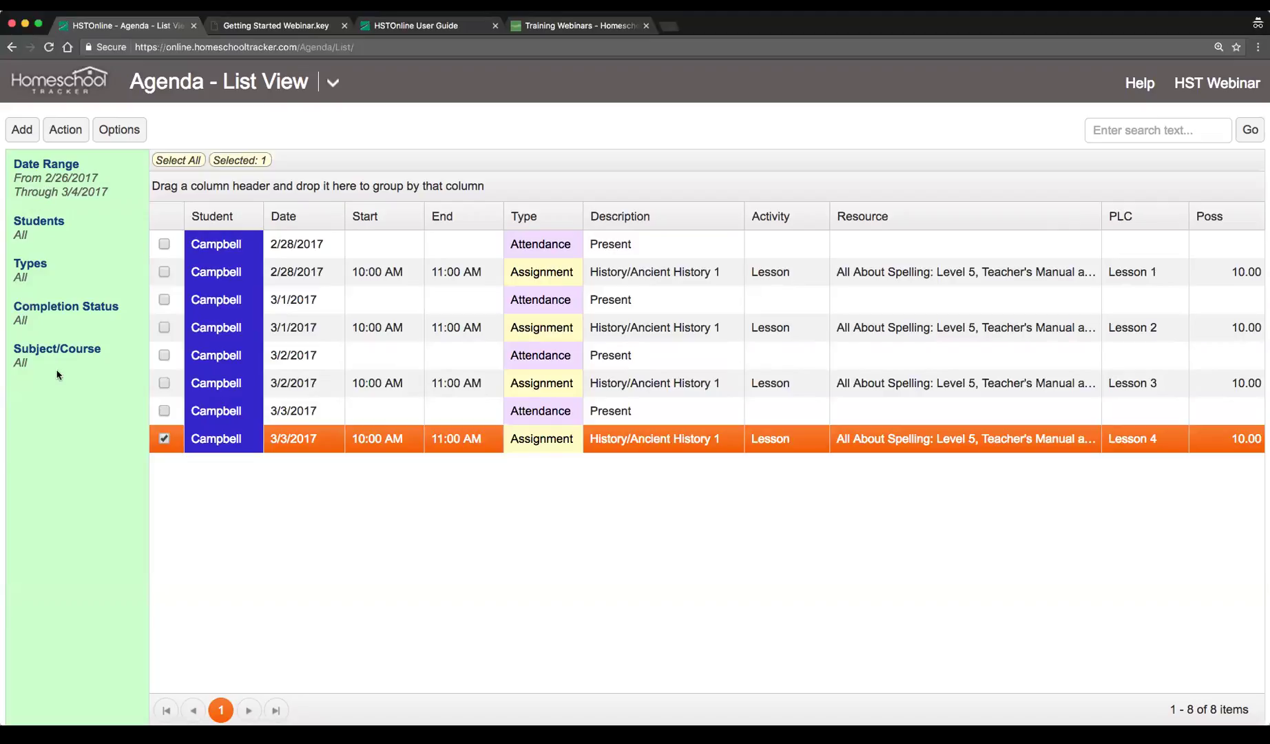
click(40, 186)
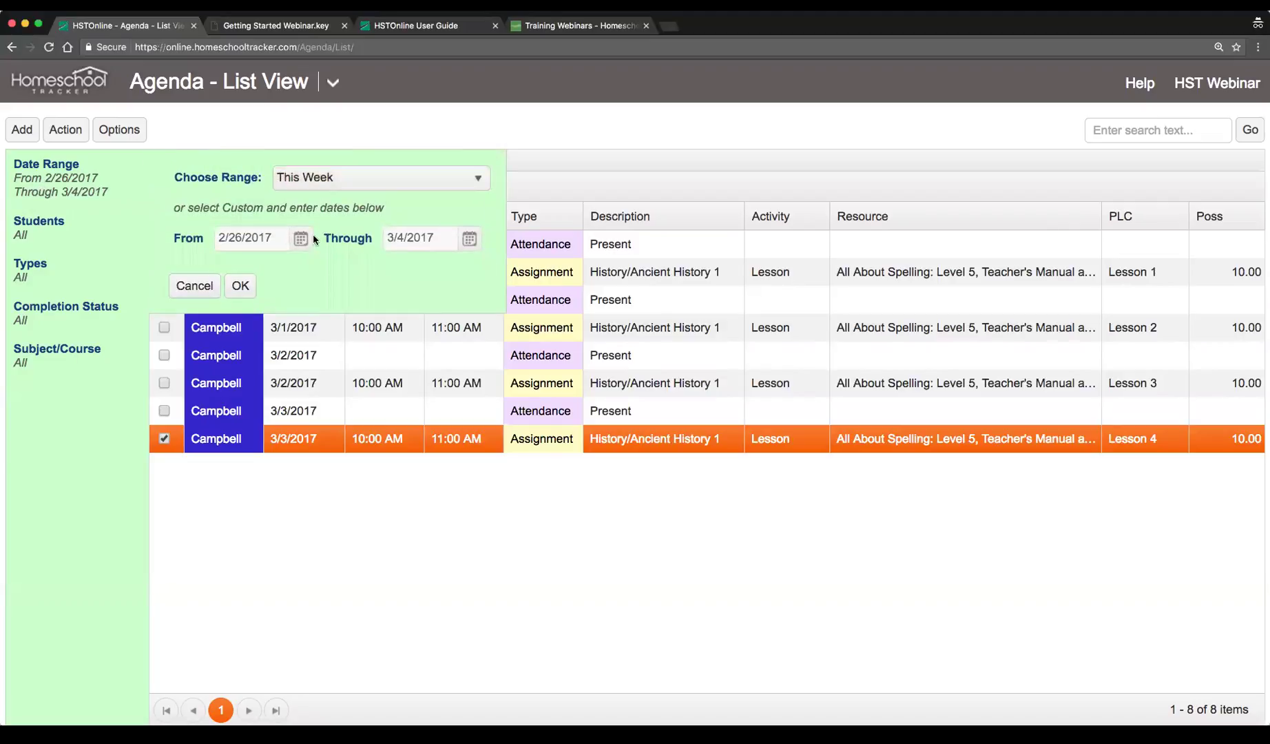
click(194, 285)
click(24, 234)
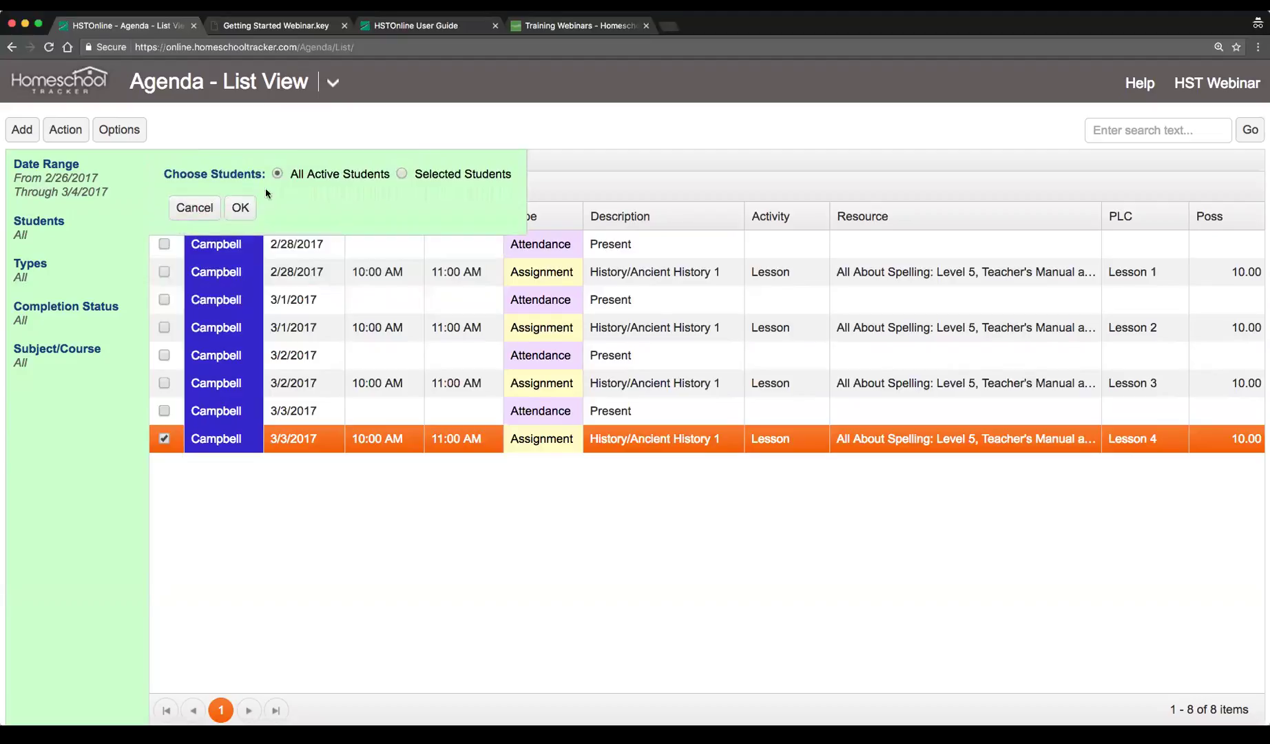
click(194, 207)
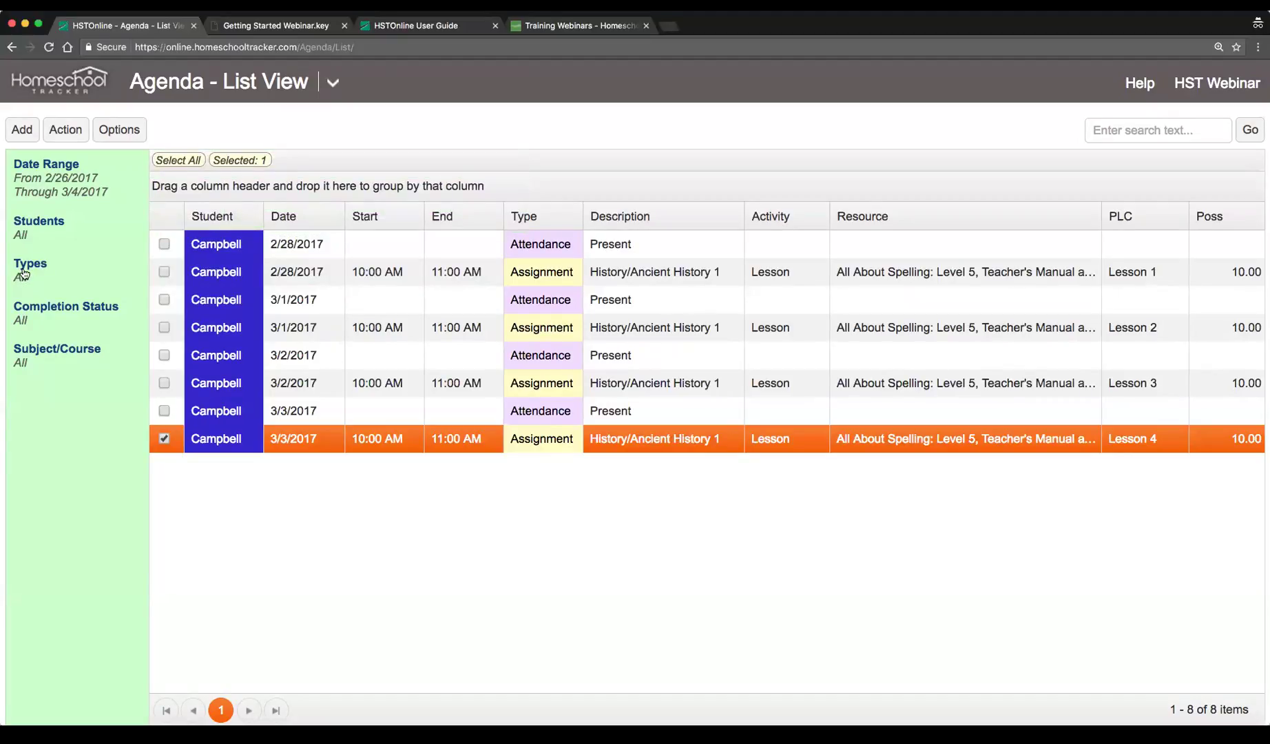
click(24, 270)
click(195, 308)
Sort the agenda list by Date in both directions, add a sort by Type, and clear both sorts
click(289, 223)
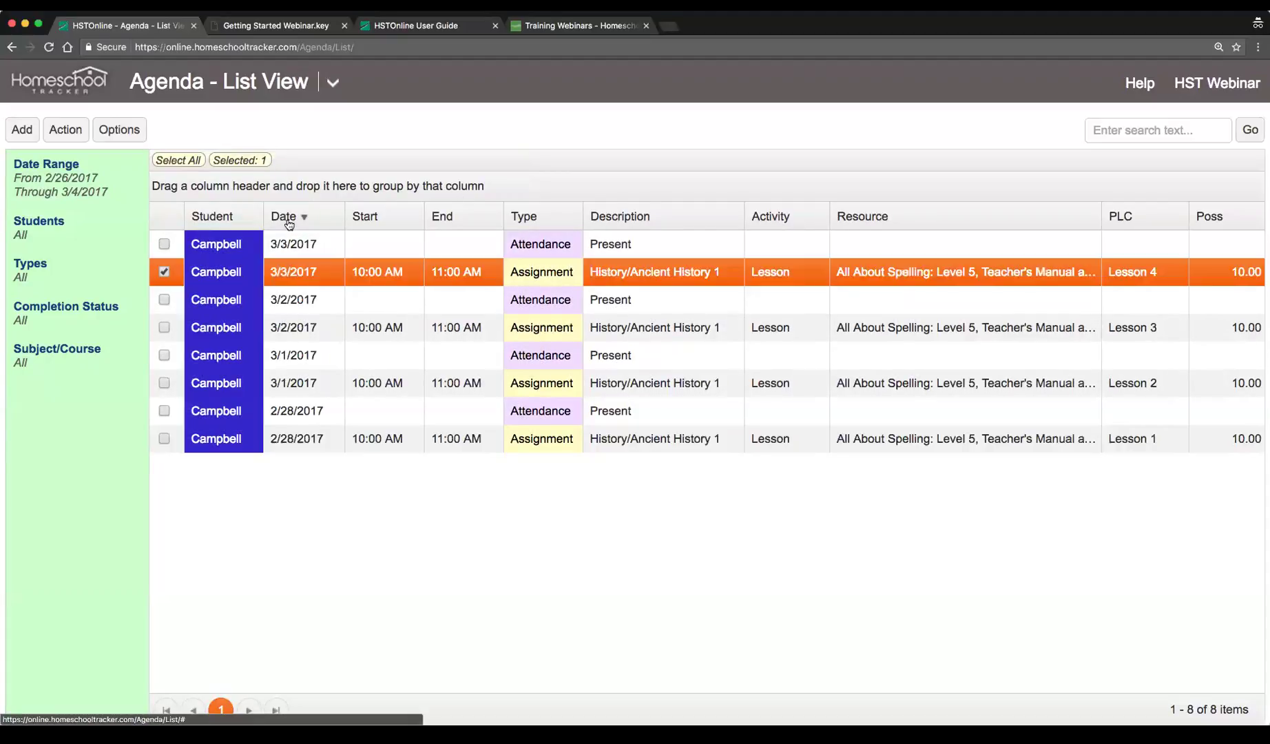
click(289, 223)
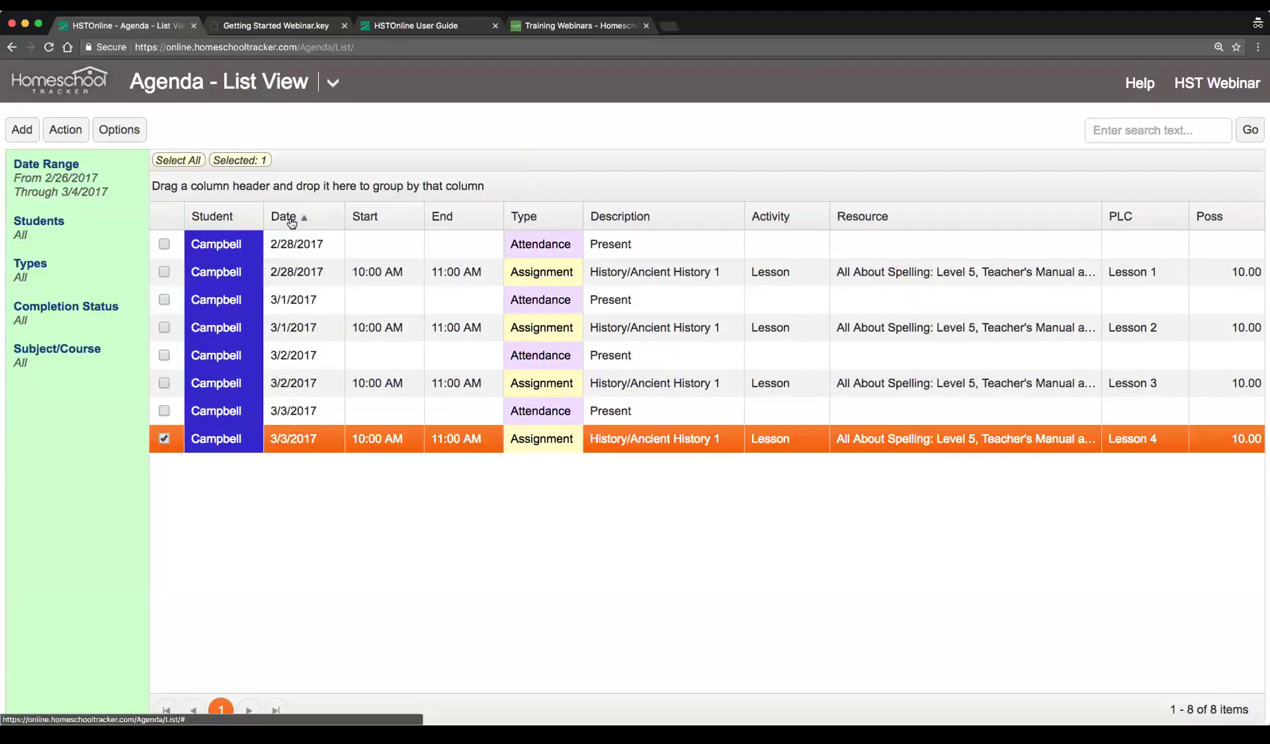
click(538, 218)
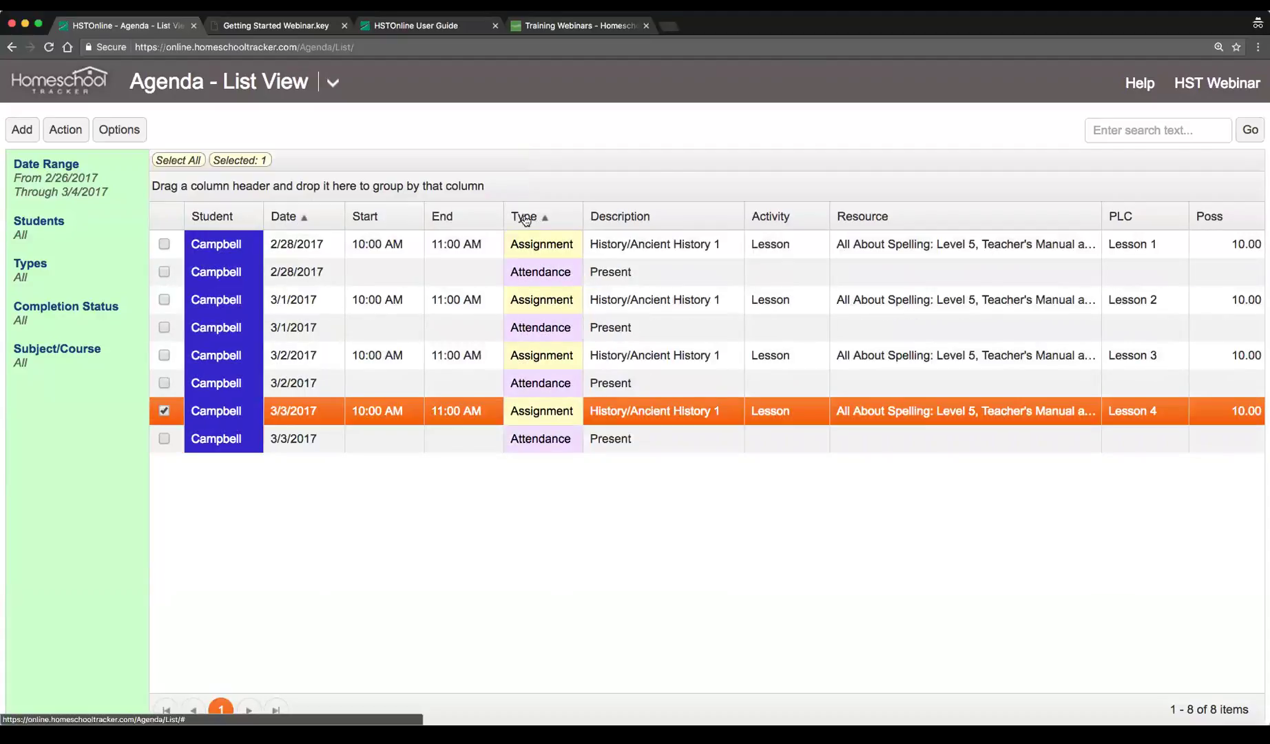
click(527, 219)
click(295, 221)
click(295, 219)
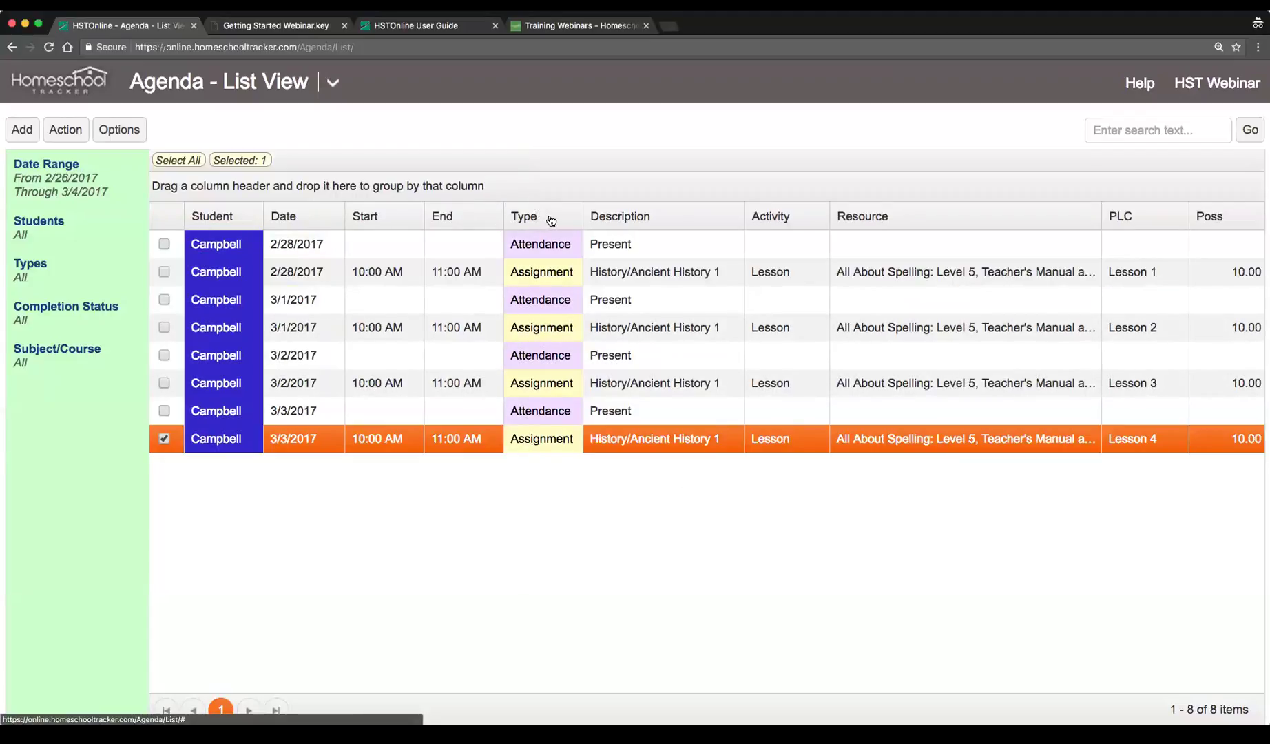
Group the agenda list by Type, collapse and expand the Assignment and Attendance groups, and remove the grouping
drag(552, 218, 284, 185)
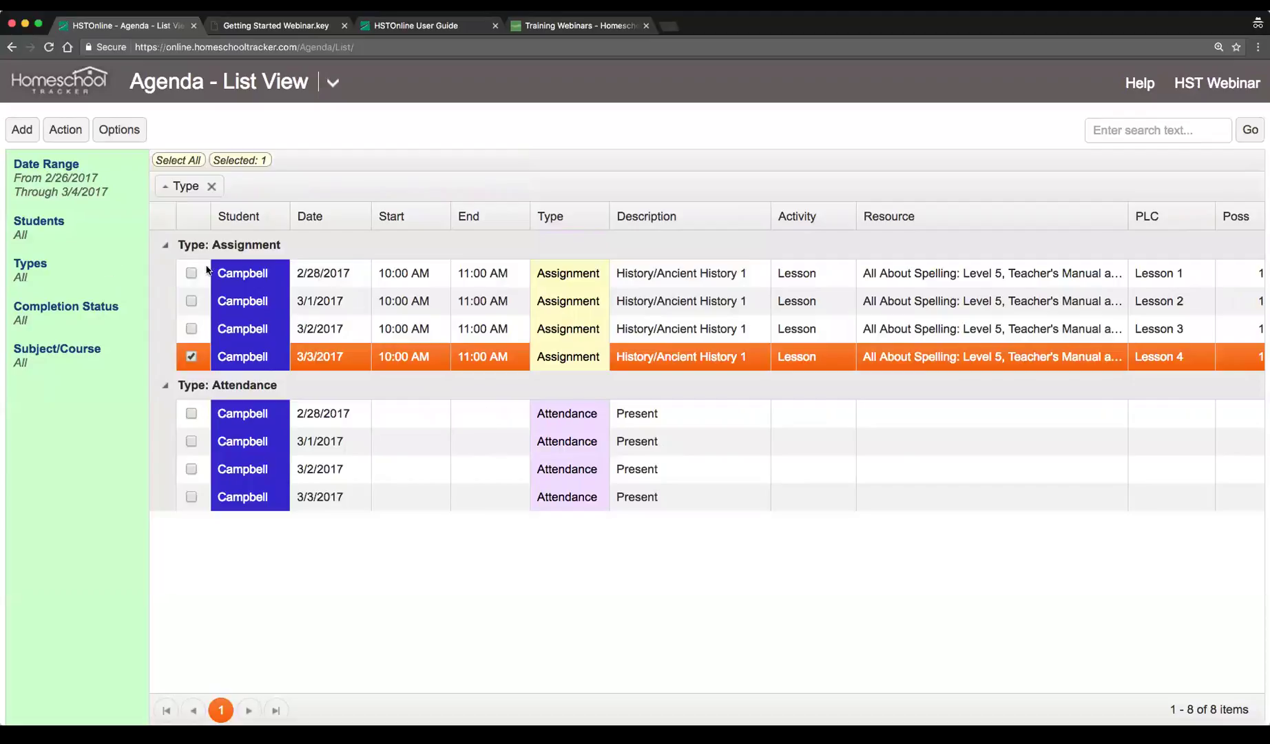
click(166, 246)
click(166, 246)
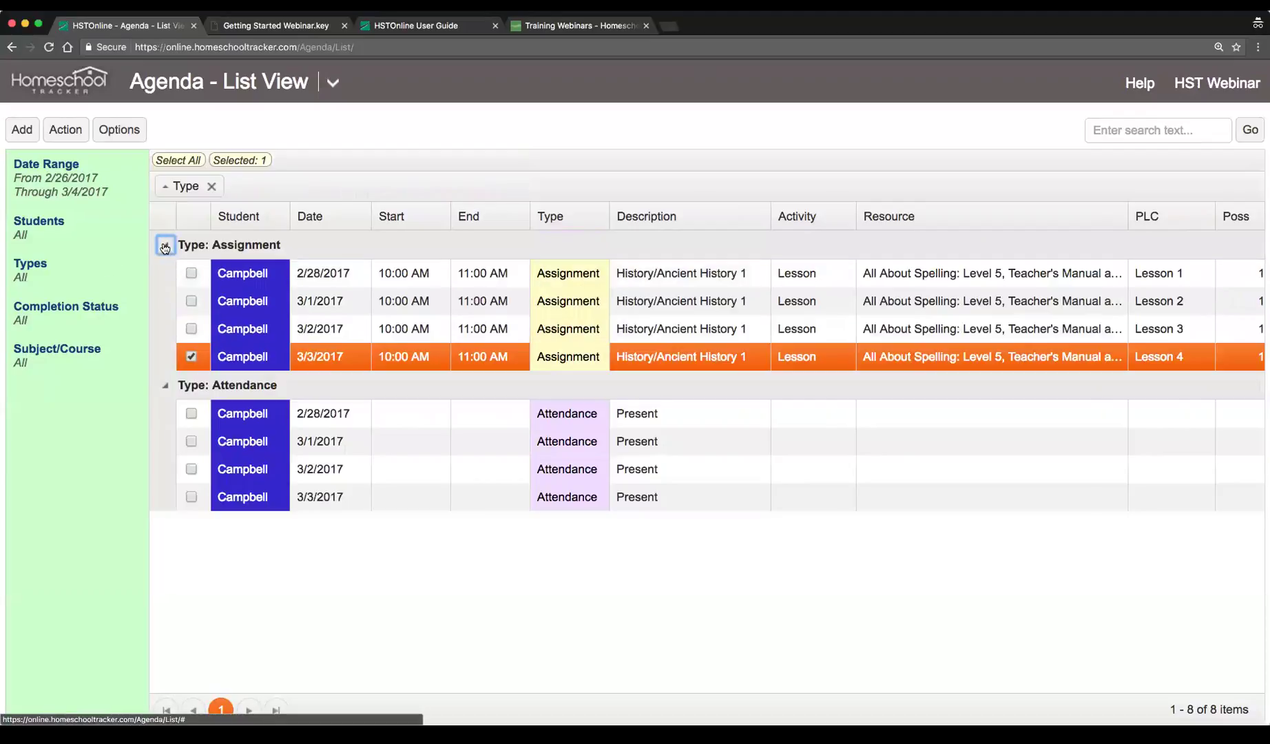
click(166, 387)
click(165, 387)
click(211, 186)
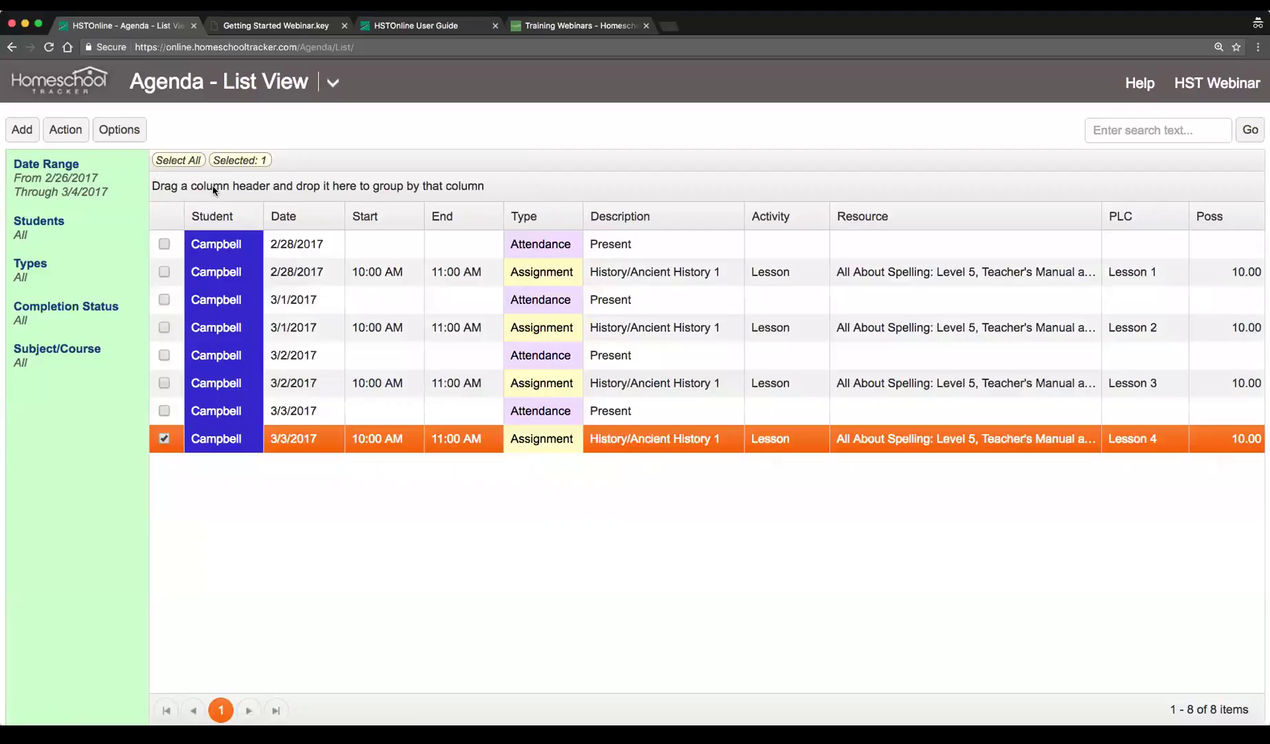
Switch to the Getting Started Webinar presentation and review the Assignments demo slide
click(275, 25)
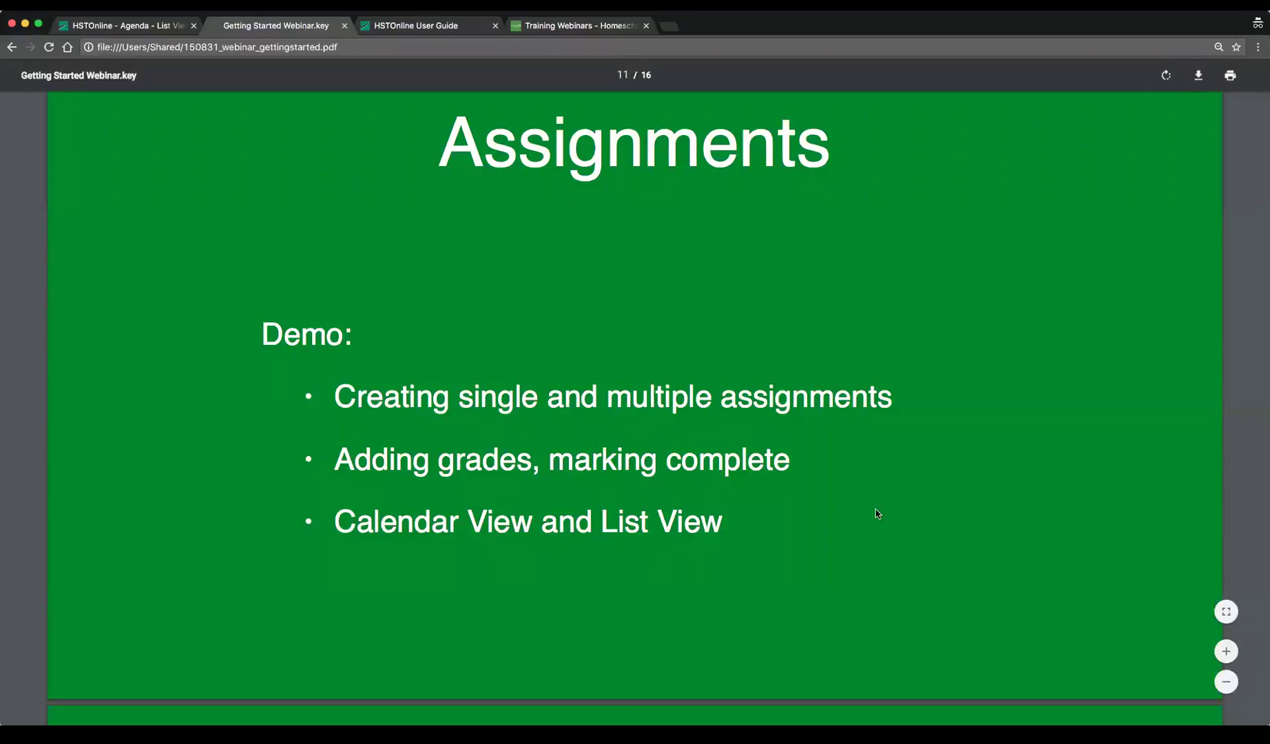
scroll(877, 513, up, 1)
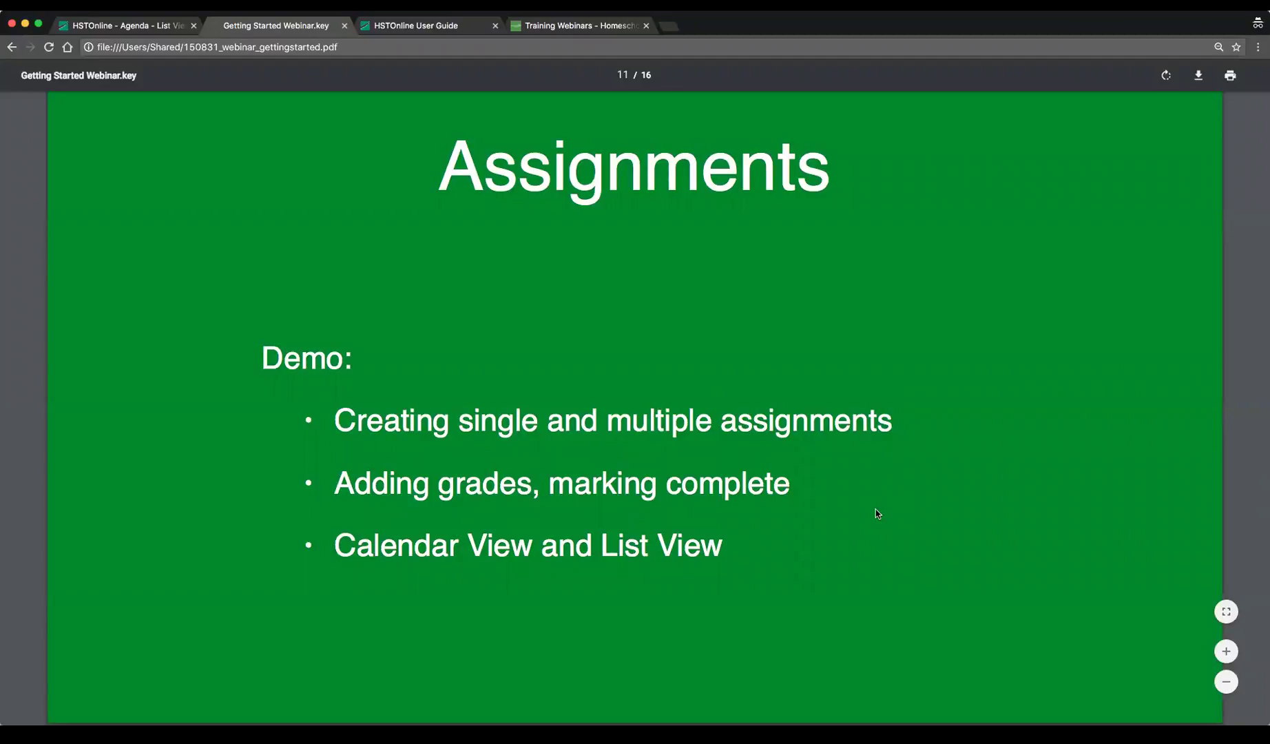
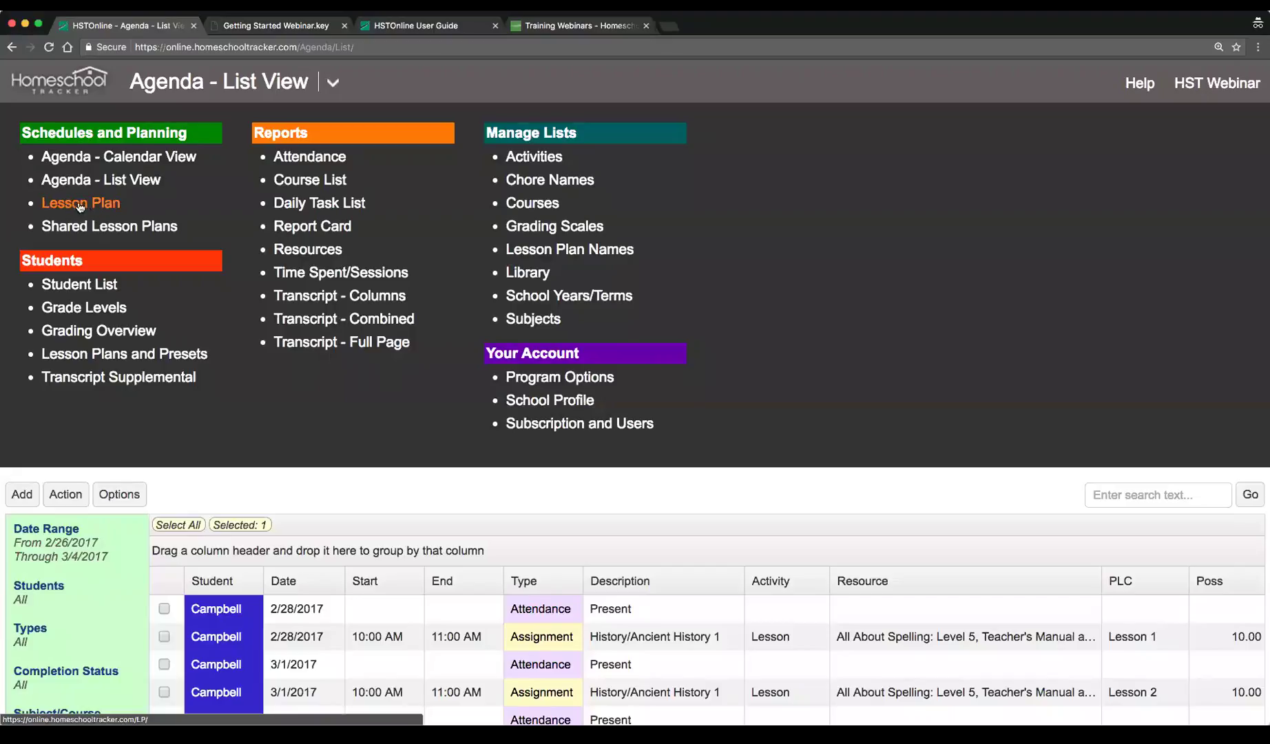
Go to the Lesson Plan page in Homeschool Tracker, dismiss its introduction, and load the A Beka Arithmetic - 1st Grade lesson plan
click(74, 207)
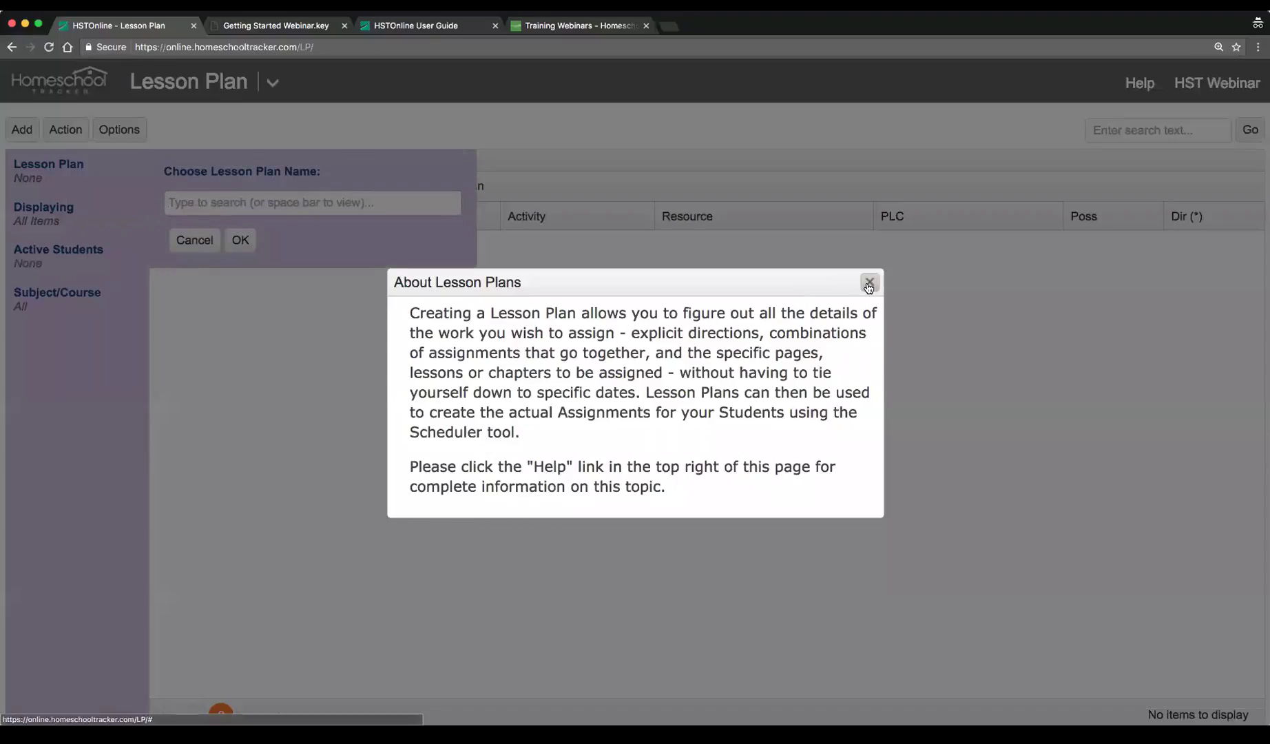
click(869, 283)
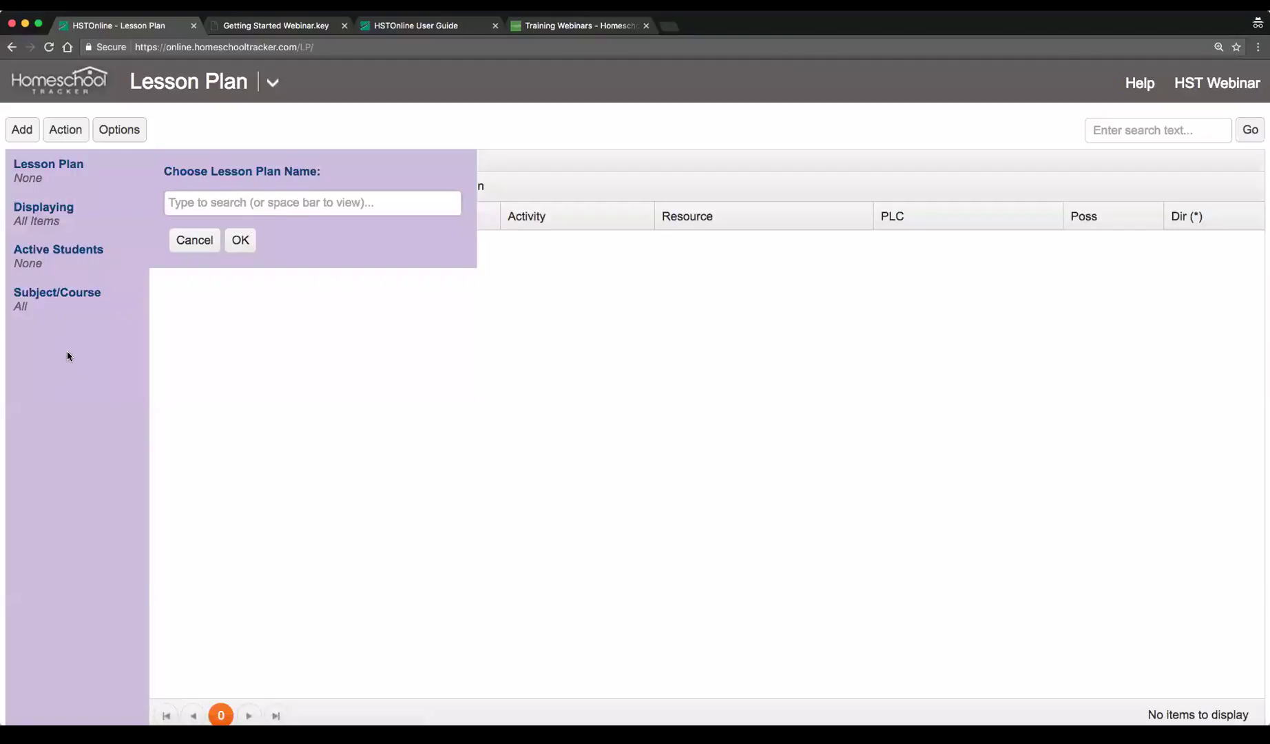
click(241, 201)
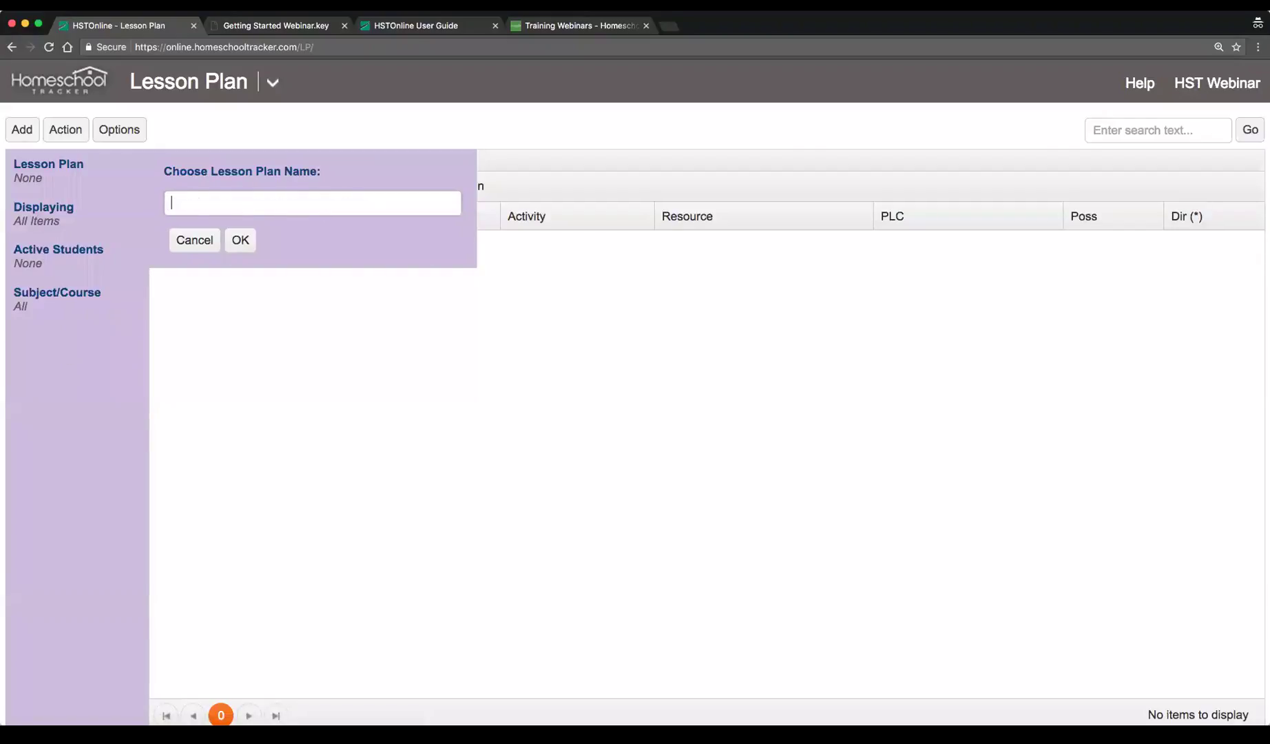
key(space)
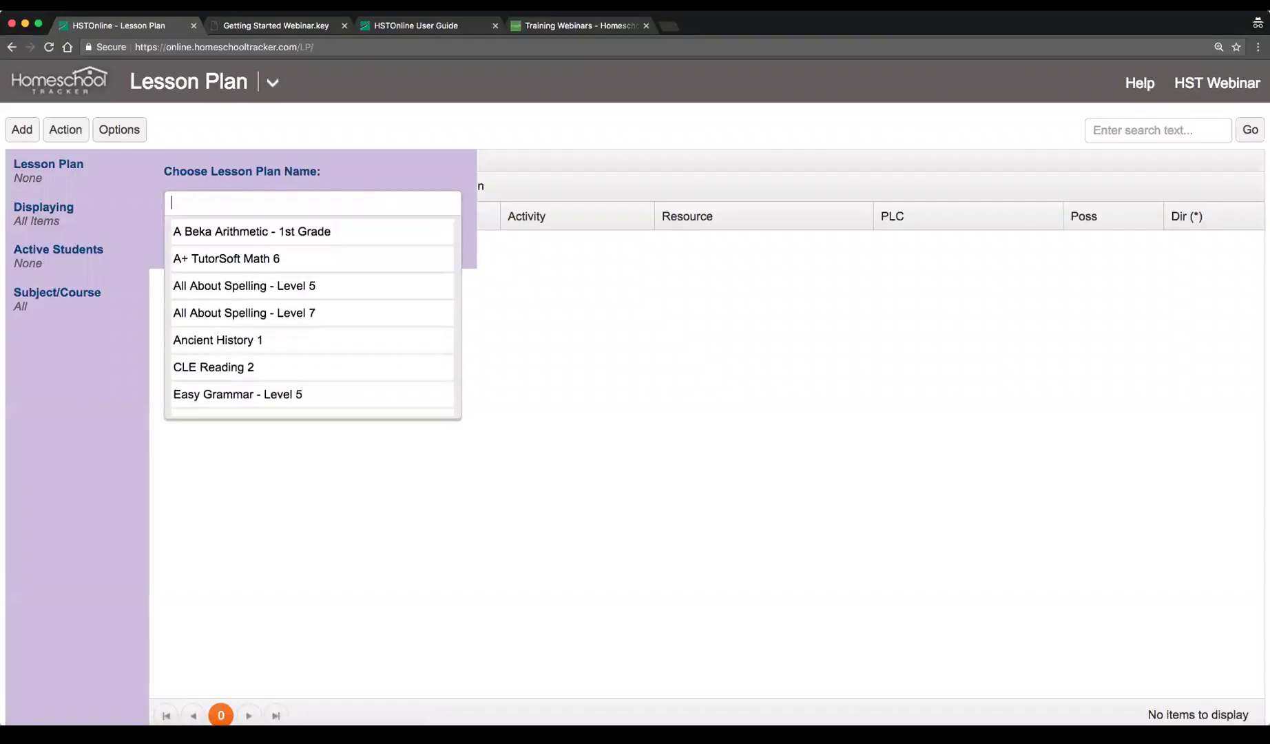
click(305, 235)
click(240, 239)
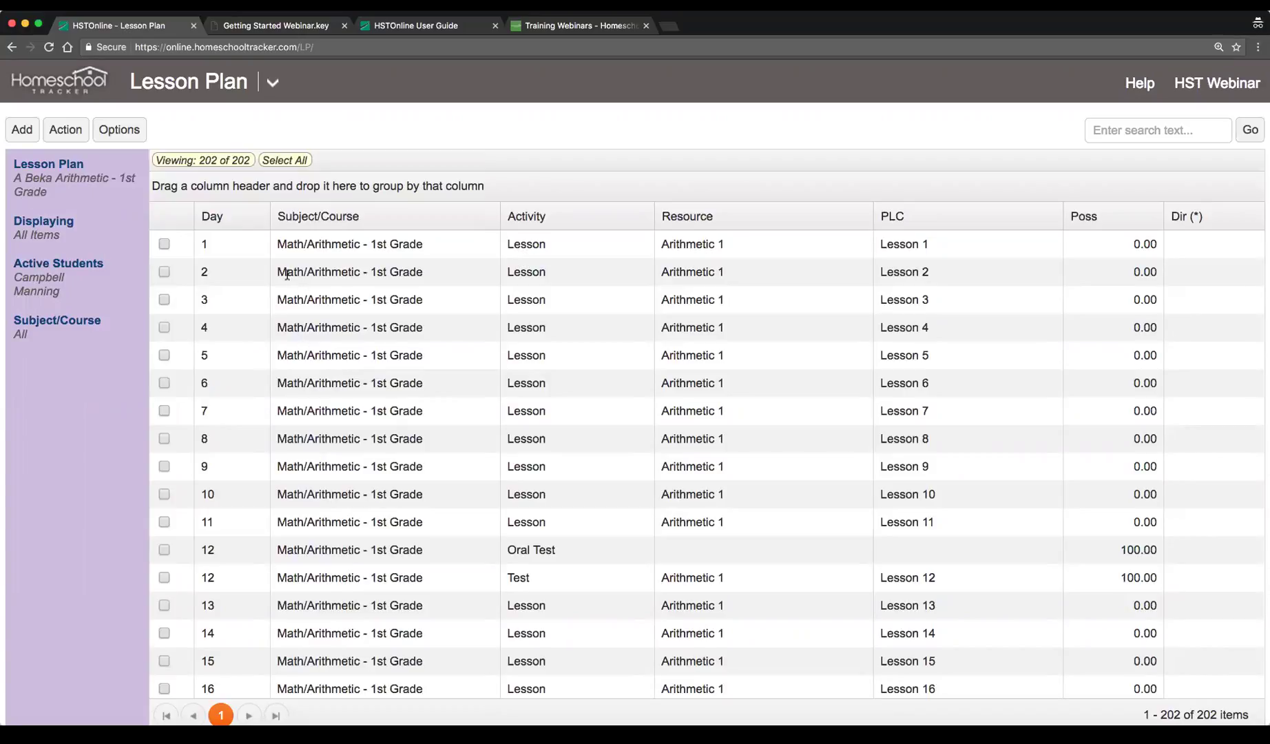
Examine the subject, activity, resource and lesson number of the lesson plan's first daily items, especially Day 1 and Day 2
scroll(654, 381, down, 3)
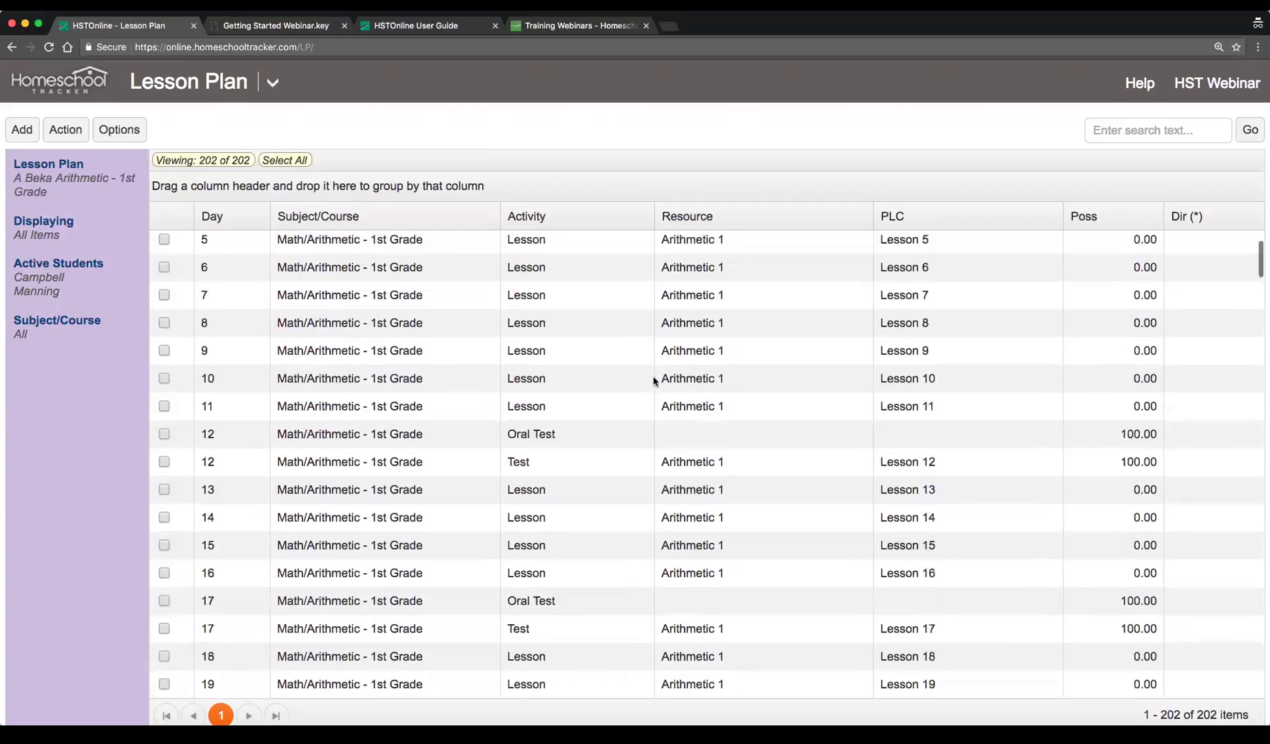
scroll(654, 381, up, 3)
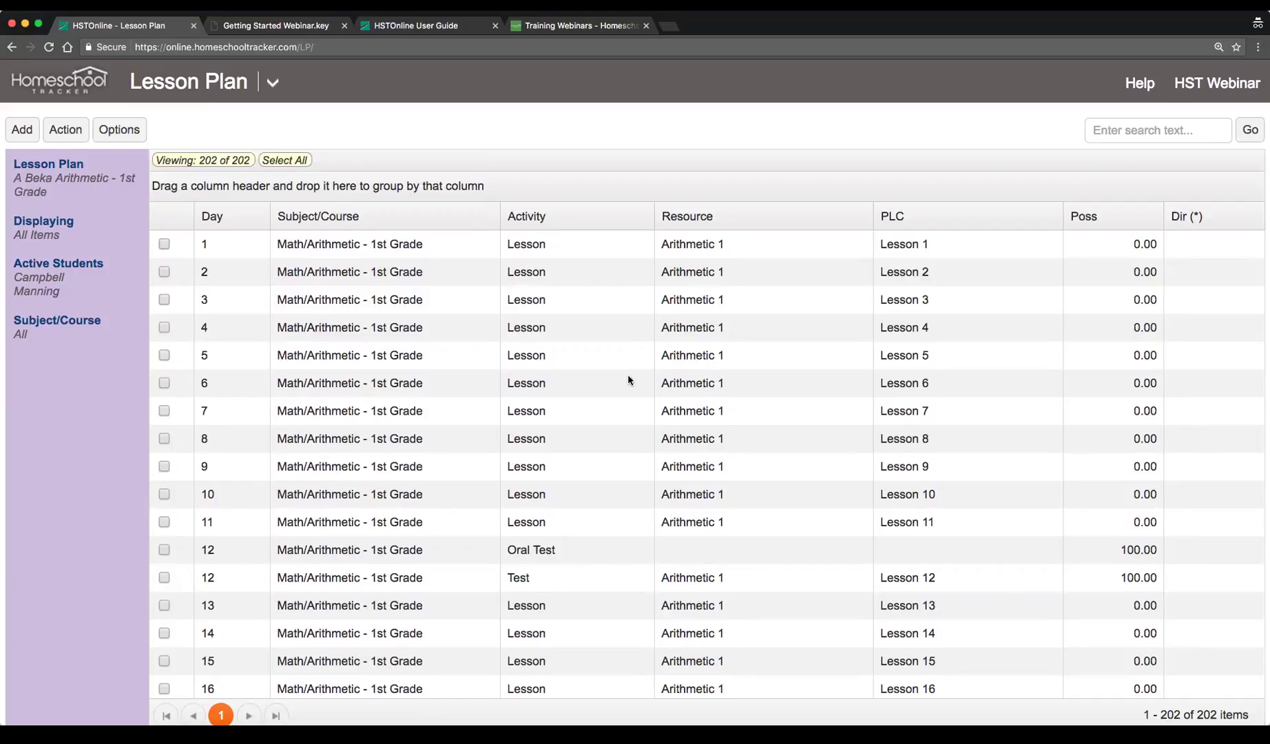
scroll(585, 356, down, 3)
scroll(585, 359, up, 3)
click(425, 247)
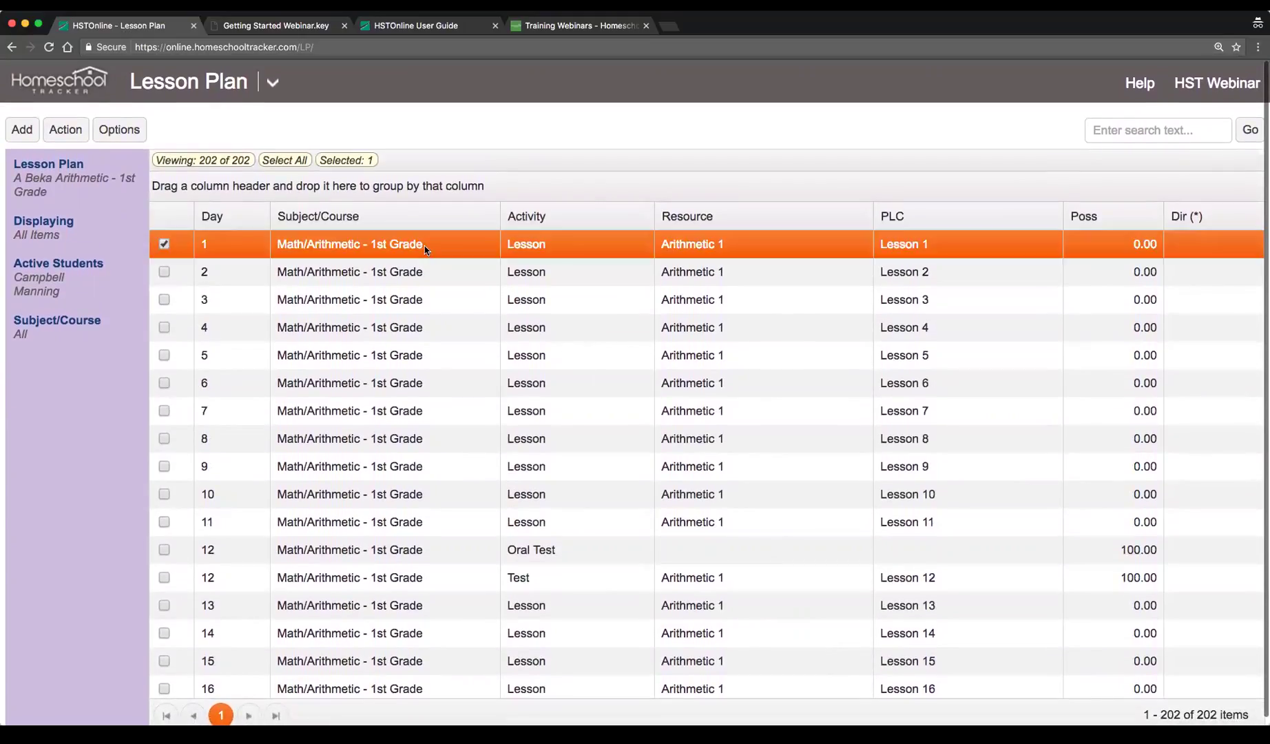
click(445, 274)
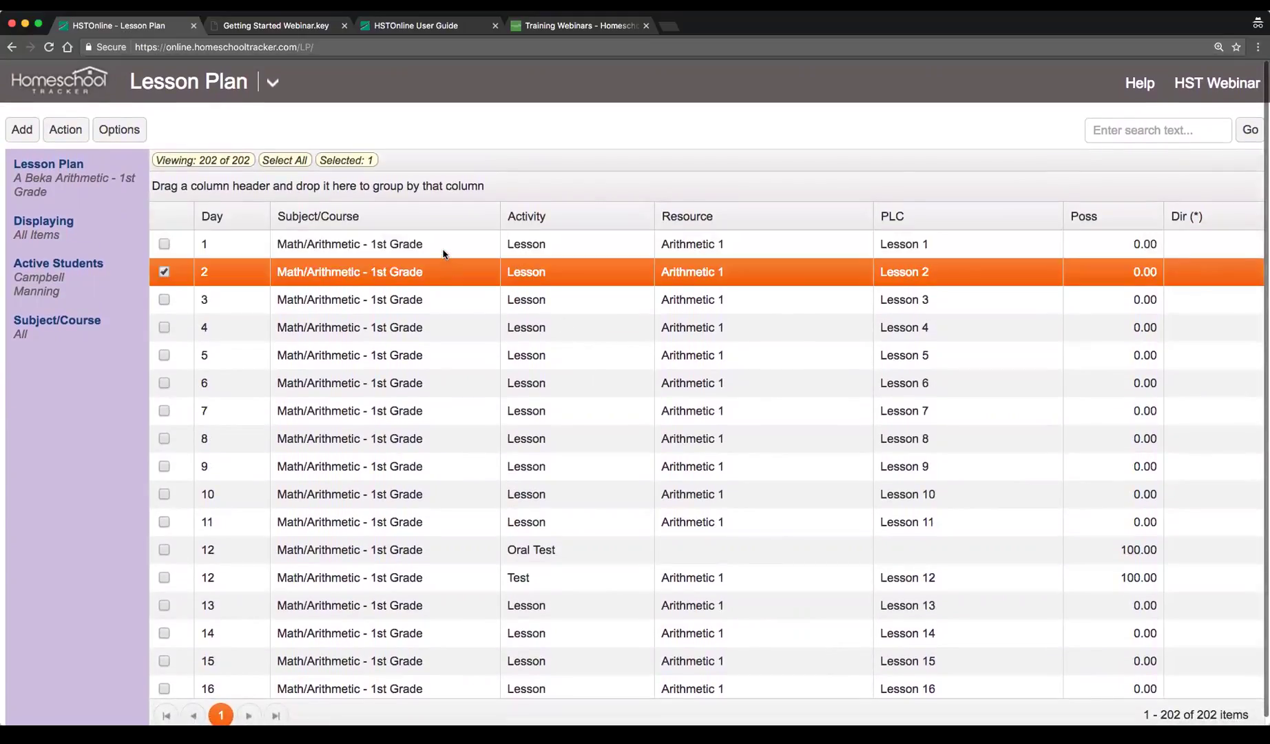
click(444, 250)
double_click(459, 250)
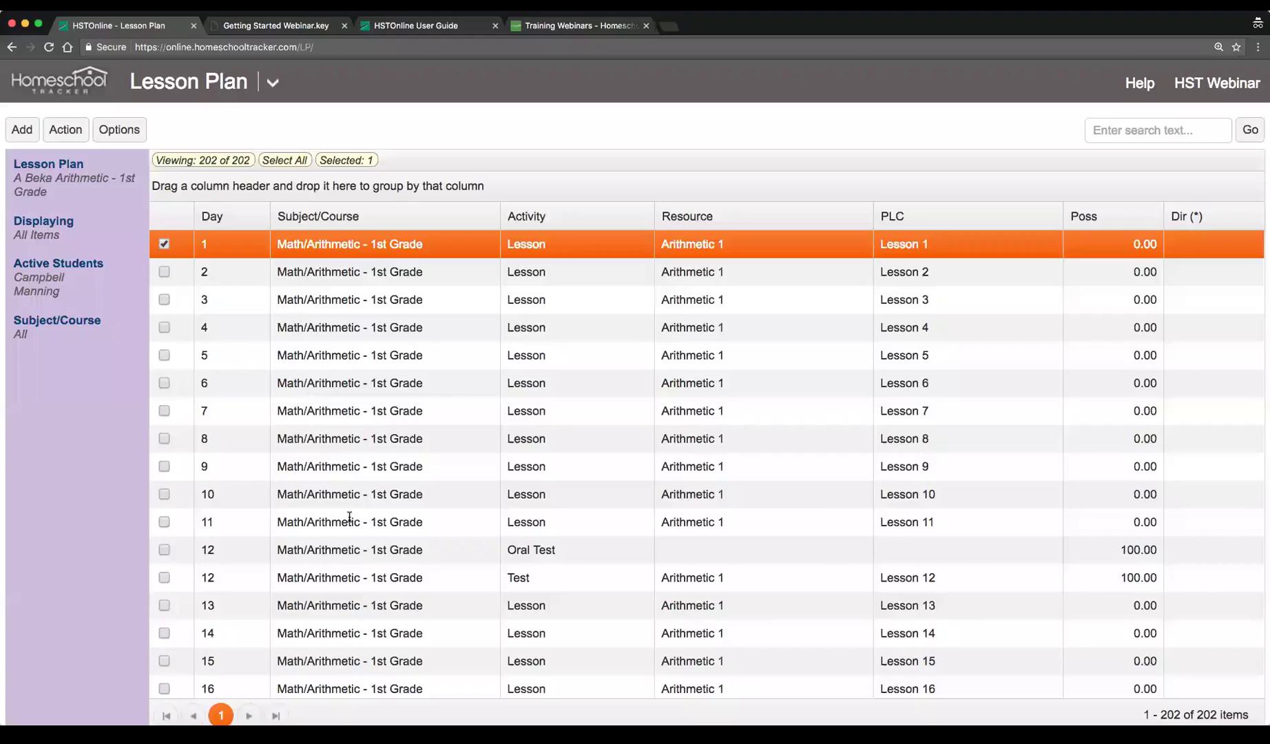
click(313, 413)
click(441, 276)
click(330, 246)
click(904, 270)
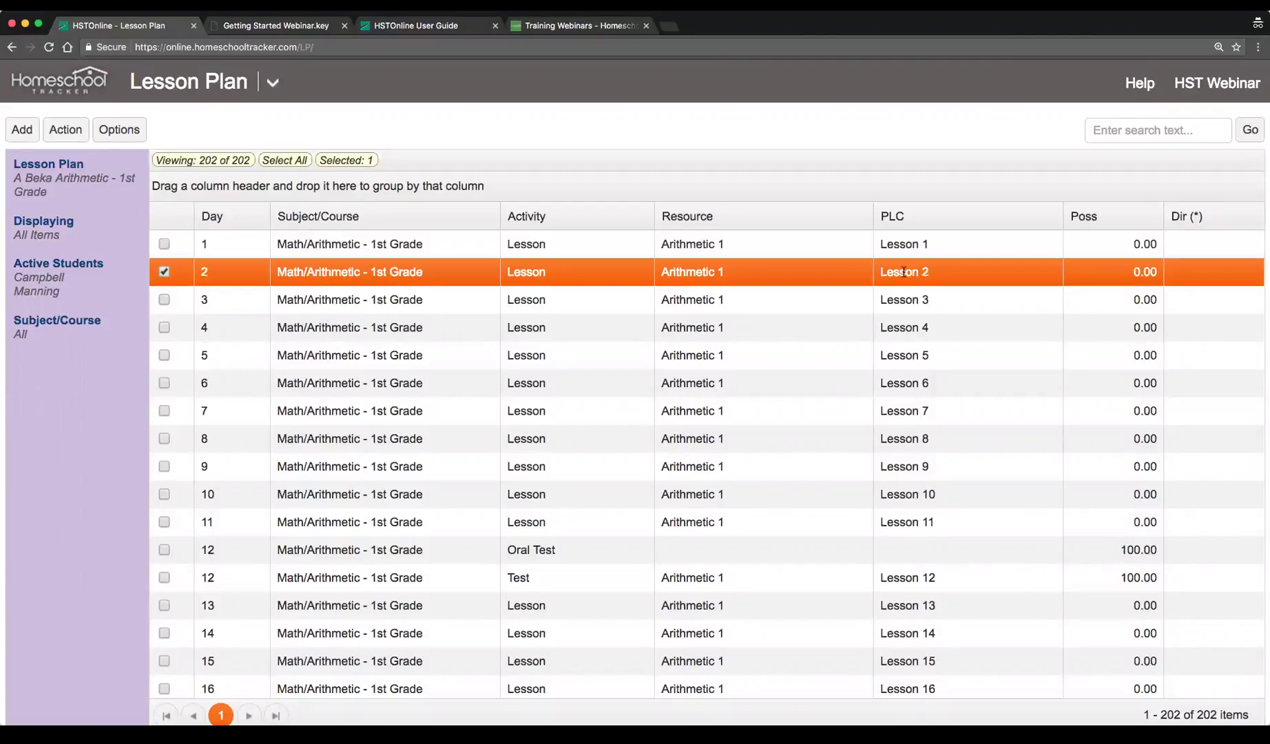
Check the possible points of the Oral Test and Test items on Day 12
scroll(909, 283, down, 1)
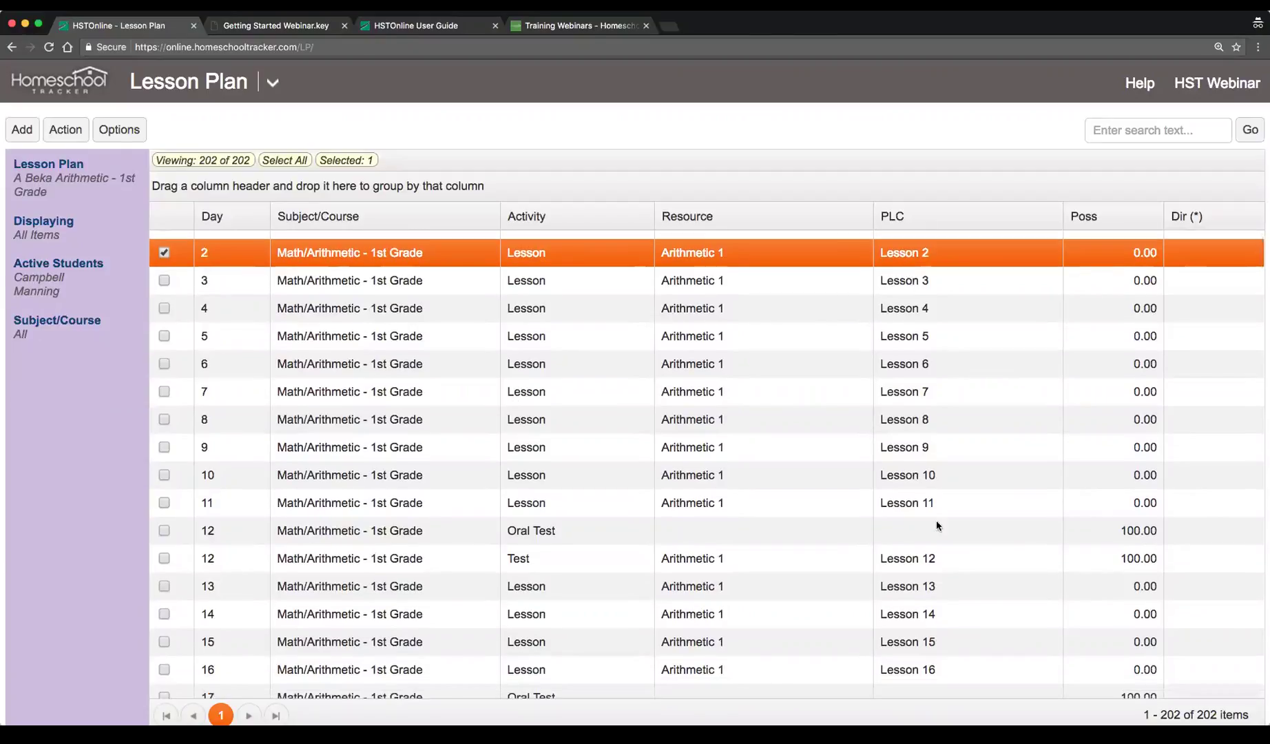
click(866, 529)
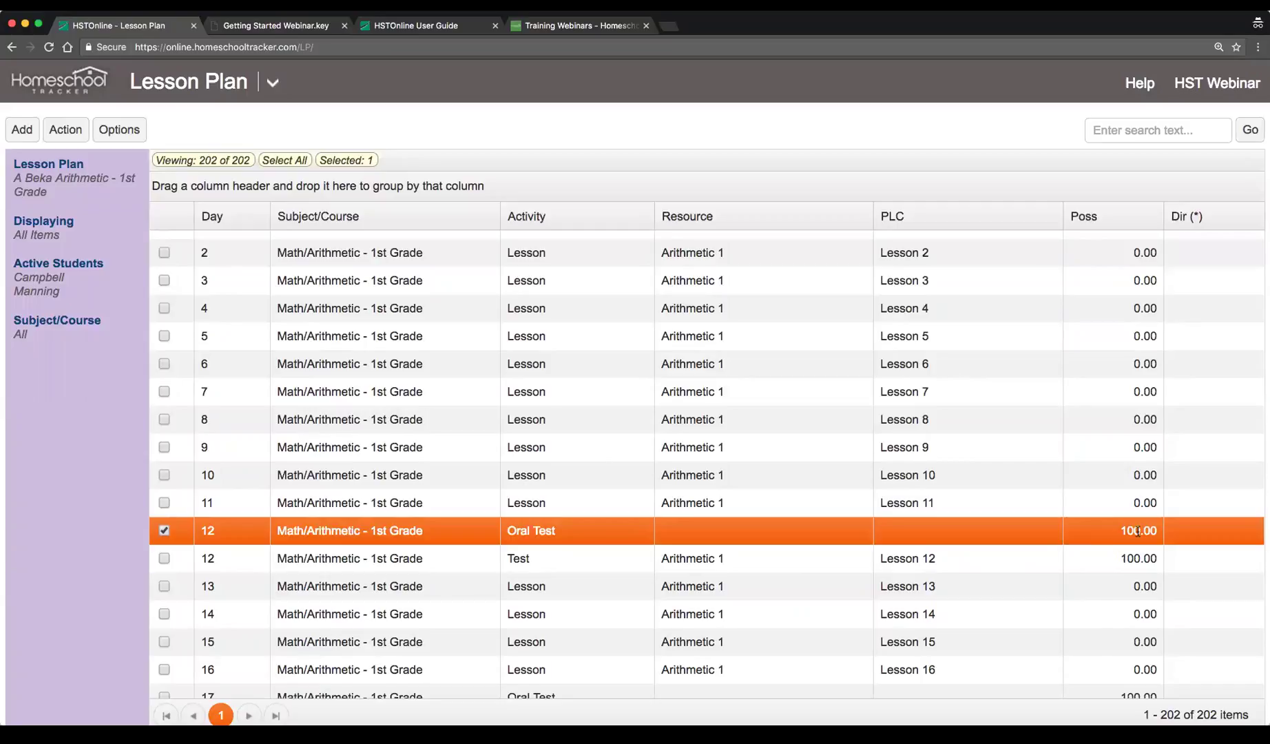
click(1087, 558)
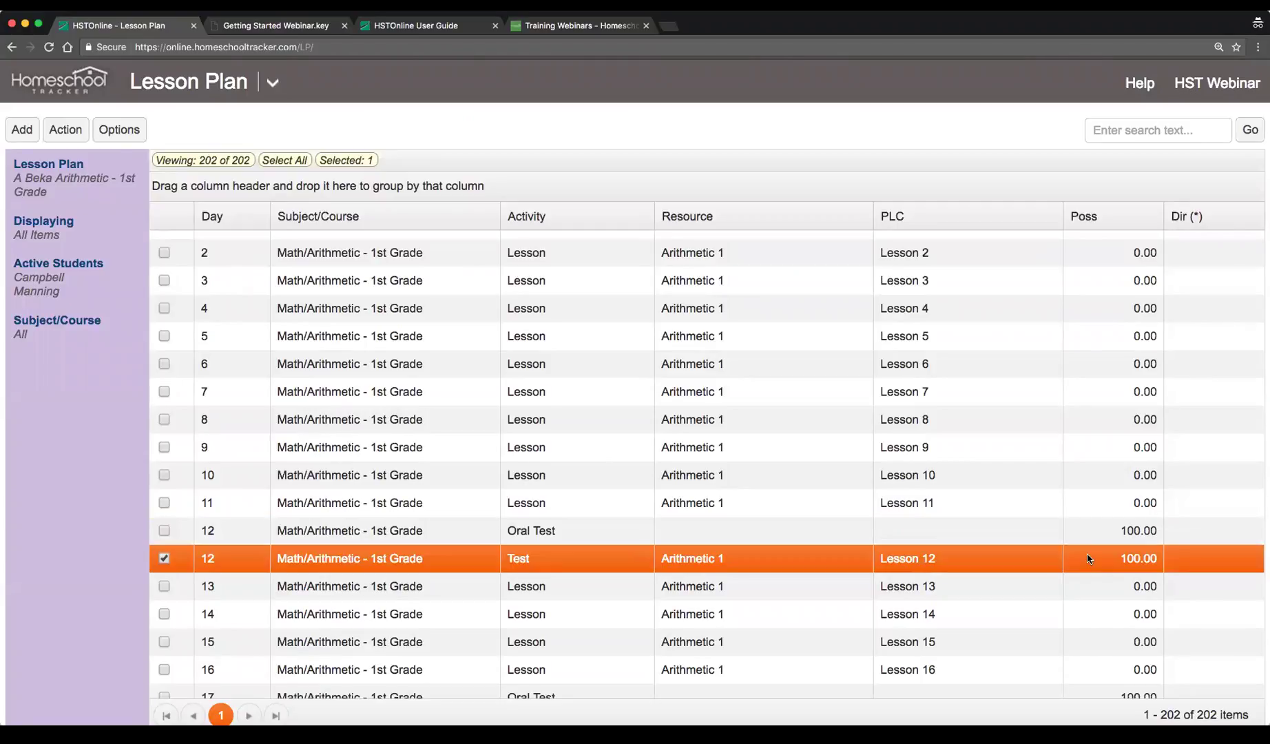
Look through the remaining lesson plan items up to the last one on Day 171 and return to Day 1
scroll(1093, 565, down, 15)
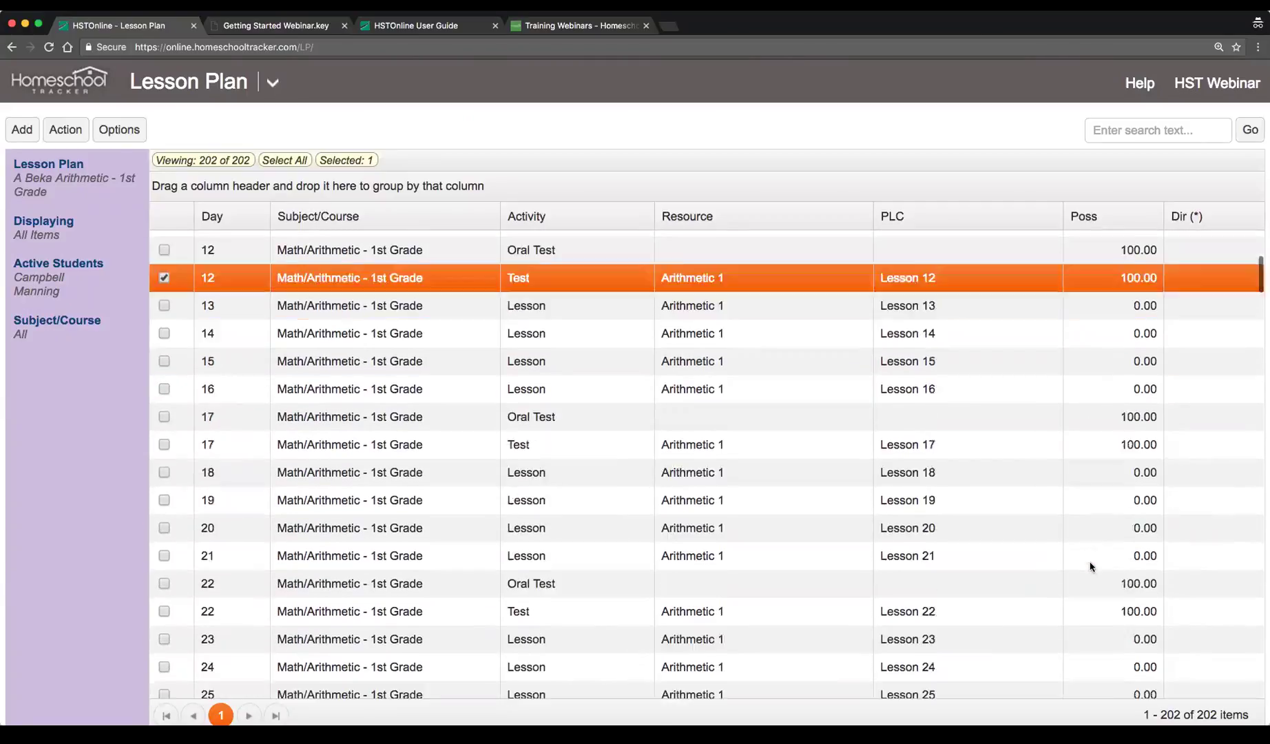
scroll(1088, 565, down, 20)
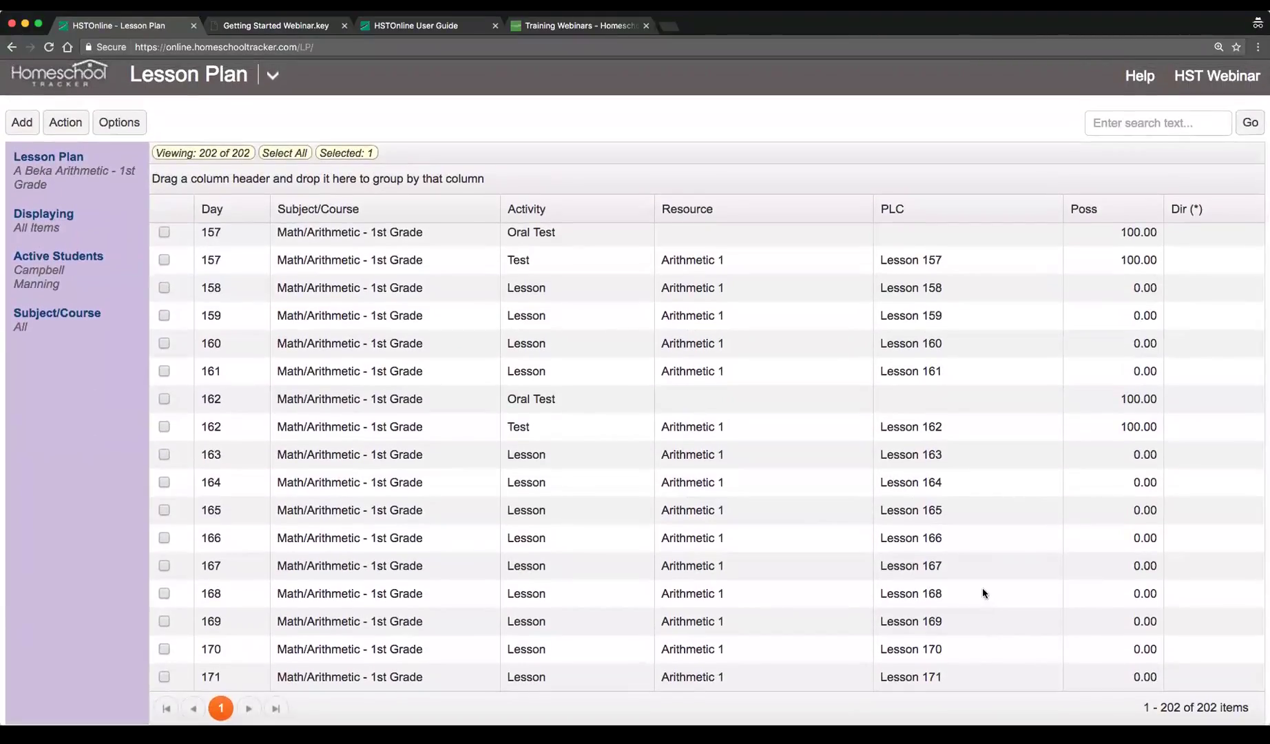
scroll(985, 594, down, 3)
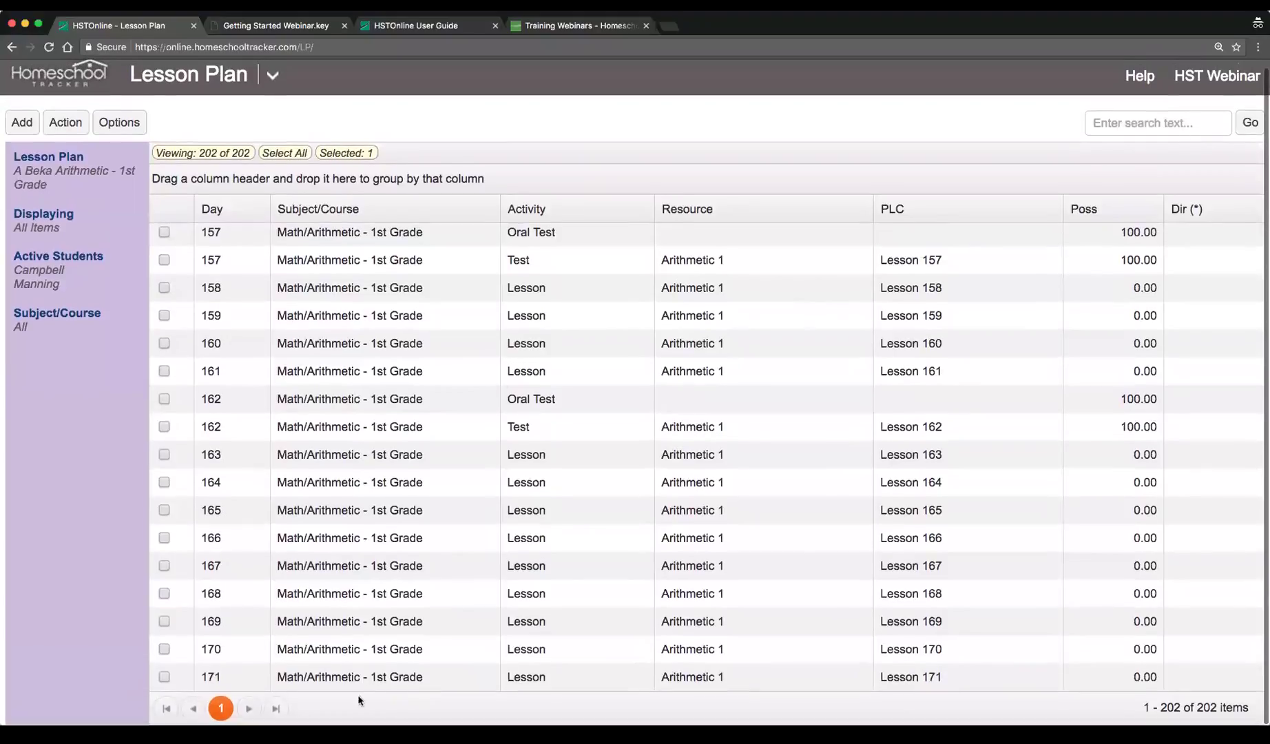
click(275, 679)
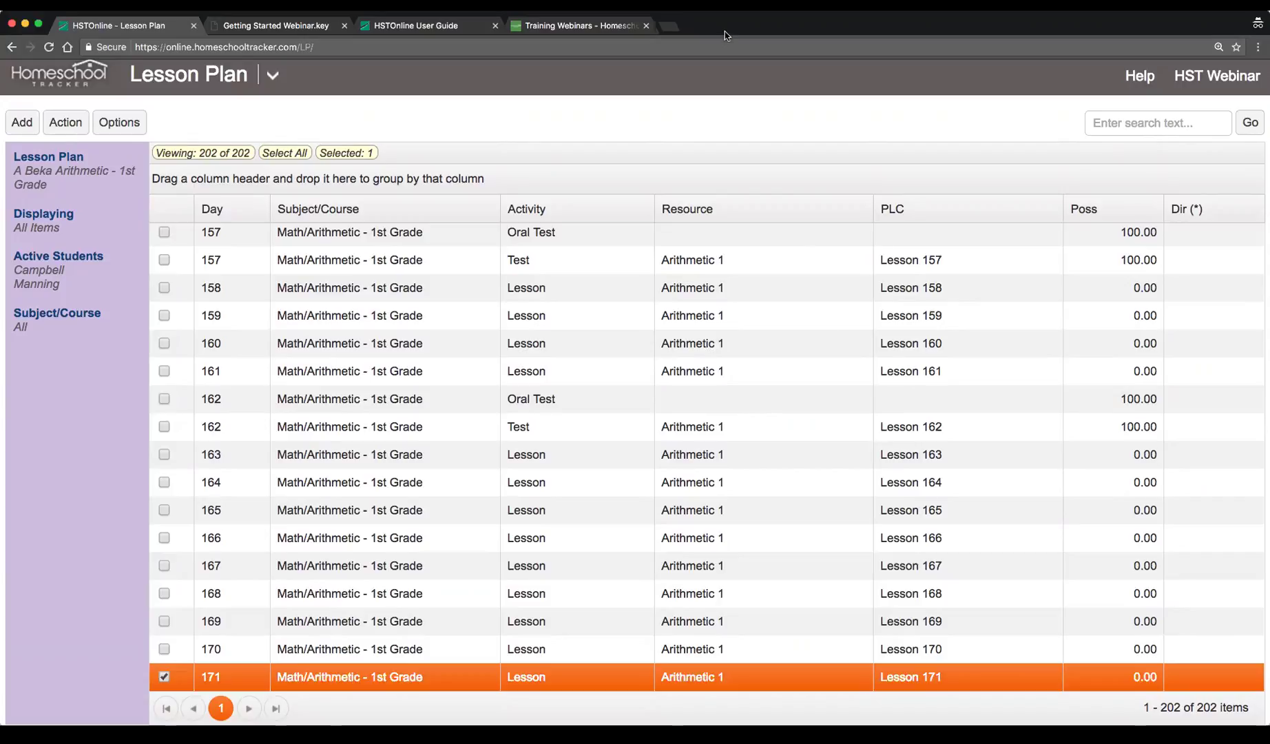
scroll(602, 485, up, 20)
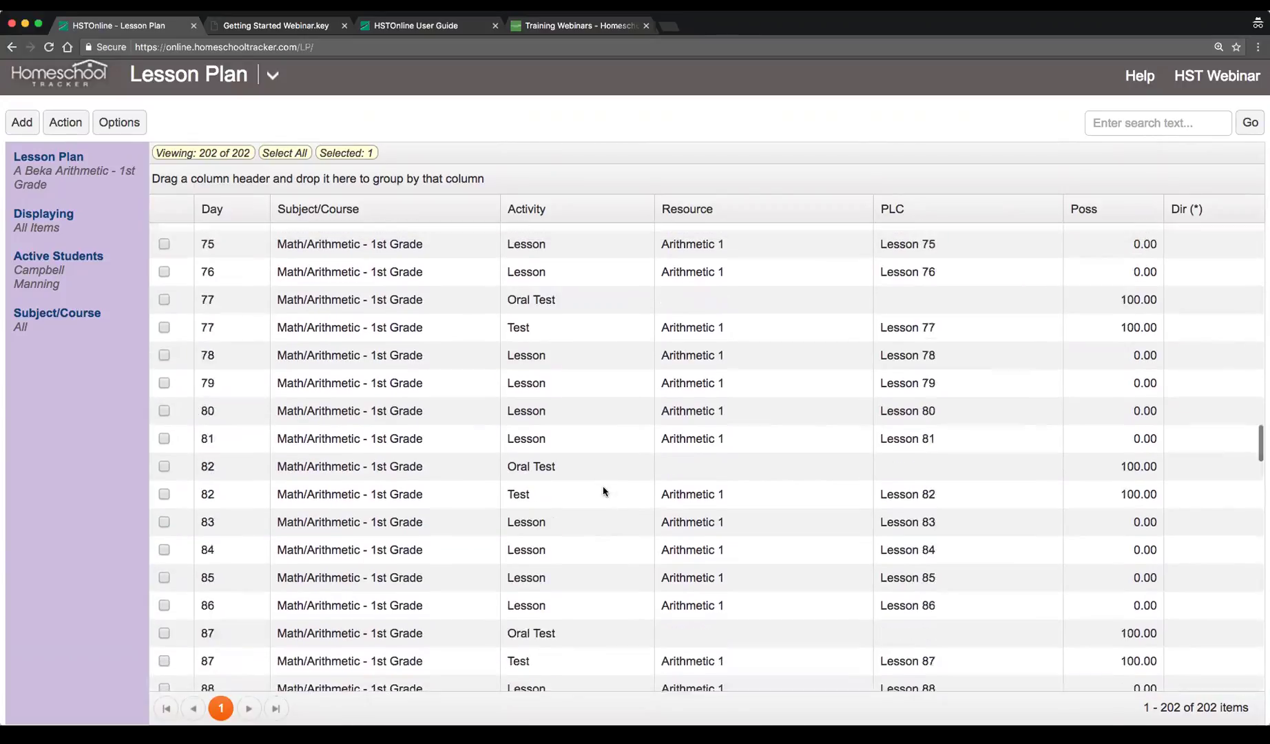
scroll(603, 491, up, 10)
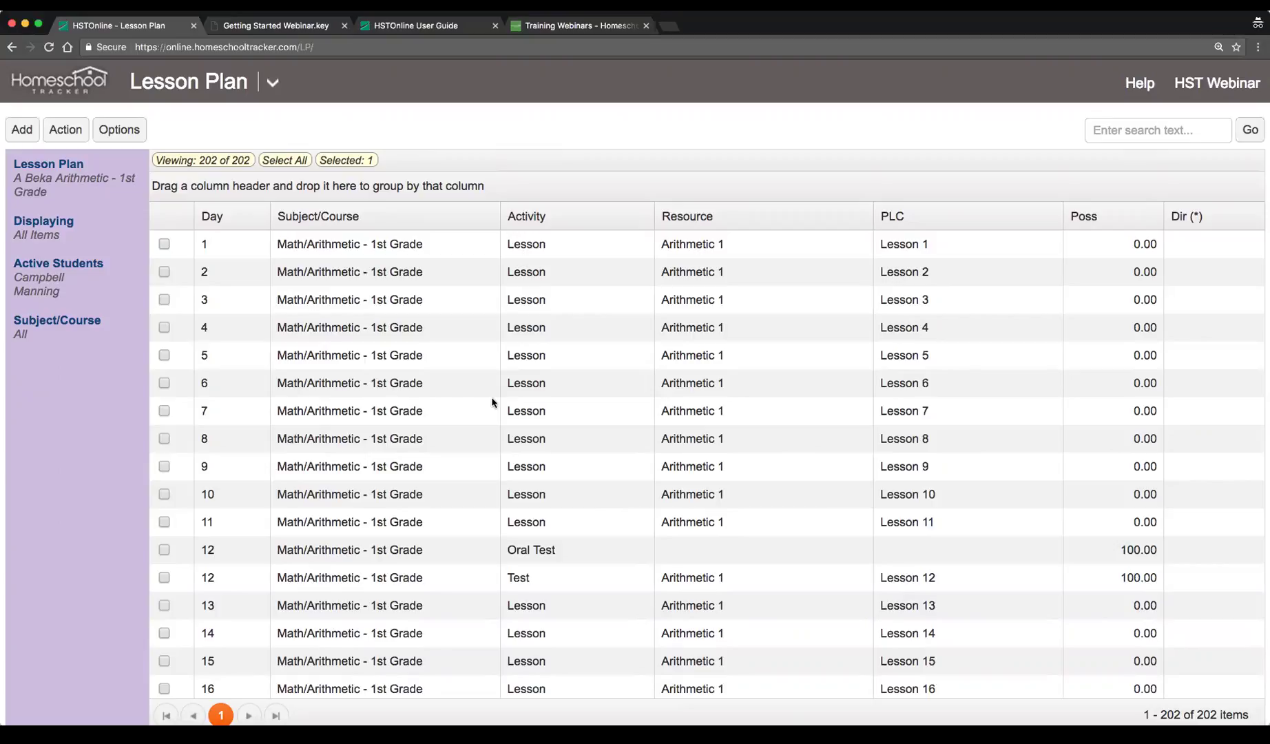
Start adding multiple lesson plan items under a new lesson plan named Sample Plan
click(24, 135)
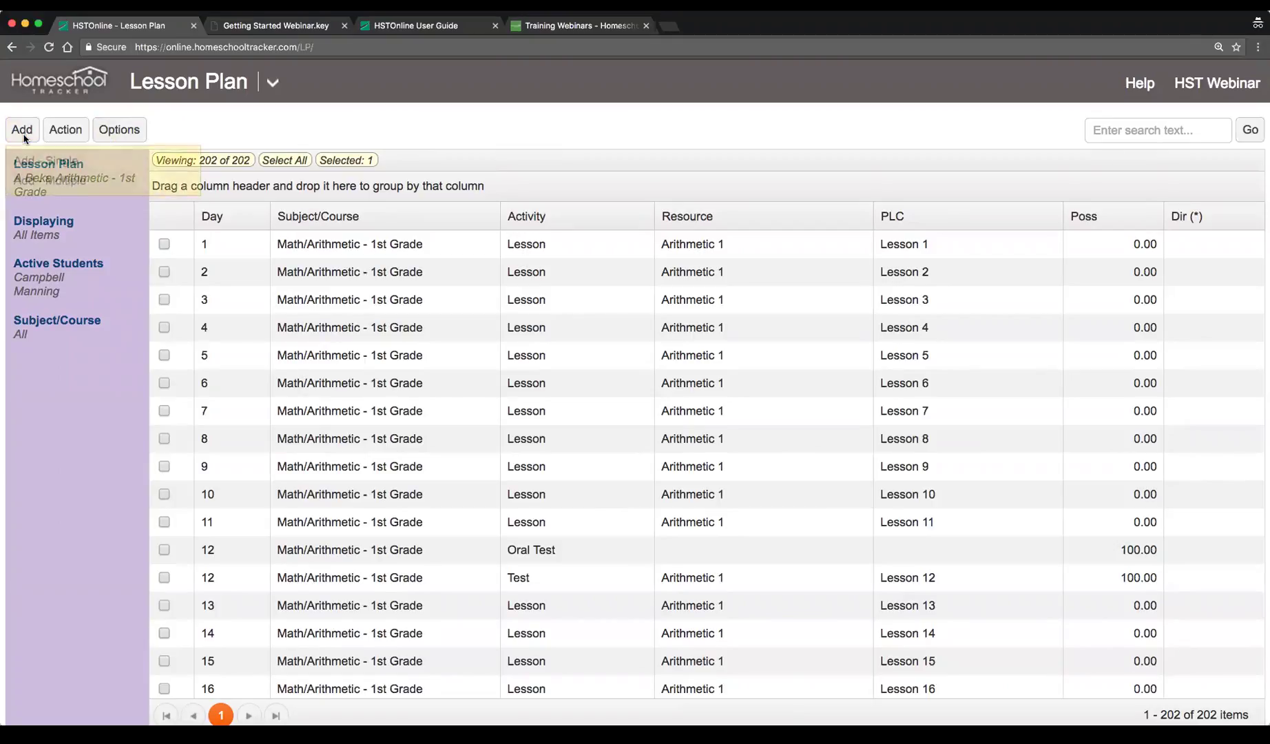
click(80, 186)
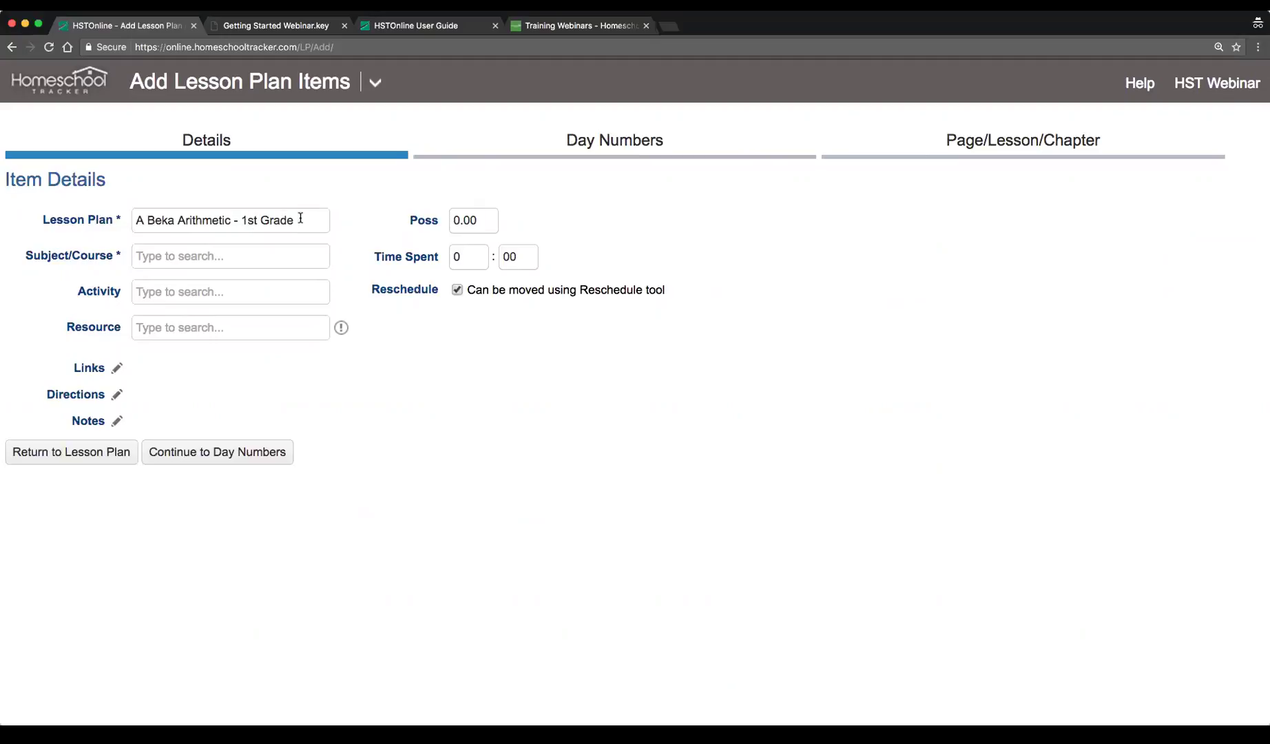
drag(303, 219, 140, 221)
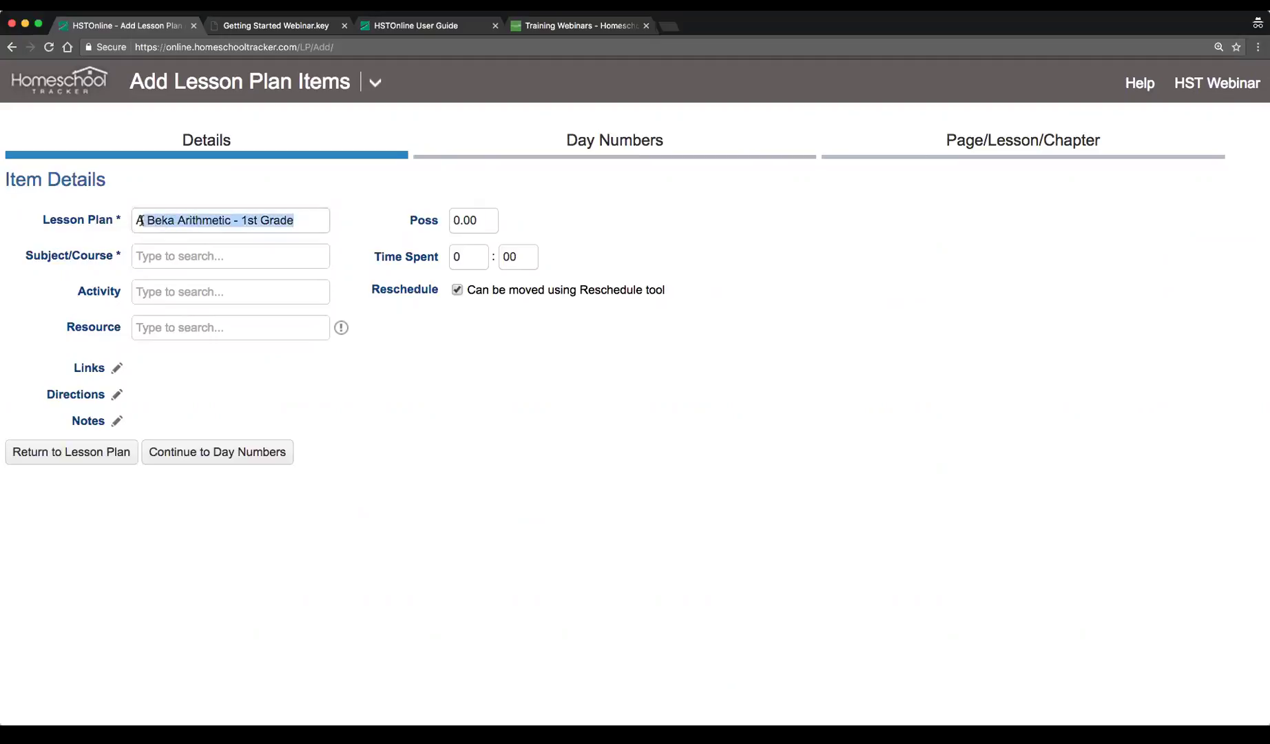
key(BackSpace)
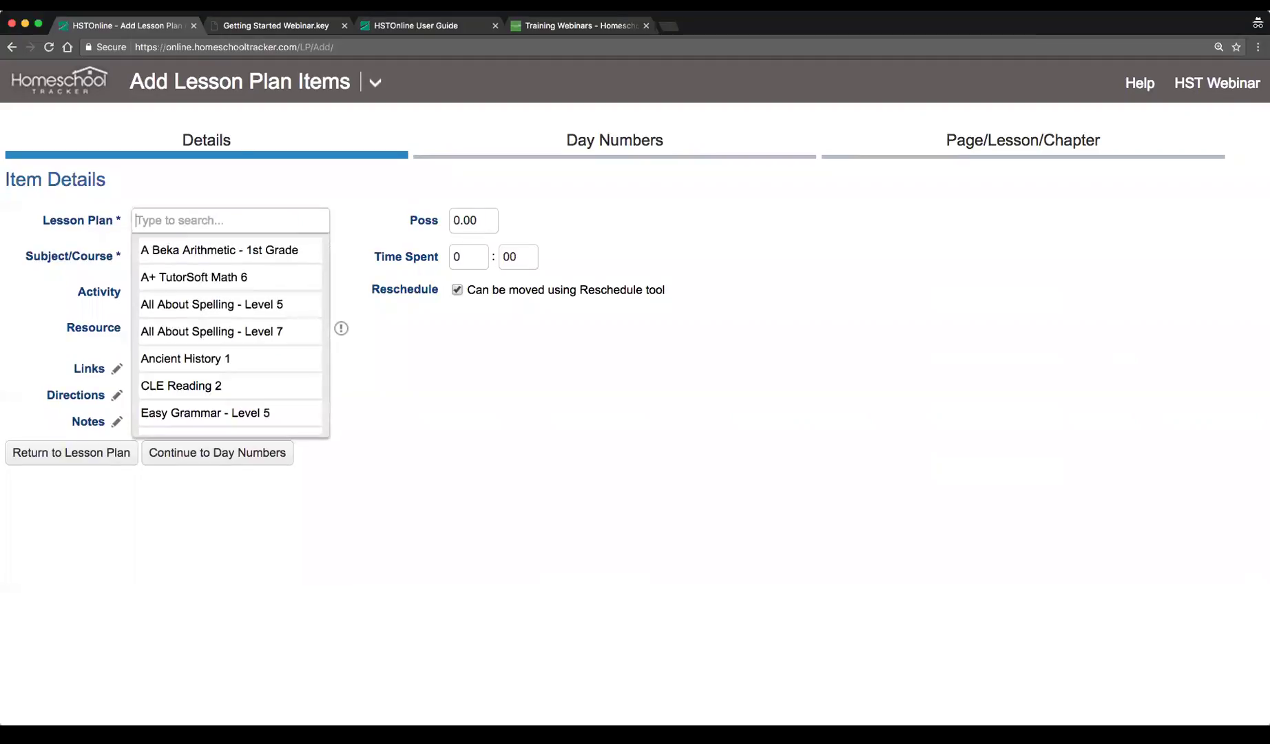
text(Sample Plan)
key(Tab)
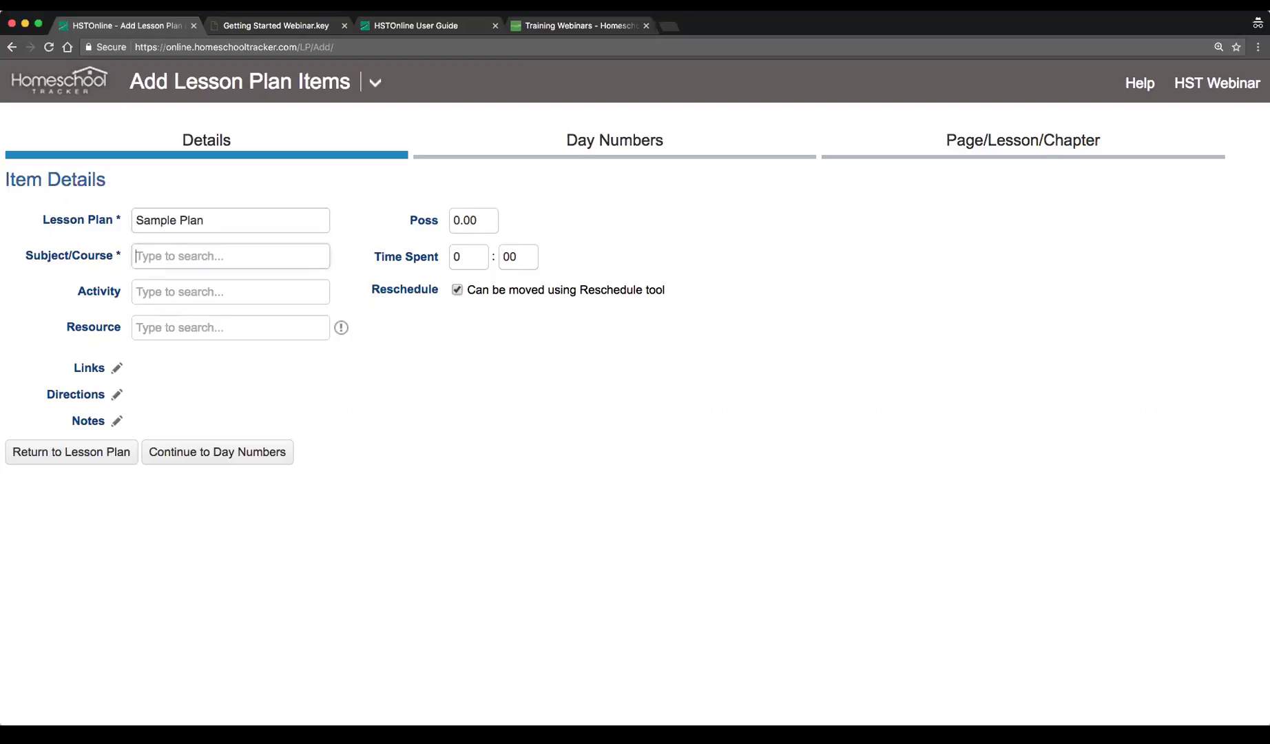
Set the items' subject to History/Ancient History 1, activity to Lesson, resource to All About Spelling Level 7 Teacher's Manual, and possible points to 10
click(249, 309)
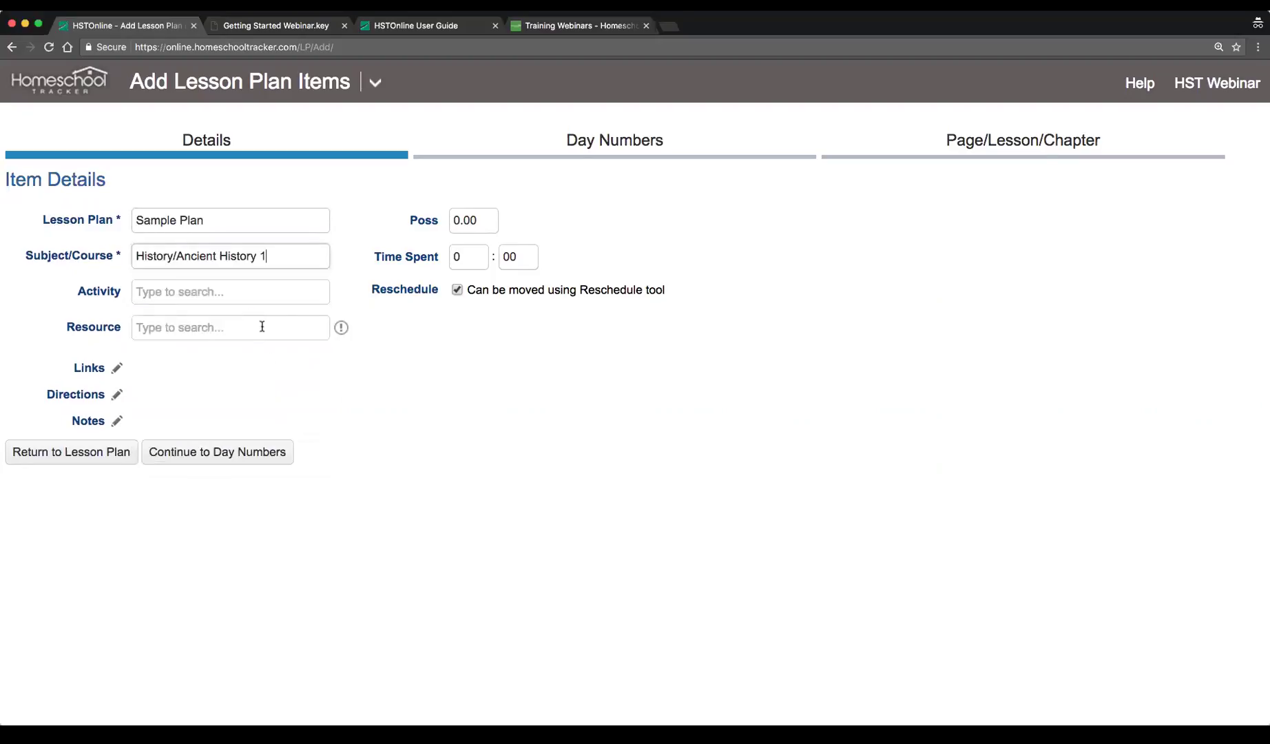
click(170, 293)
text(Less)
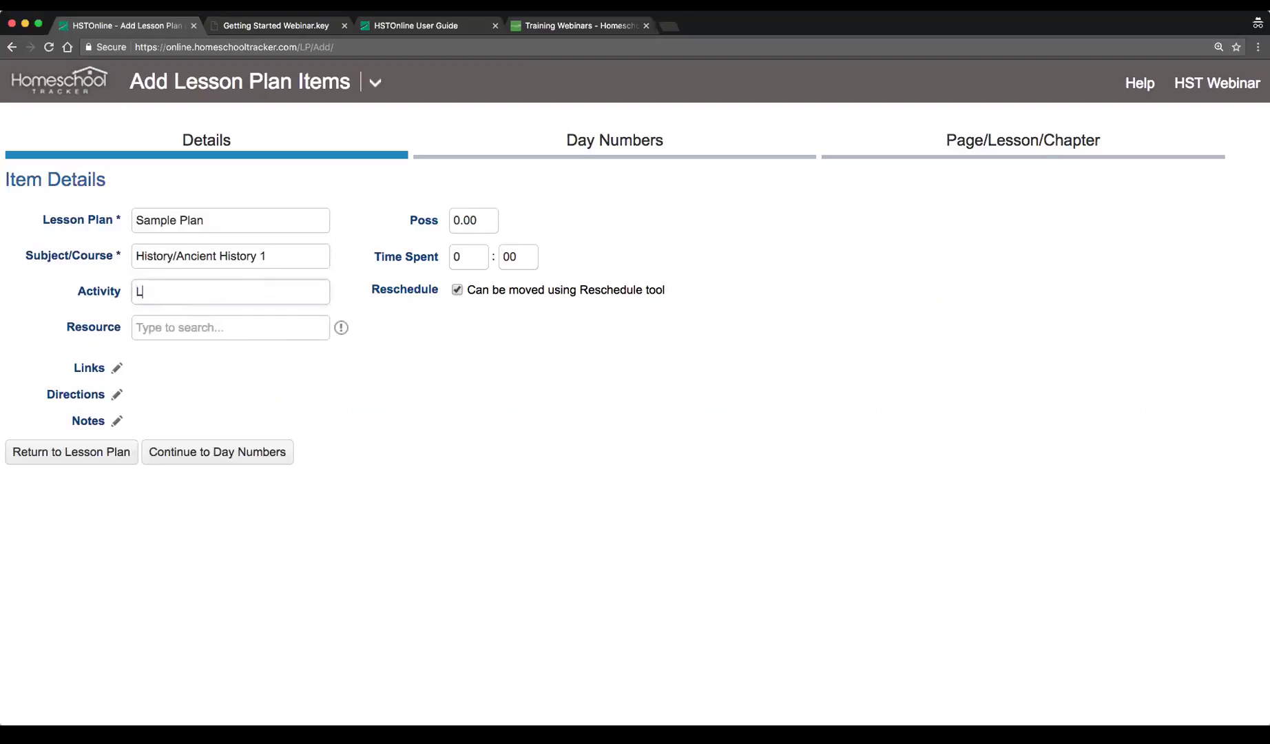
click(251, 323)
click(249, 326)
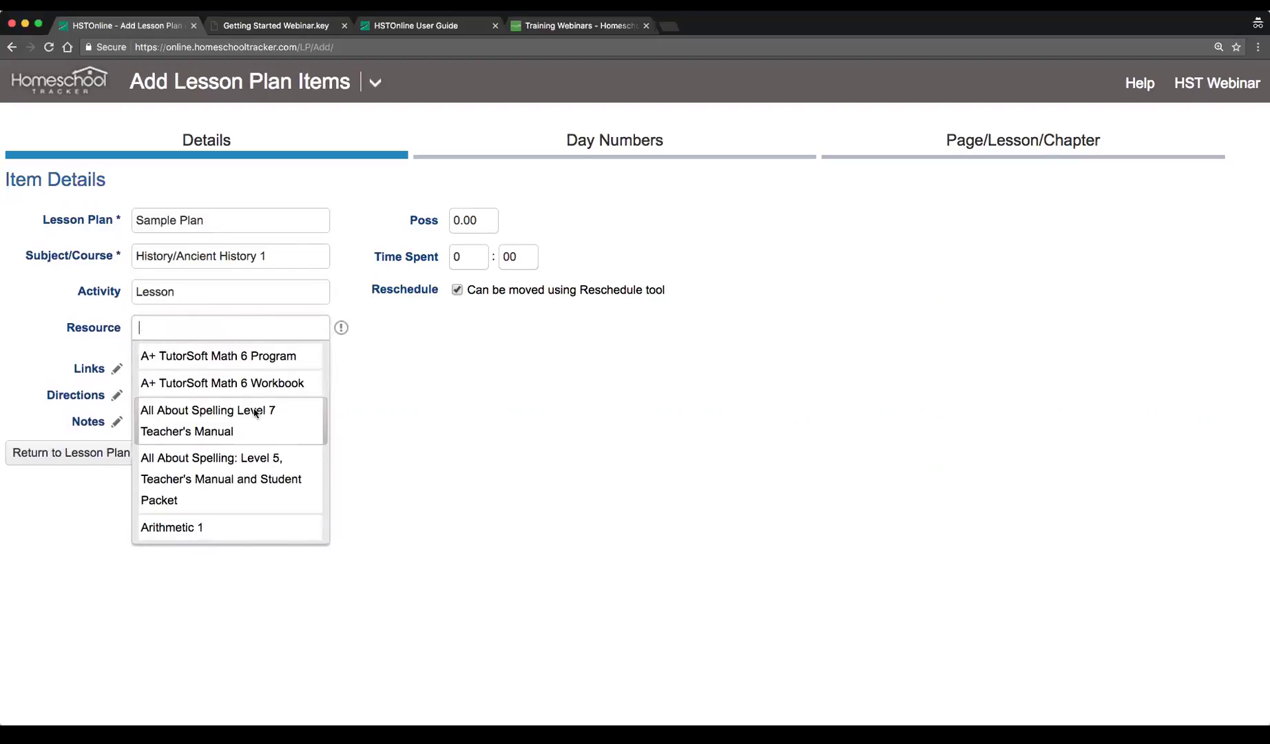
click(250, 406)
click(479, 224)
text(10)
key(Tab)
click(256, 460)
Have the day numbers start on 1 and increment by 1
click(79, 224)
click(227, 229)
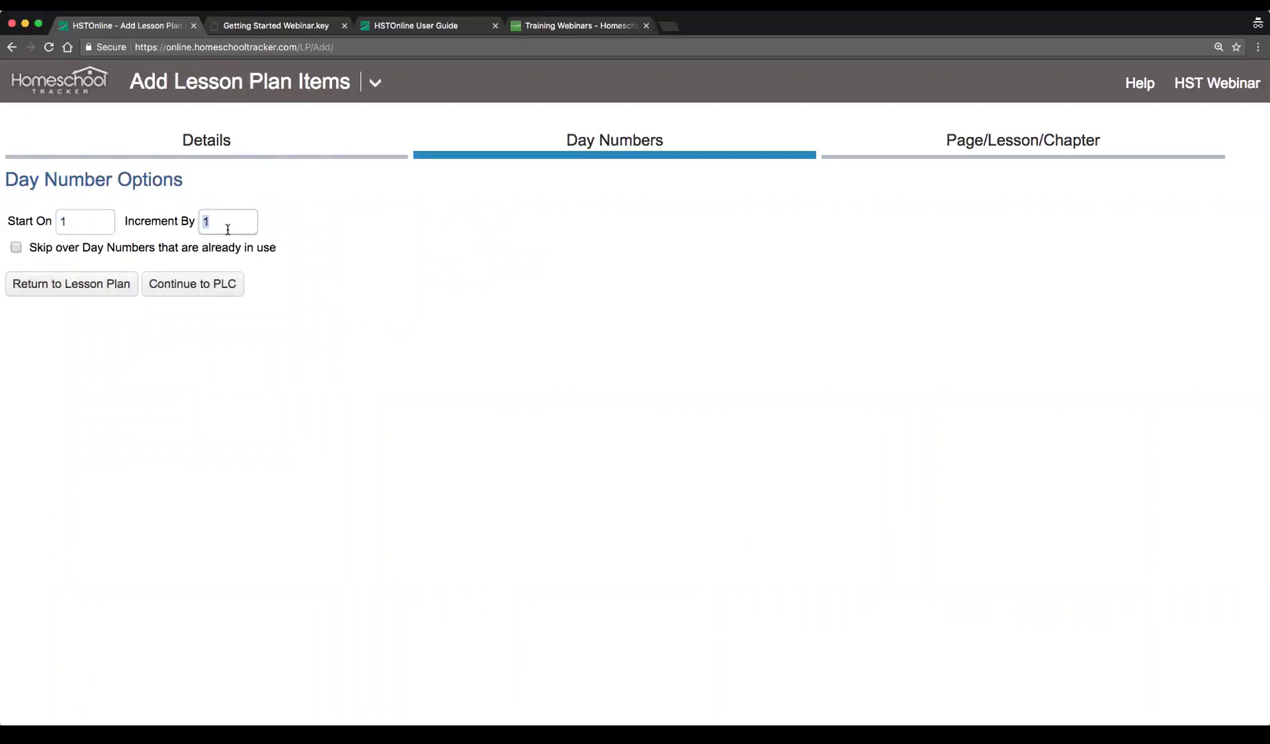
text(3)
click(219, 291)
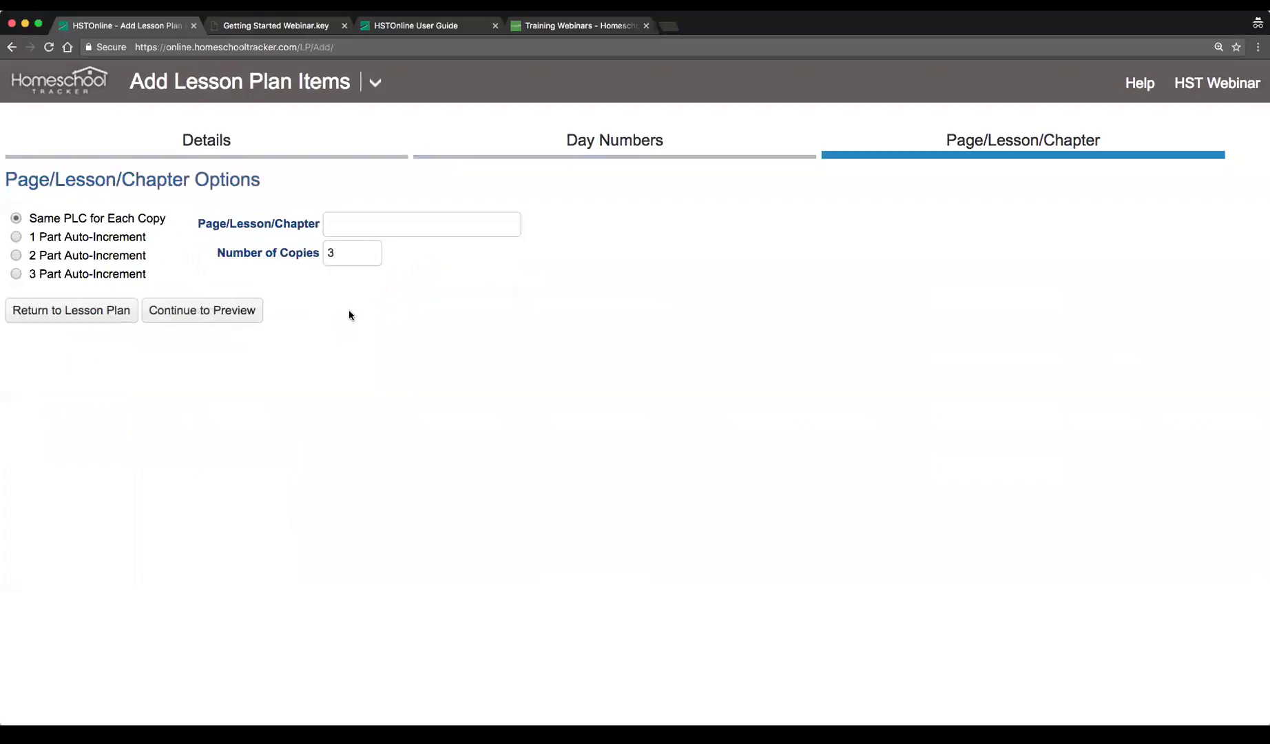
Number the items with 1 Part Auto-Increment, using the leading text Lesson and ending with 15, and preview them
click(81, 241)
drag(283, 295, 195, 294)
text(Lesson)
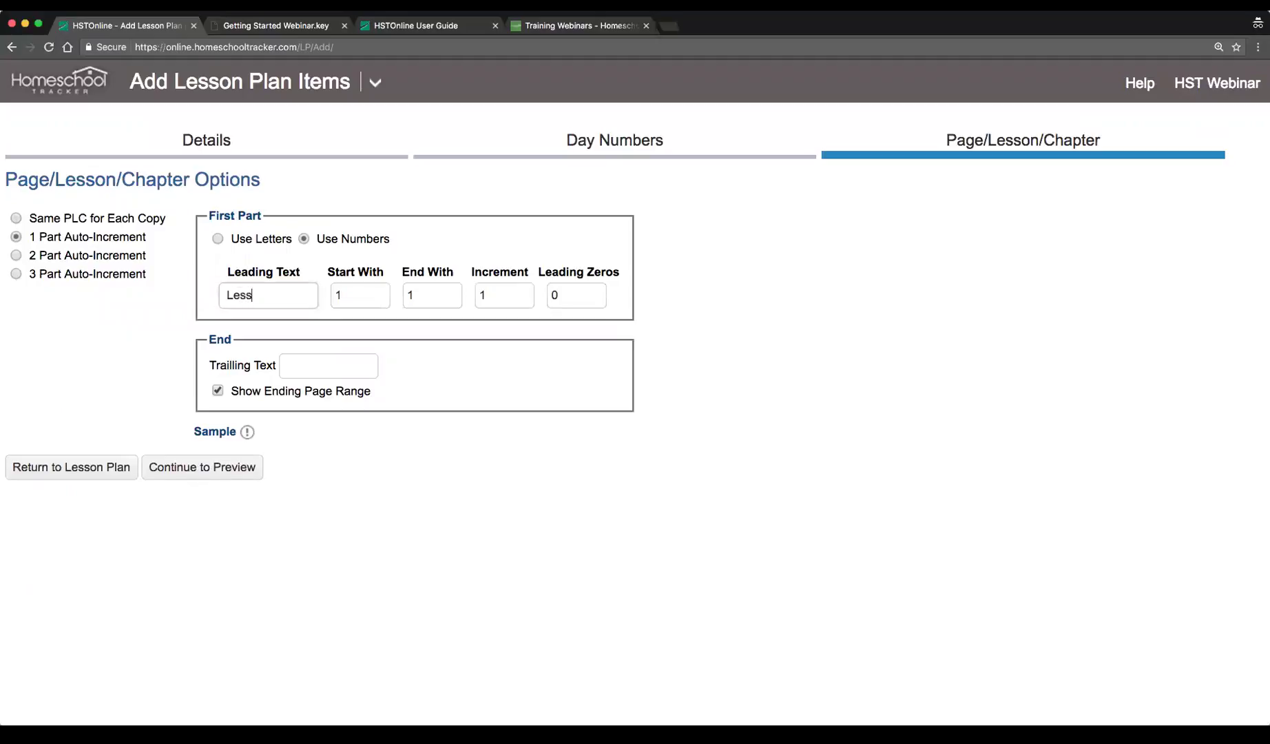
key(Tab)
key(Tab)
text(15)
click(205, 472)
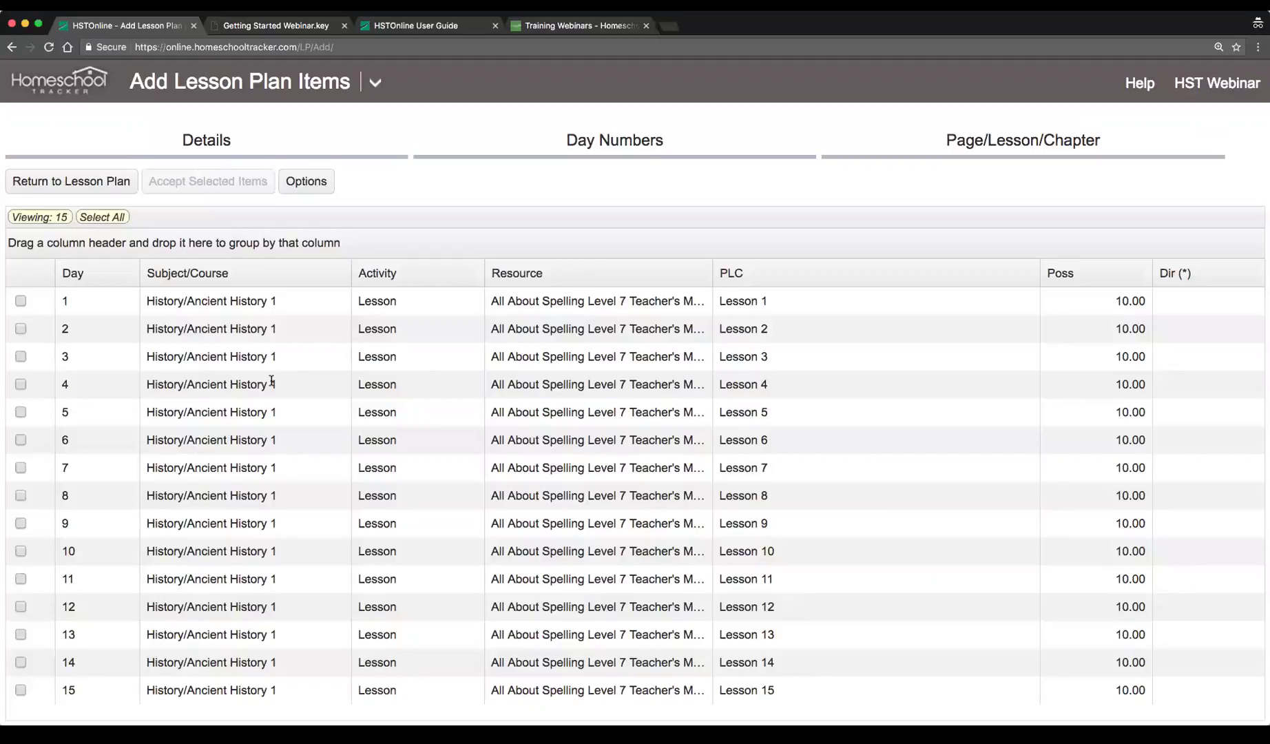
Select all the previewed items, Lesson 1 through Lesson 15, and accept them into the lesson plan
scroll(272, 381, down, 1)
scroll(272, 381, down, 1)
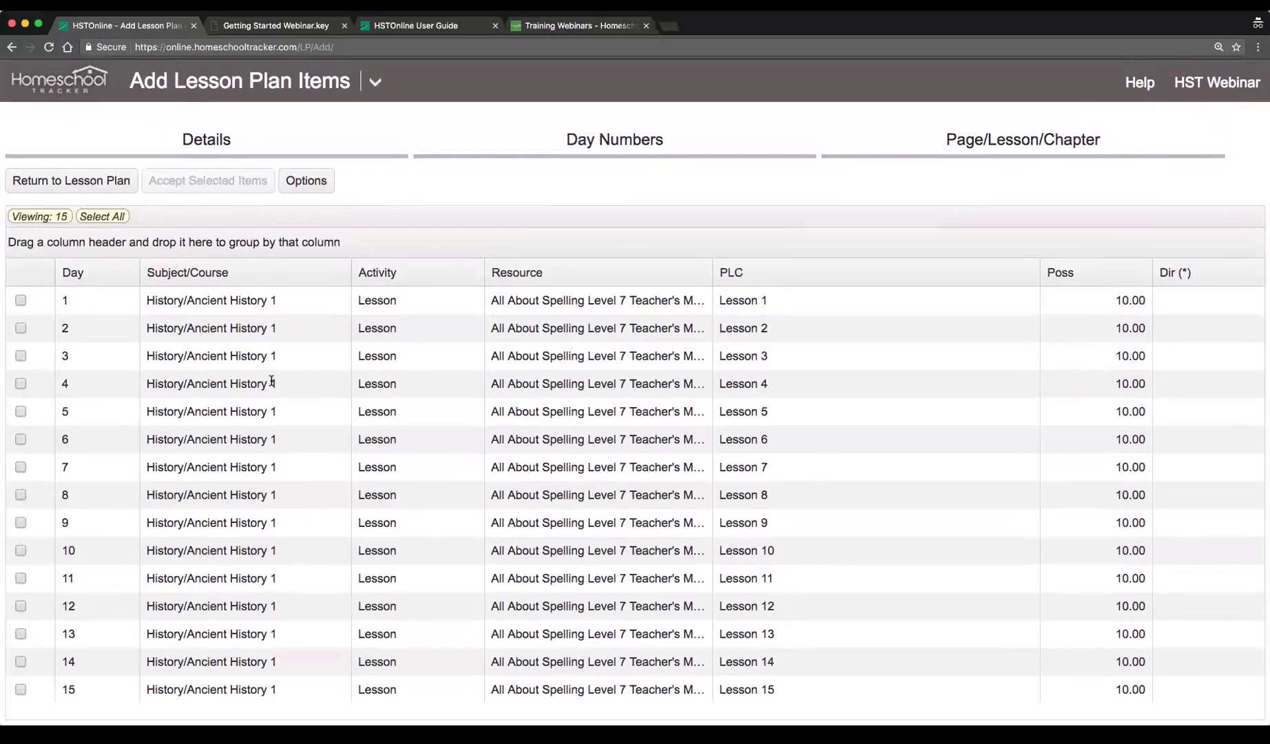
click(91, 303)
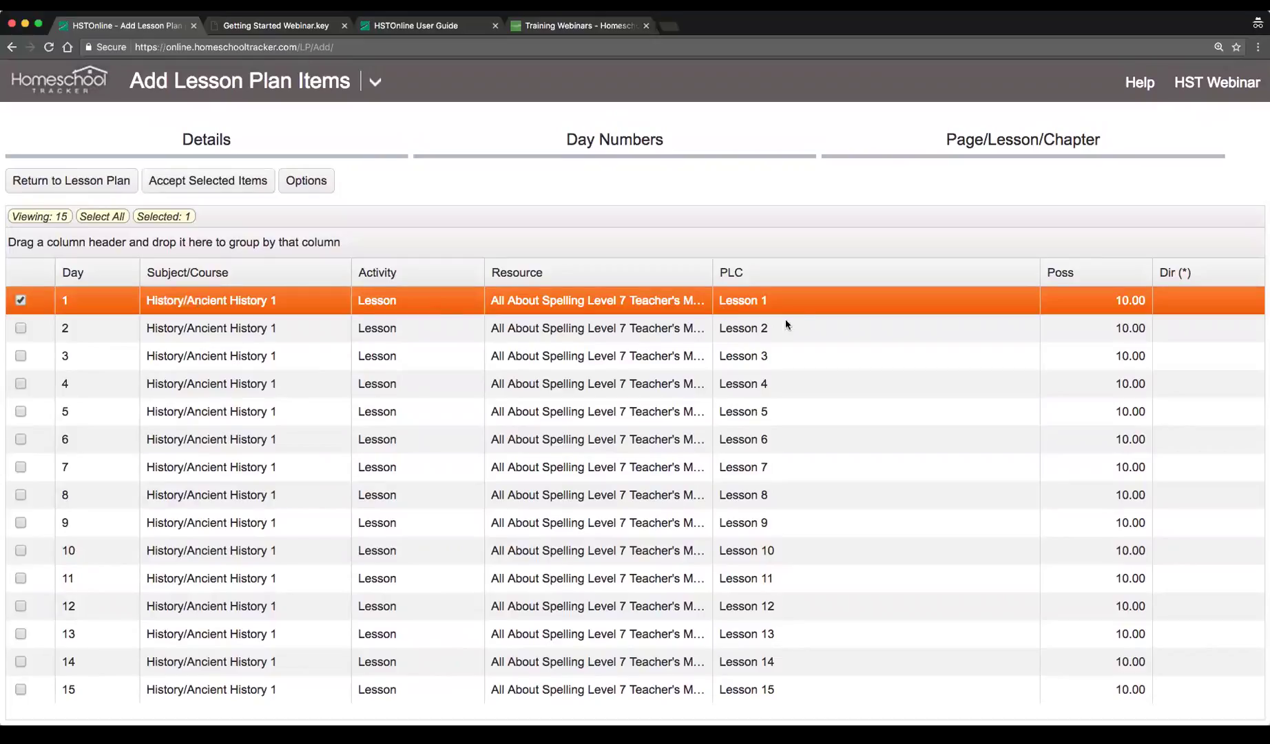
click(788, 689)
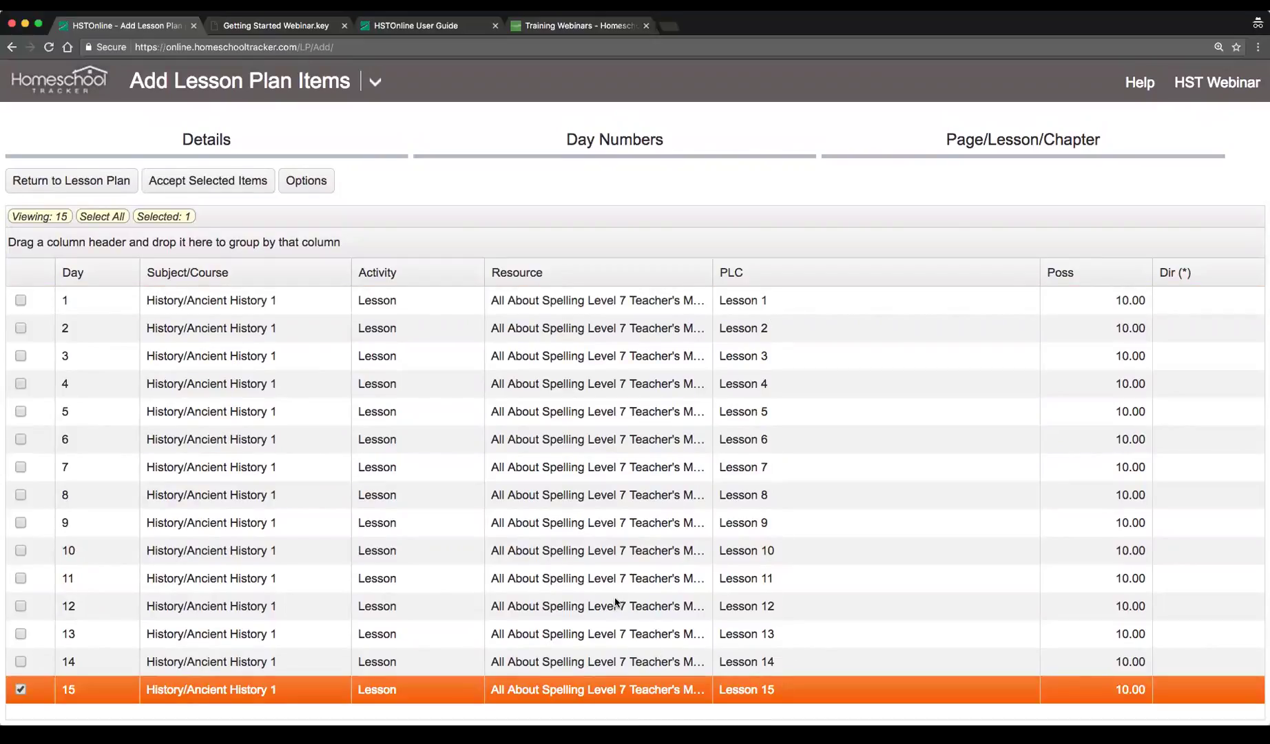
scroll(320, 485, up, 2)
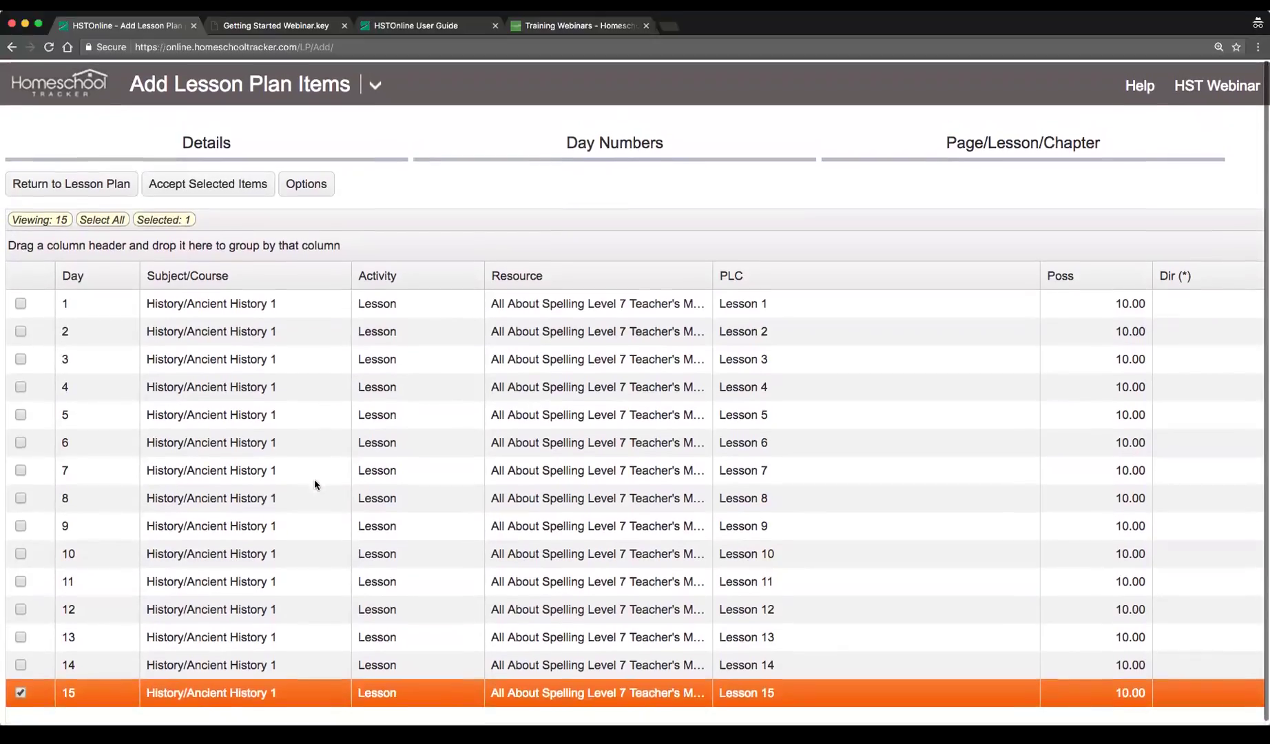
click(91, 218)
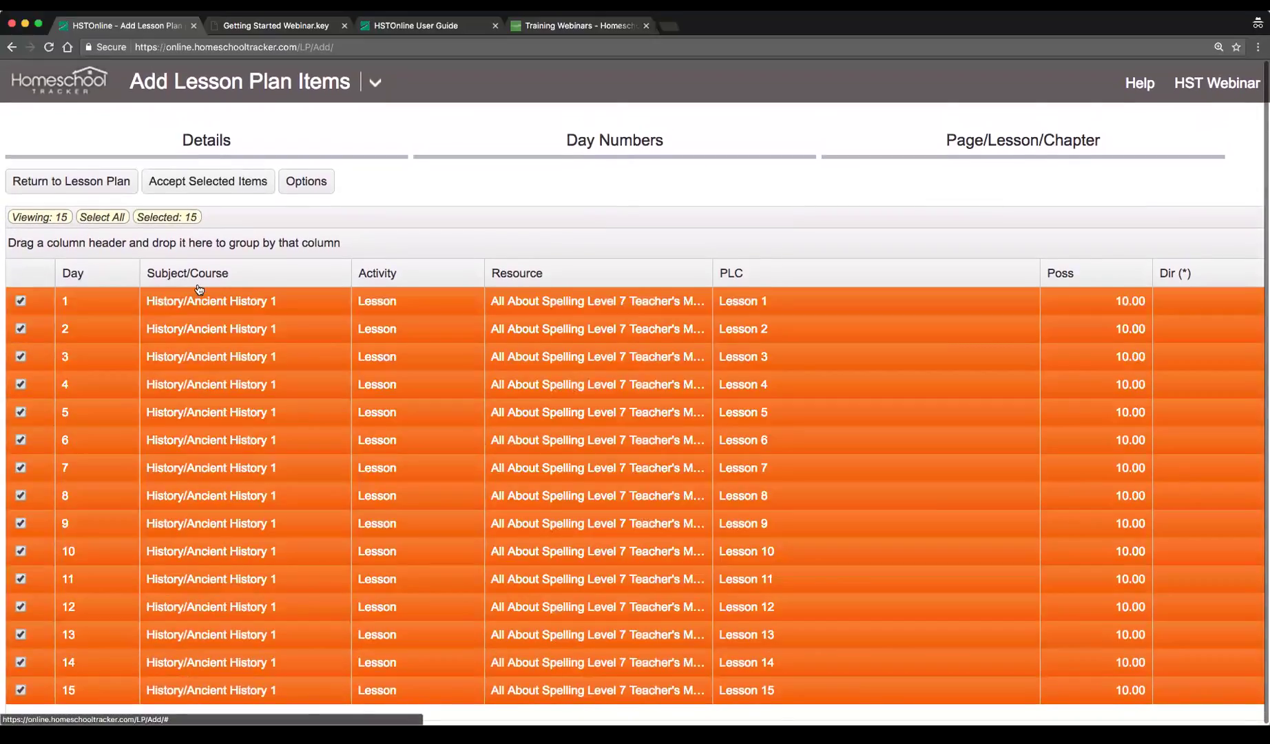
click(202, 190)
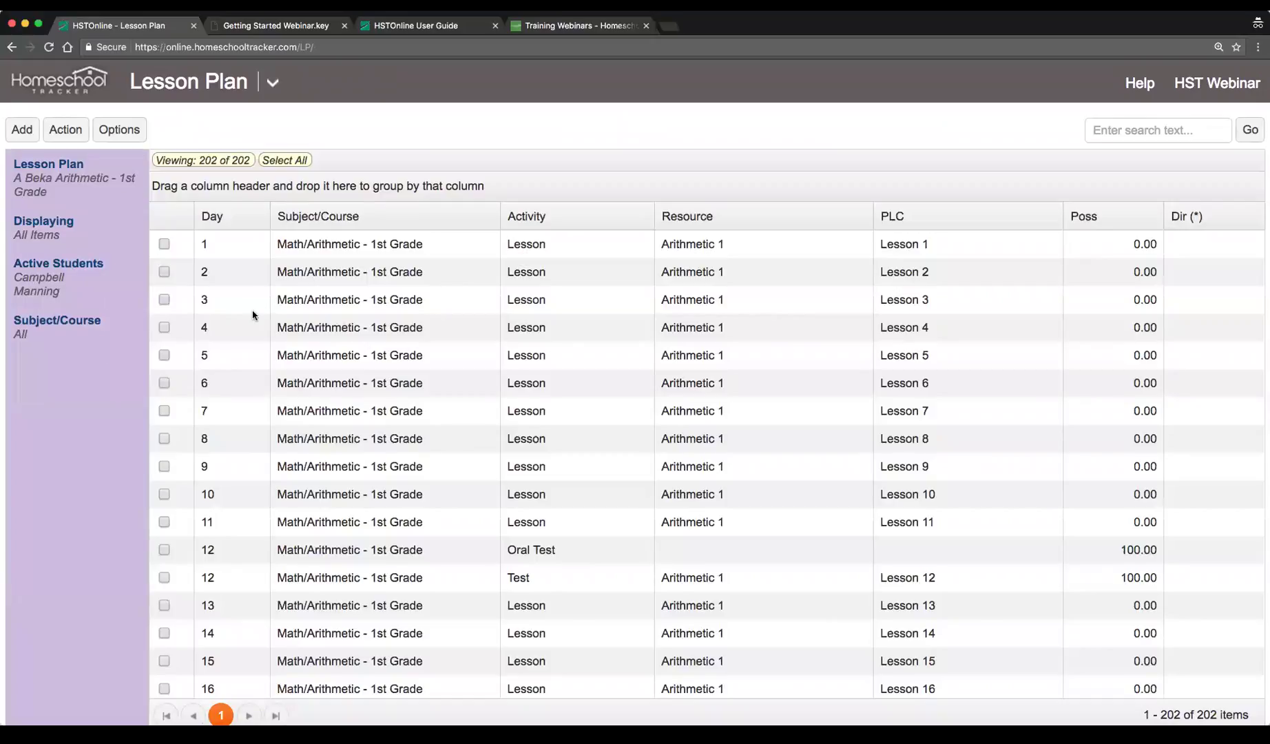
Load Sample Plan as the displayed lesson plan and look over its items
scroll(260, 307, up, 2)
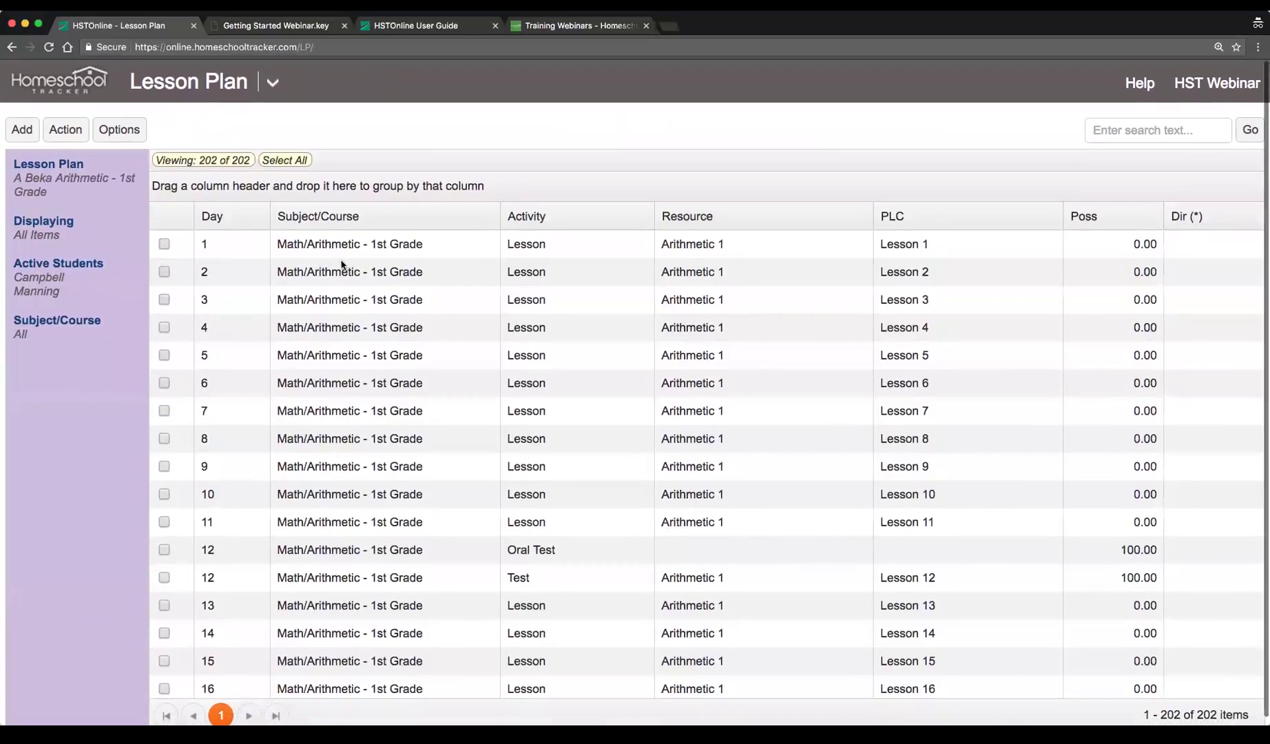
click(53, 180)
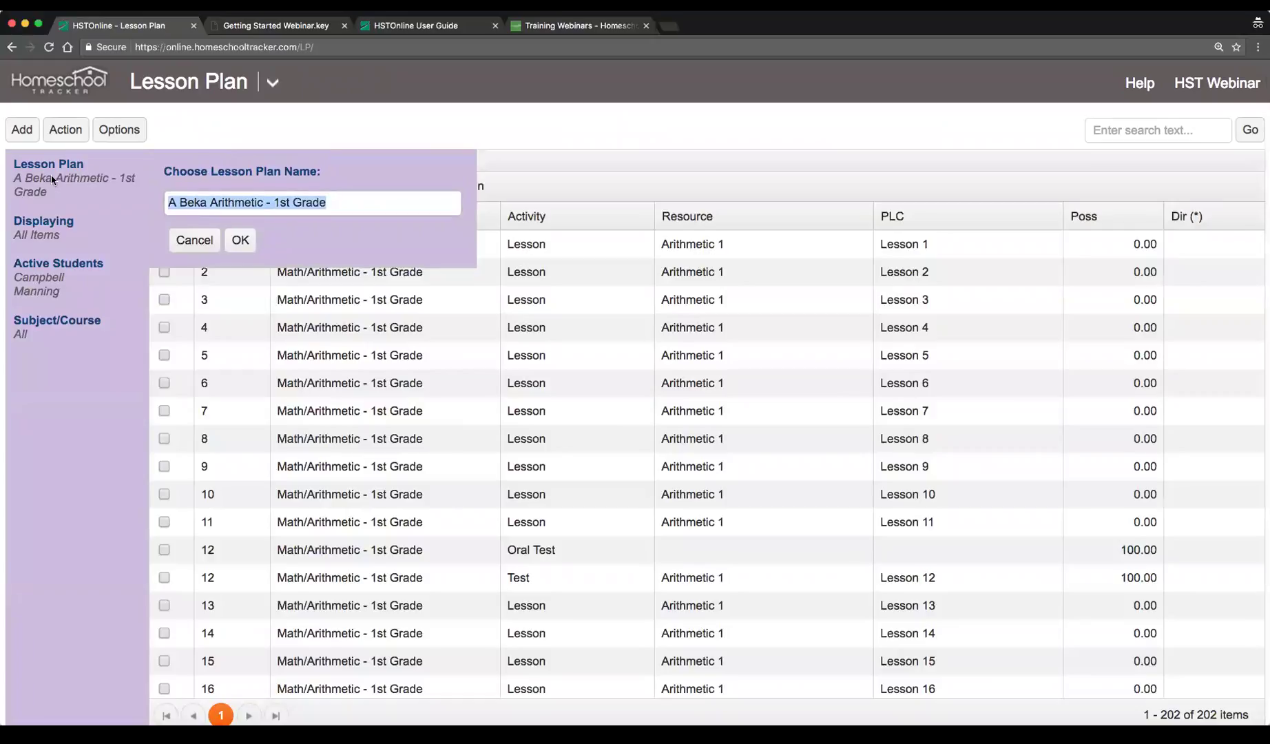
text(sample)
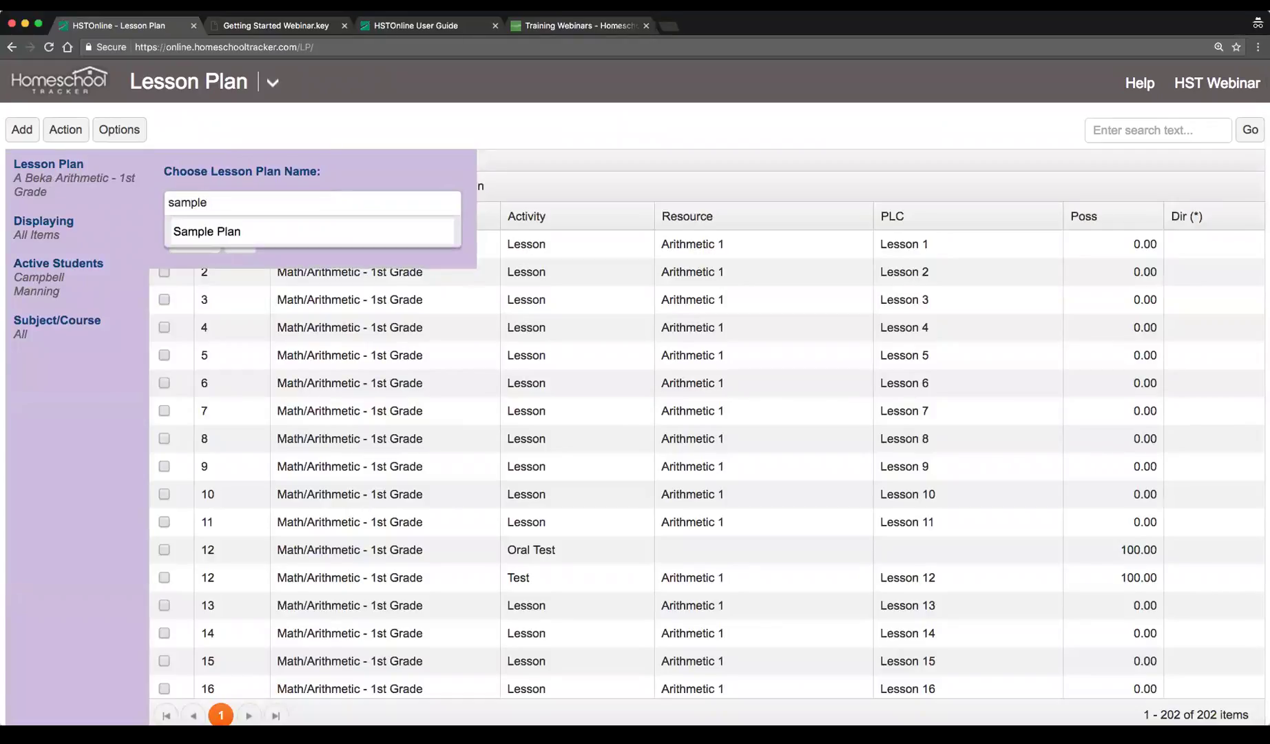
click(243, 233)
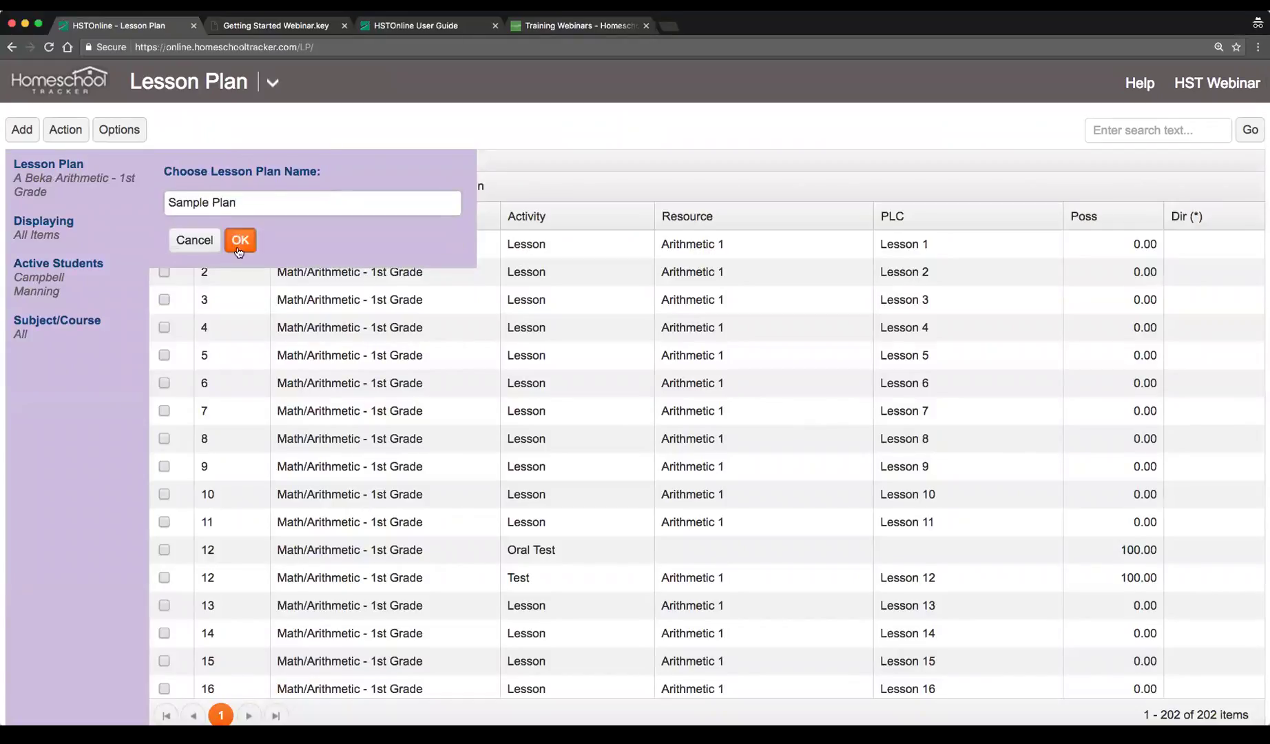
click(238, 245)
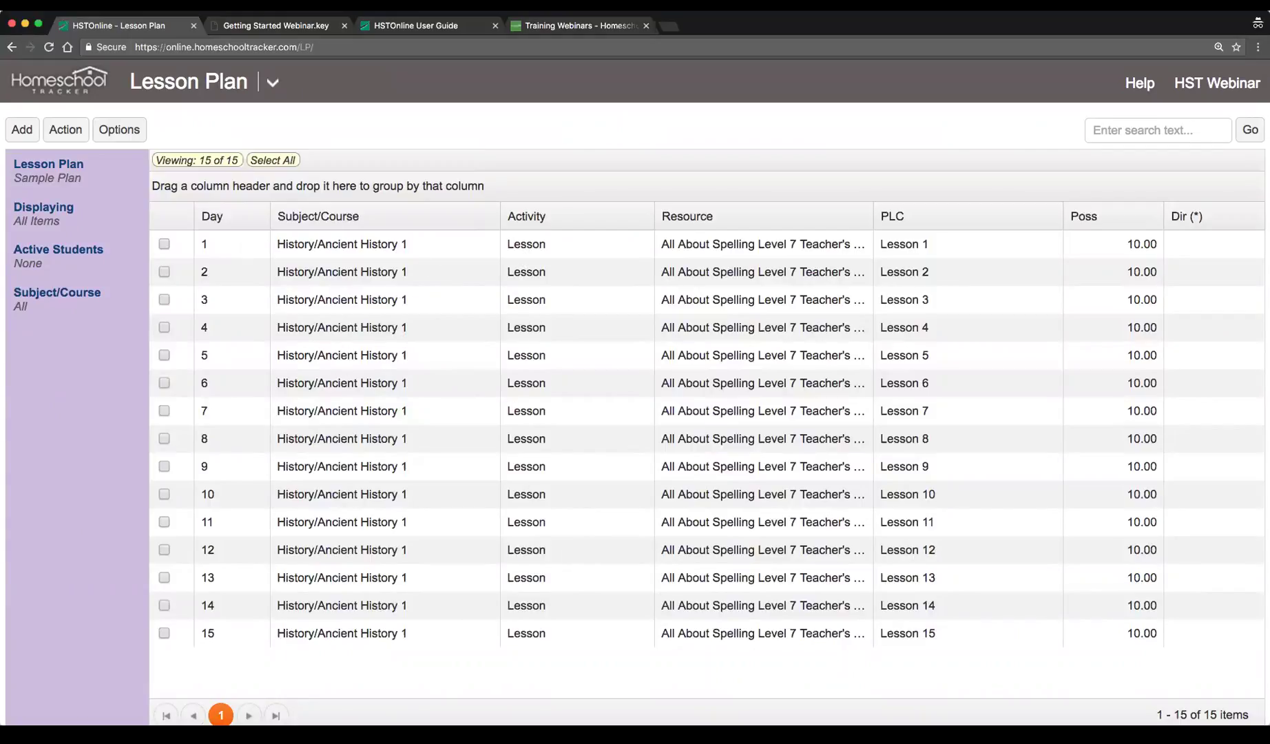
scroll(924, 625, down, 2)
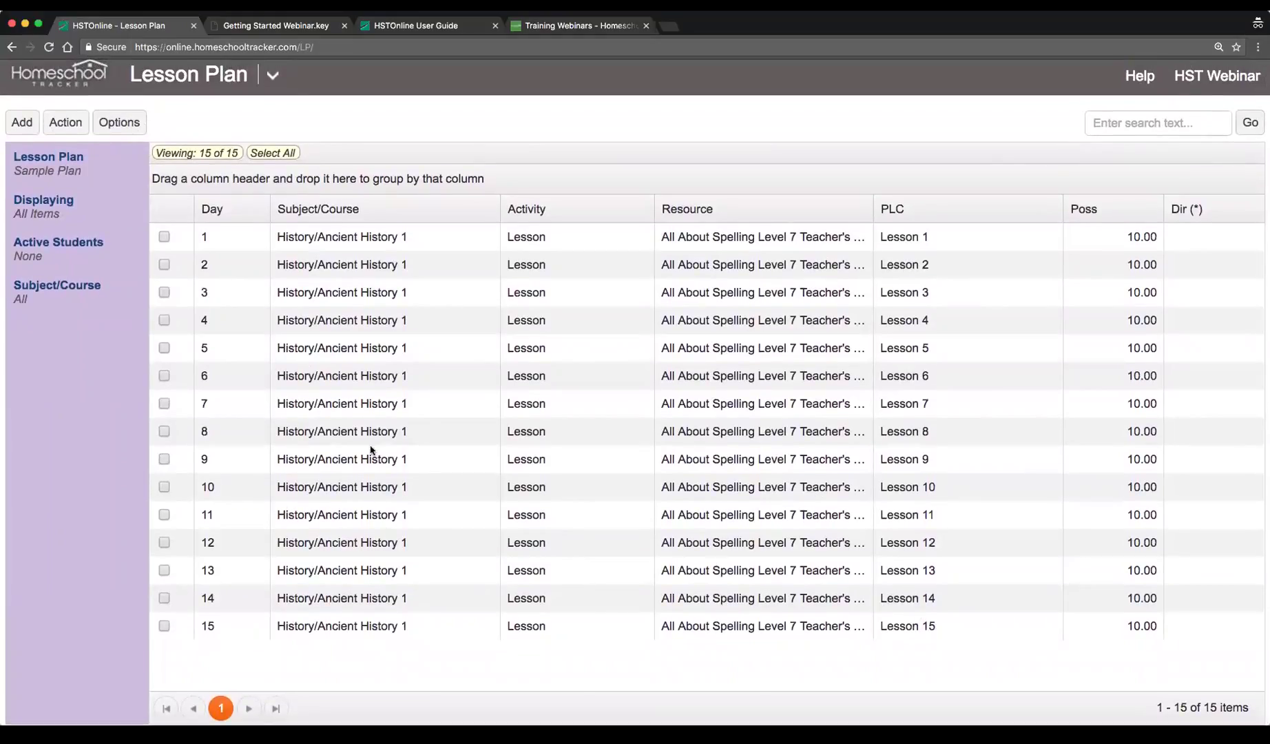
Start a single new item in Sample Plan with subject History/Ancient History 1 and activity Test
click(21, 121)
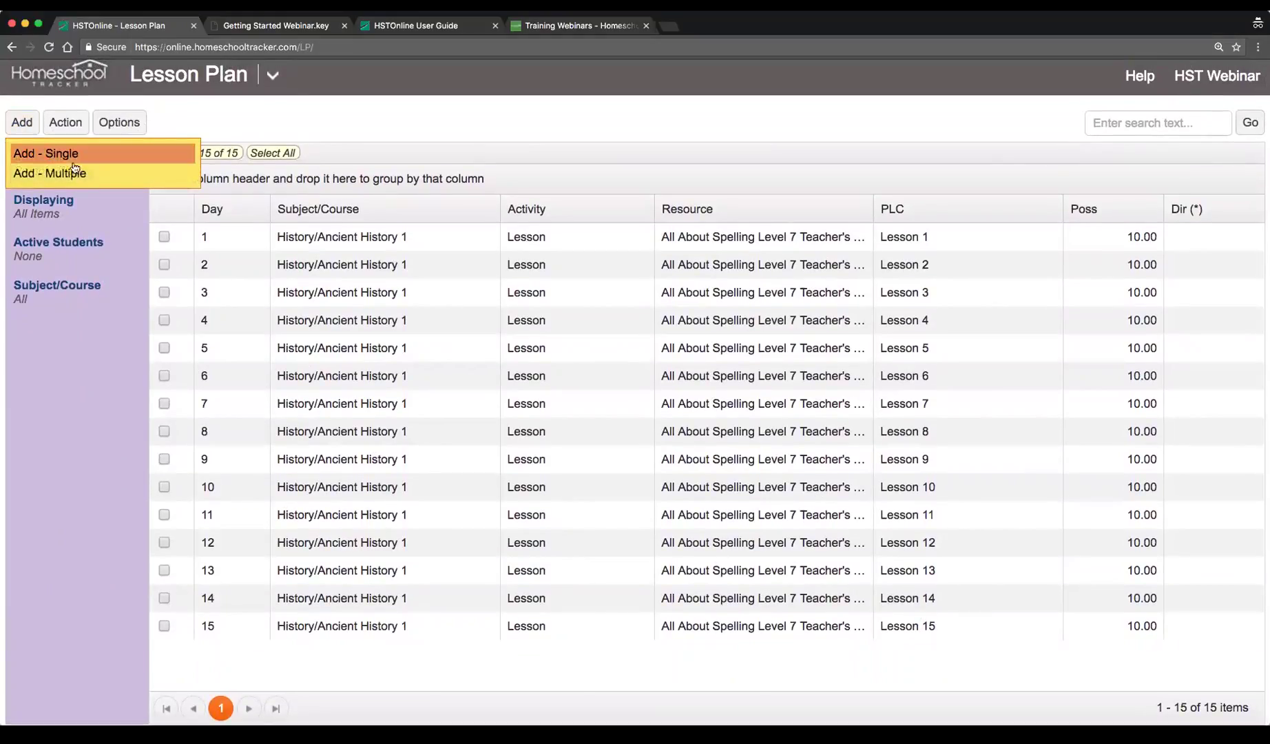
click(77, 157)
click(495, 174)
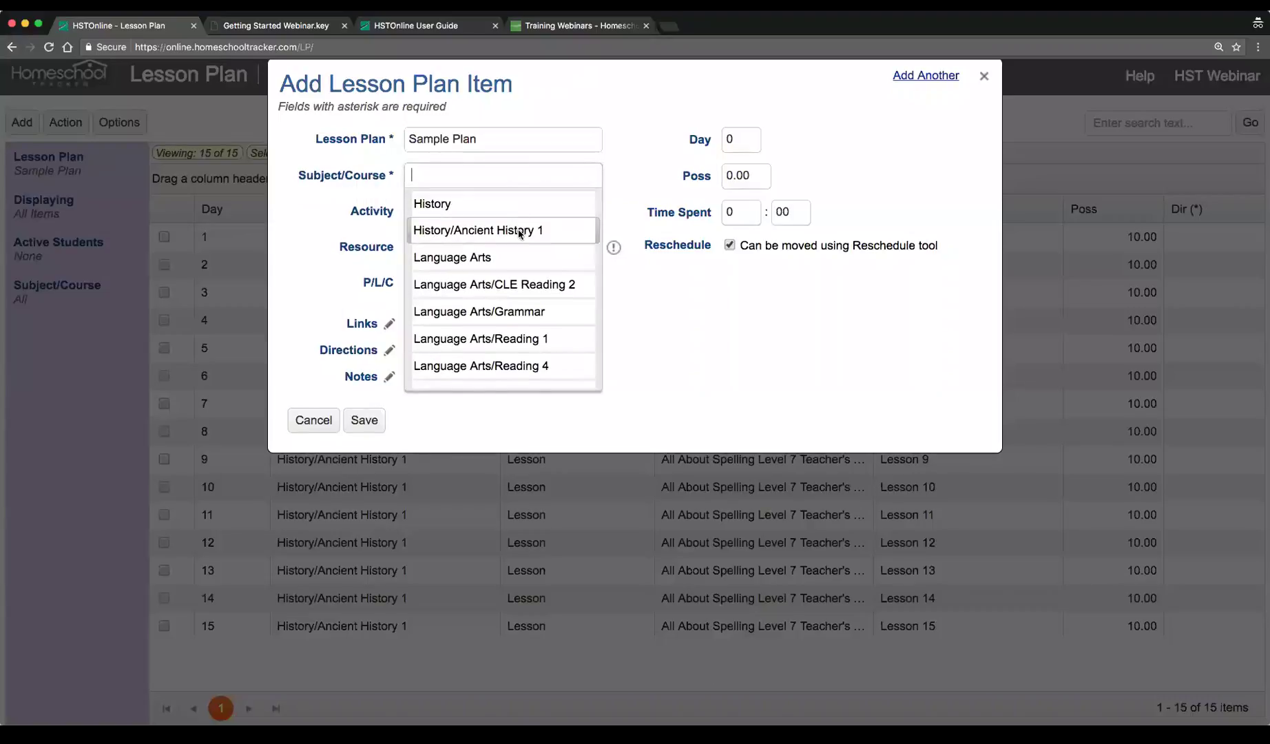
click(517, 226)
click(513, 218)
text(Test)
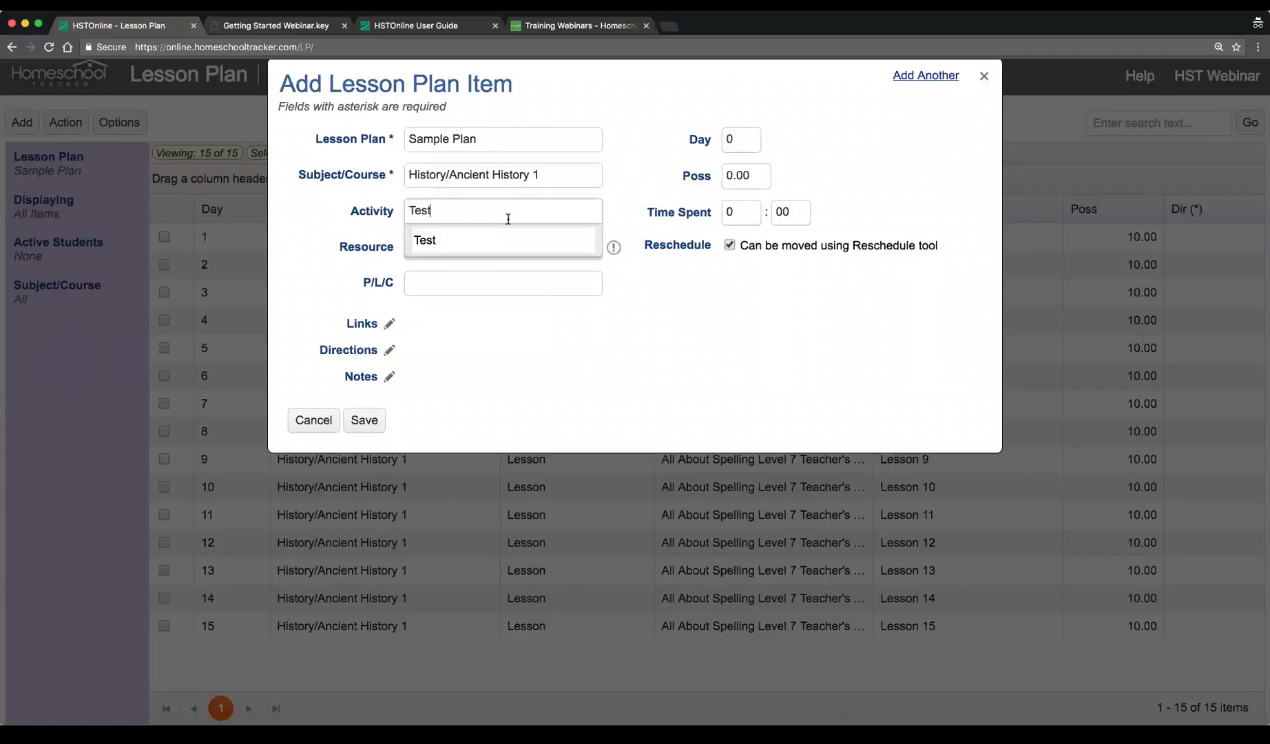
click(501, 239)
Give the Test item 100 possible points, place it on day 16, and save it
click(745, 174)
text(100)
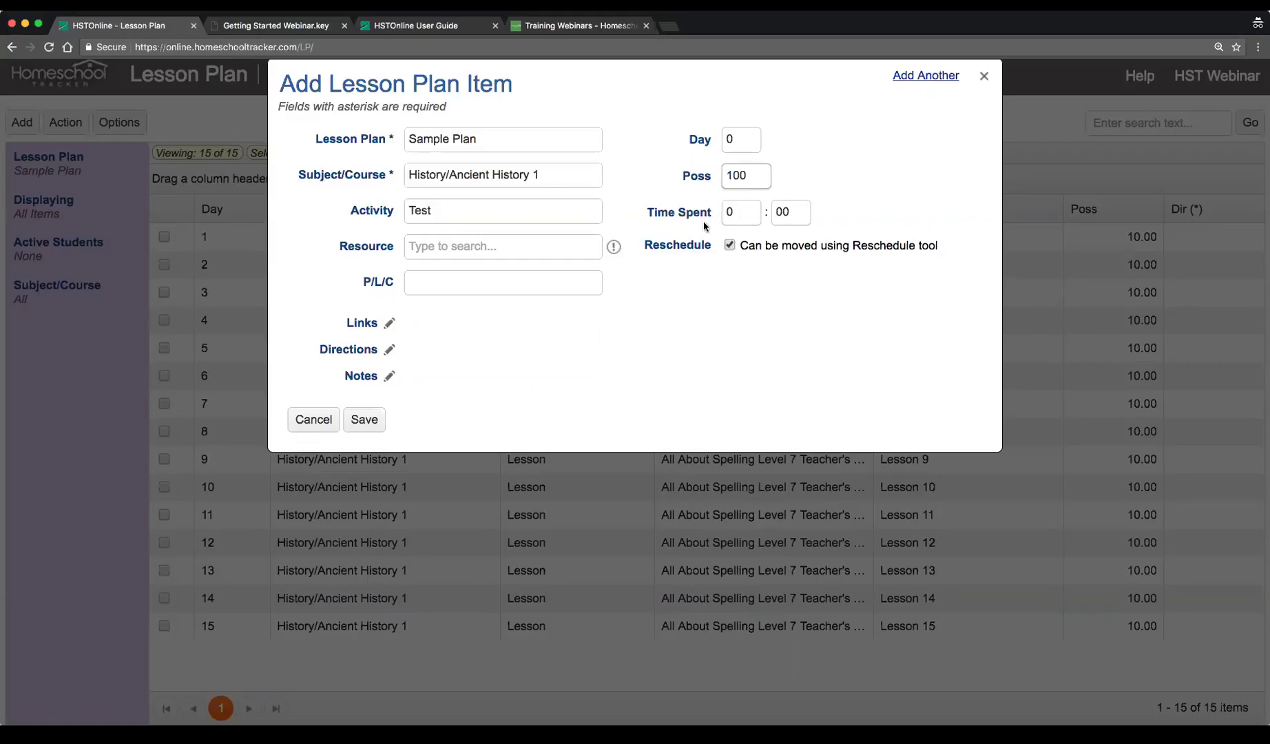
click(744, 139)
text(16)
click(378, 416)
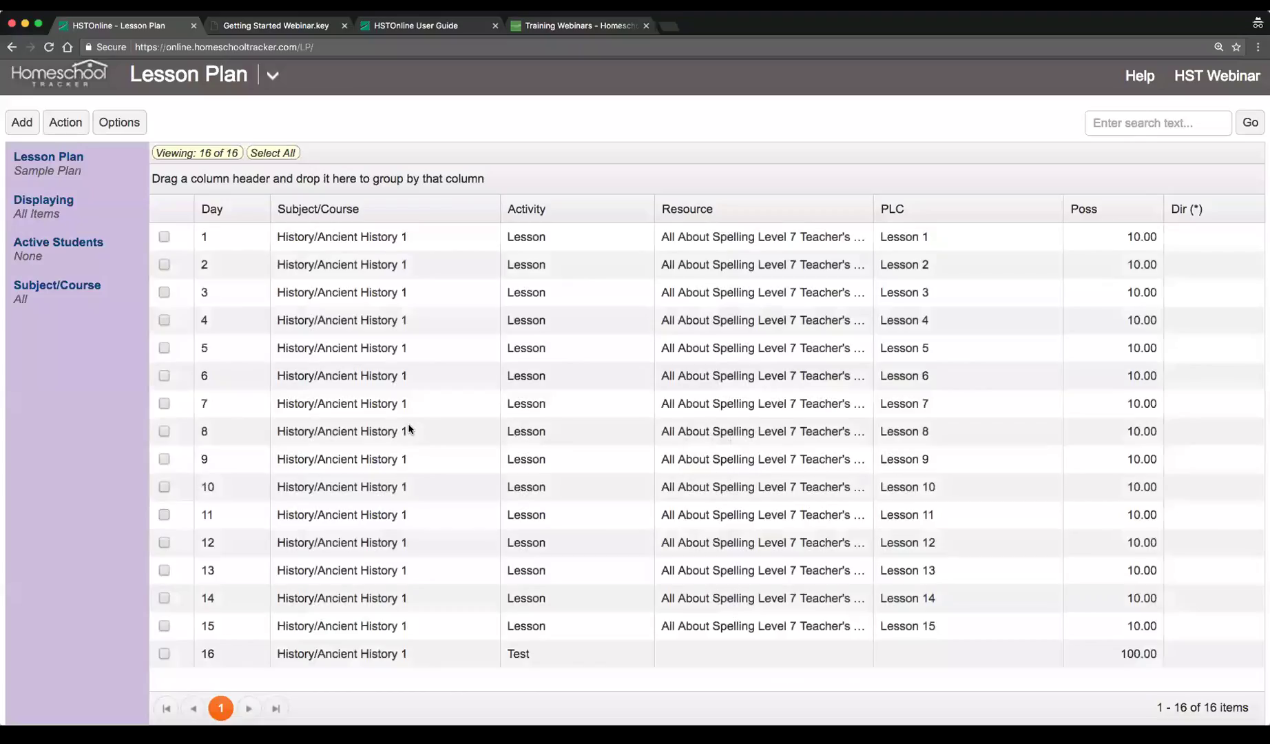
Check the Day 1, Day 2 and Day 16 items in Sample Plan, and switch to the Getting Started Webinar slides
click(371, 238)
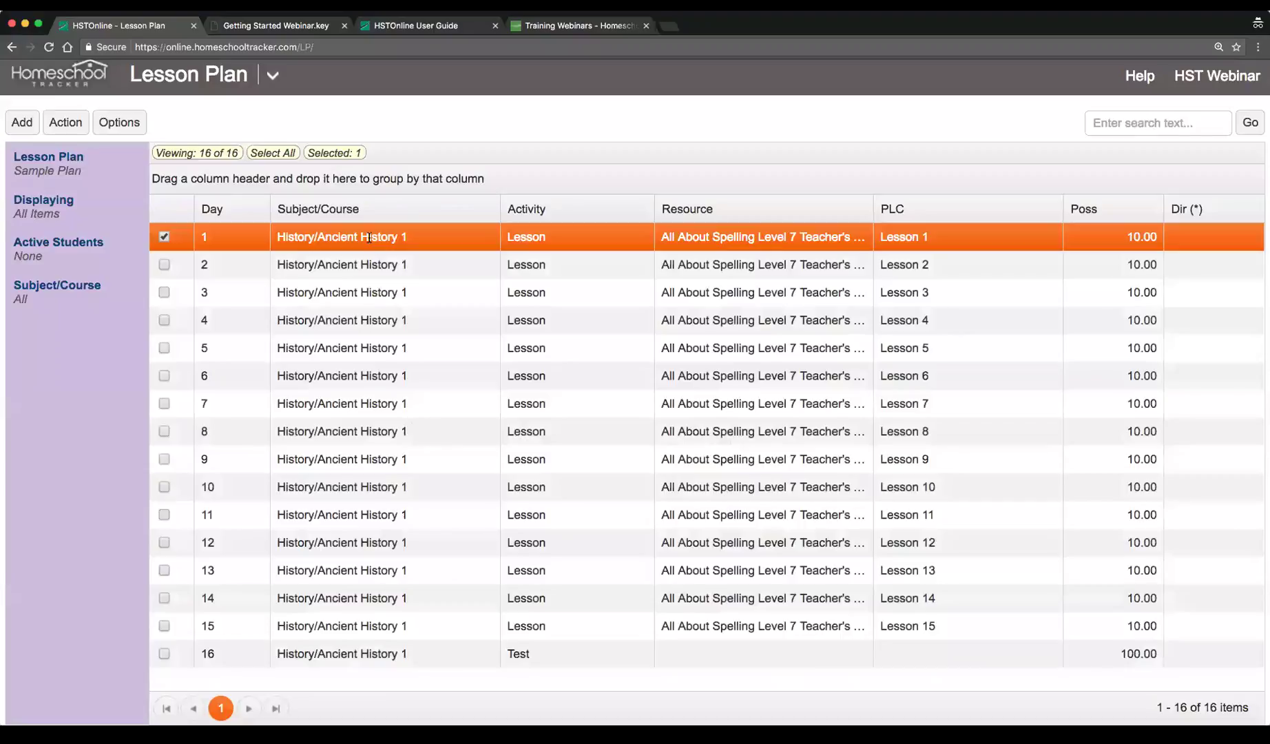
click(371, 265)
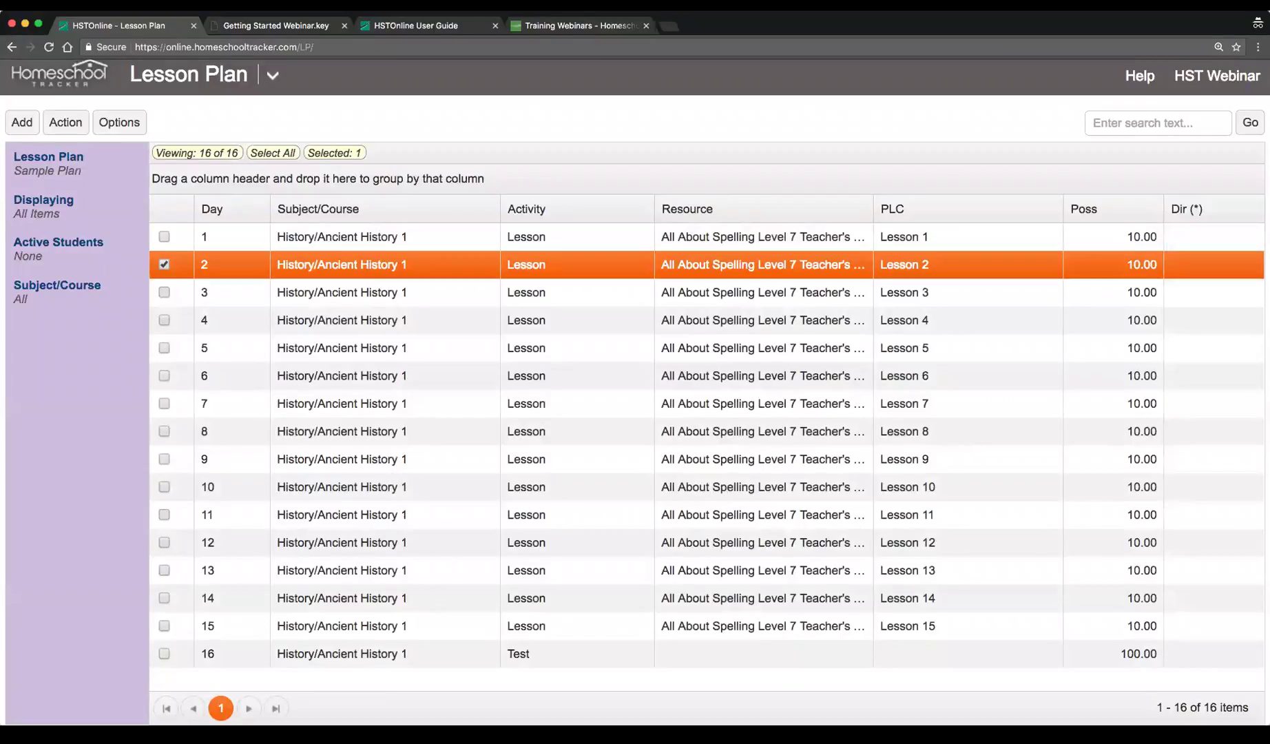
click(857, 660)
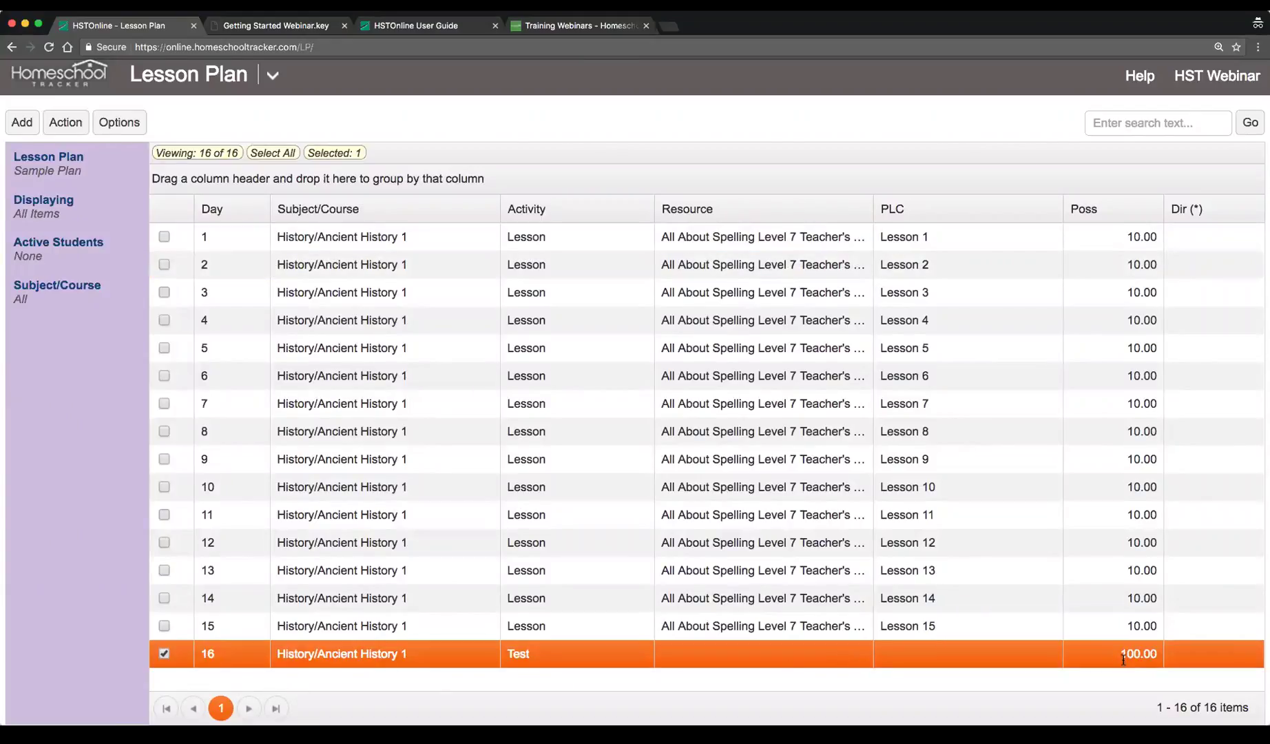
scroll(912, 561, up, 1)
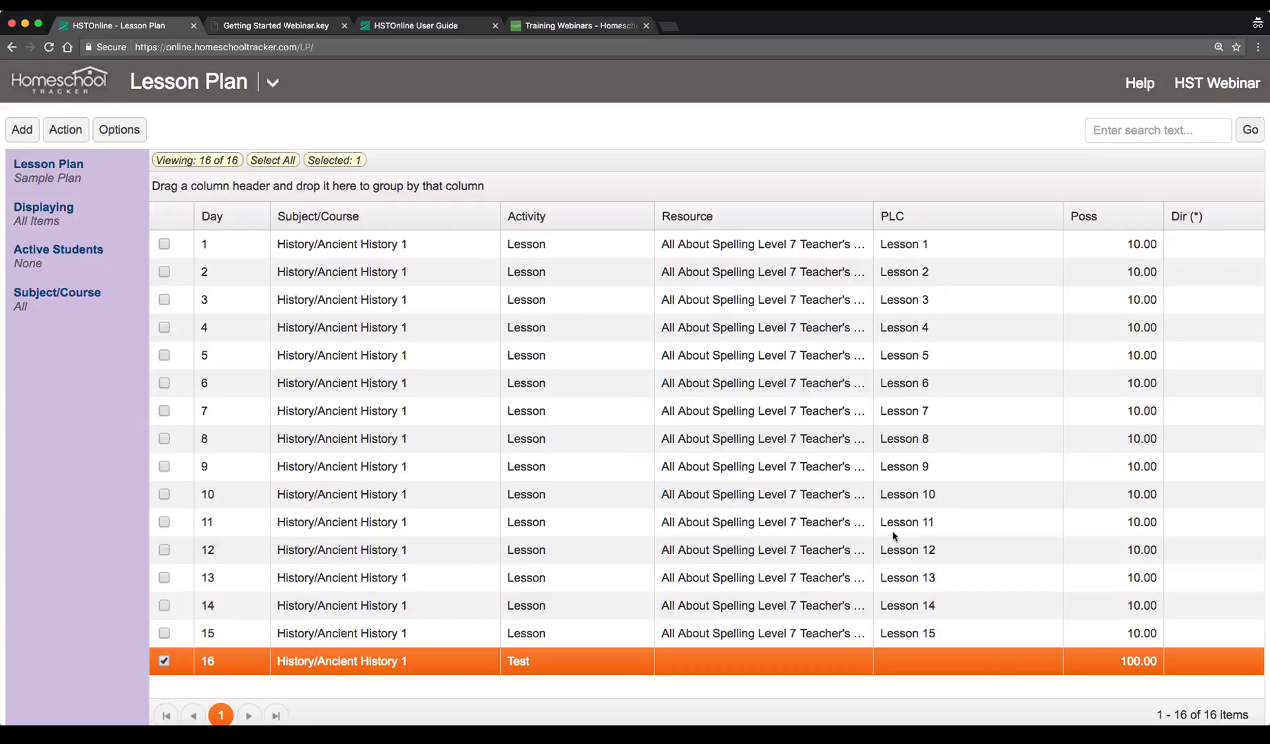
scroll(897, 577, down, 2)
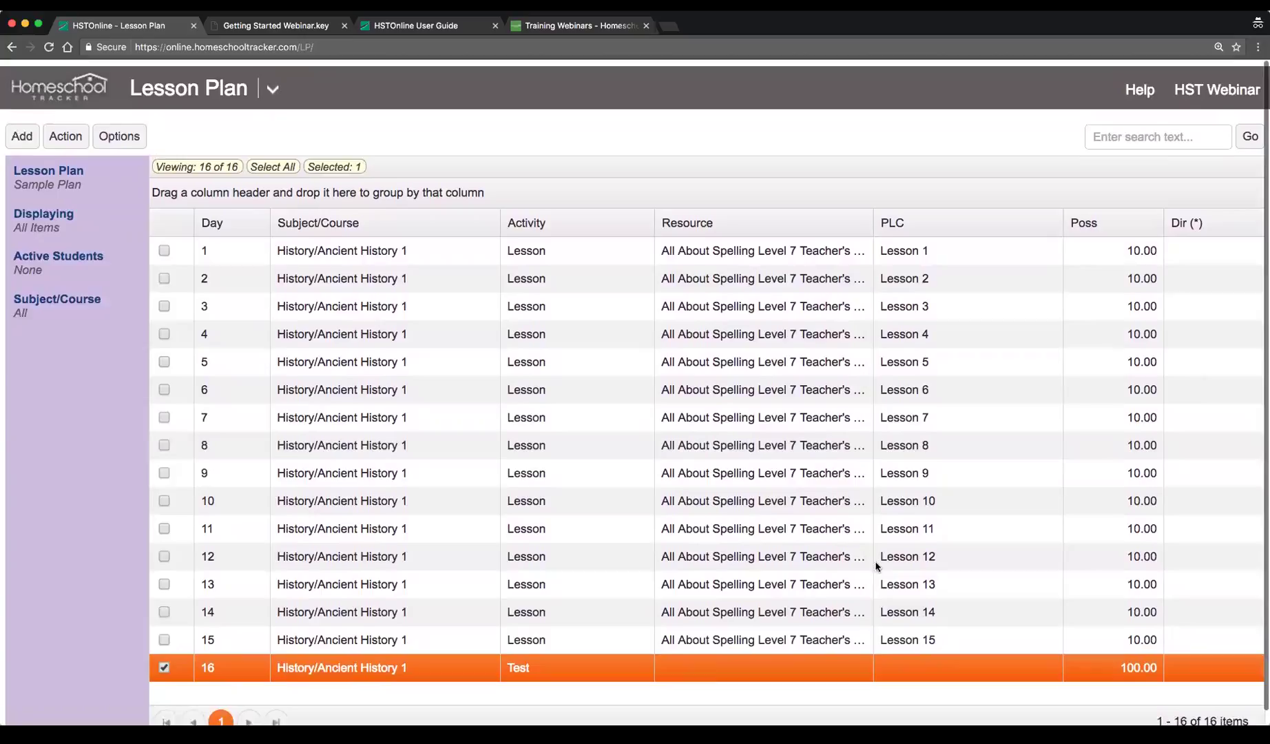
click(243, 27)
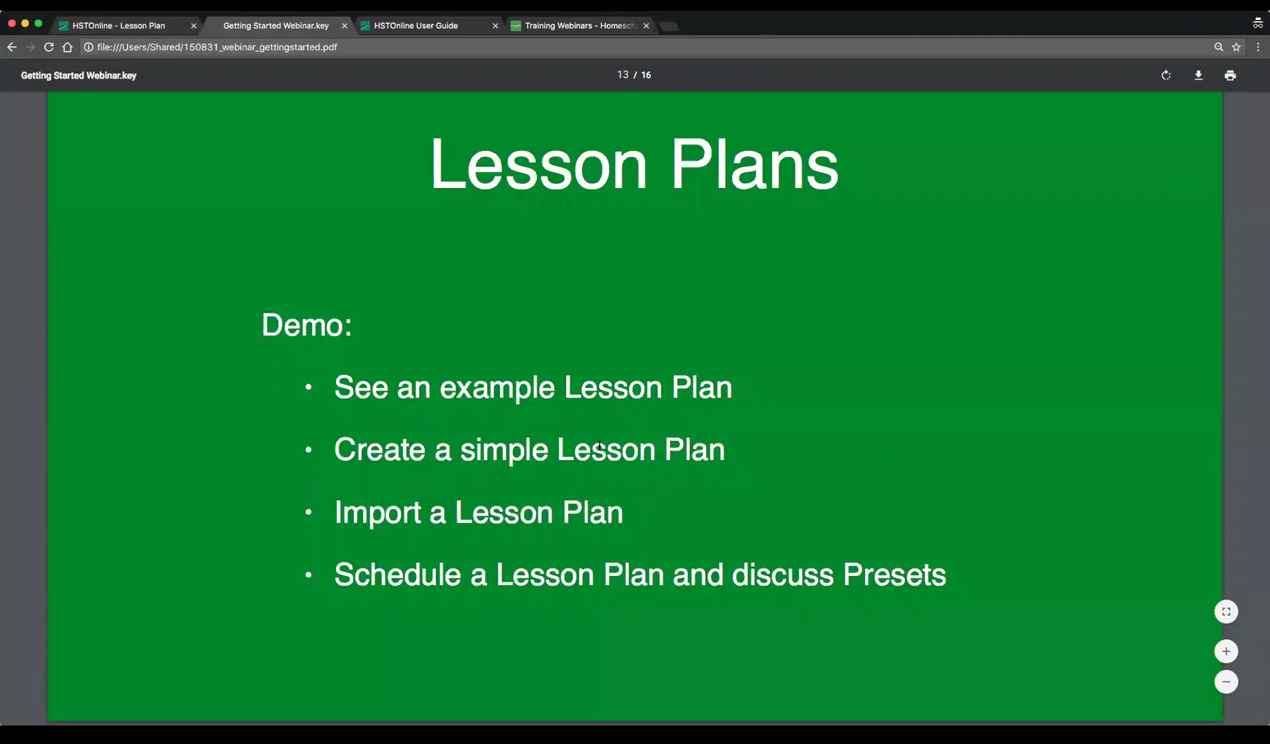
Highlight the Import a Lesson Plan bullet on the slide, then return to Homeschool Tracker and open Shared Lesson Plans
drag(335, 513, 651, 515)
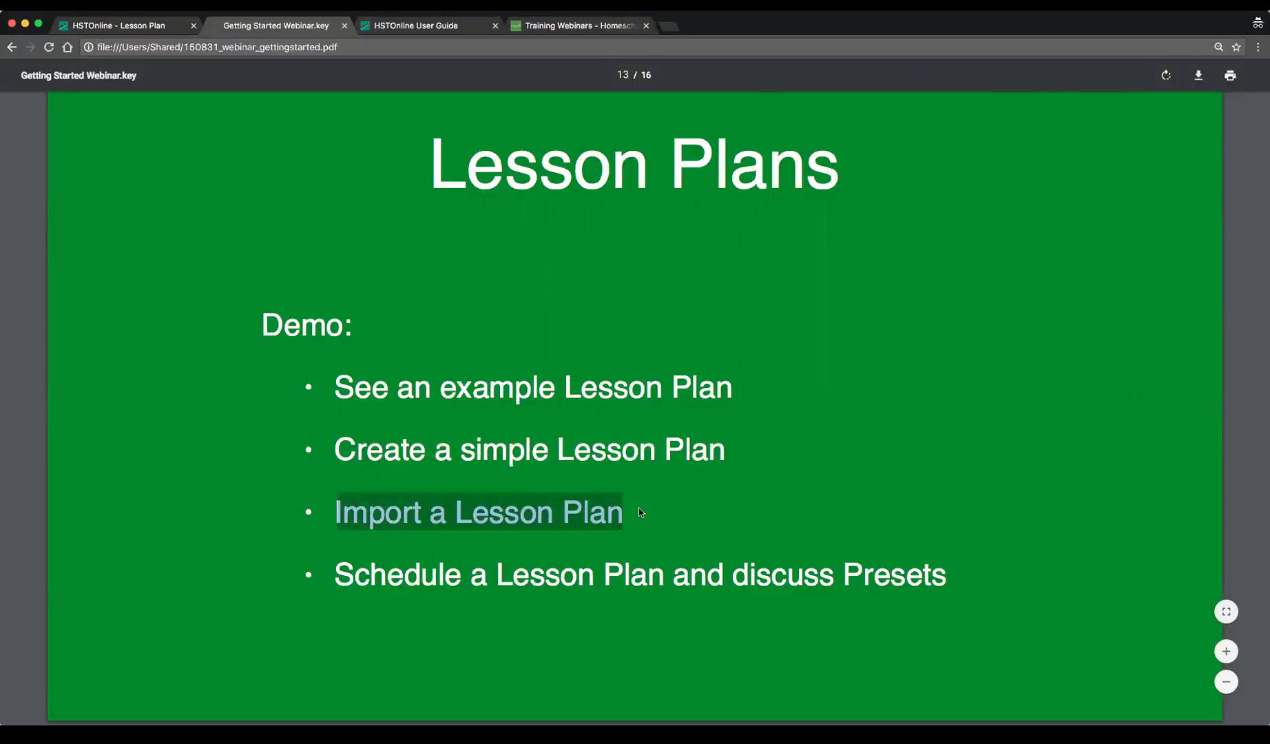
click(116, 28)
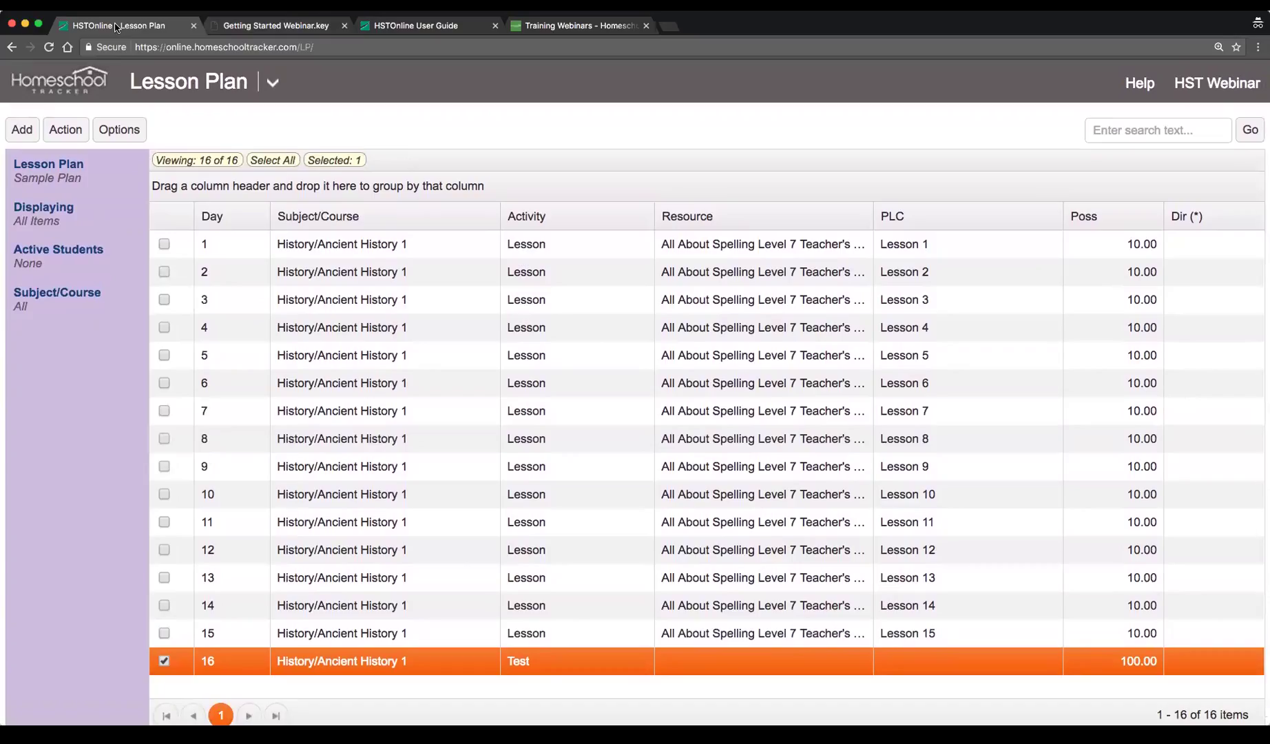
click(273, 88)
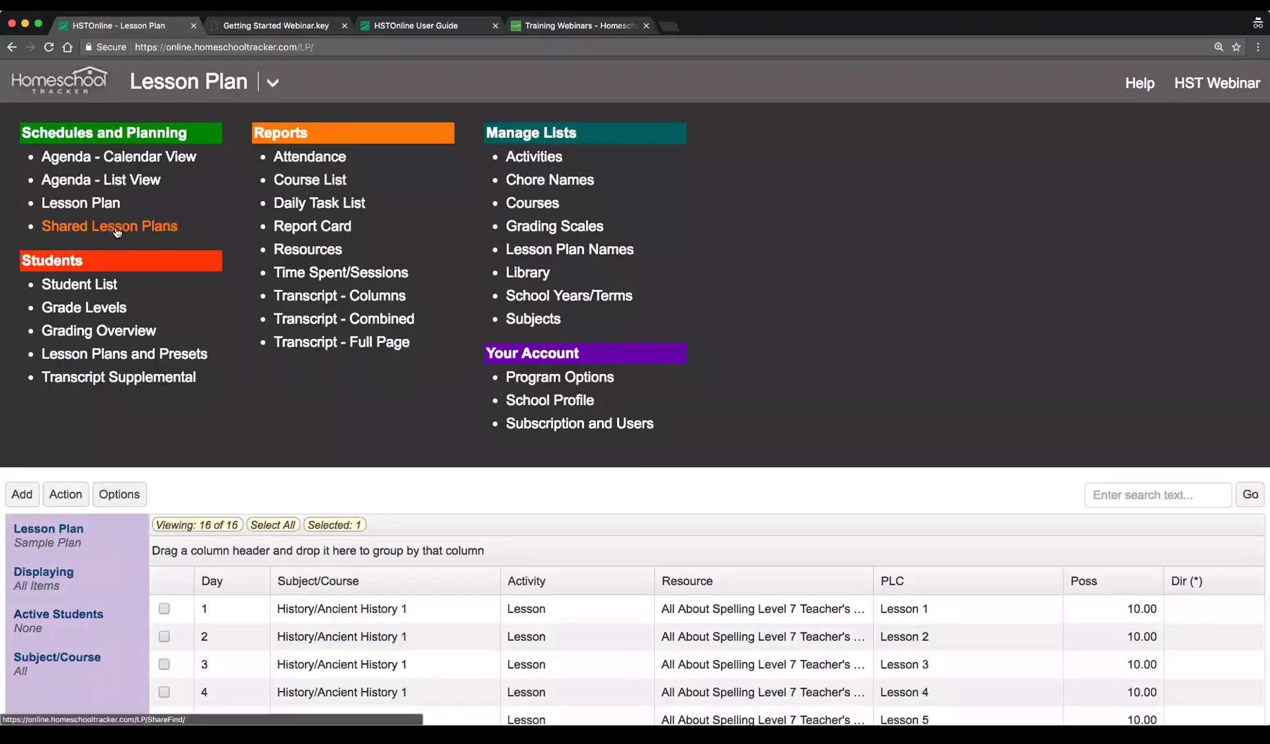
click(88, 230)
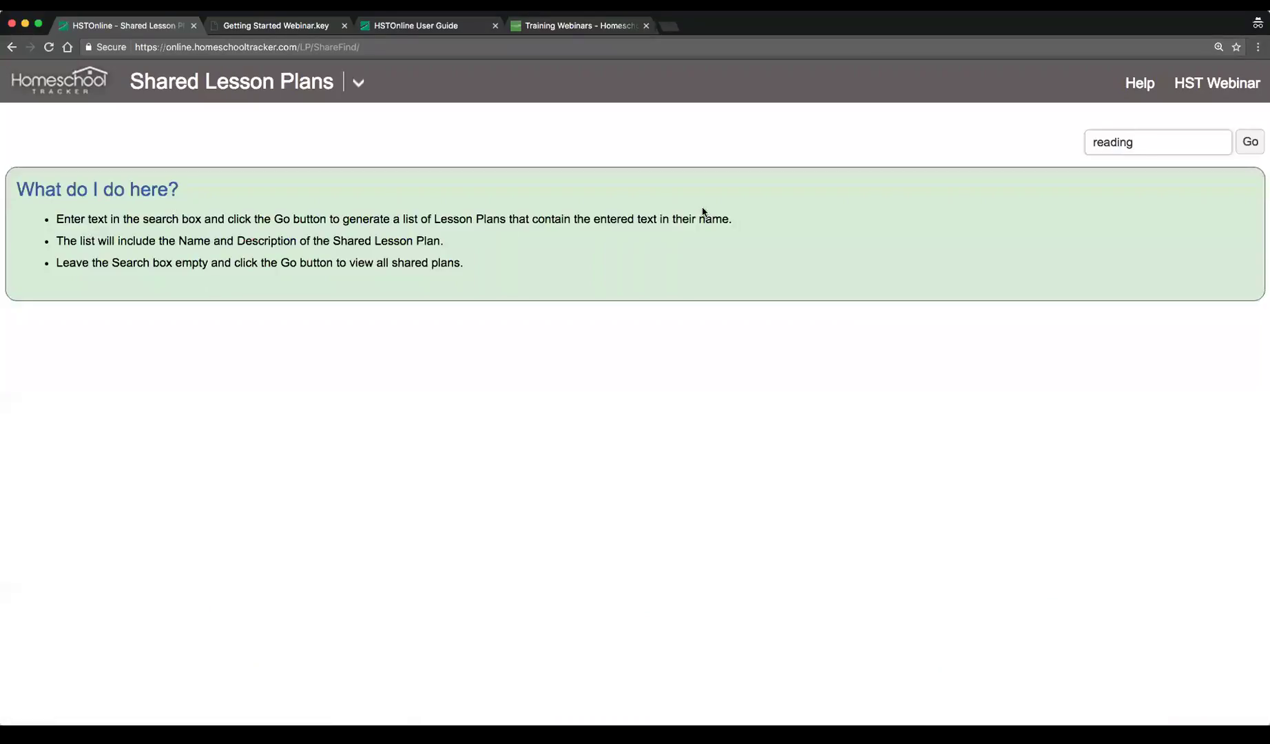
Clear the shared plans search text, run the search and look through the listed plans and descriptions
drag(1160, 142, 1050, 140)
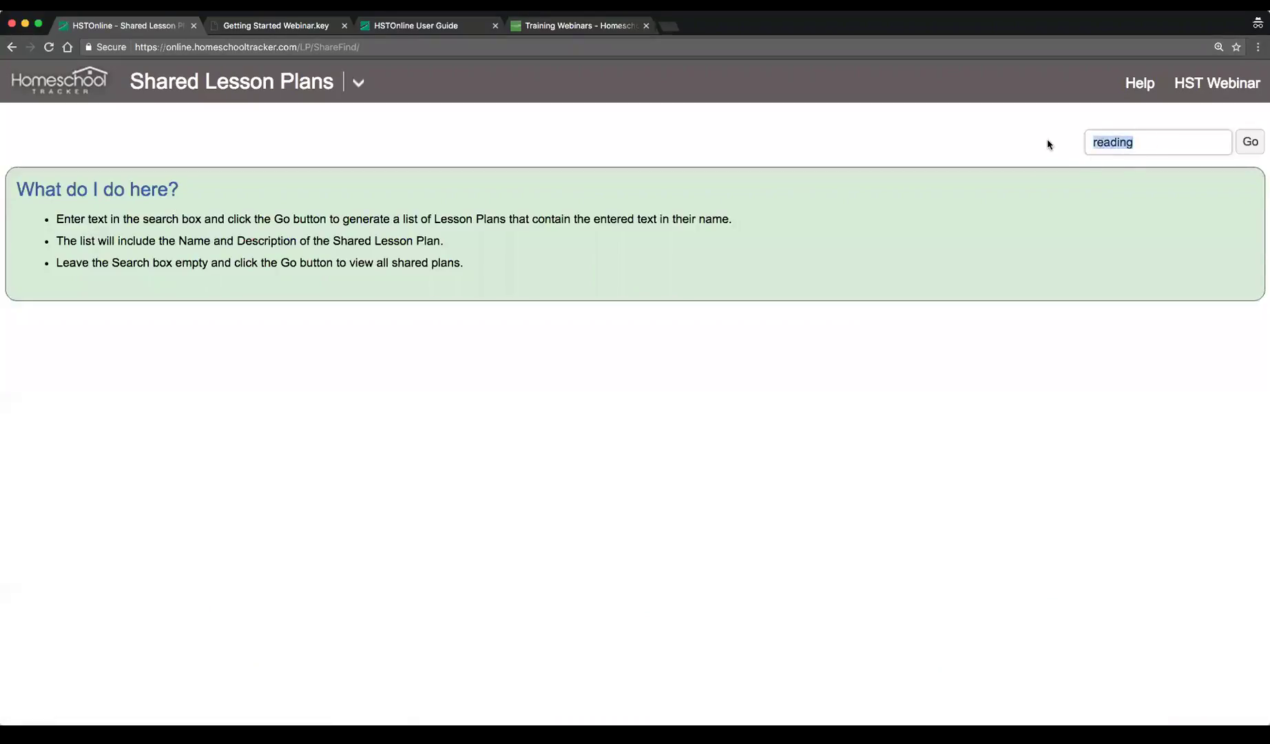
key(BackSpace)
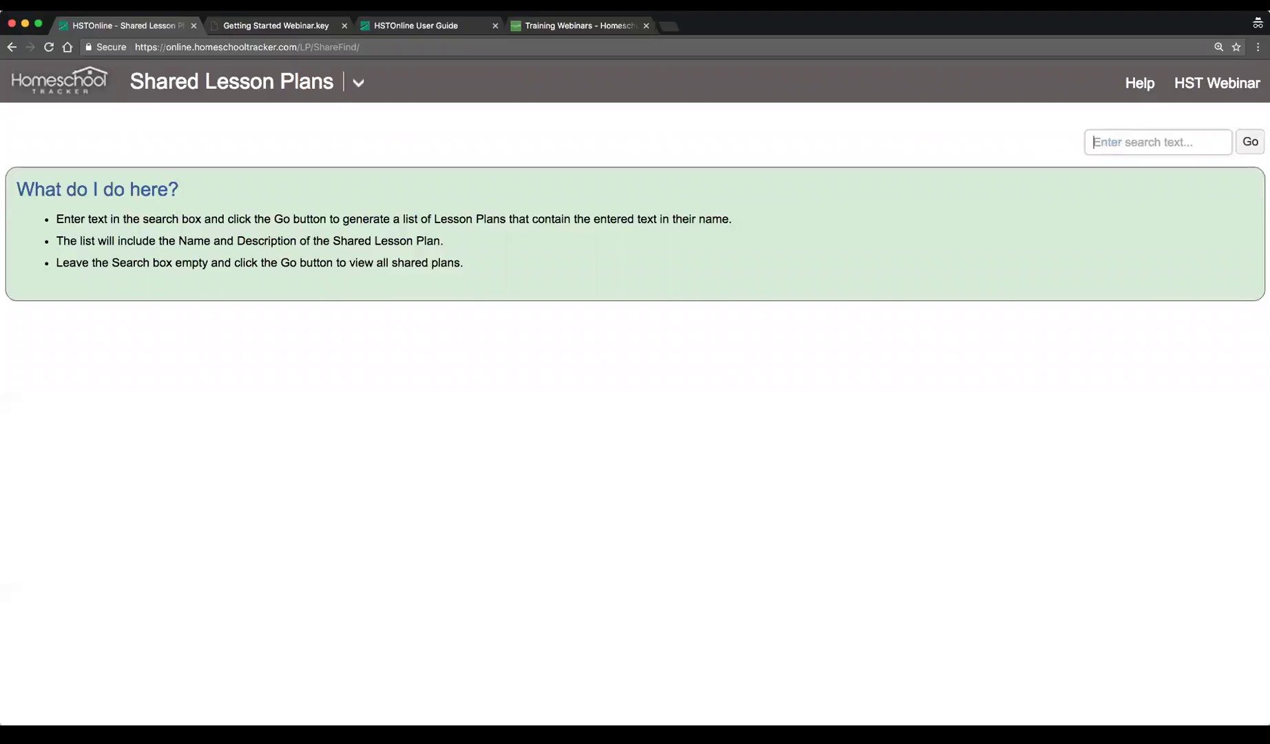
click(1251, 142)
scroll(924, 421, down, 1)
scroll(924, 421, down, 3)
scroll(924, 421, up, 4)
scroll(923, 421, down, 10)
scroll(924, 420, down, 10)
scroll(925, 420, up, 8)
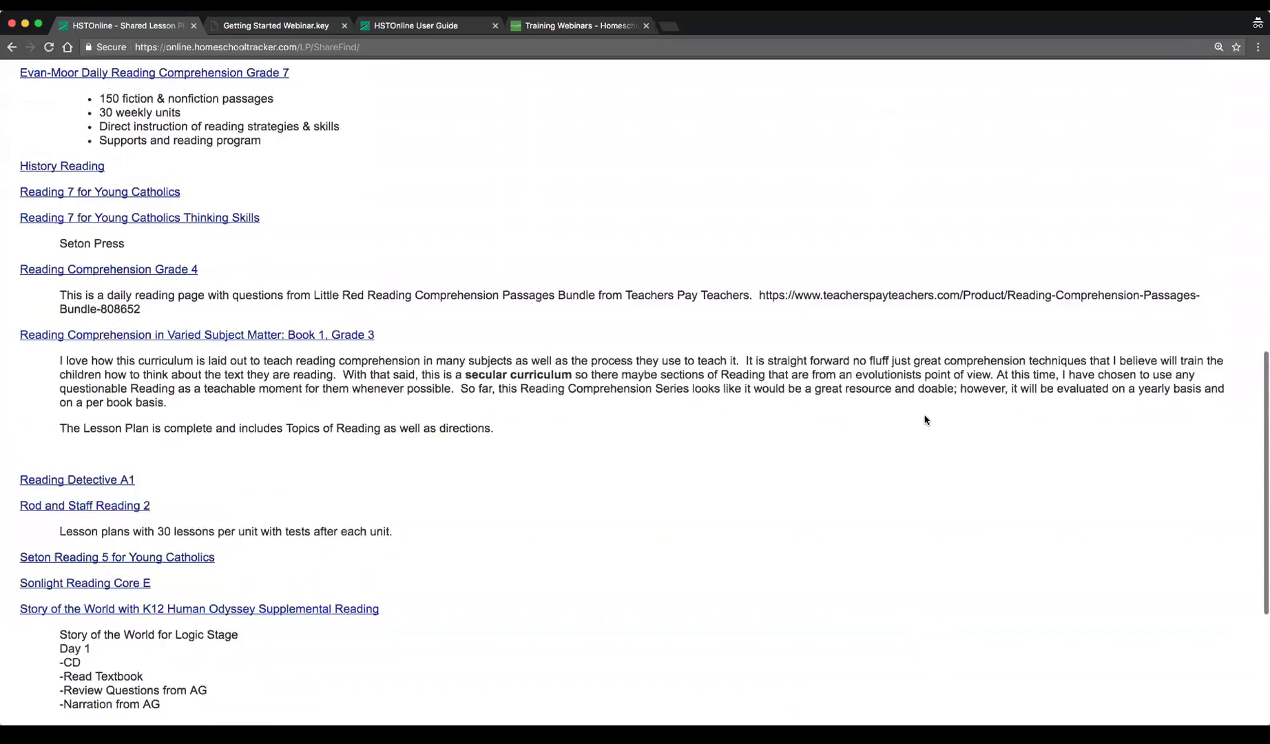
scroll(926, 419, up, 2)
scroll(926, 419, up, 10)
Run the shared plans search again without any text and browse the full list of shared lesson plans
click(1107, 142)
key(Return)
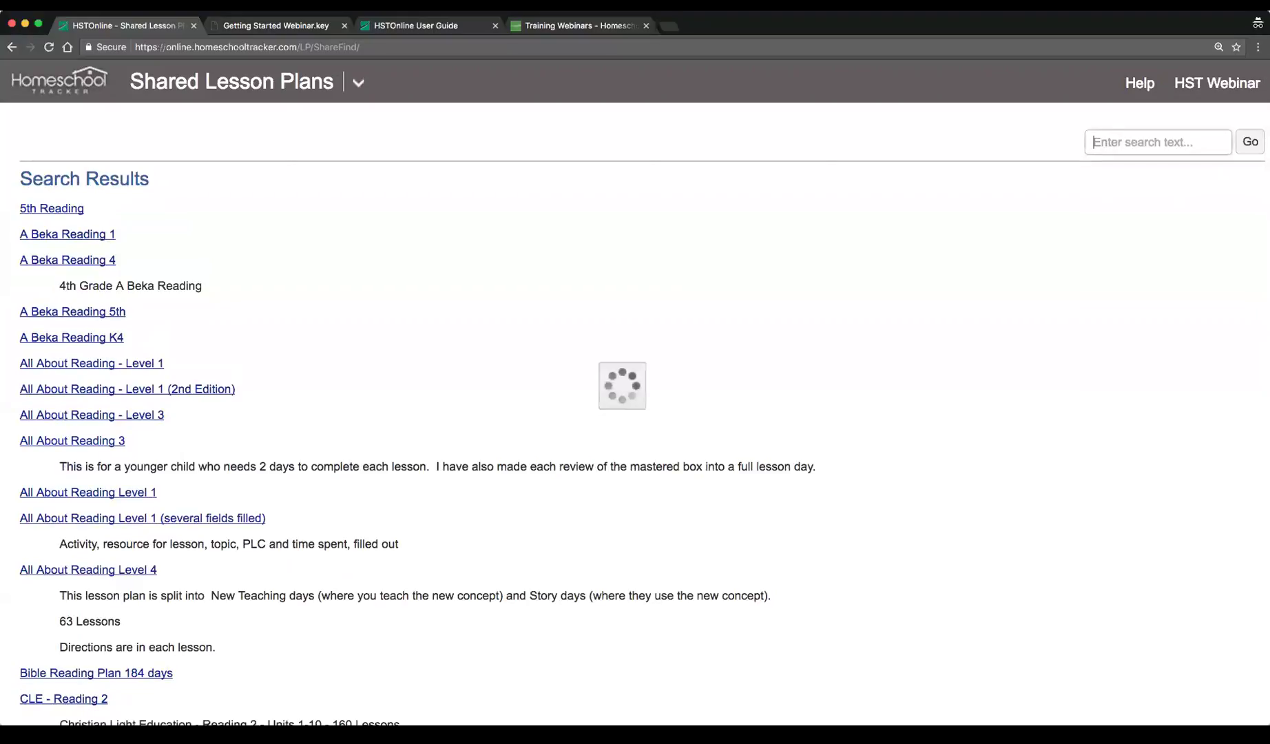
scroll(1071, 172, down, 7)
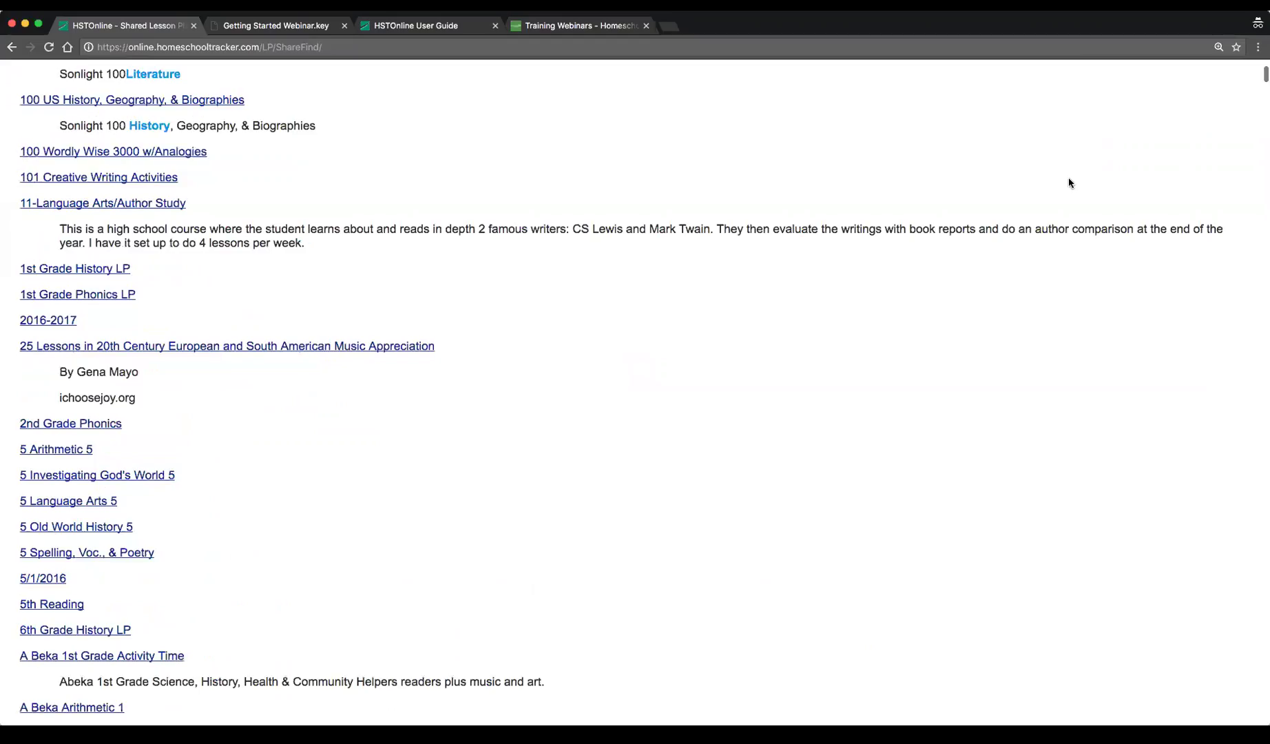
scroll(1066, 190, up, 8)
scroll(1065, 191, down, 20)
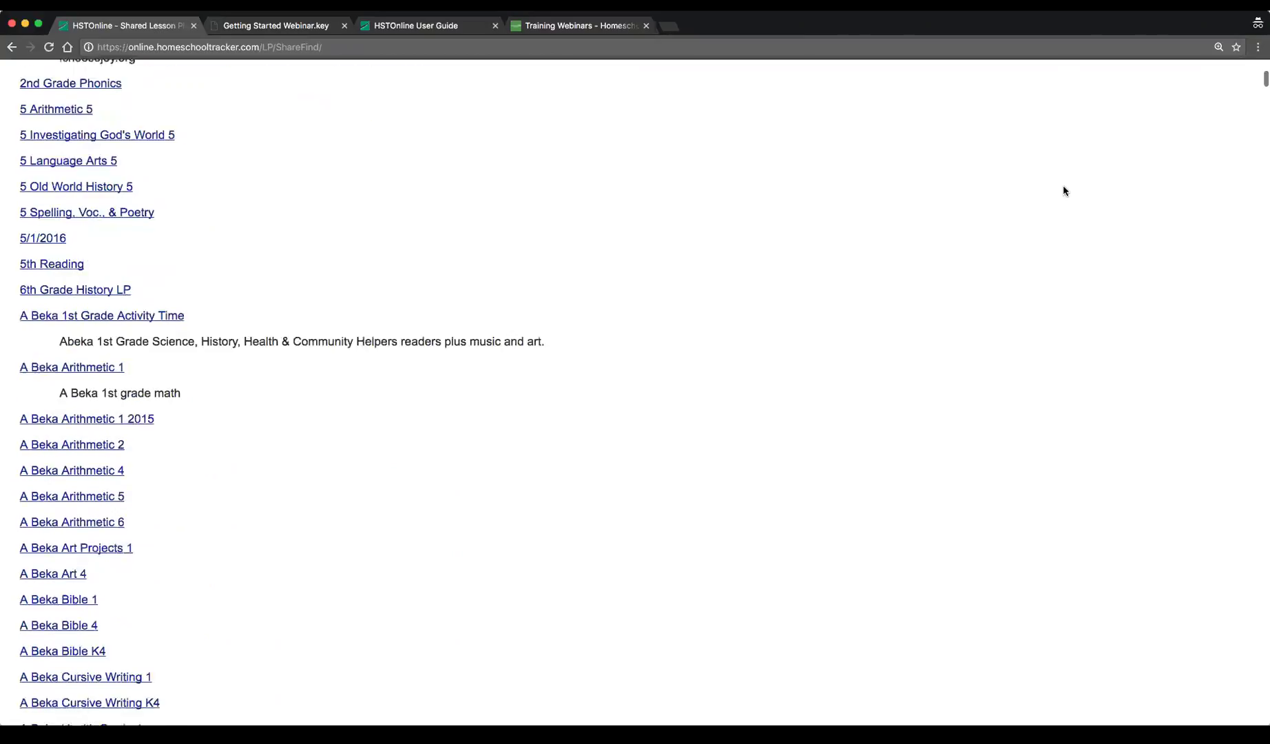
scroll(938, 385, down, 15)
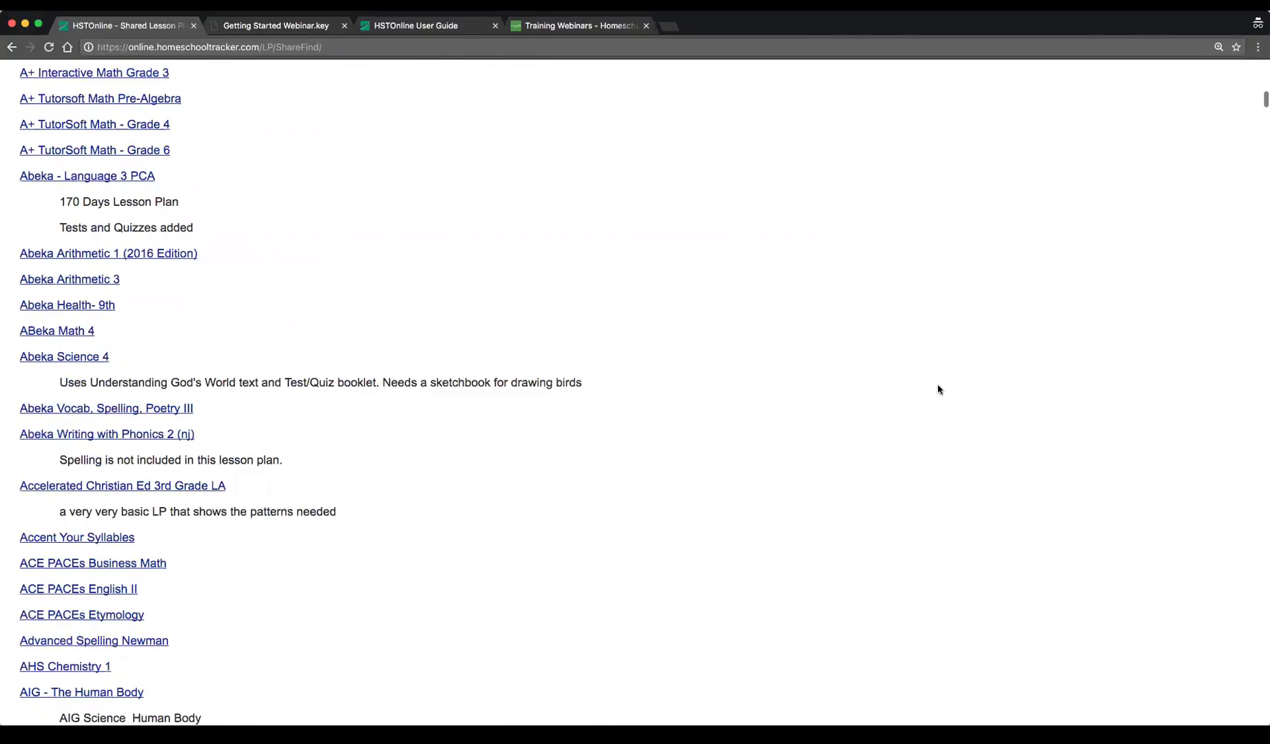
scroll(932, 384, down, 10)
scroll(932, 389, down, 3)
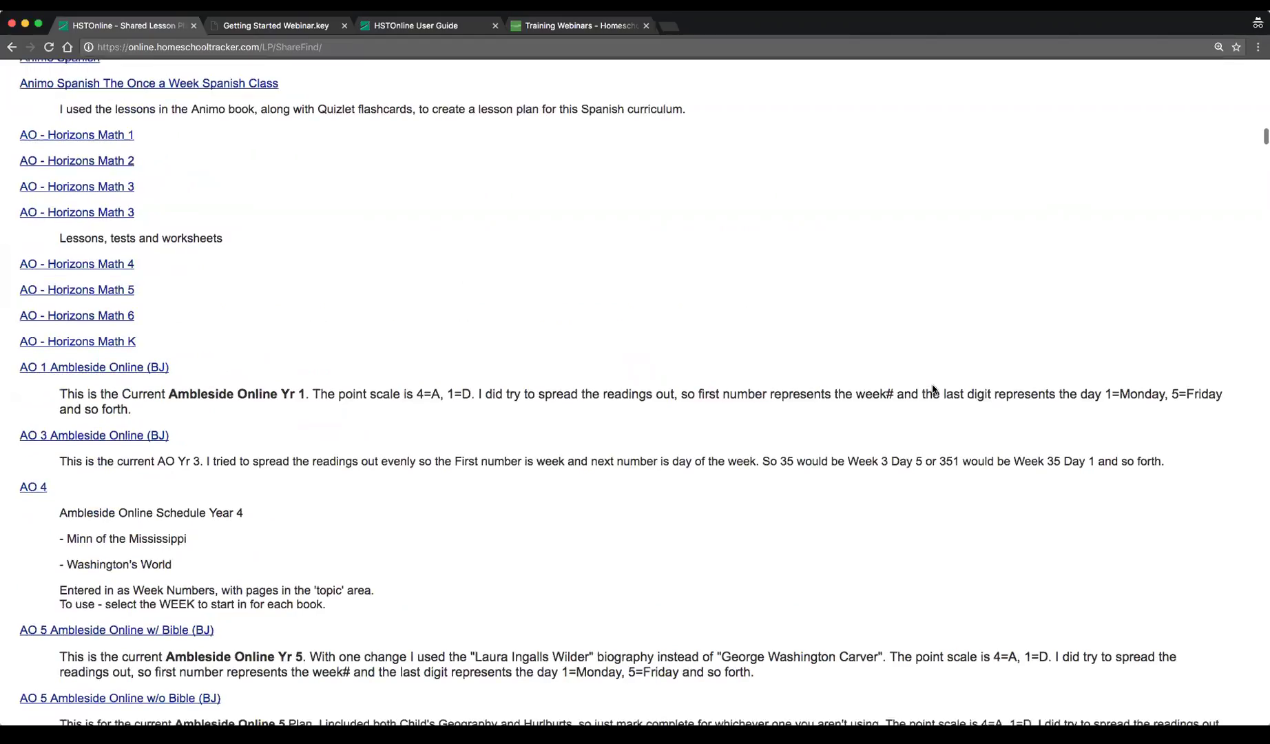
scroll(934, 389, down, 10)
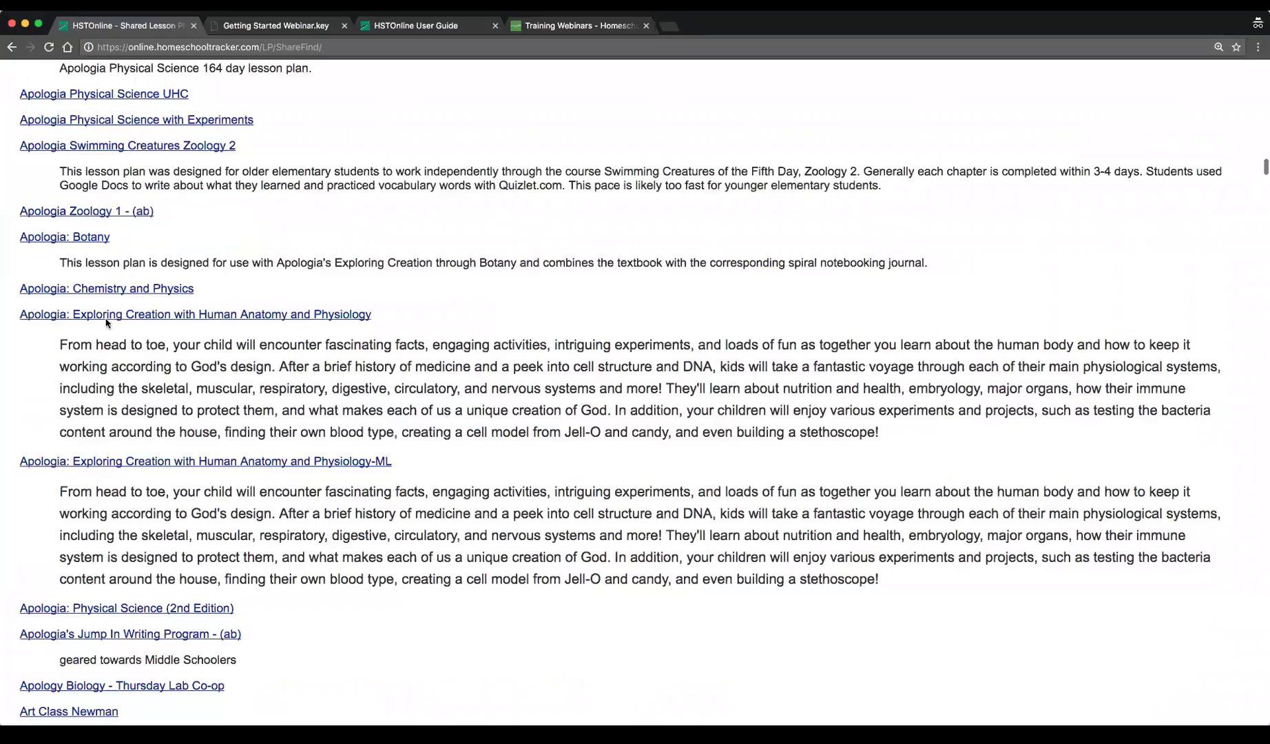
scroll(93, 379, down, 10)
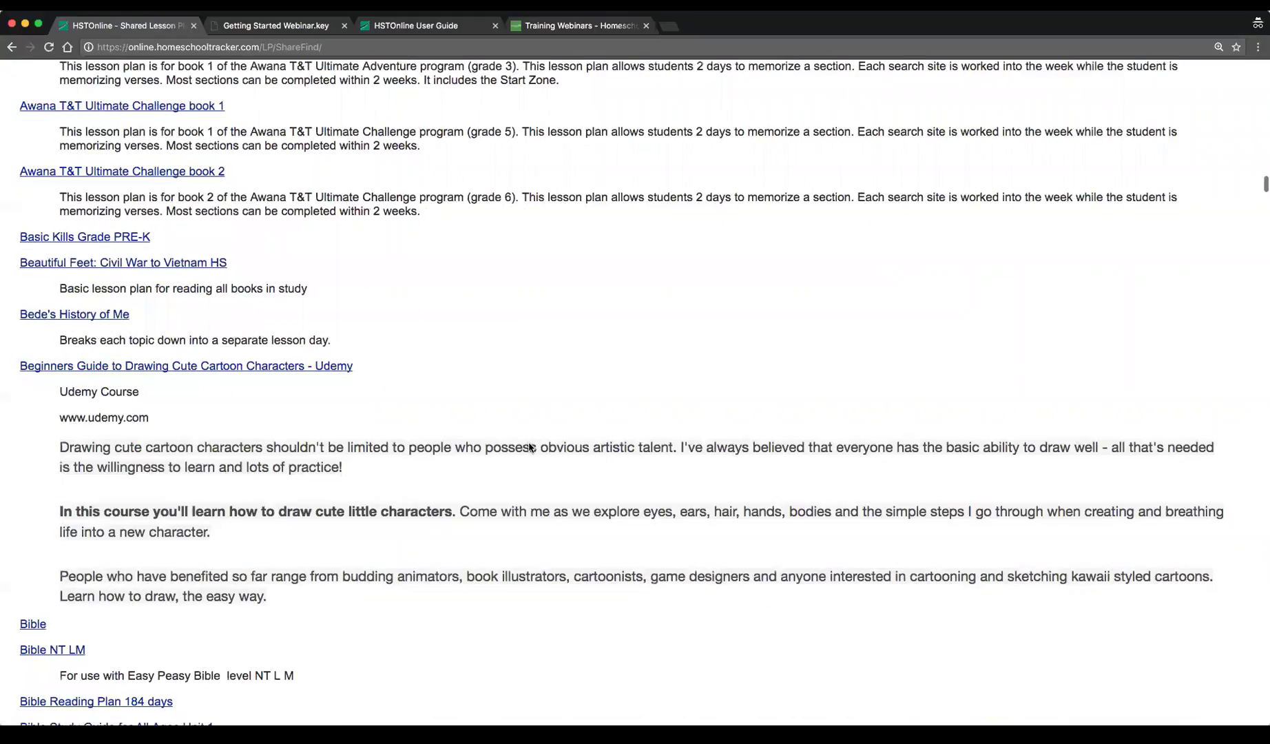
scroll(529, 446, down, 15)
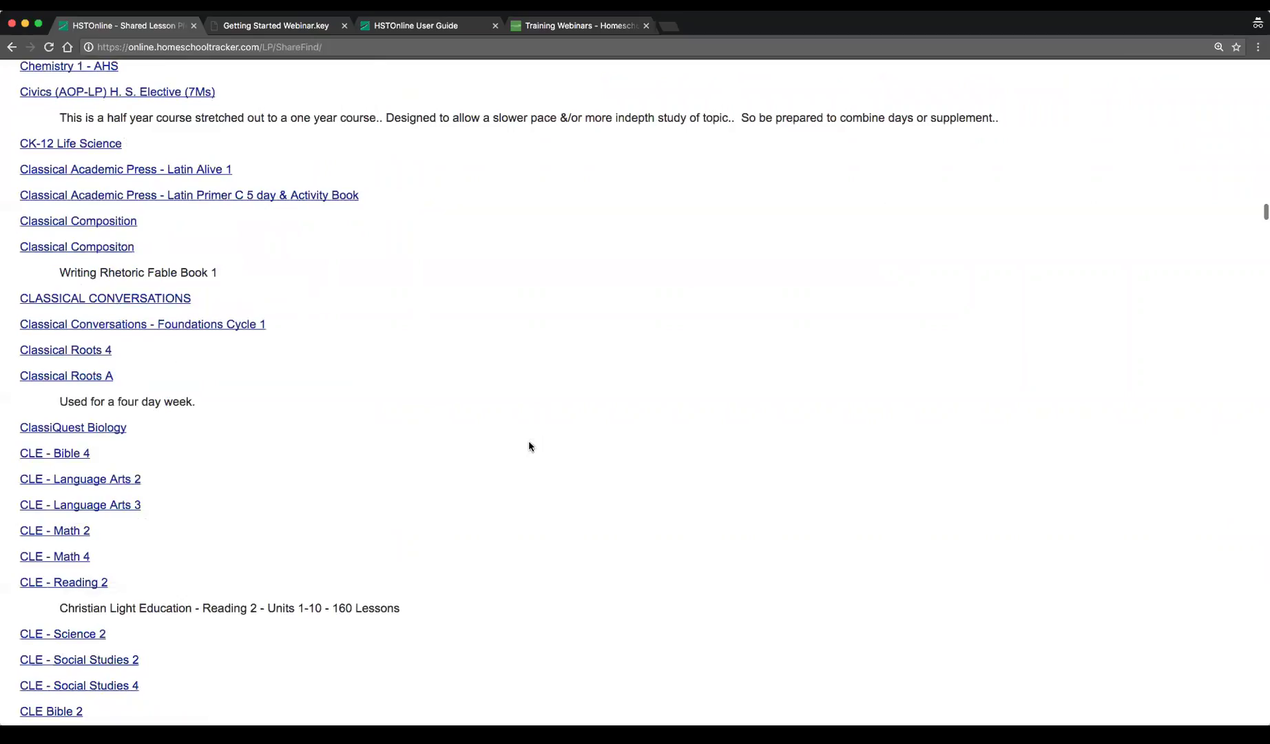
scroll(527, 444, down, 5)
scroll(528, 446, down, 10)
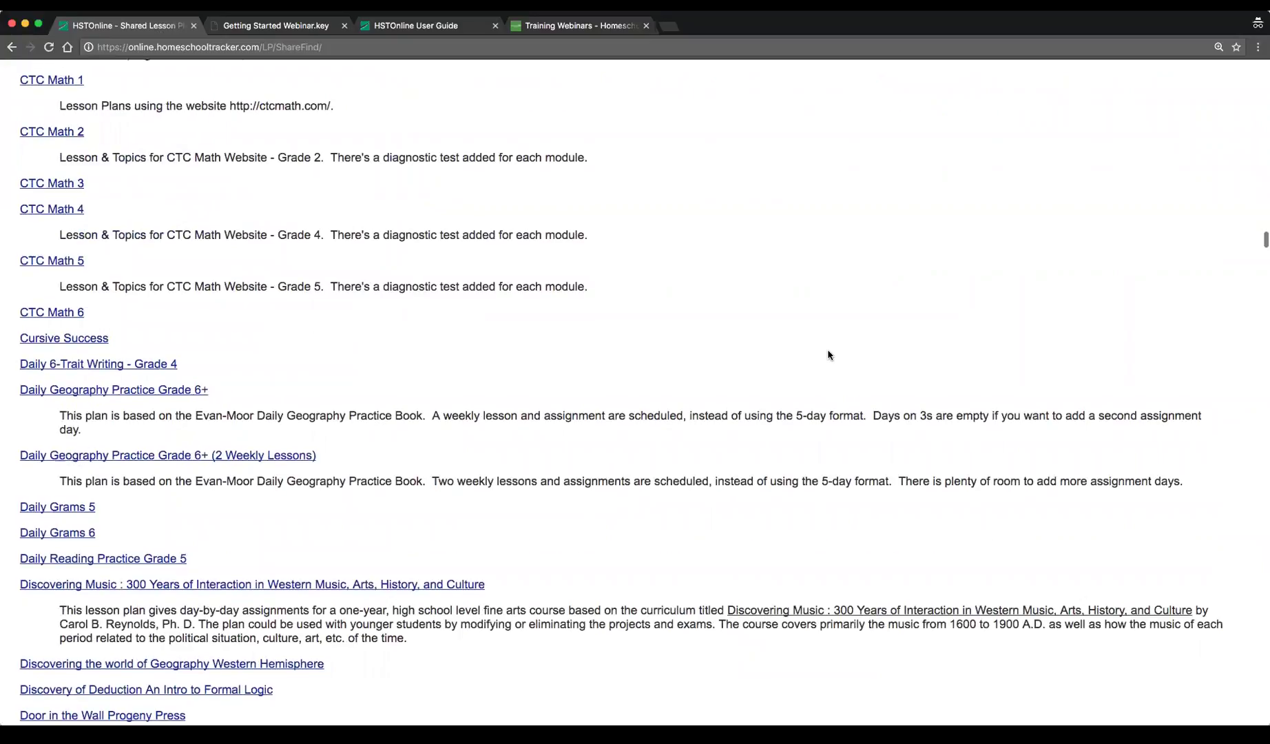
scroll(830, 355, up, 10)
scroll(1014, 270, up, 20)
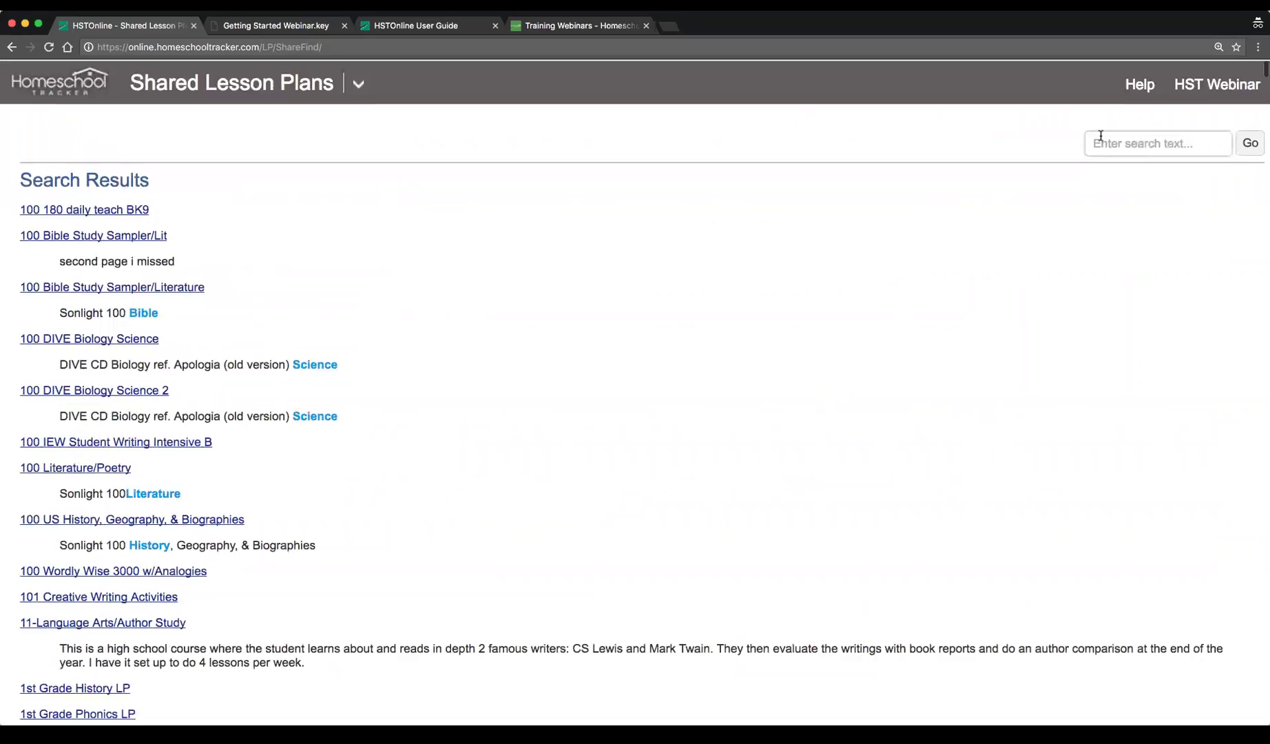
Search the shared lesson plans for "reading" and open the preview of Usborn First Reading Level 1
click(1101, 137)
text(reading)
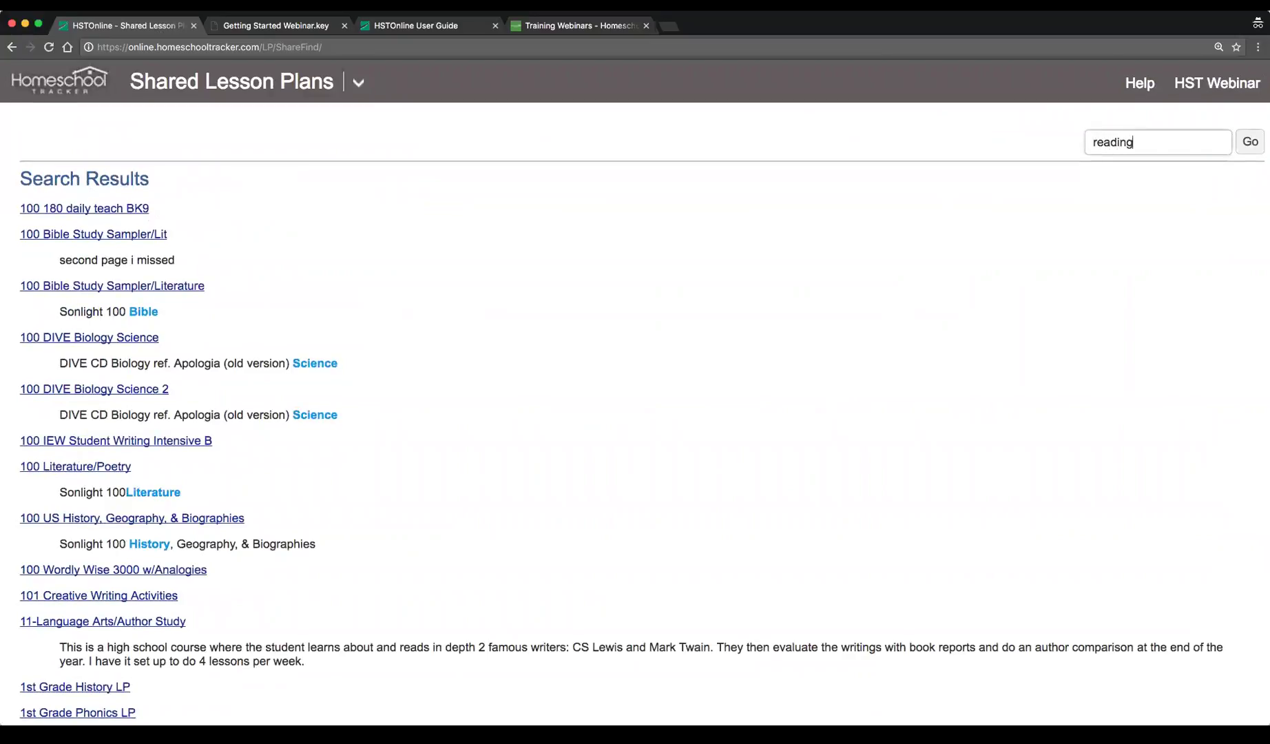
key(Return)
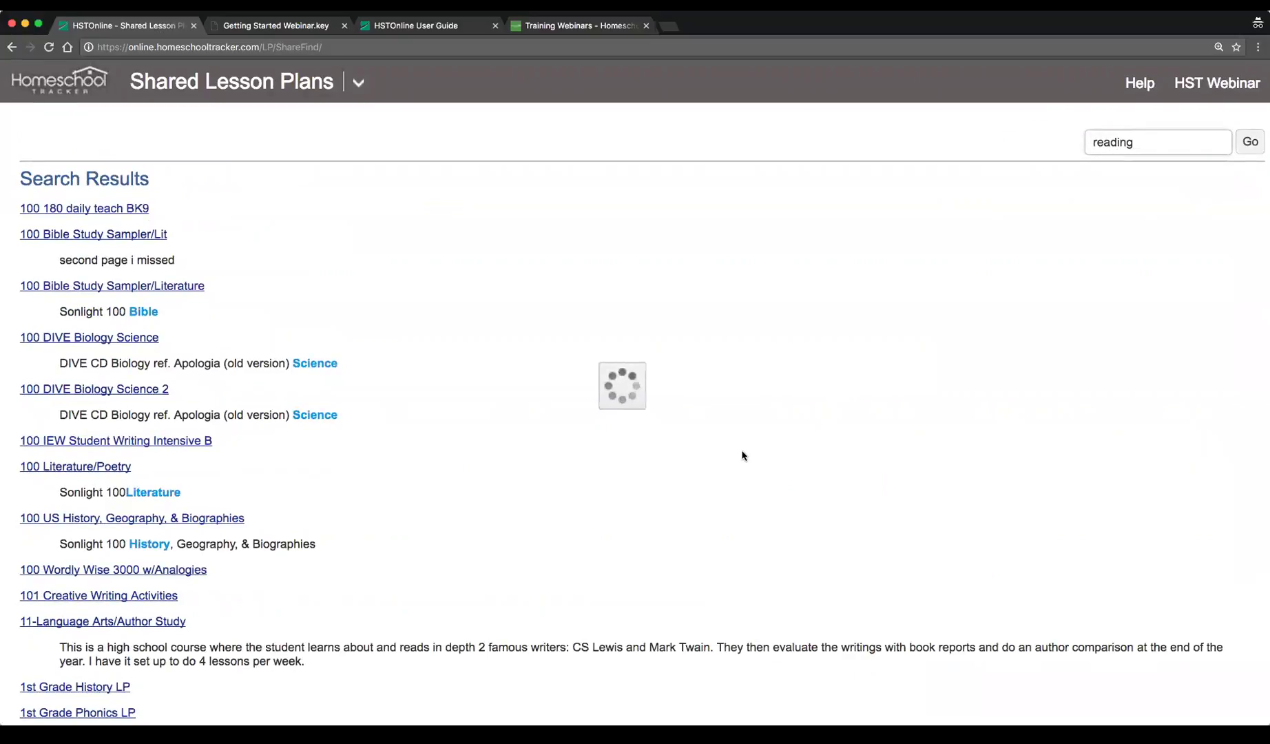
scroll(758, 446, down, 8)
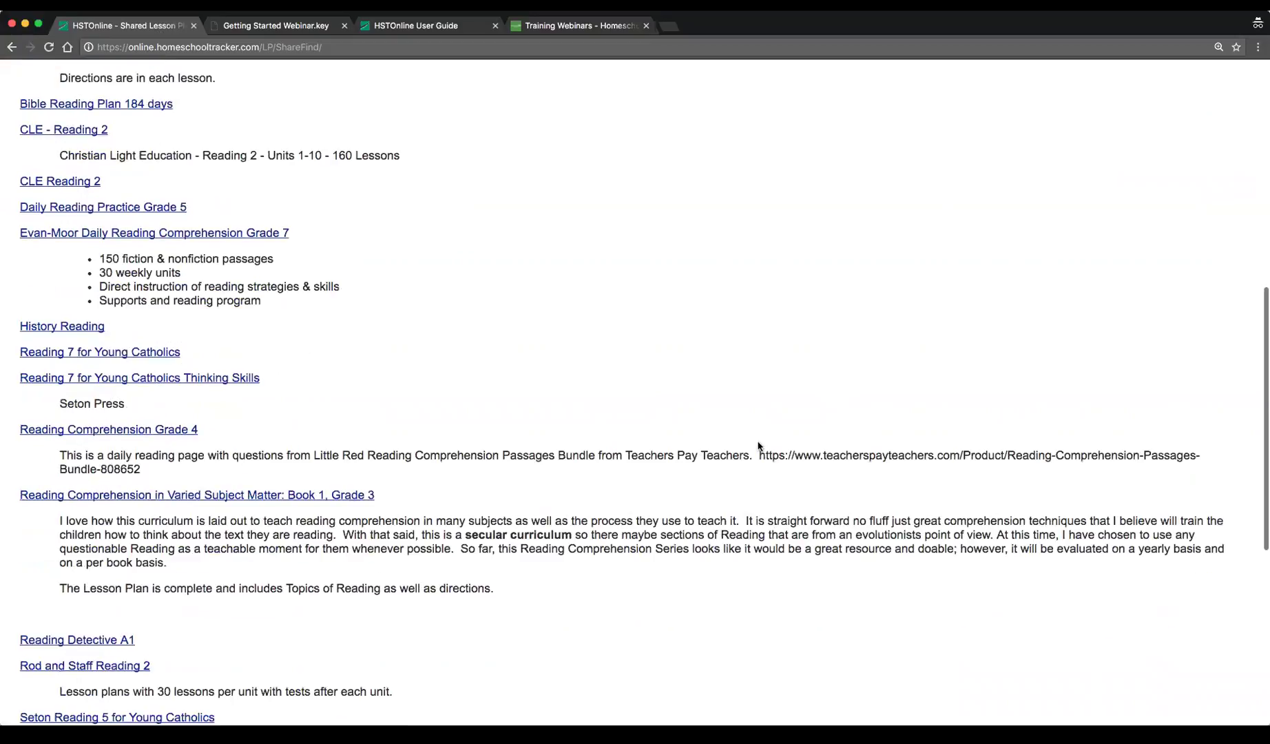
scroll(744, 444, down, 6)
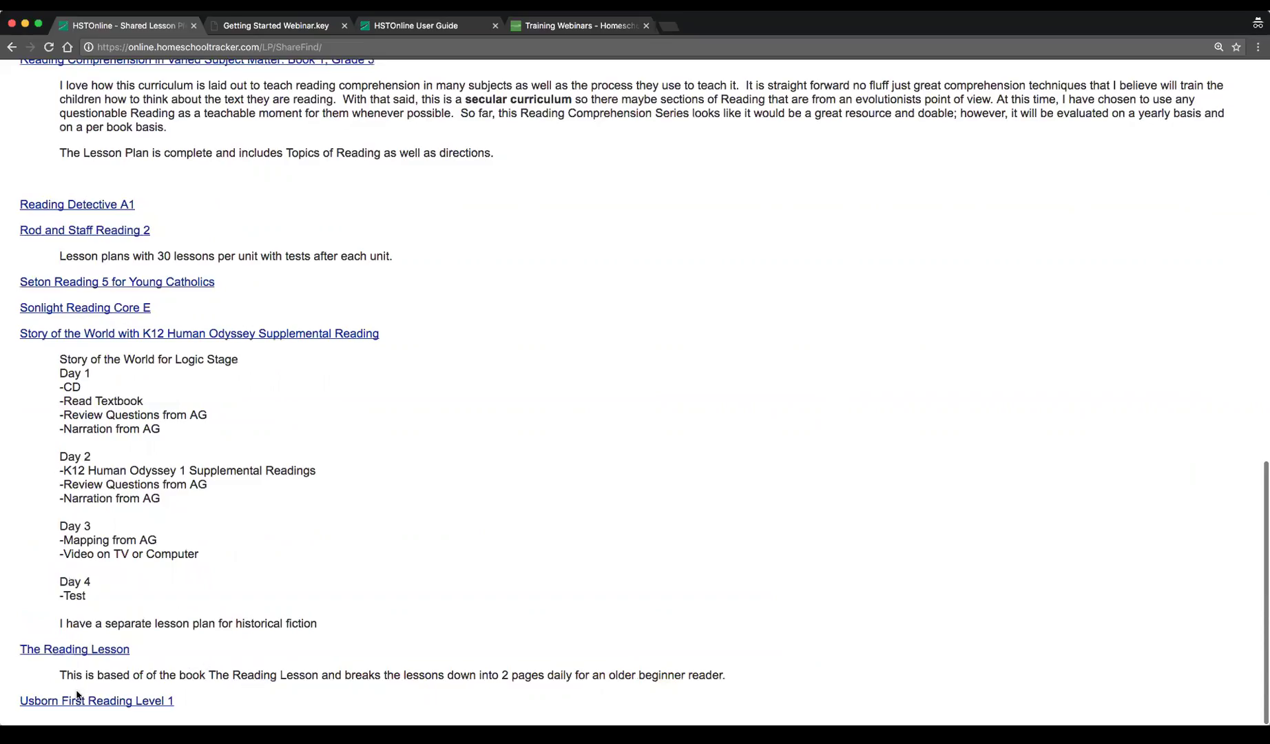
click(107, 701)
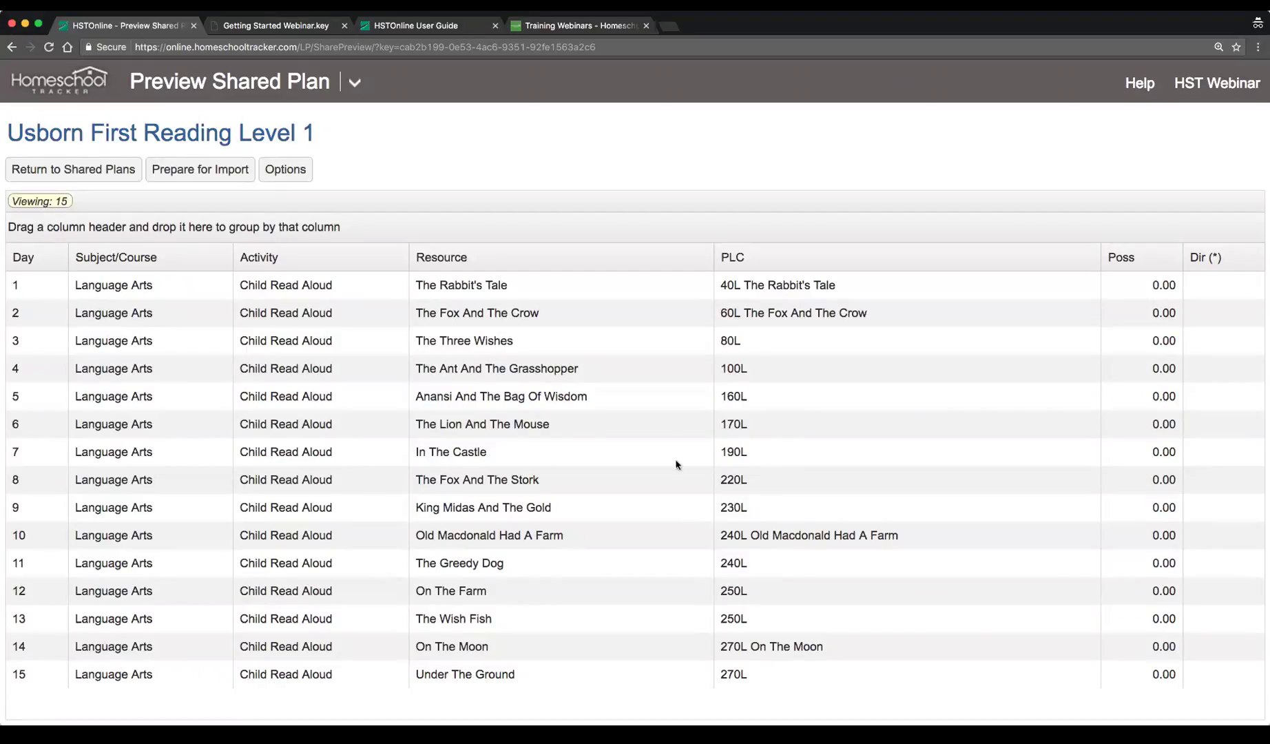
Prepare the previewed plan for import and name the new lesson plan "Reading 1"
click(215, 180)
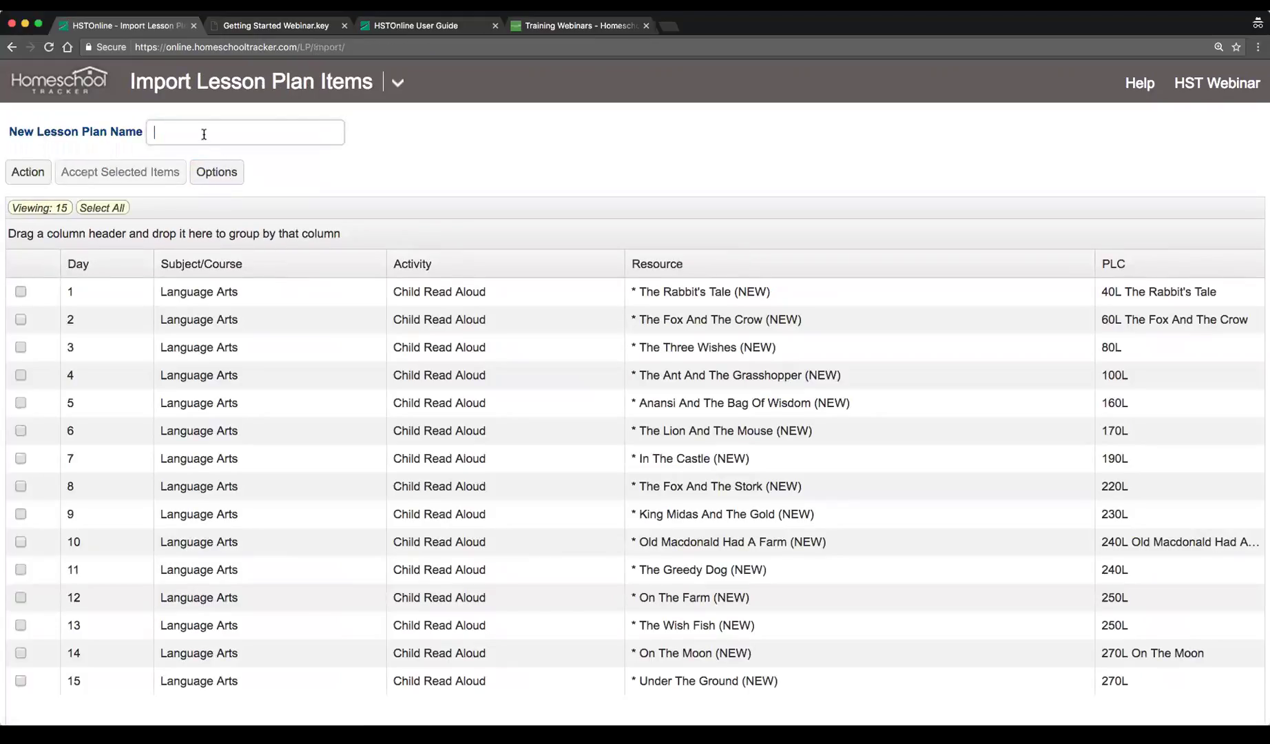
text(Reading 1)
scroll(361, 438, down, 1)
scroll(361, 434, up, 1)
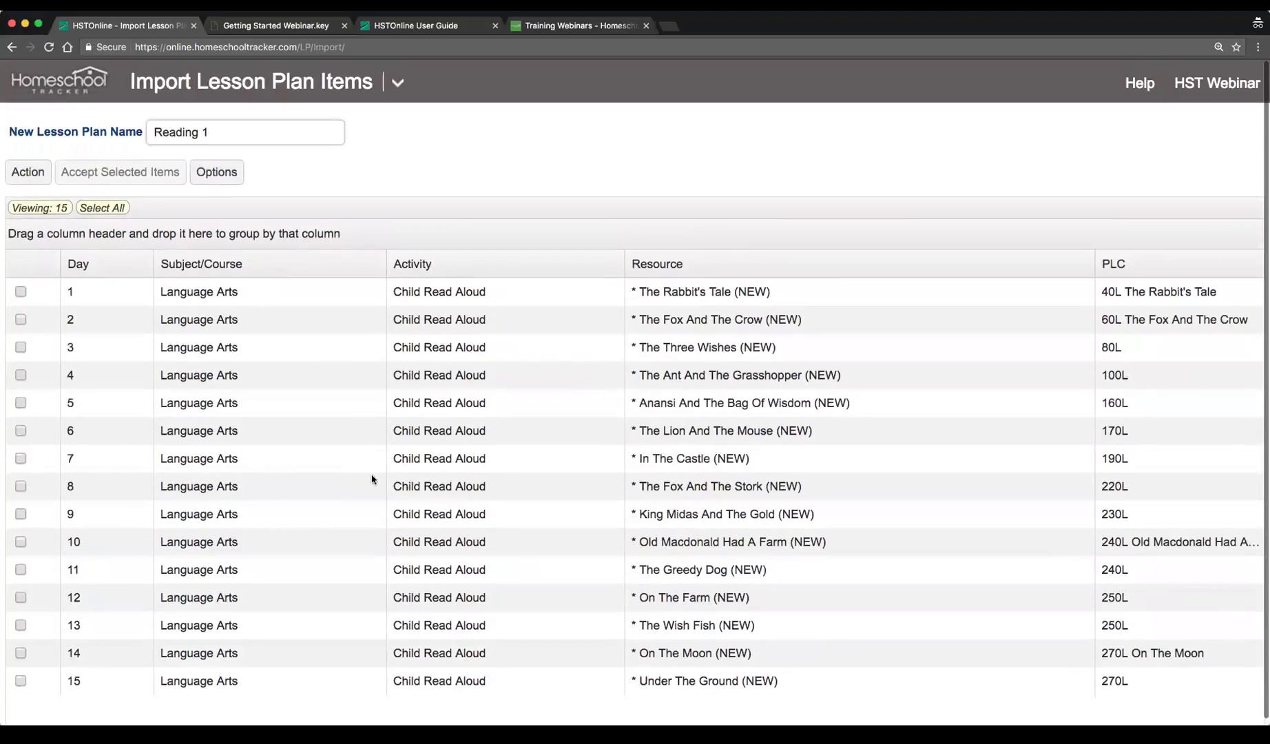
Multi-edit all the import items, setting their subject/course to Language Arts/Reading 1
click(97, 208)
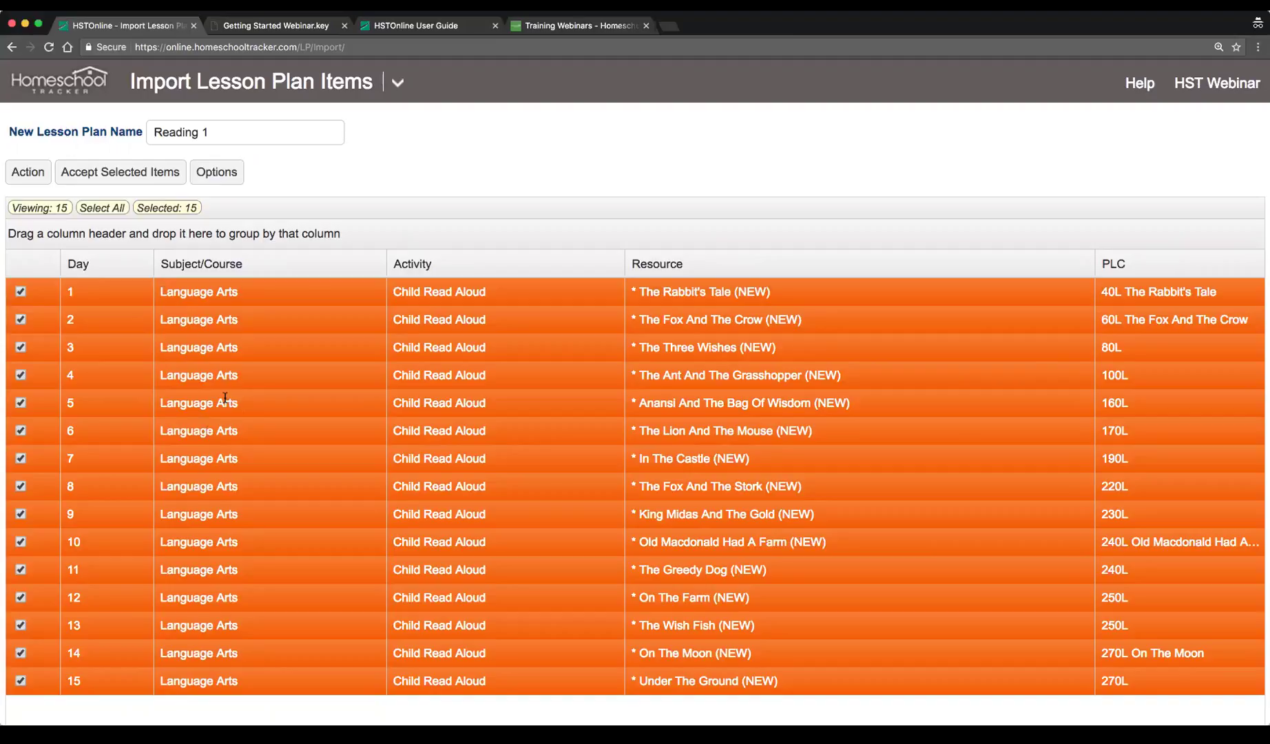
click(35, 177)
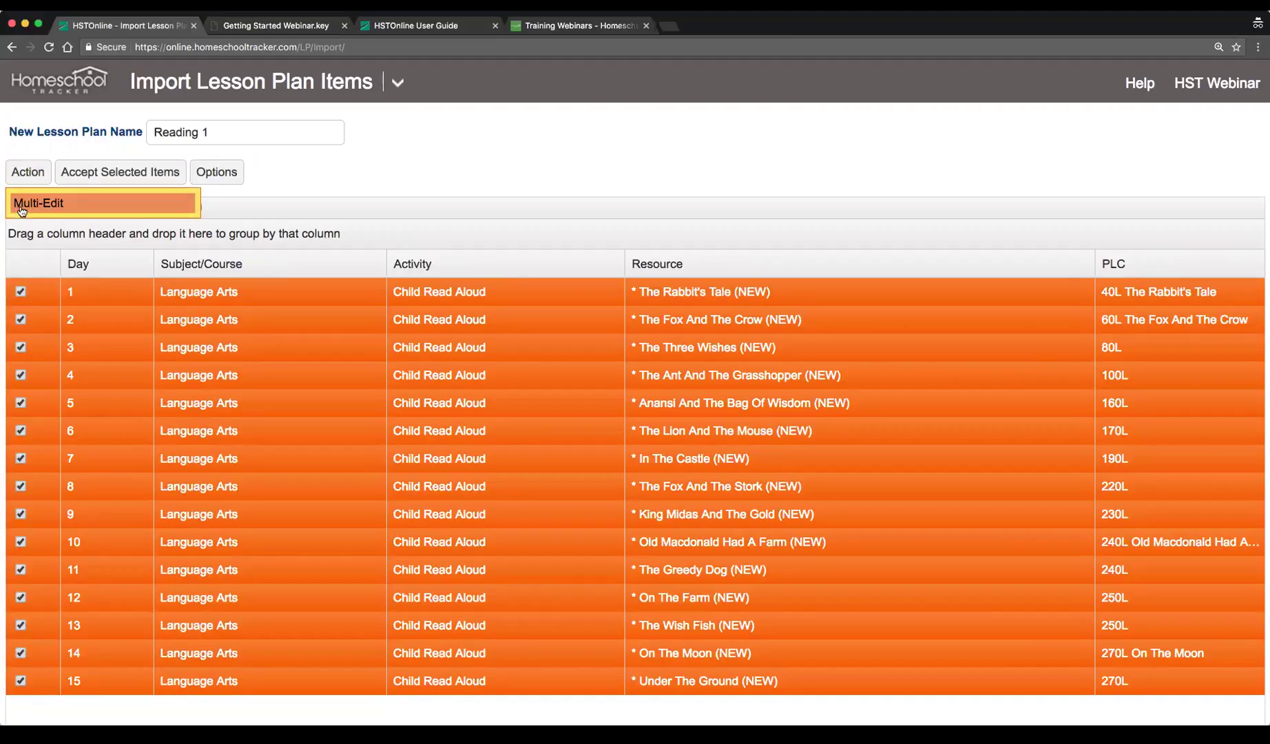
click(23, 205)
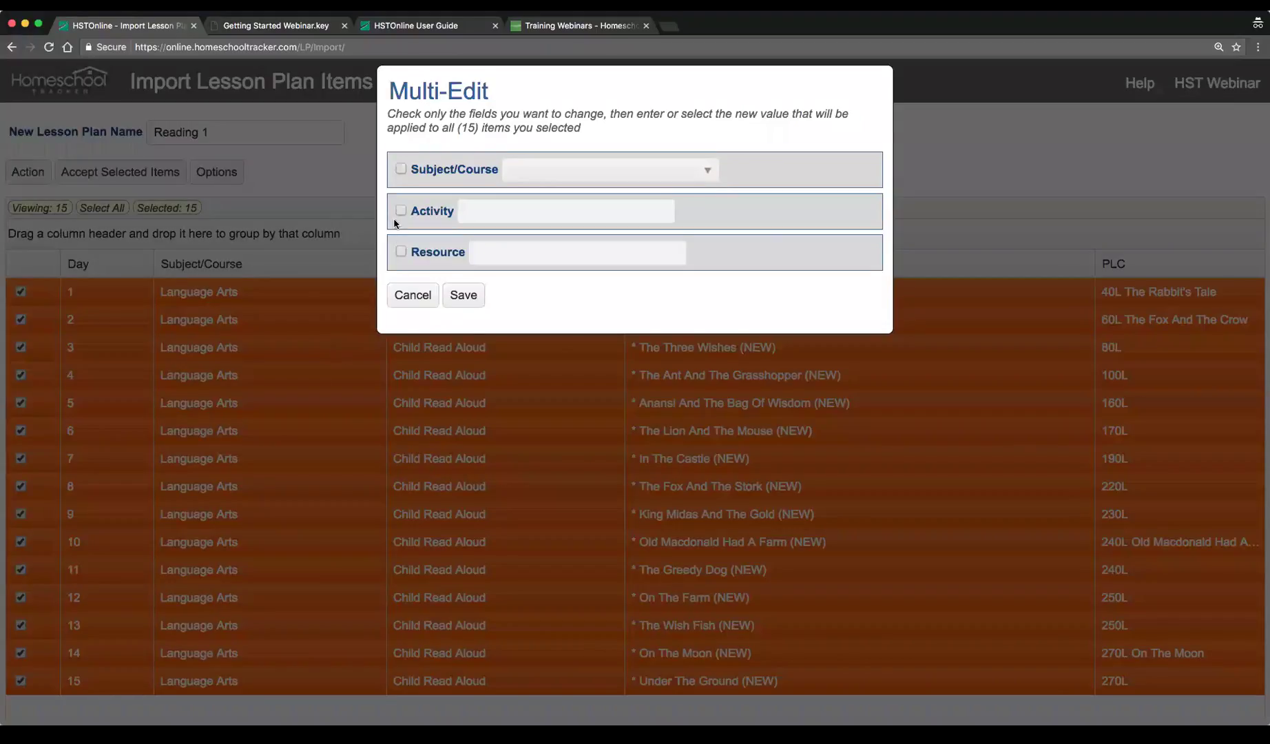
click(400, 169)
click(572, 170)
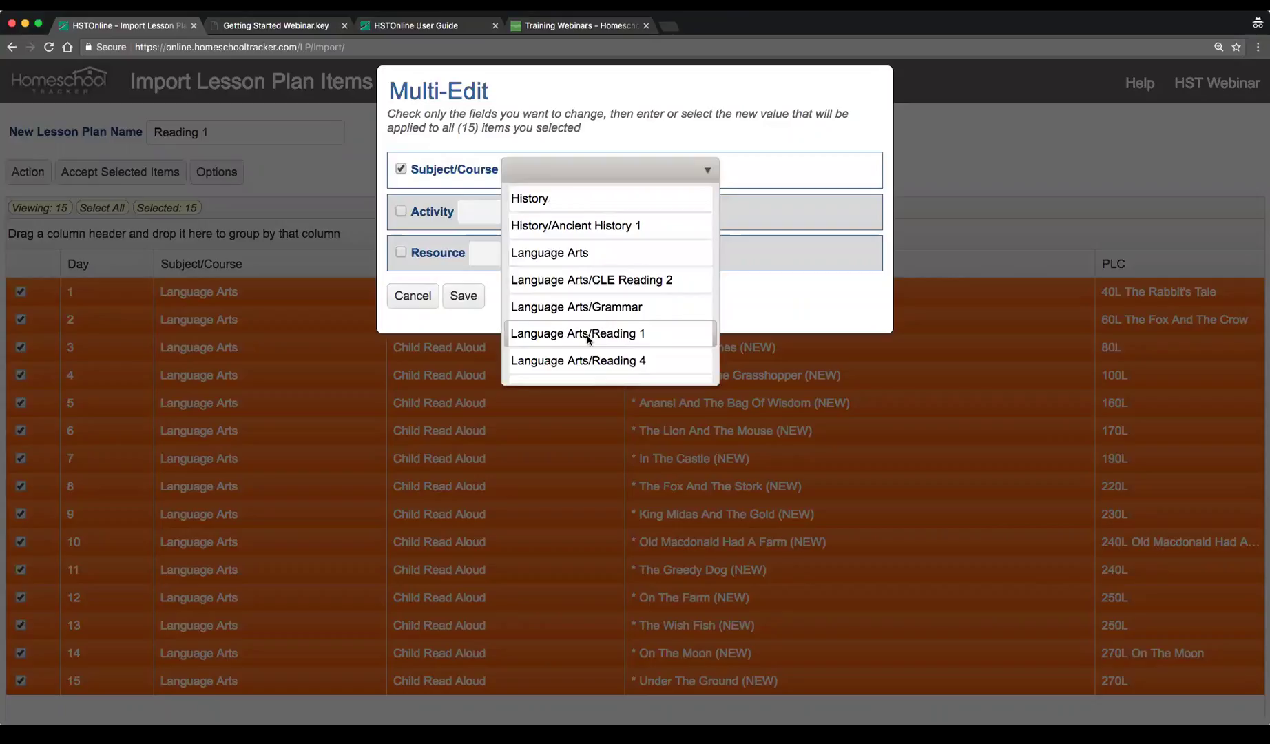
click(654, 336)
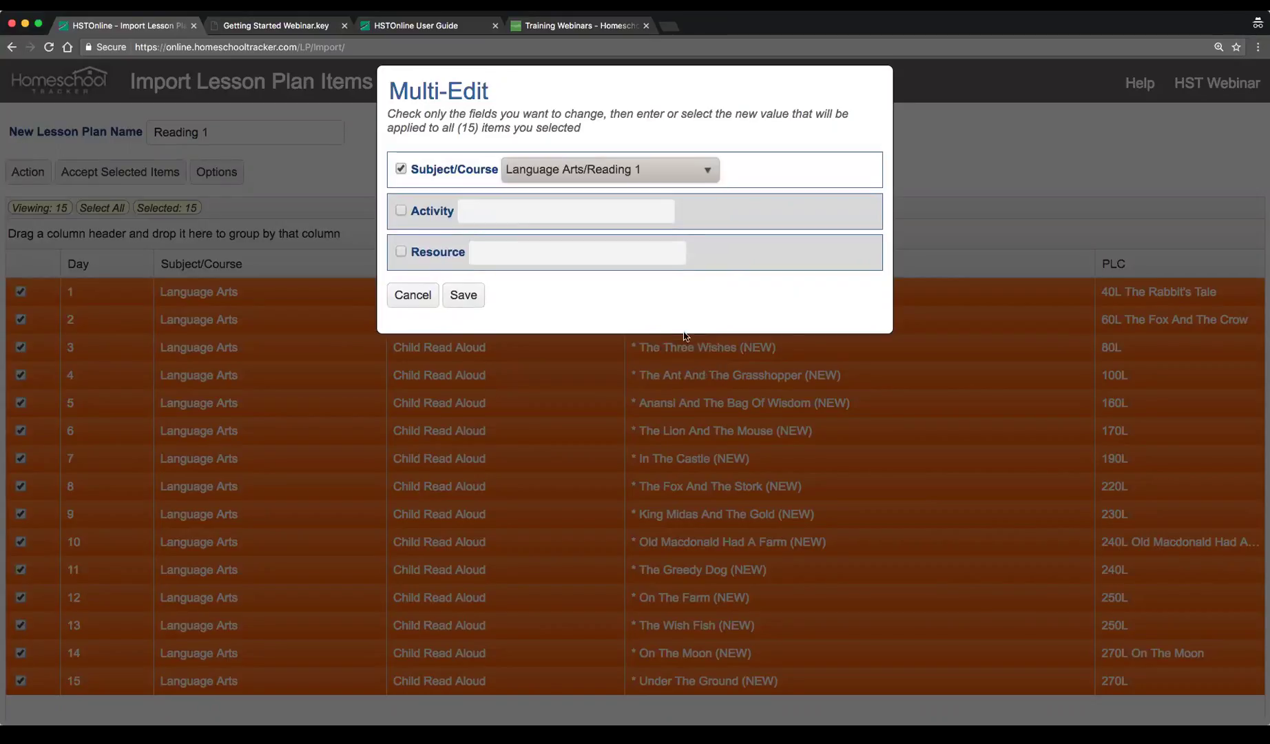
click(463, 294)
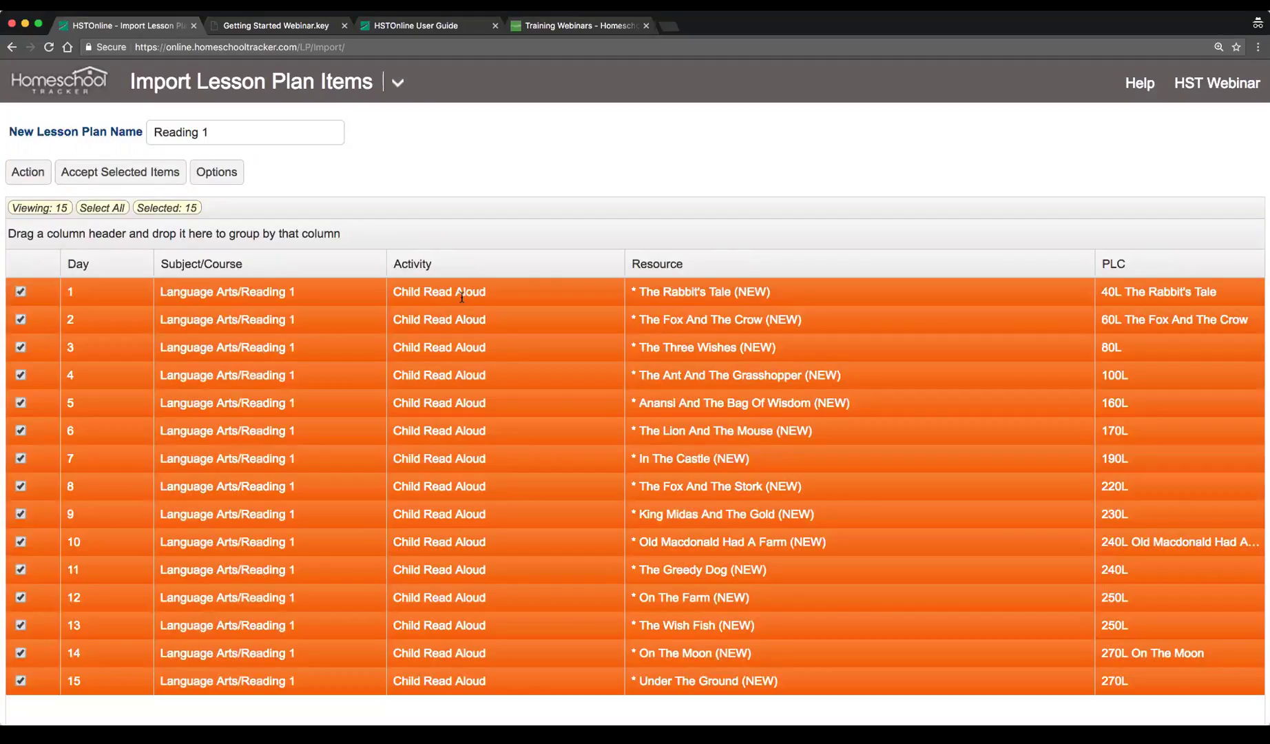
Accept all selected items into the Reading 1 lesson plan and open its Day 1 item for editing
scroll(496, 451, down, 1)
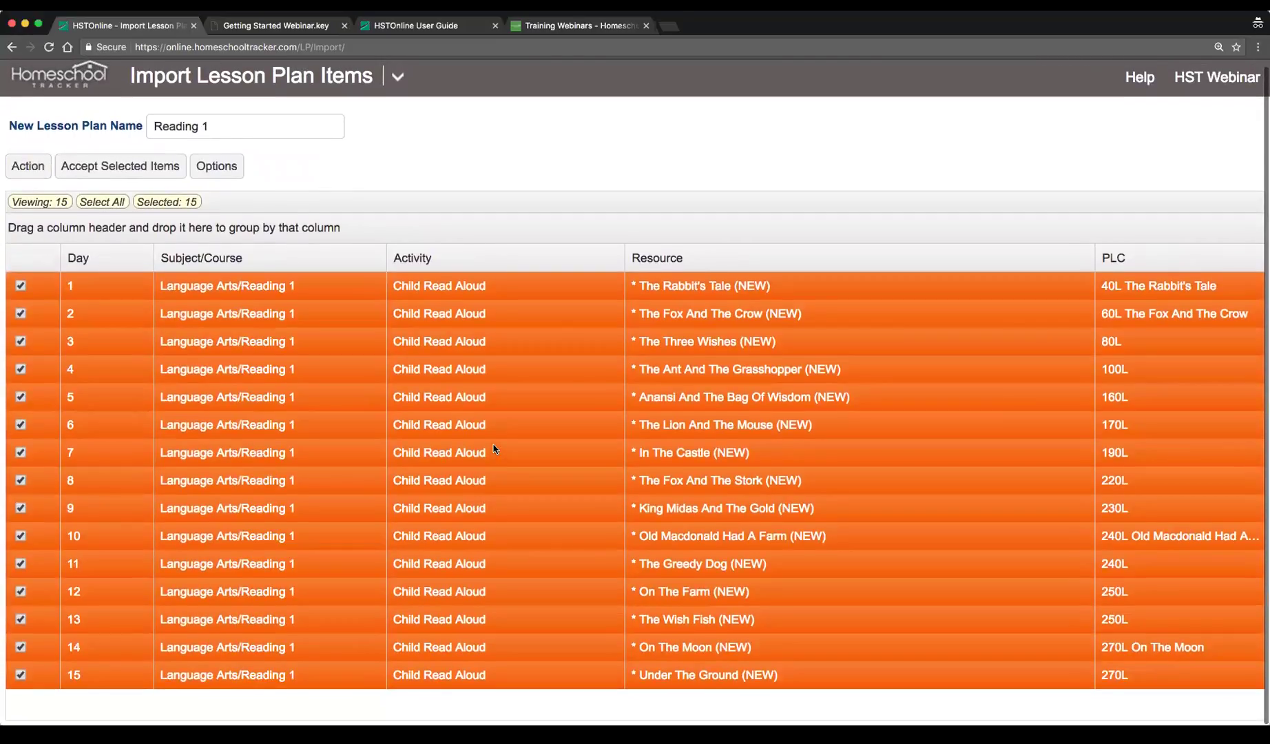
scroll(494, 448, up, 2)
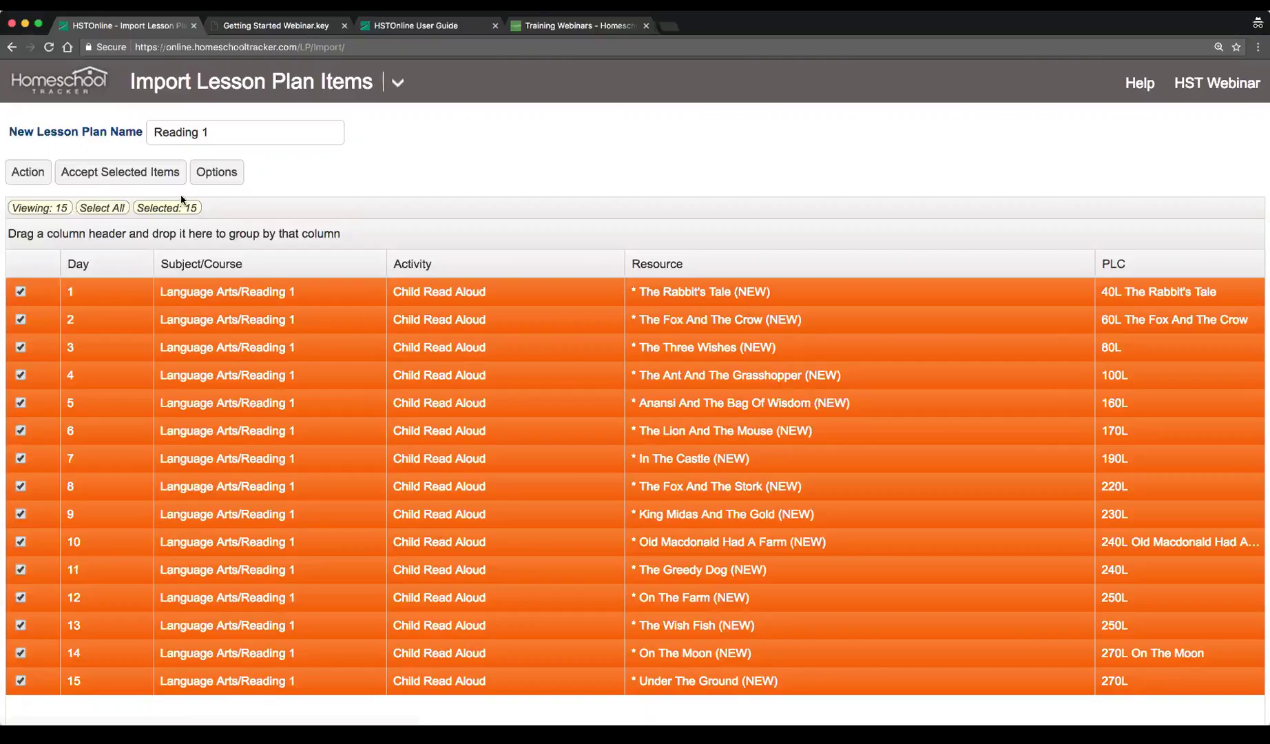
click(155, 185)
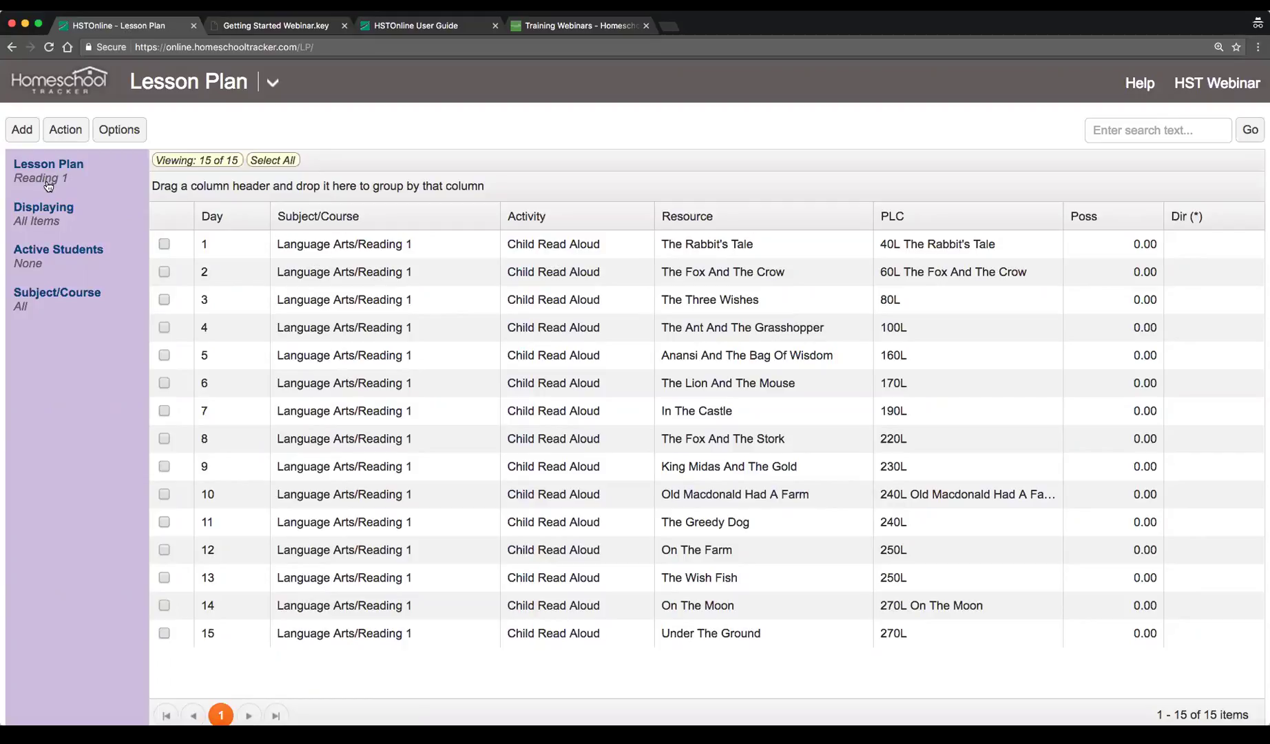
scroll(390, 265, down, 1)
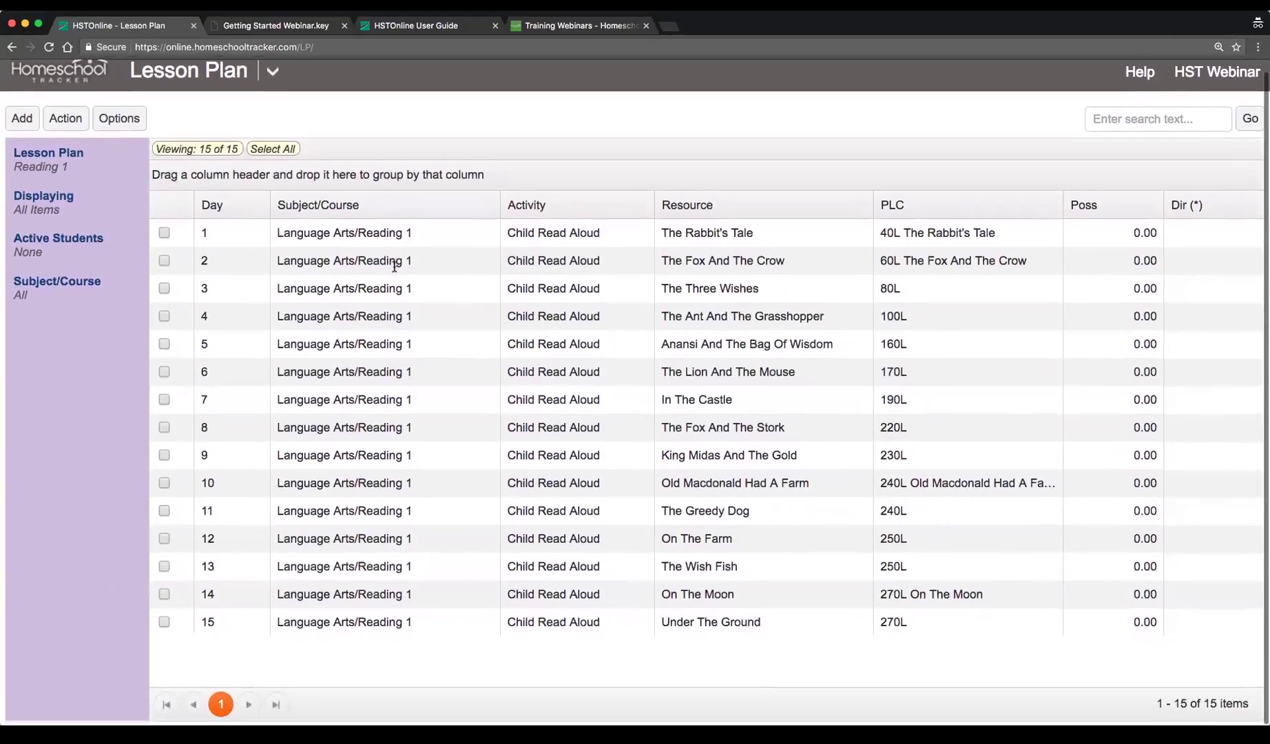
double_click(389, 241)
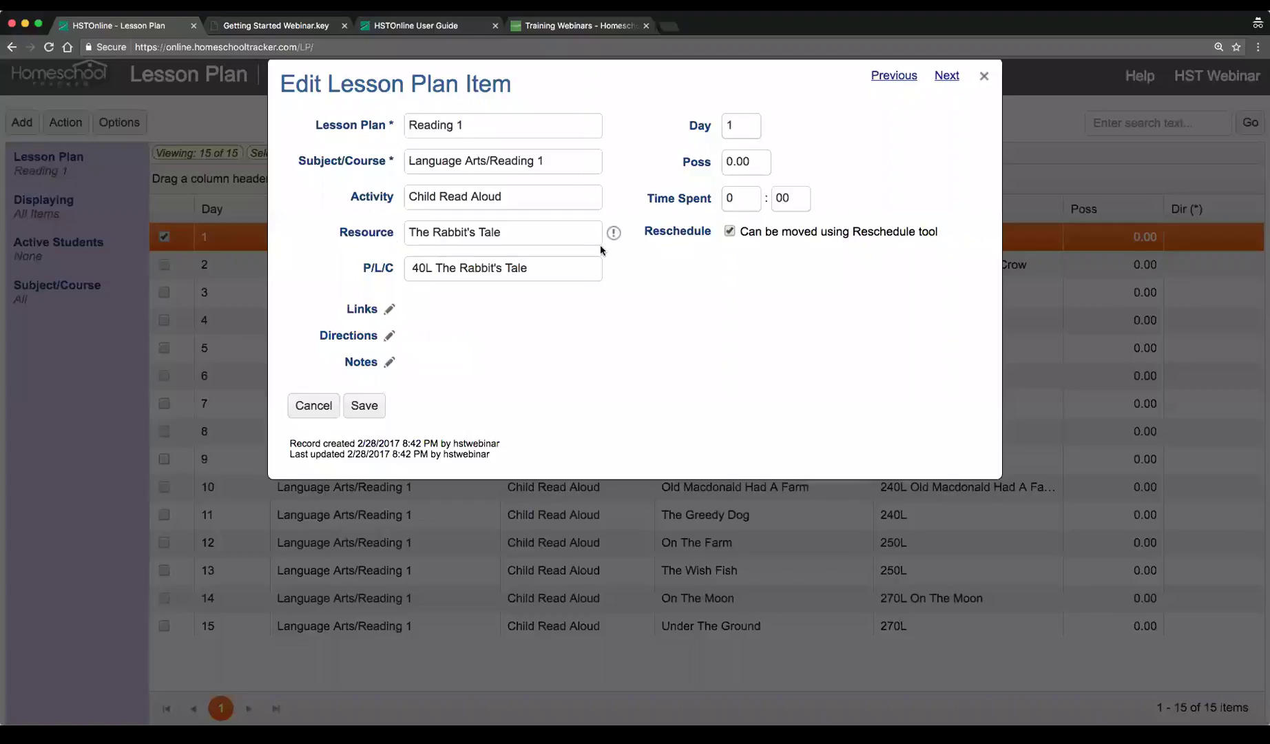
Step through the remaining Reading 1 lesson plan items up to Day 15 and close the item editor
click(946, 77)
click(946, 77)
click(946, 77)
click(947, 77)
click(947, 77)
click(946, 77)
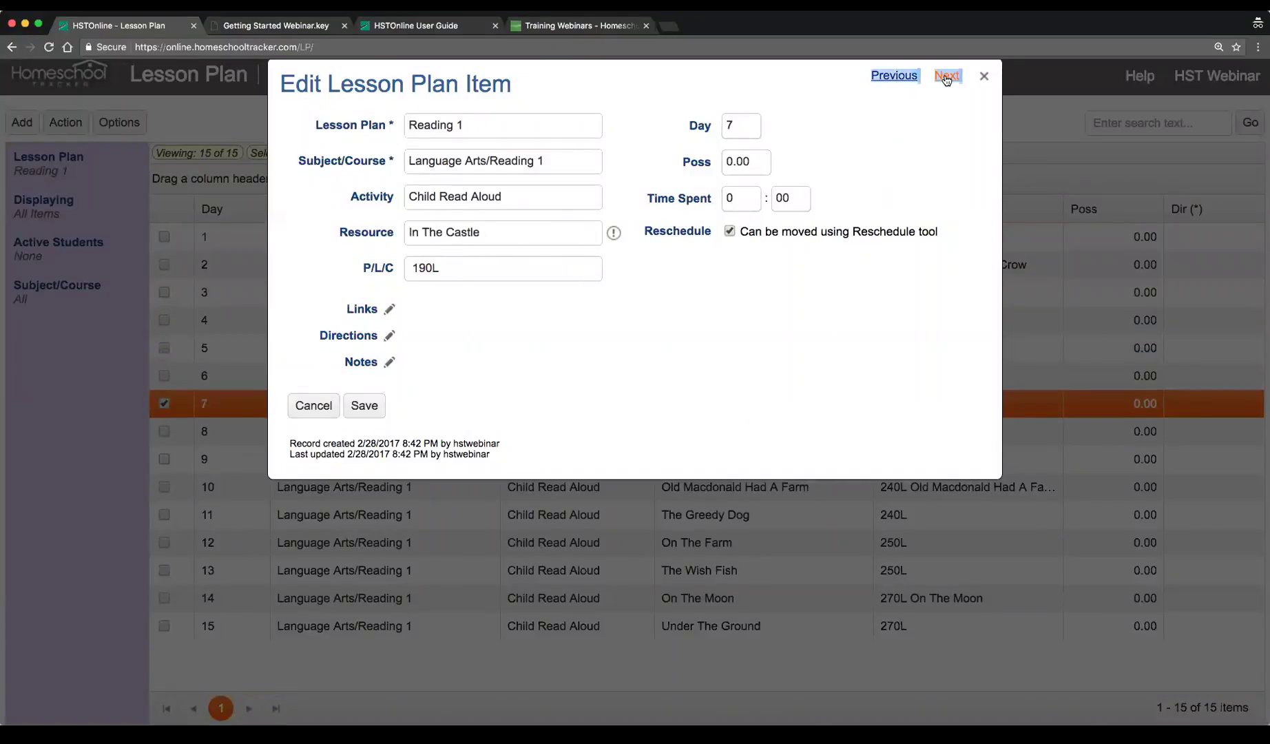
click(946, 77)
click(946, 77)
click(946, 77)
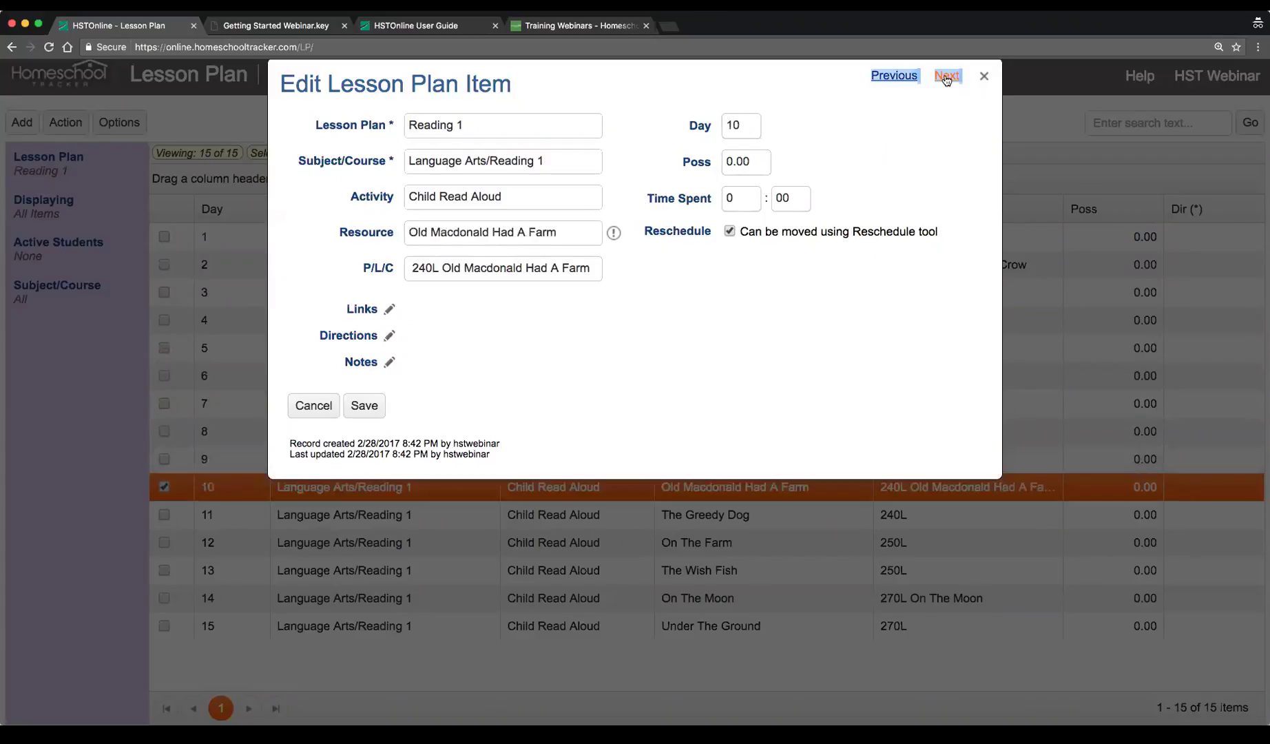
click(946, 77)
click(947, 77)
click(947, 77)
click(947, 77)
click(946, 77)
click(947, 77)
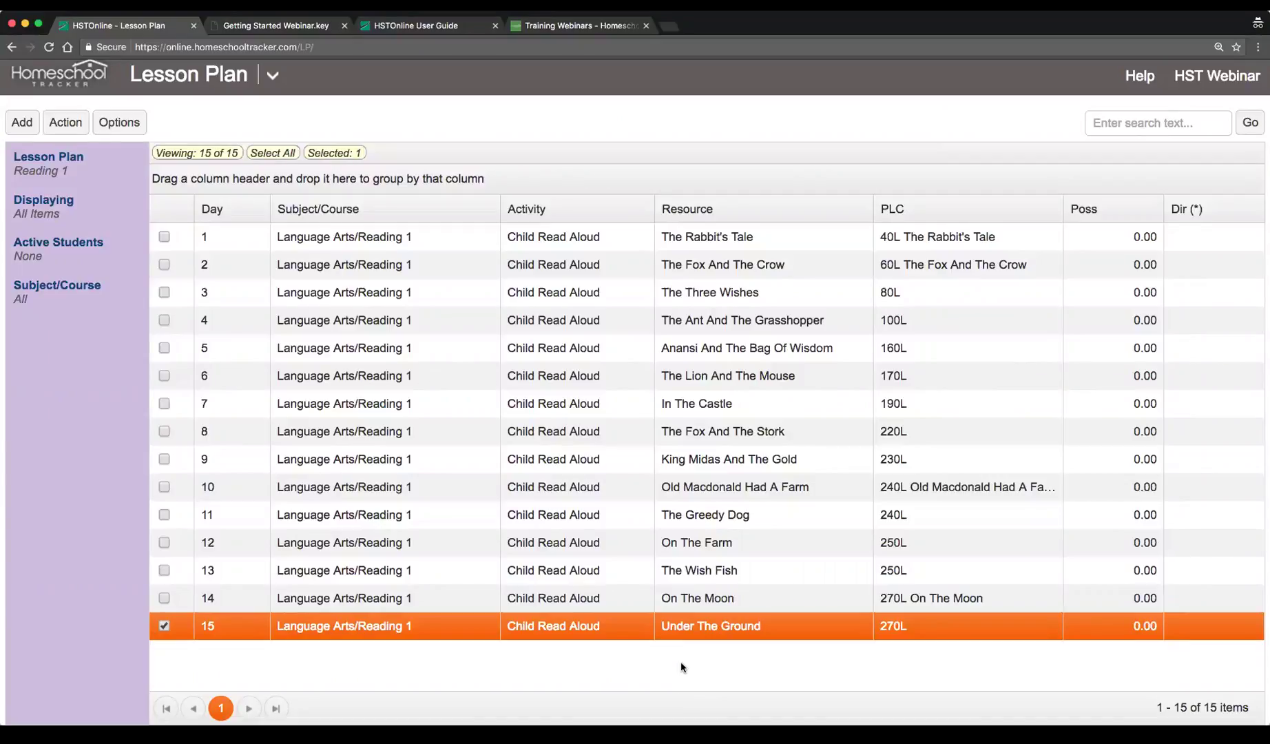
Select only the Day 1 through Day 5 items of the Reading 1 plan and open them in the Scheduler
click(164, 626)
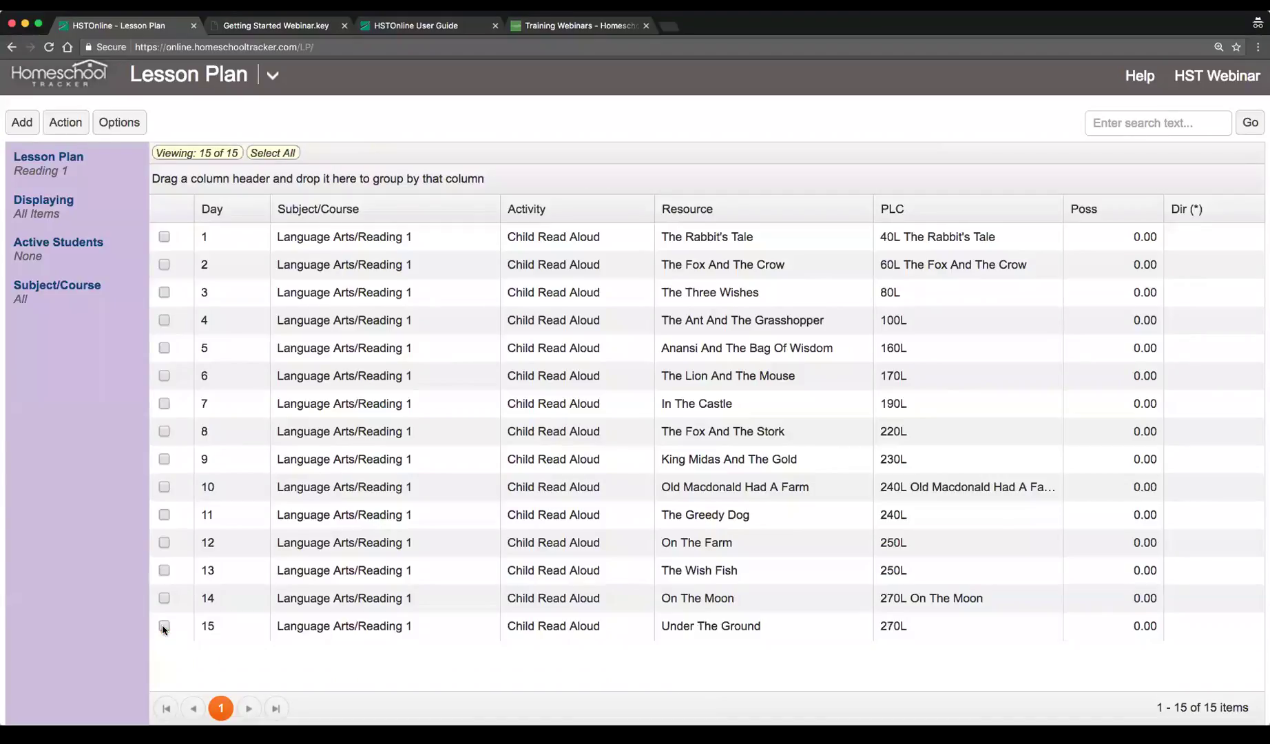
click(164, 237)
click(164, 264)
click(164, 292)
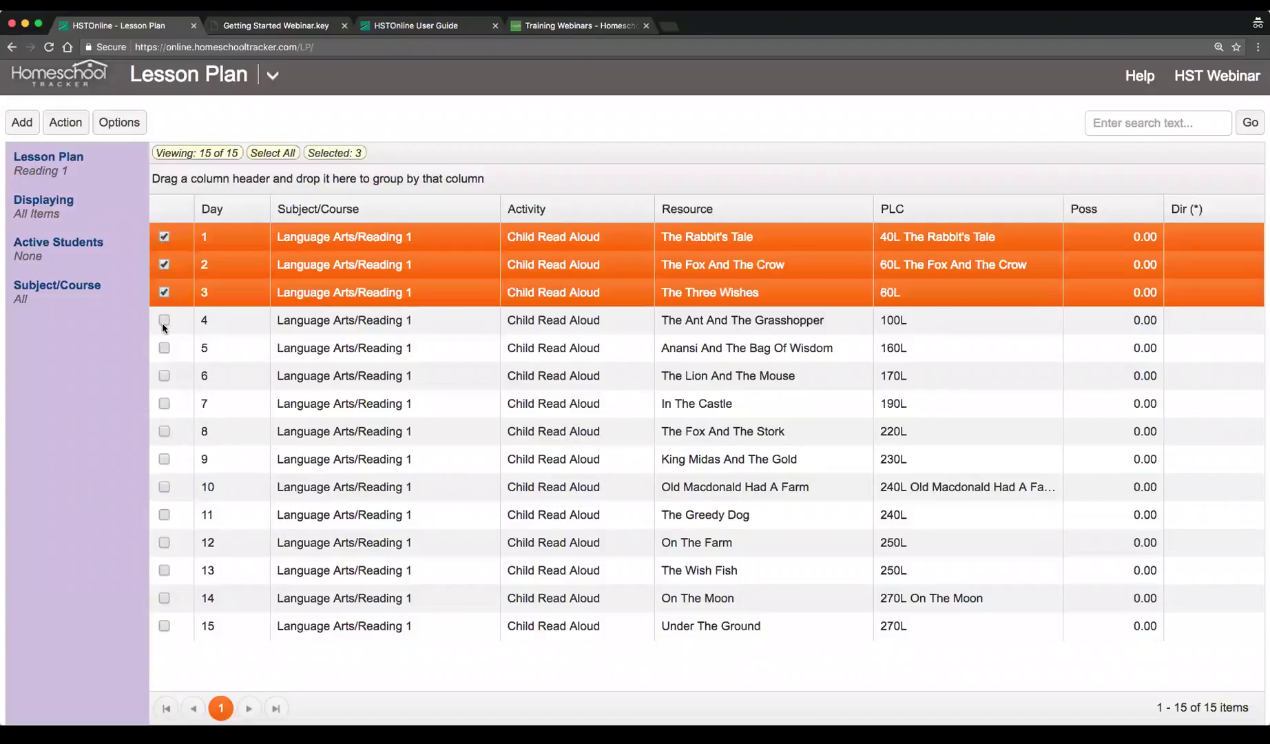
click(164, 320)
click(164, 348)
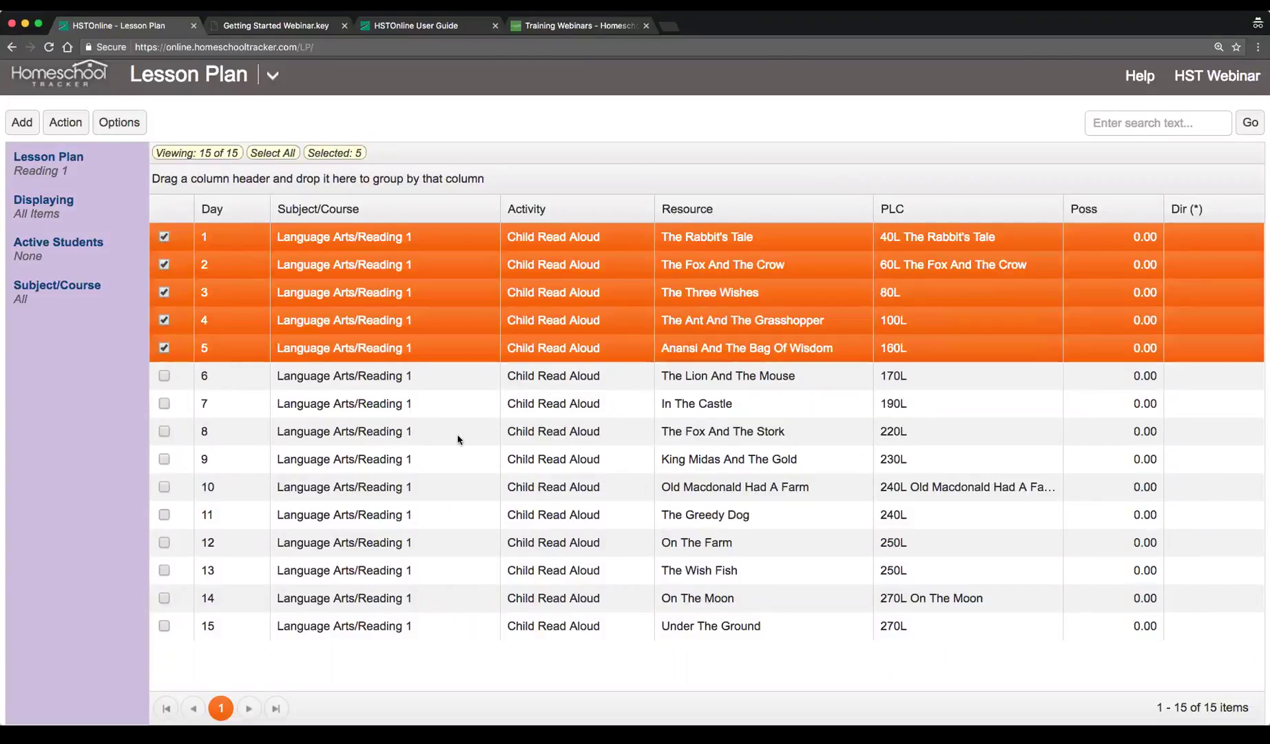
click(57, 125)
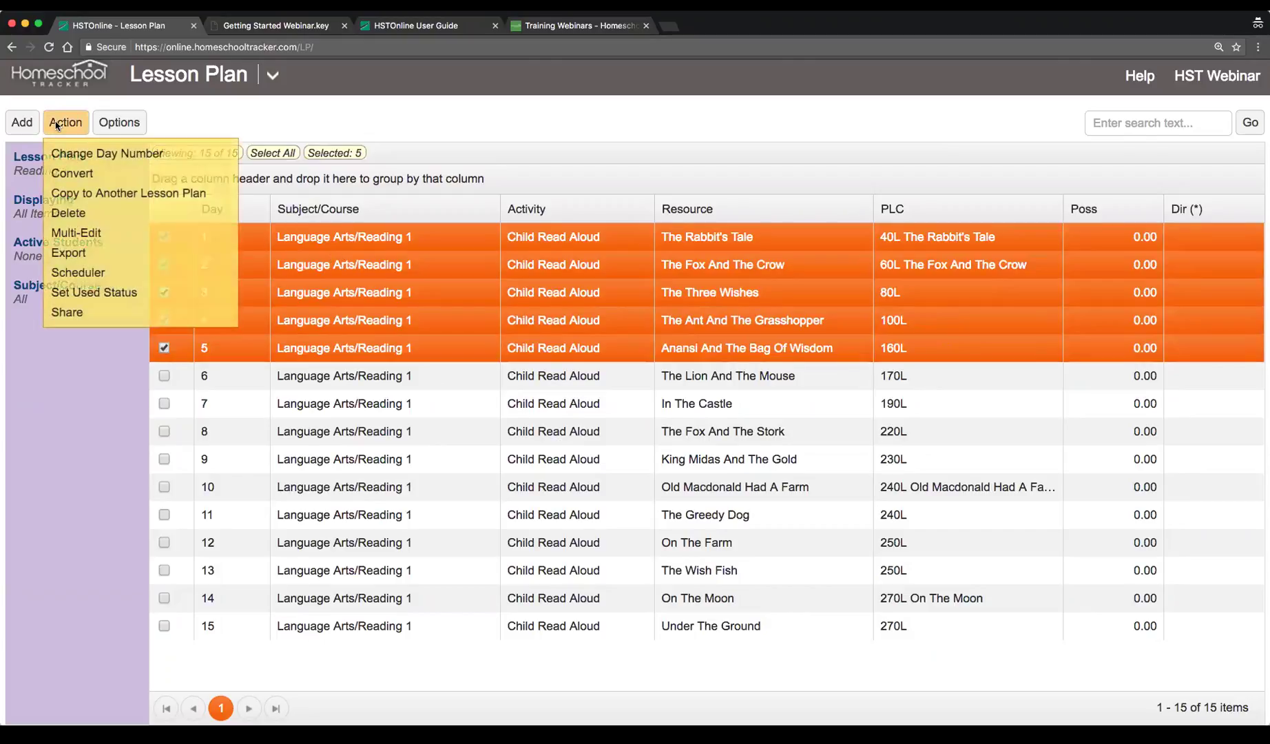
click(133, 270)
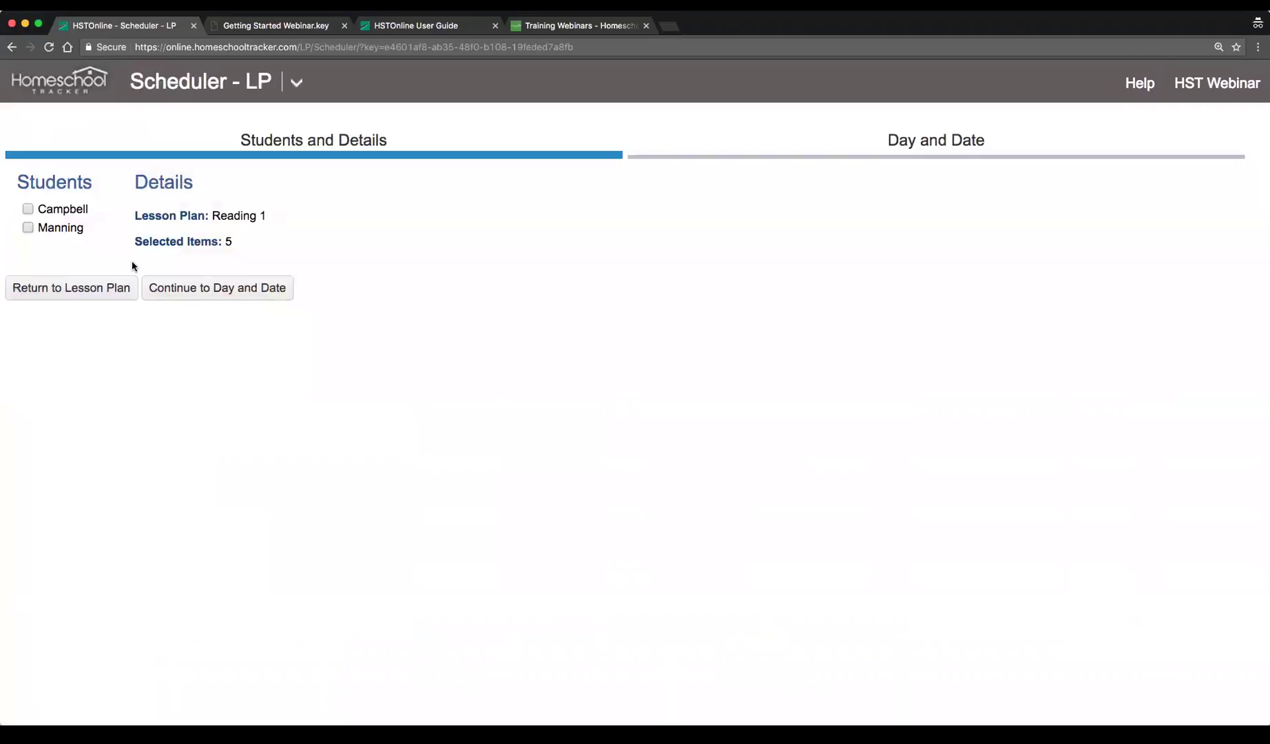
Assign the five selected items to the first listed student and set the start date to 2/27/2017
click(77, 211)
click(201, 288)
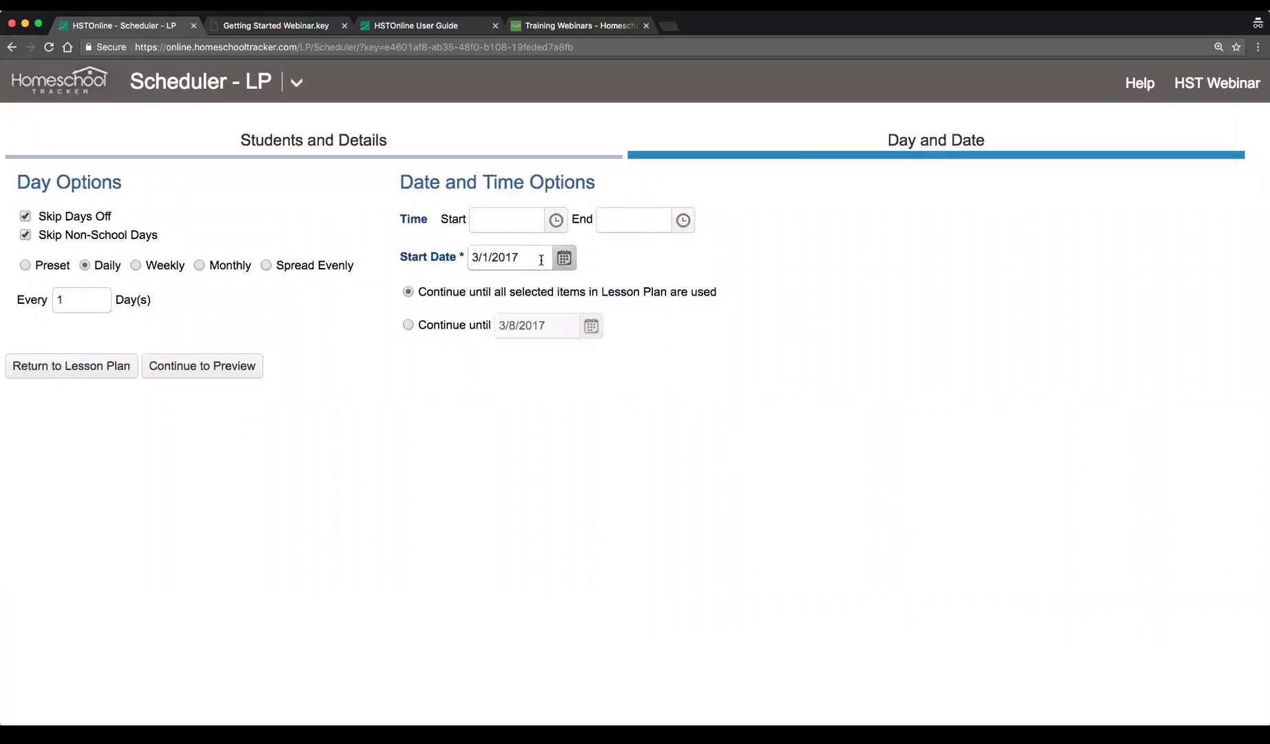
click(565, 259)
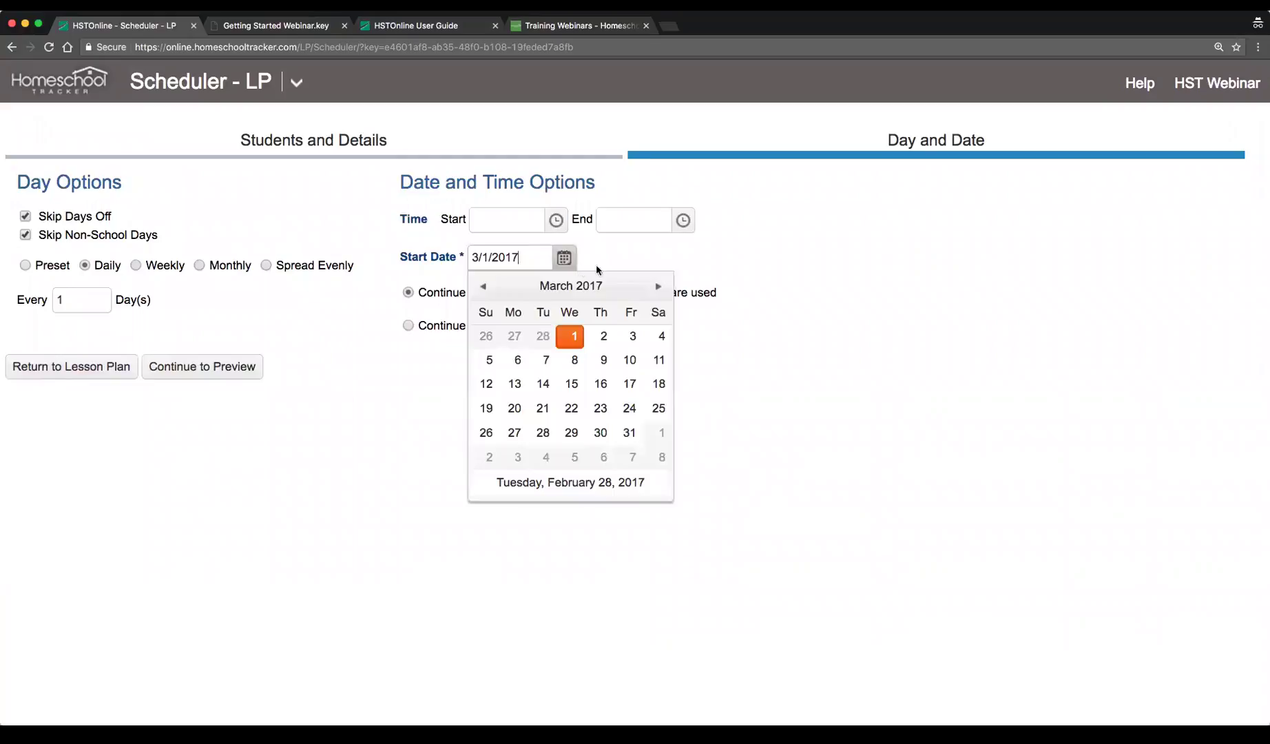
click(514, 337)
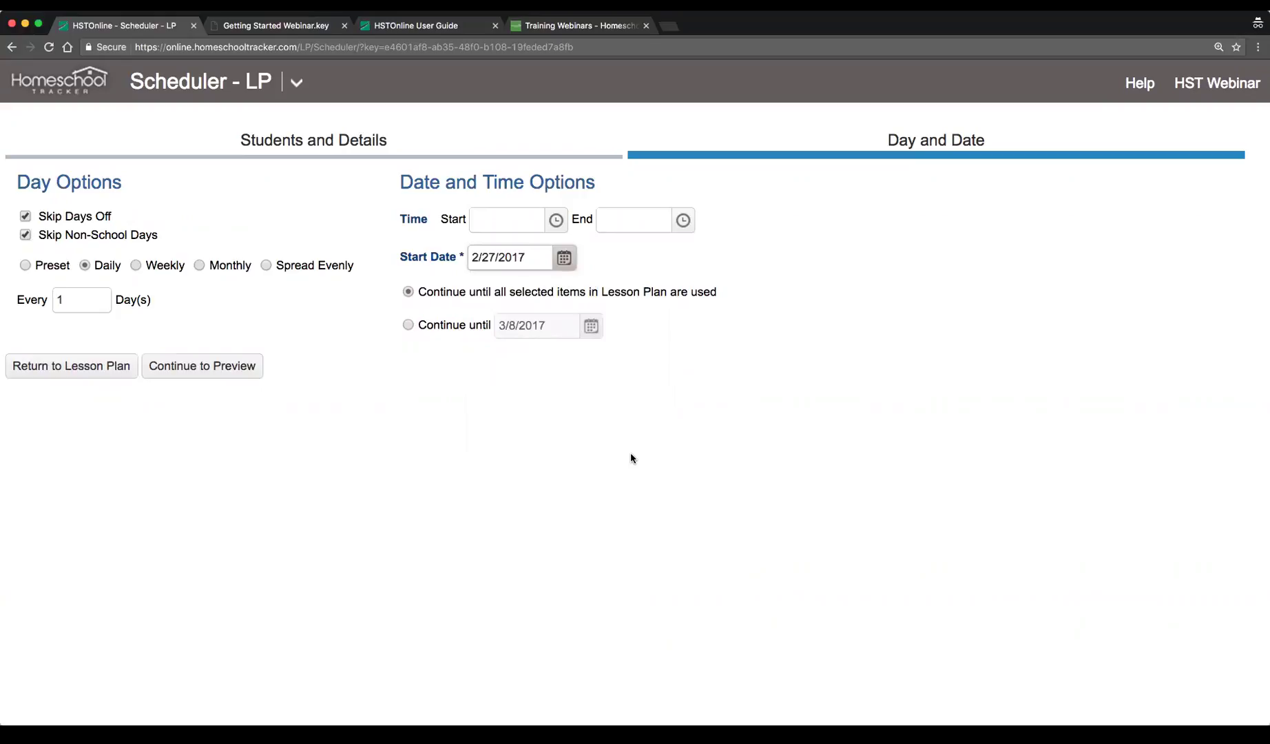
Set the assignment time from 9:00 AM to 10:00 AM and generate the schedule preview
click(553, 229)
scroll(534, 310, down, 3)
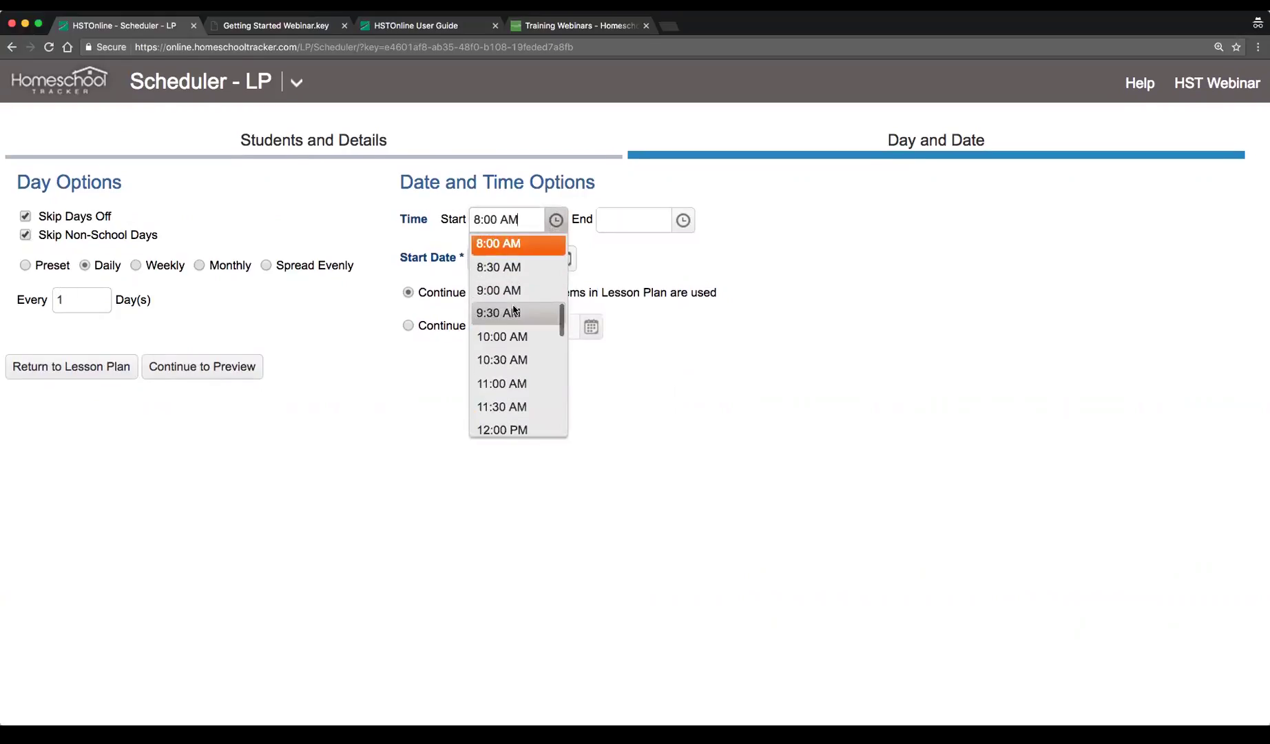
click(527, 298)
click(683, 220)
scroll(640, 299, down, 2)
click(651, 336)
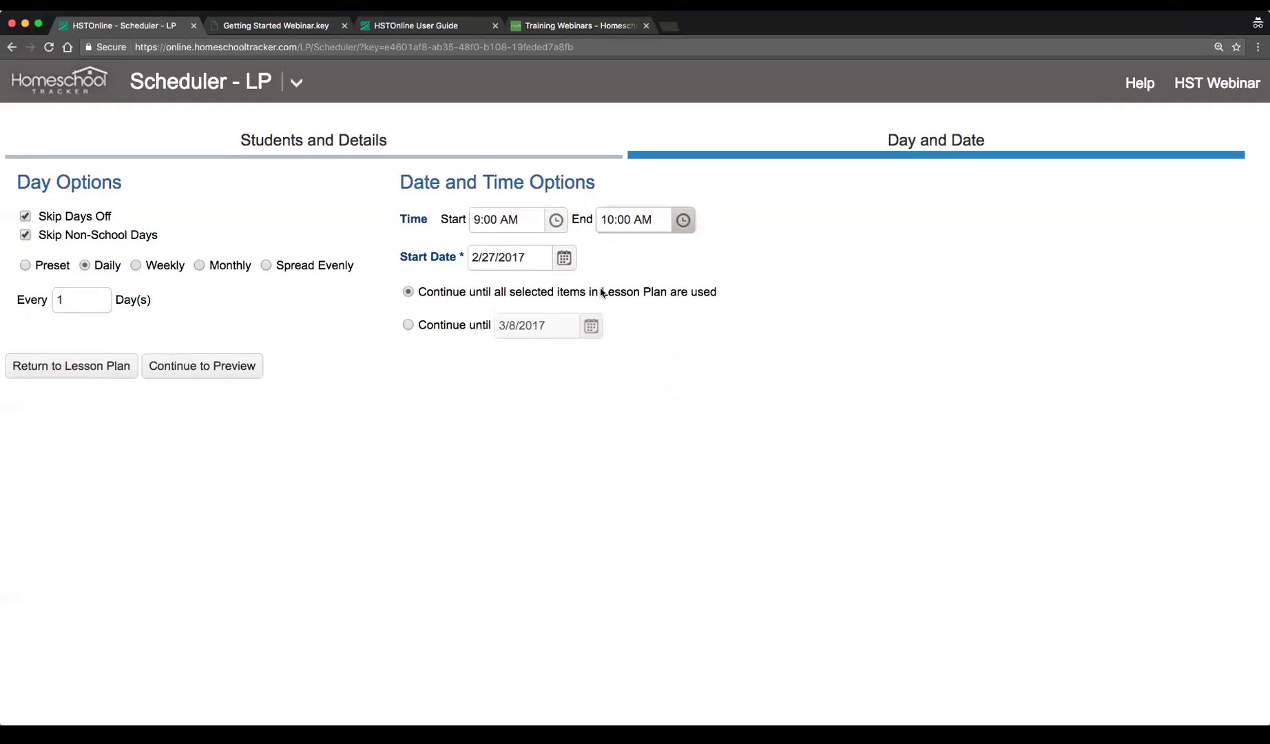
click(207, 377)
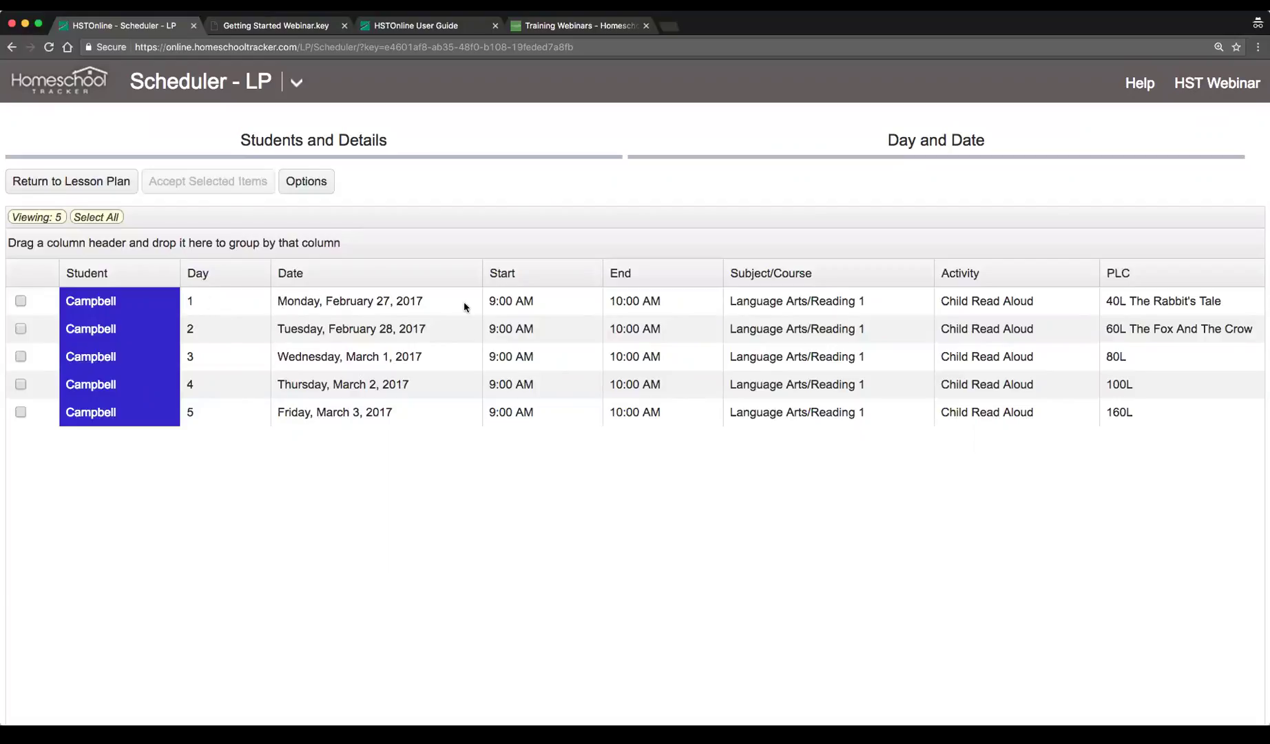
Select all previewed Reading 1 assignments and accept them into the student's schedule
click(991, 300)
click(432, 328)
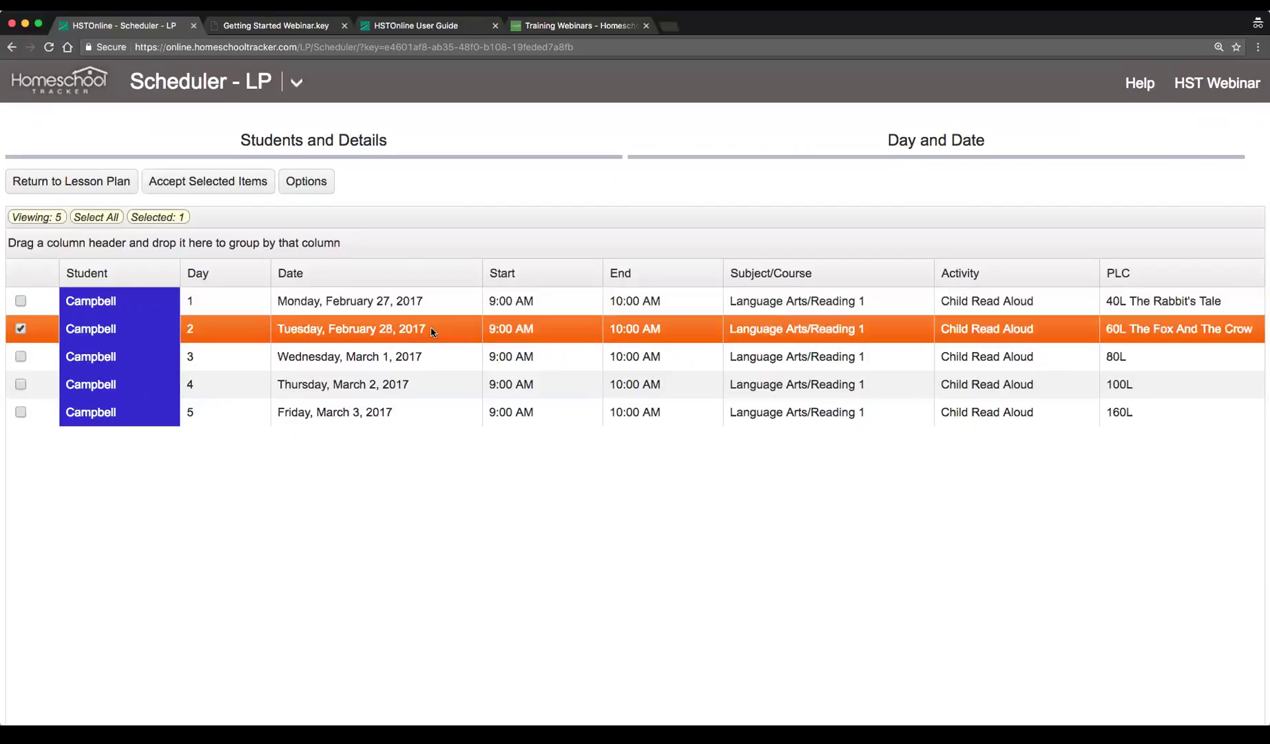
click(421, 356)
click(411, 388)
click(404, 416)
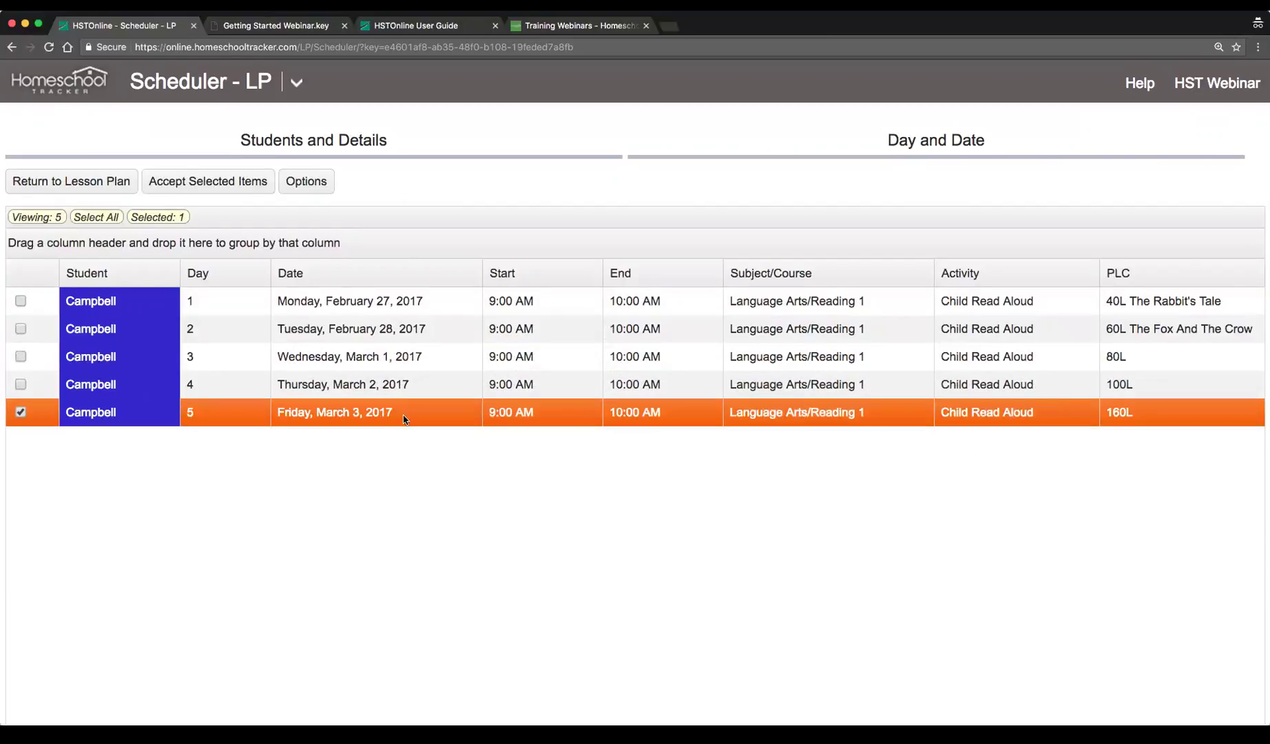
click(97, 218)
click(189, 181)
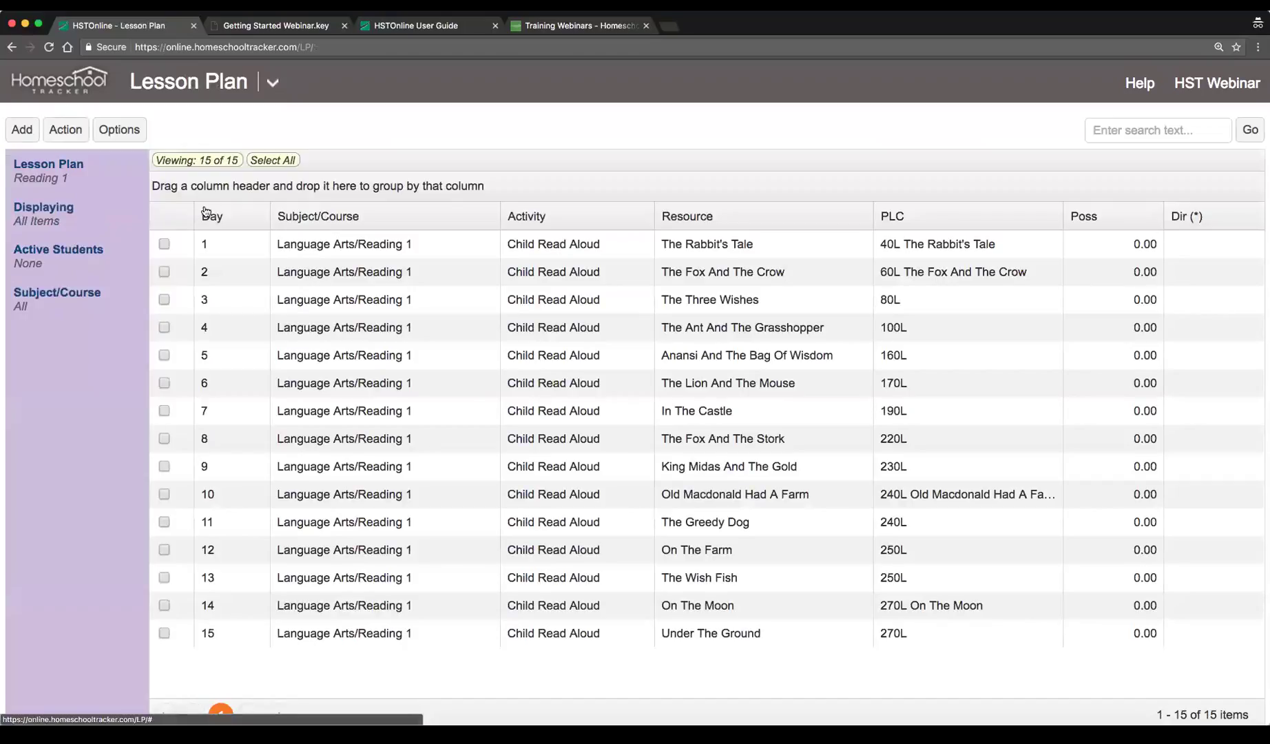
Examine the details of the Monday and Tuesday Reading 1 assignments in the Agenda Calendar View
click(275, 83)
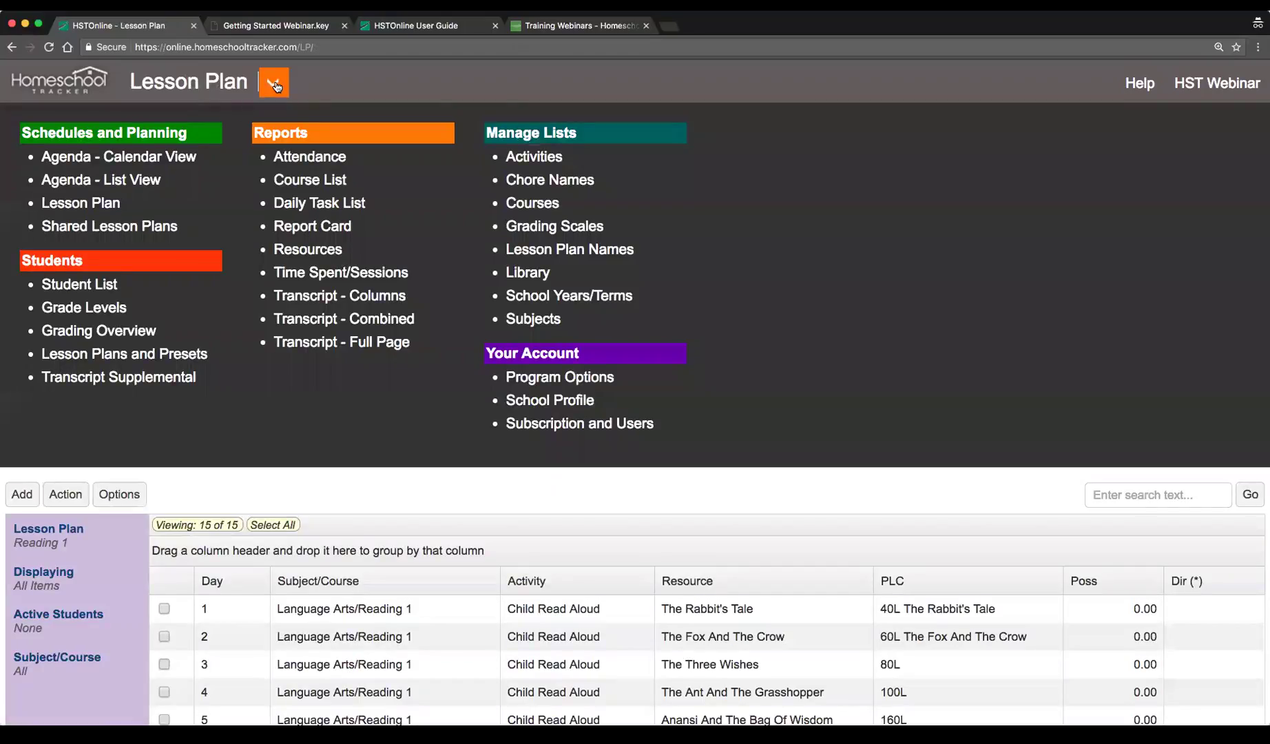
click(163, 158)
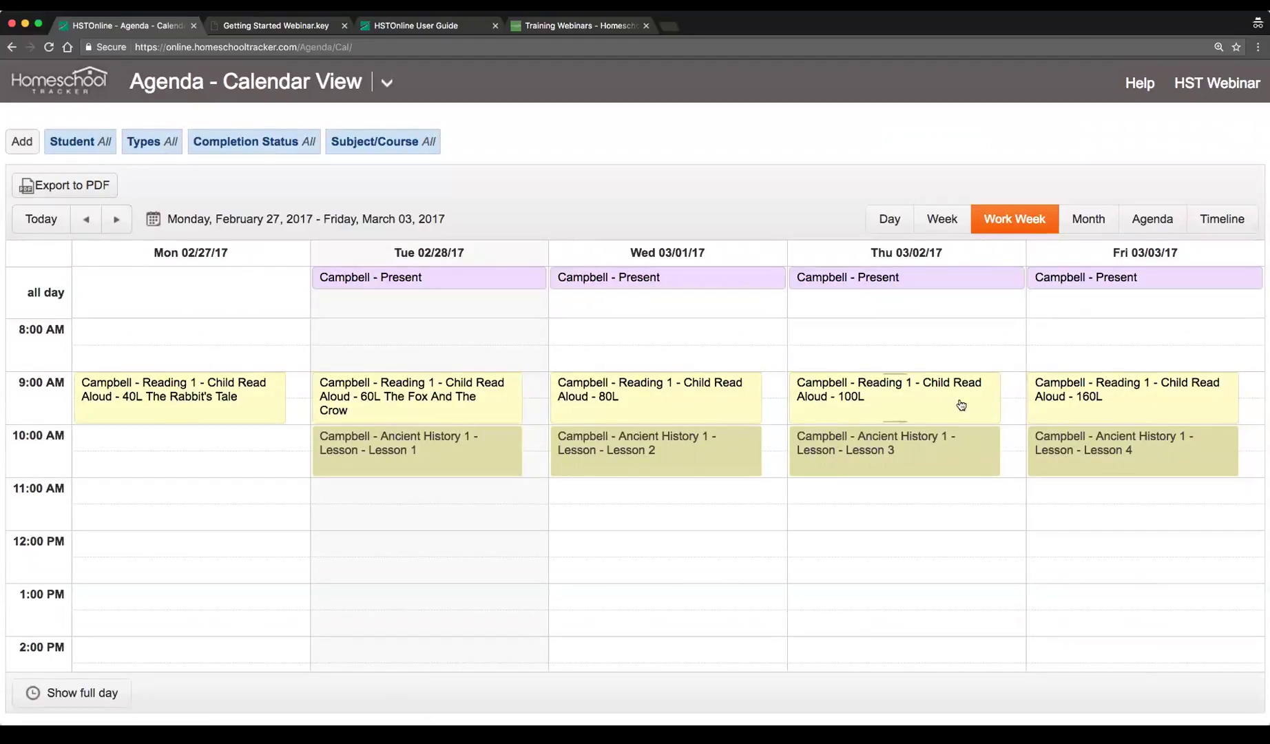
click(234, 394)
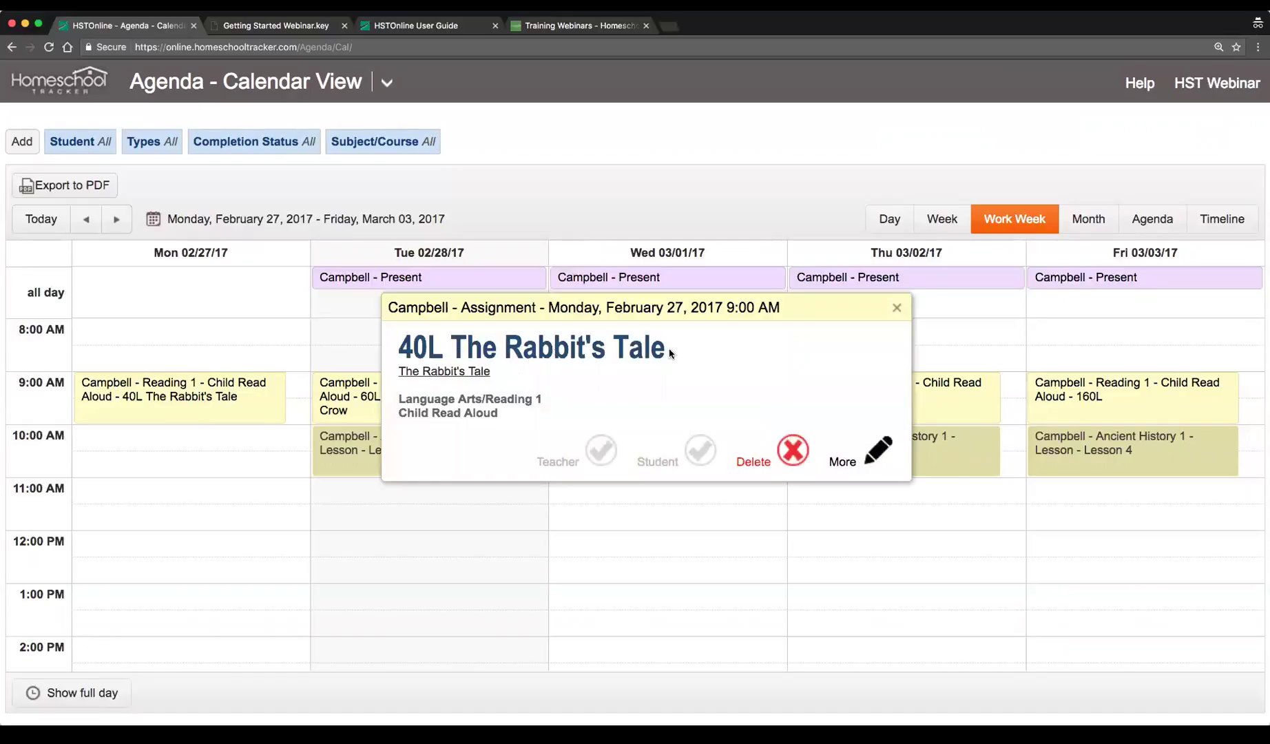
click(897, 308)
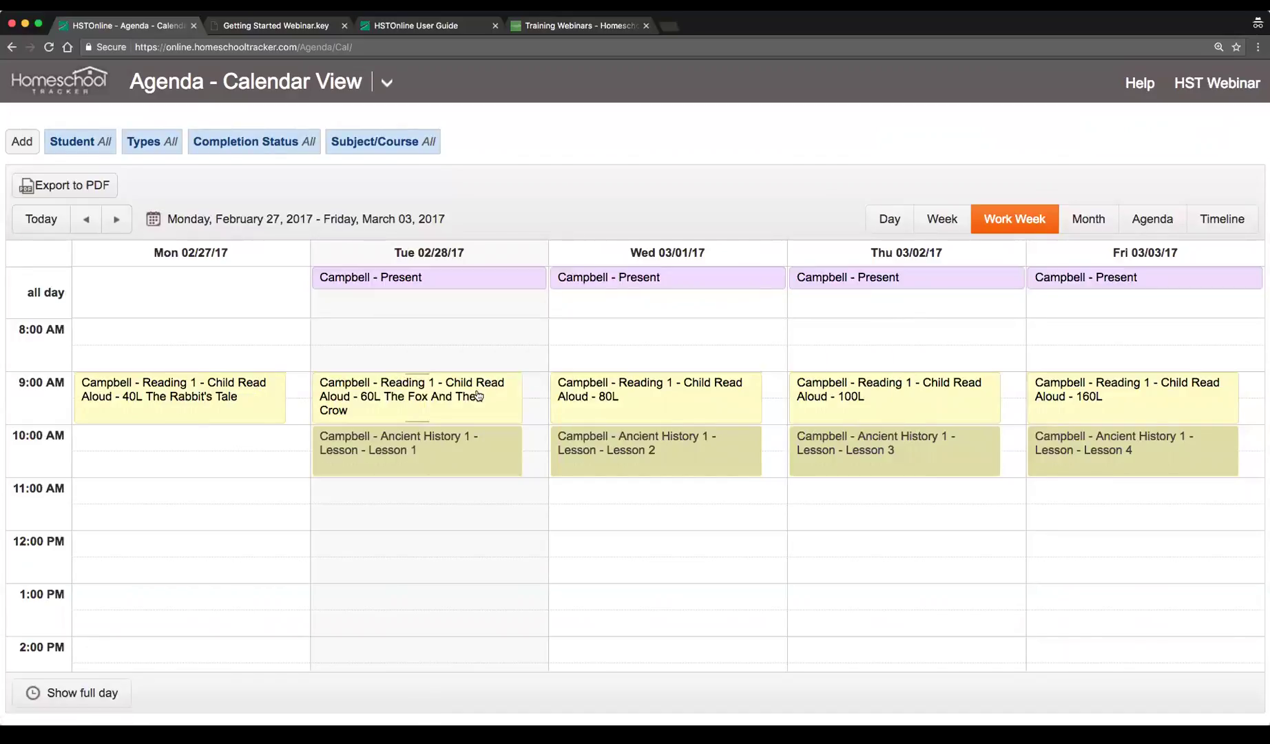
click(477, 394)
click(900, 308)
Go to Lesson Plans and Presets, view the student's full plan list, and open the weekly preset schedule
click(386, 83)
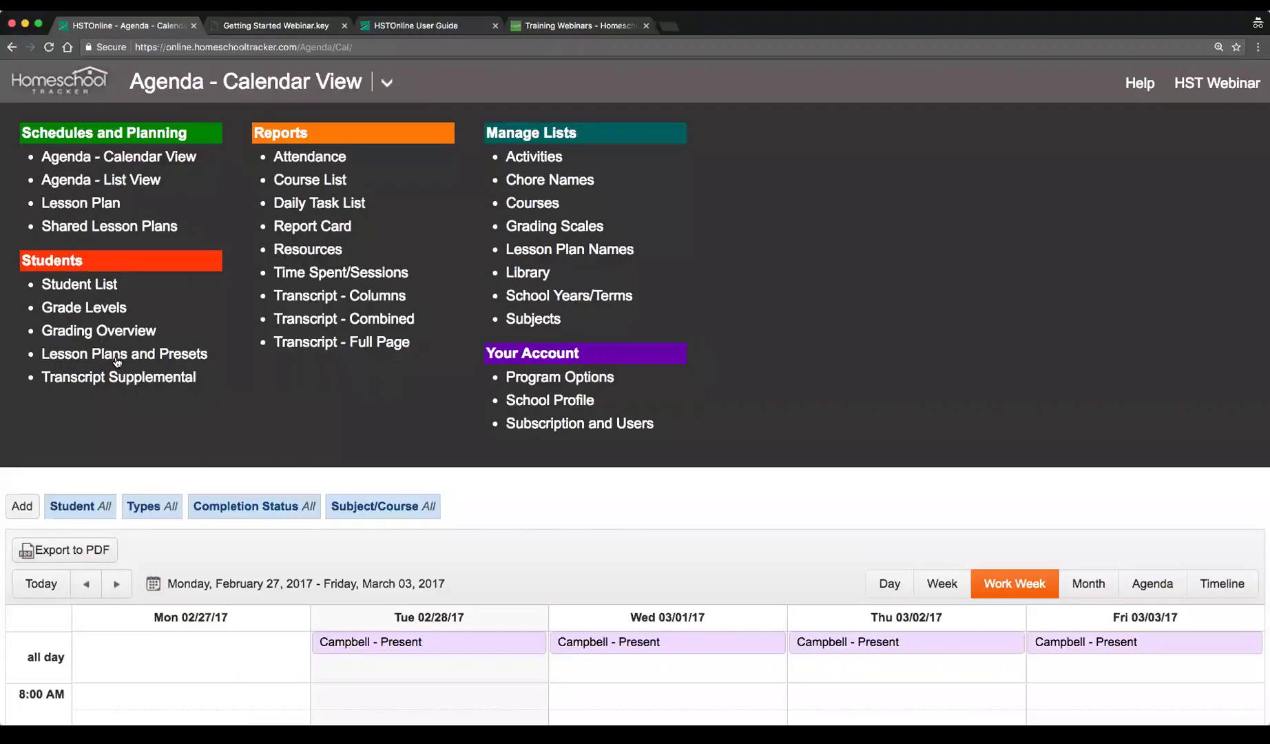
click(145, 361)
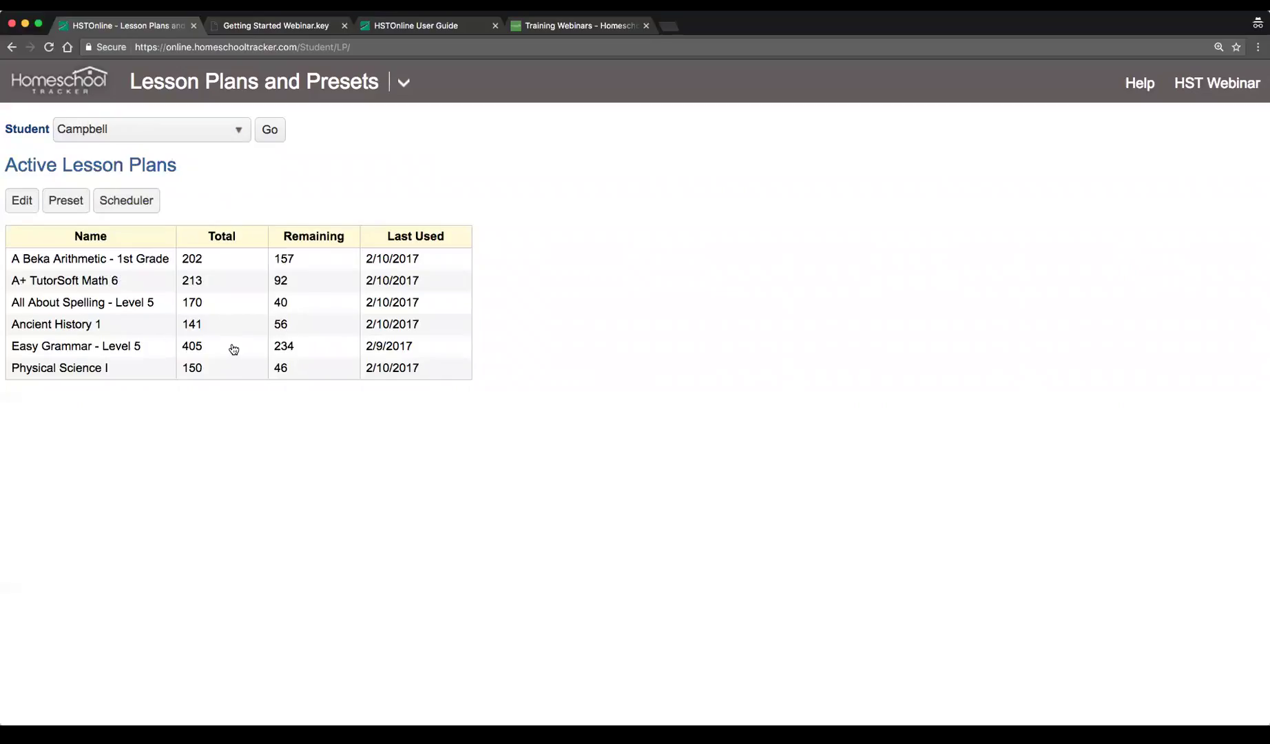
click(23, 204)
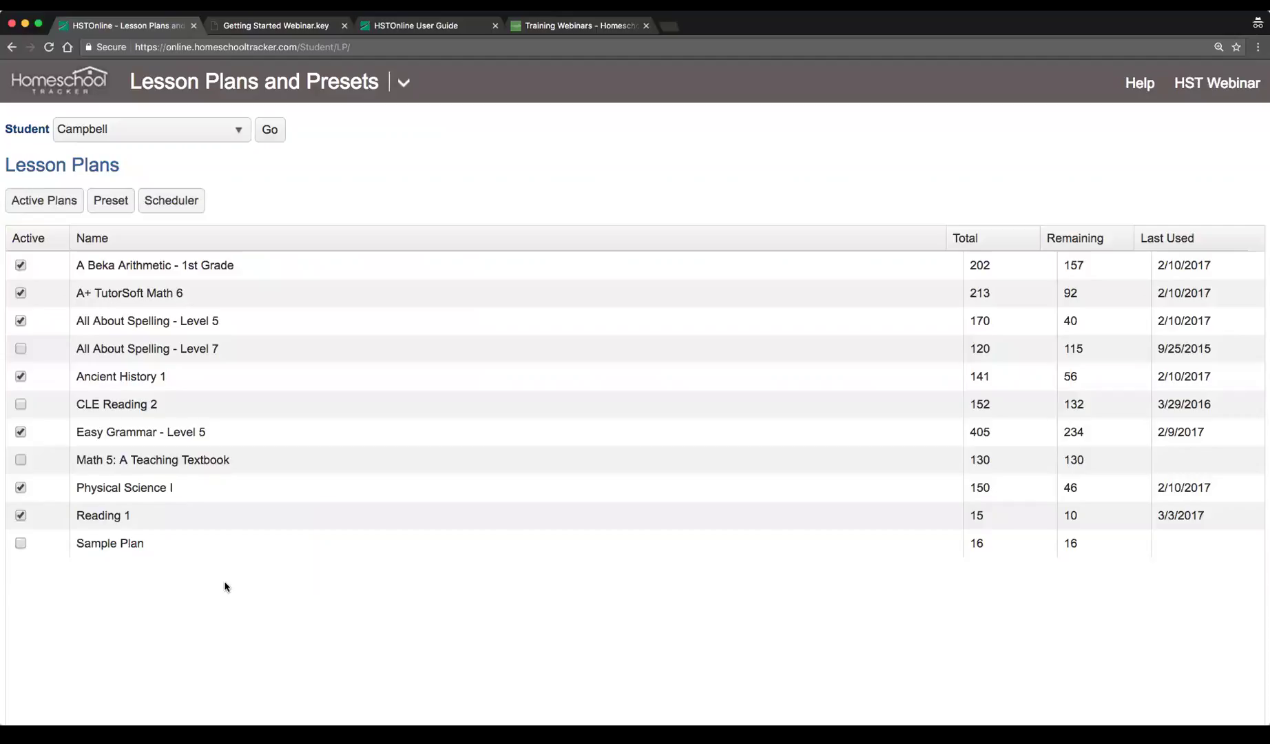
click(111, 206)
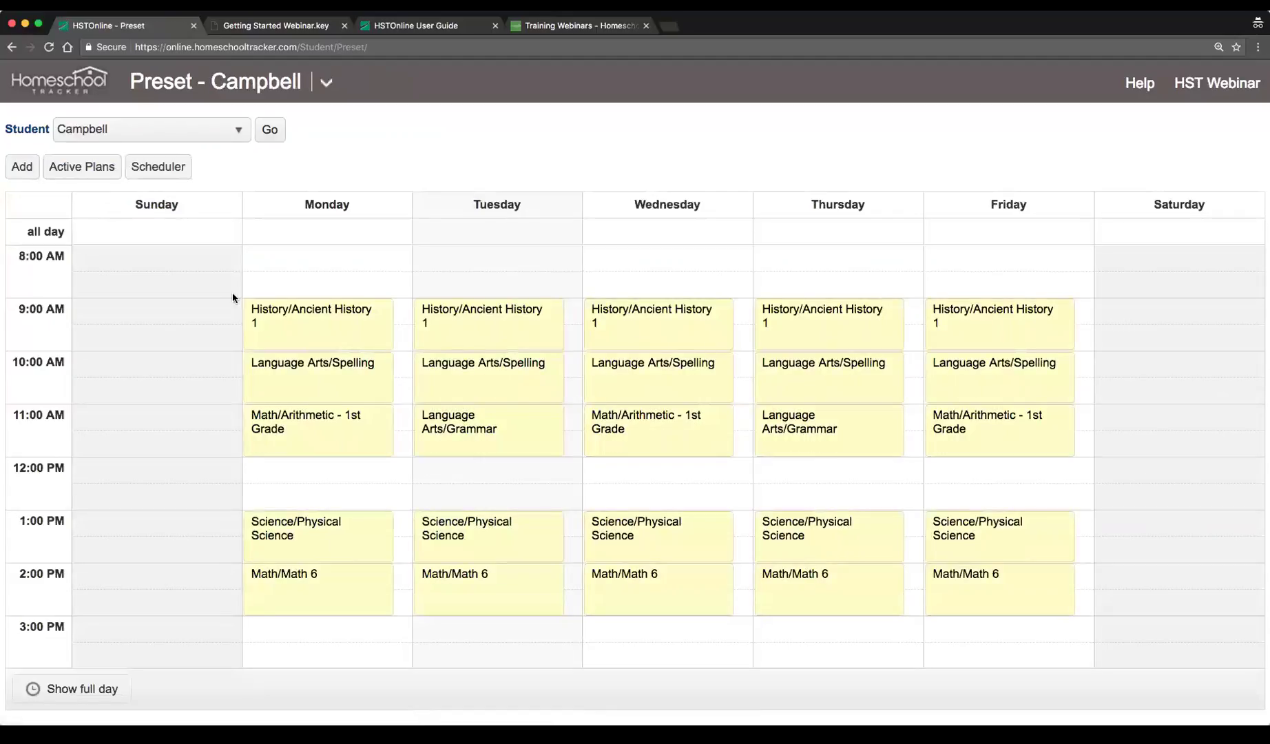
scroll(259, 324, down, 2)
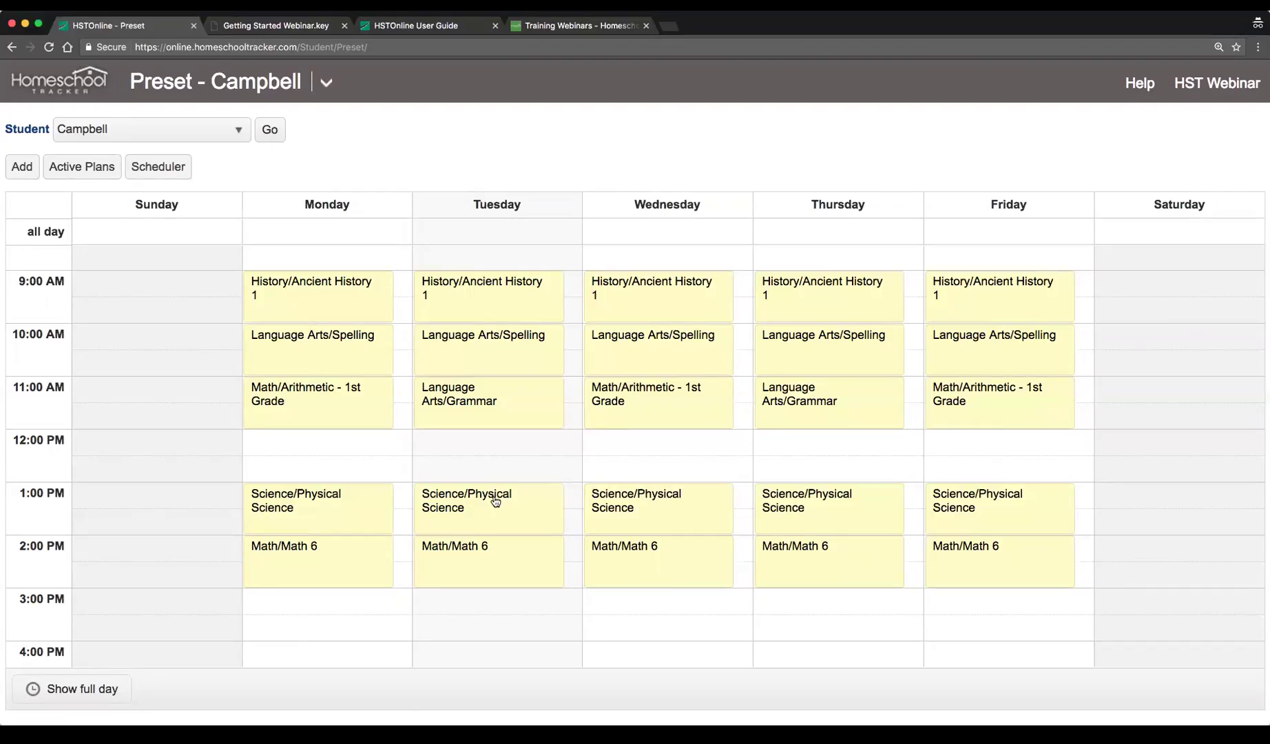
scroll(496, 502, down, 1)
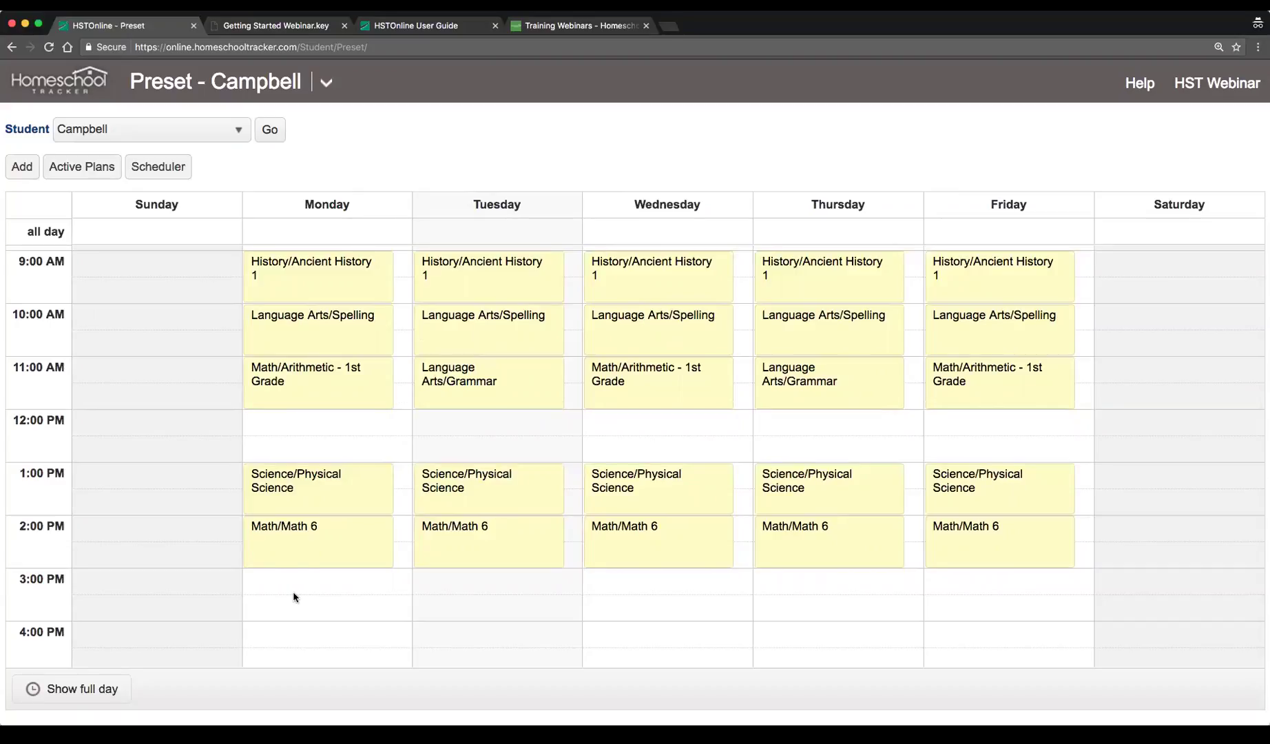
Start a new preset for Language Arts/Reading 1 on Monday through Friday
click(22, 168)
click(552, 119)
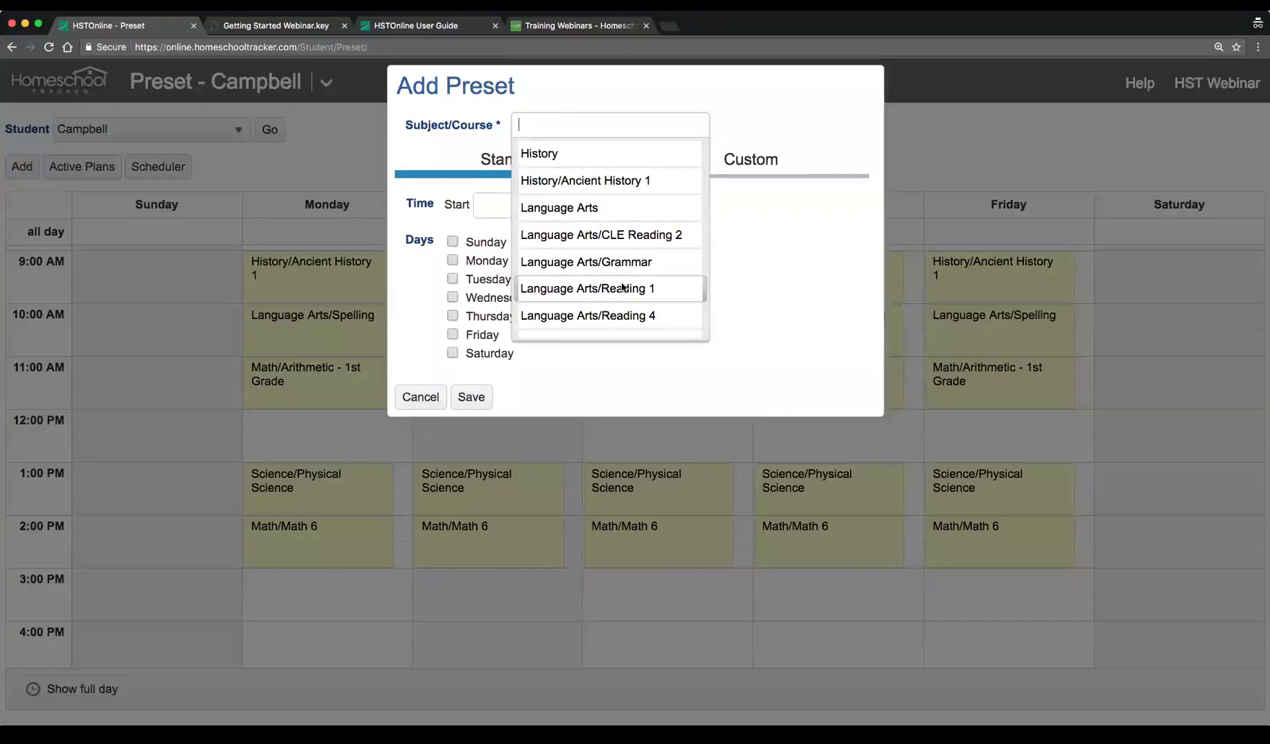
click(620, 287)
click(491, 261)
click(486, 279)
click(486, 300)
click(485, 317)
click(484, 335)
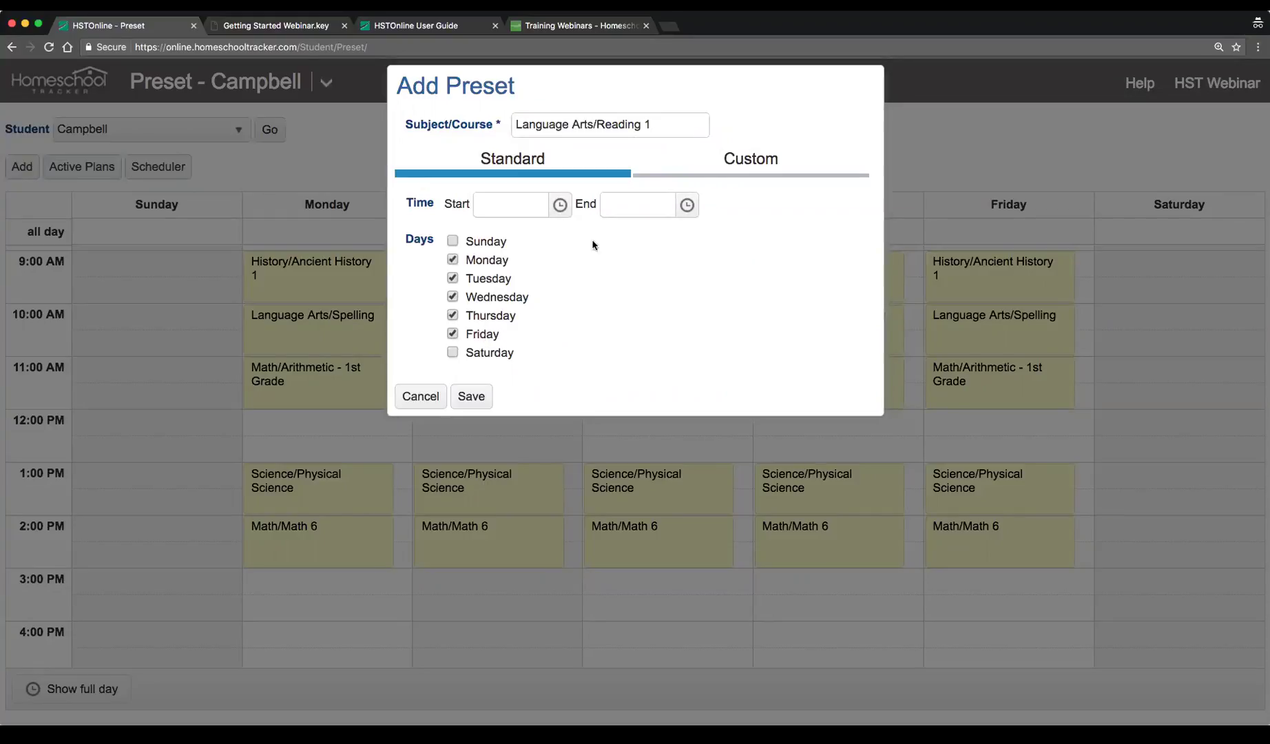
Set the Reading 1 preset's time from 3:00 PM to 4:00 PM and save the preset
click(562, 209)
scroll(519, 350, down, 5)
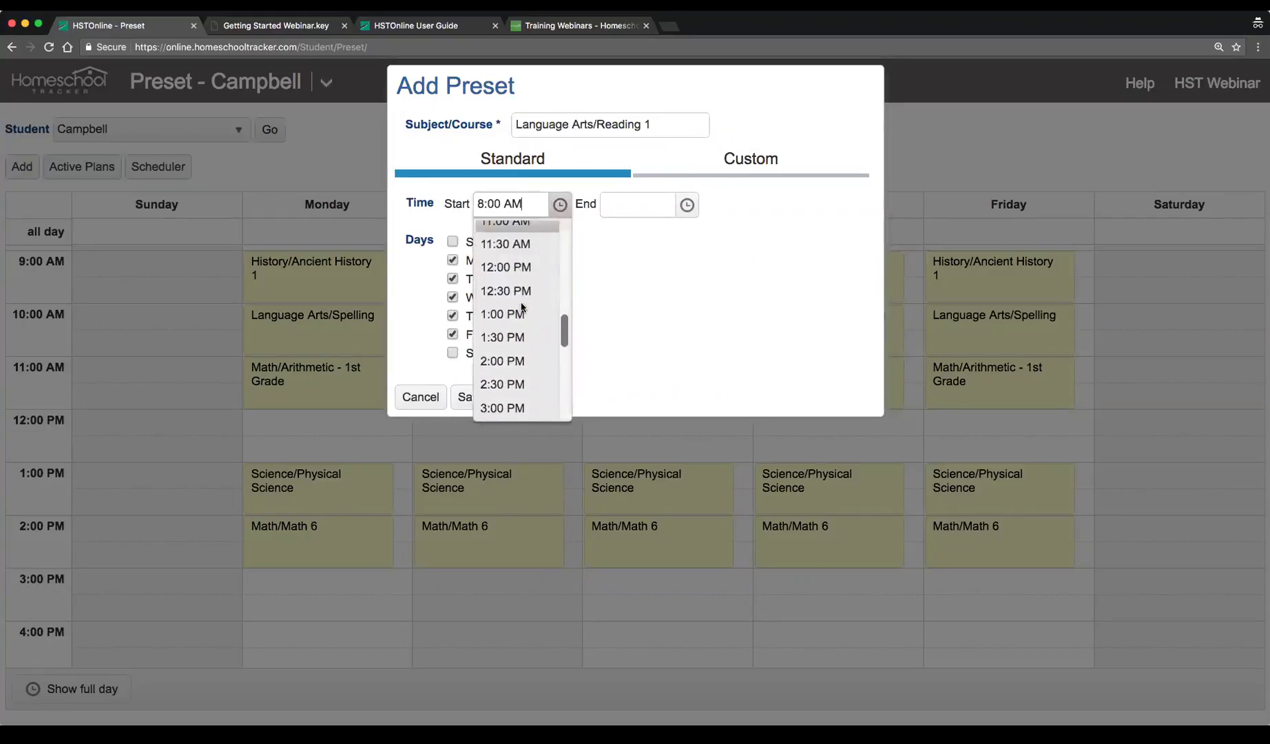
click(518, 367)
click(687, 205)
scroll(648, 289, down, 2)
click(650, 294)
click(647, 315)
click(472, 397)
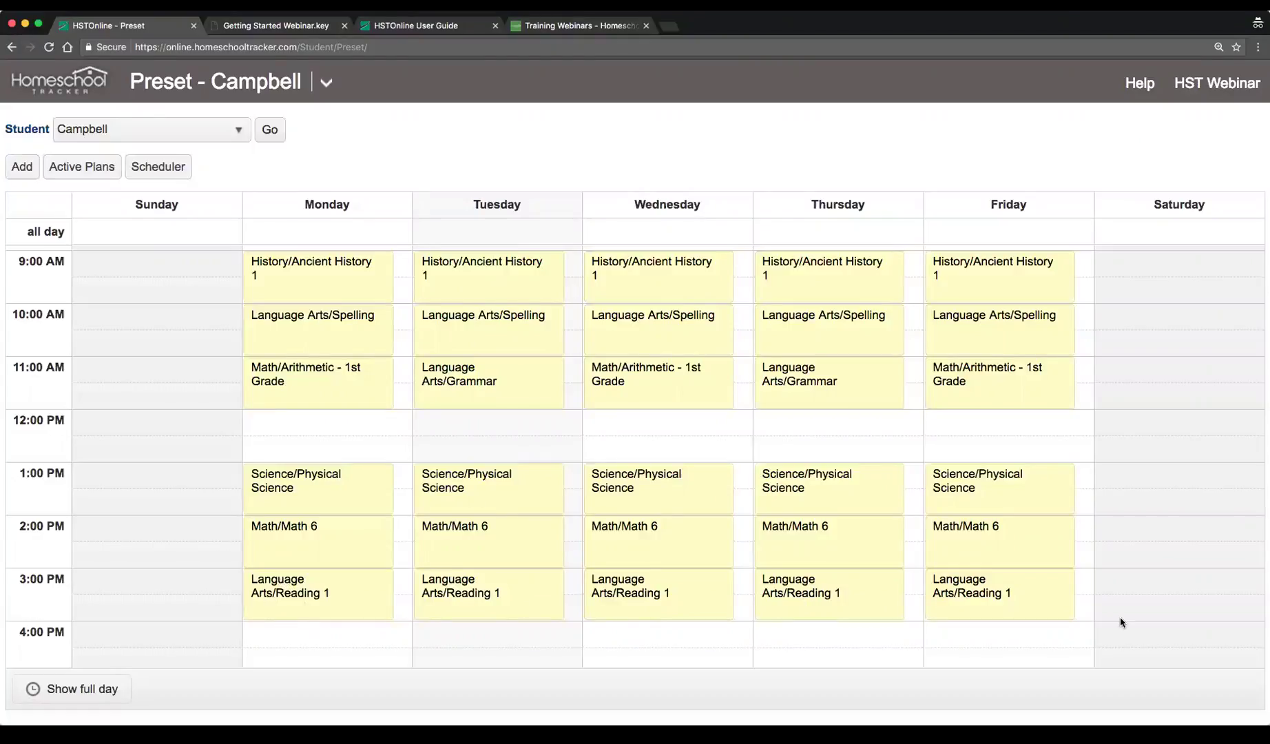
Open the student's Scheduler with all lesson plans selected and choose Preset as the day option
click(155, 173)
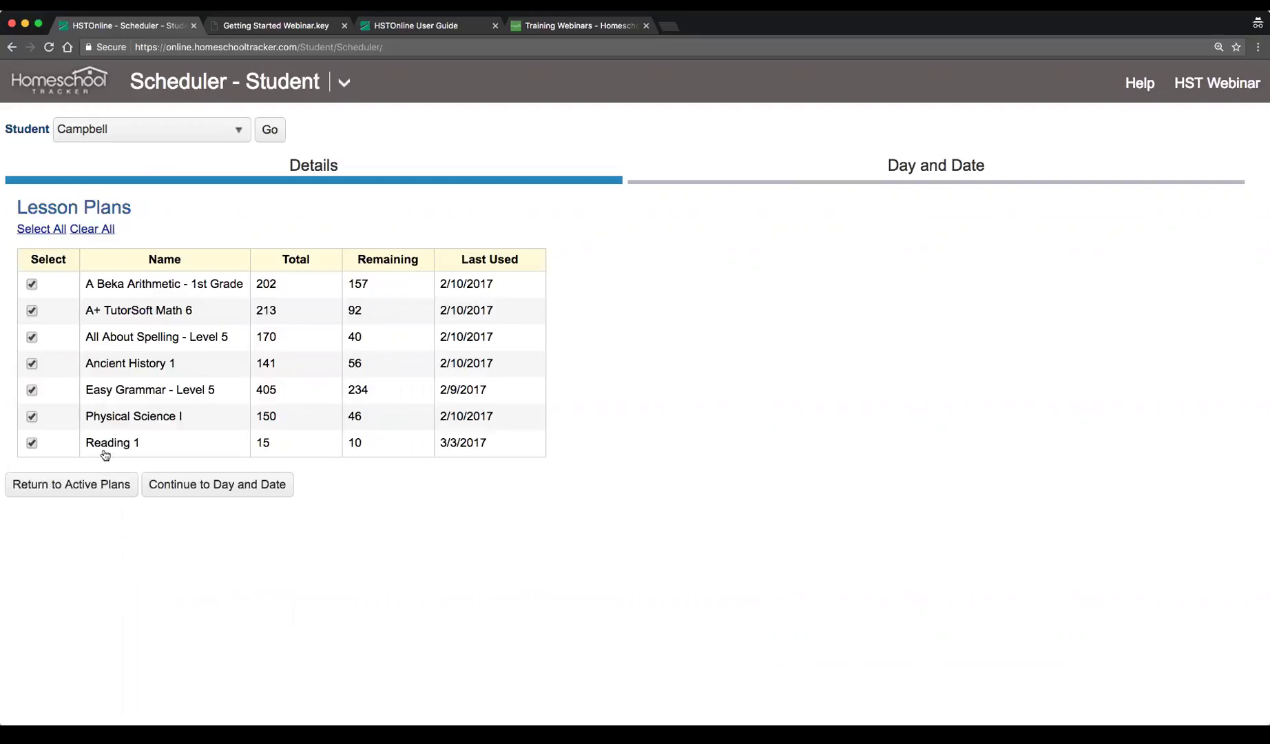
click(248, 493)
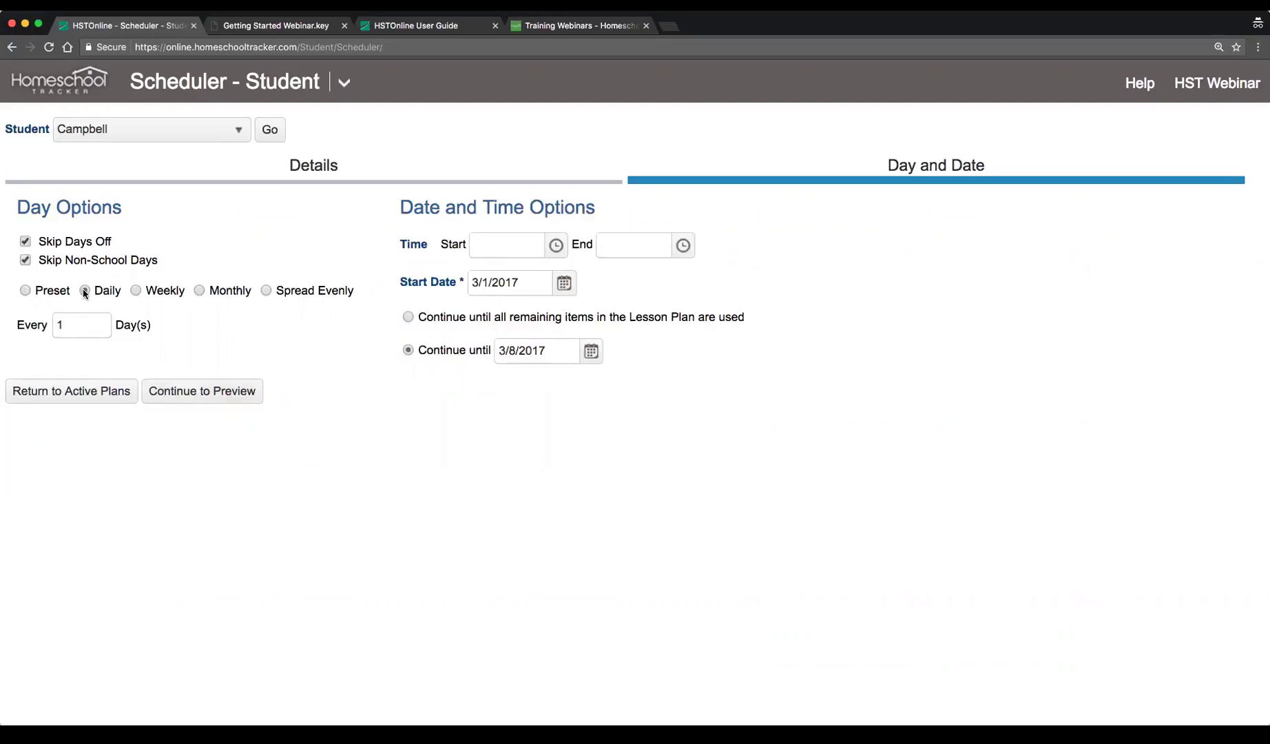
click(25, 290)
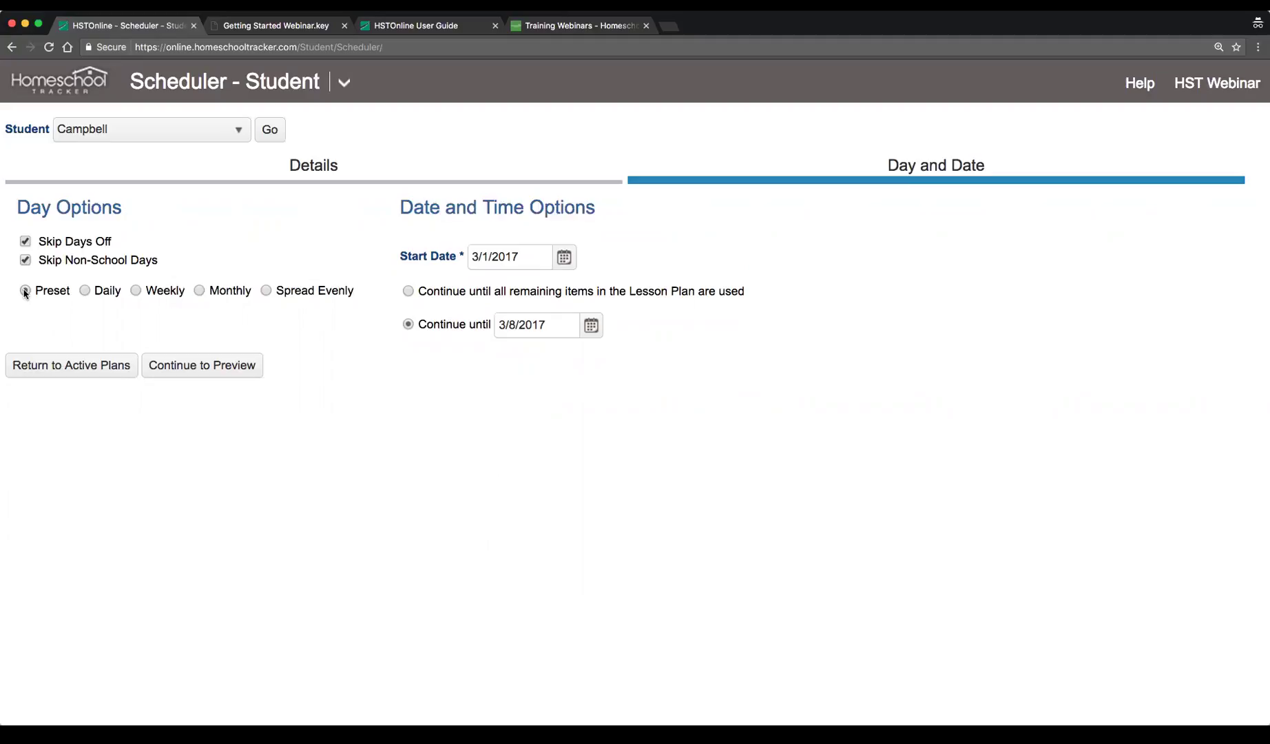
Set the schedule's dates from 3/6/2017 to 3/10/2017 and generate the preview
click(564, 258)
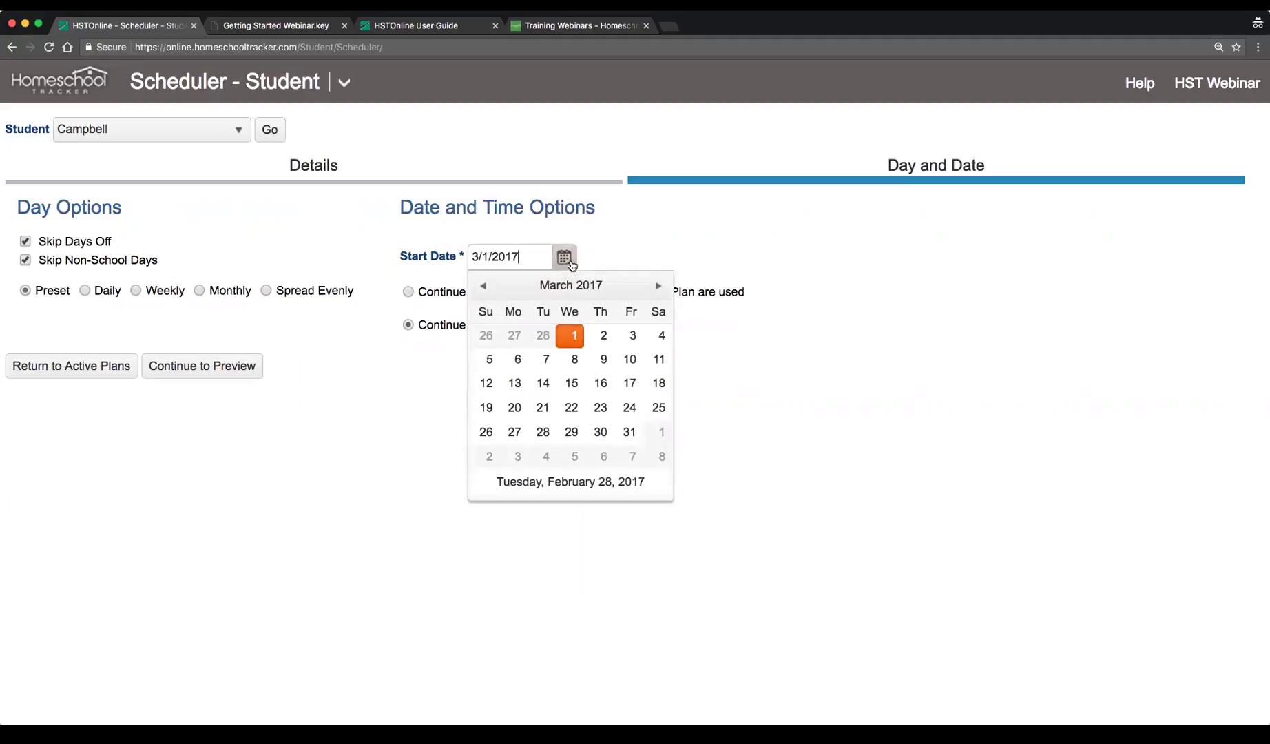
click(515, 360)
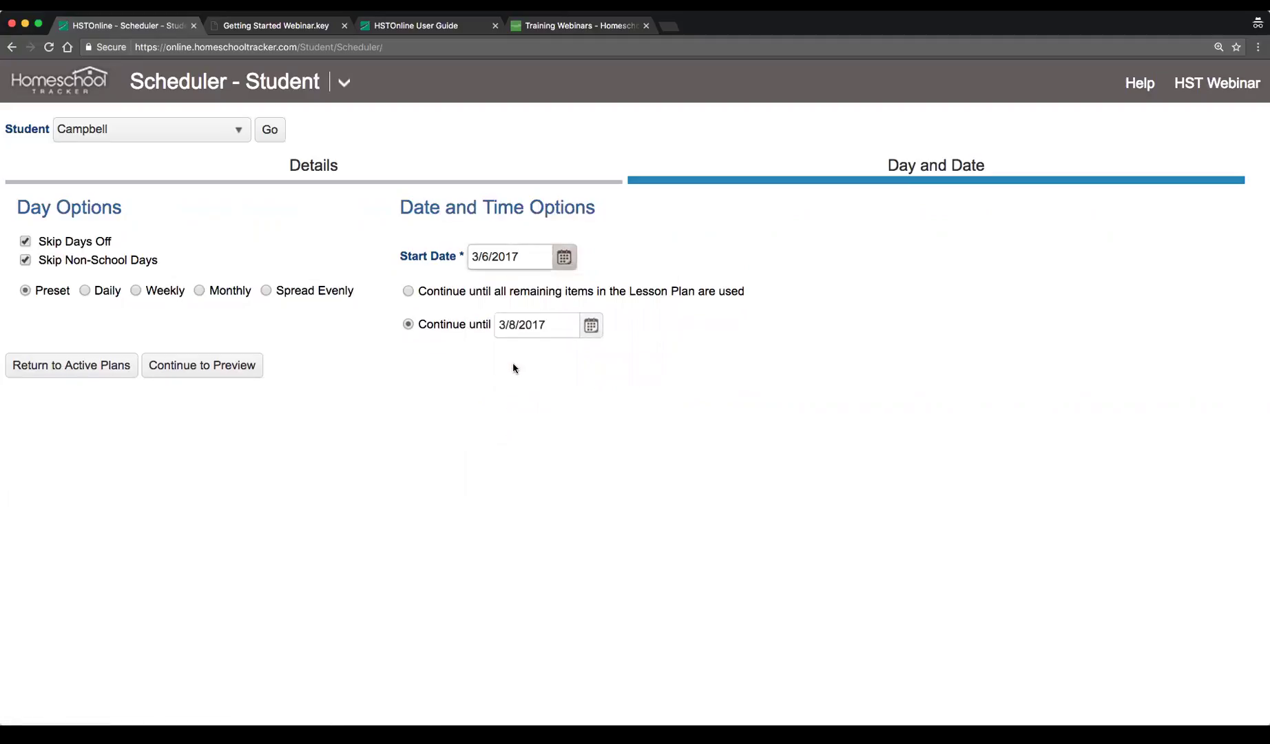
click(590, 328)
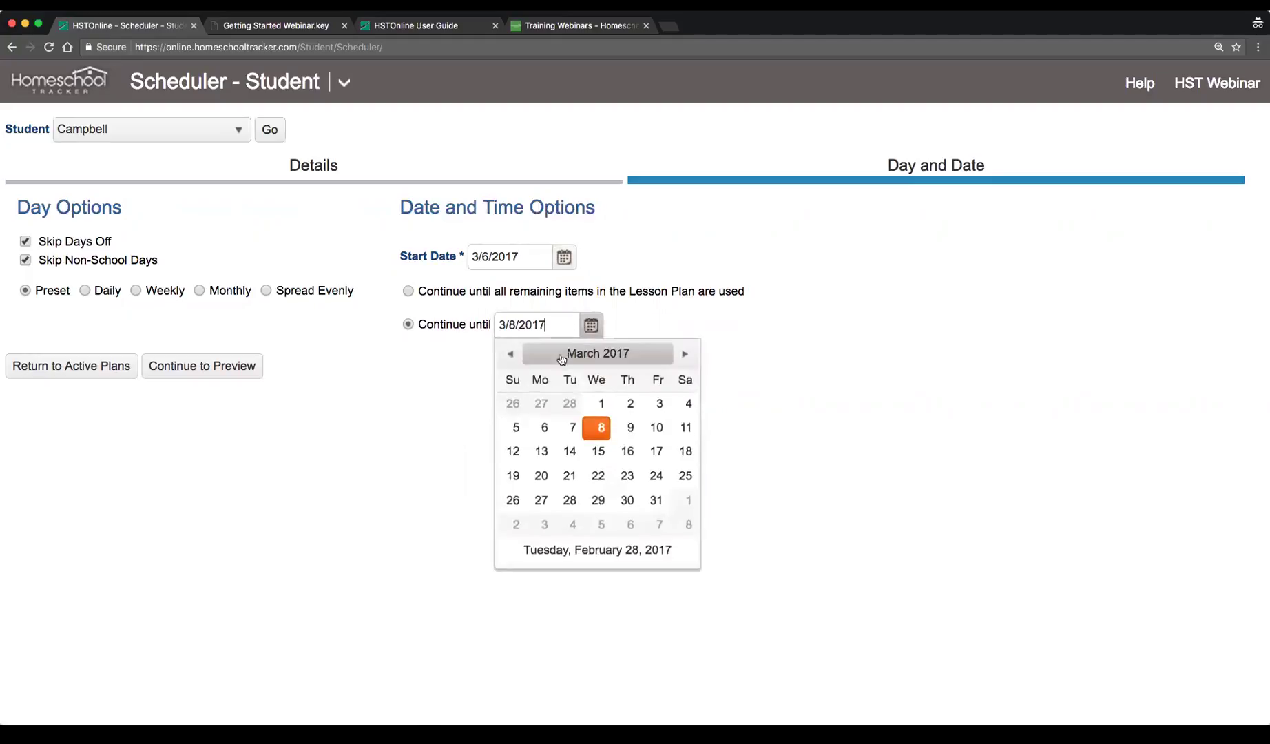
click(651, 430)
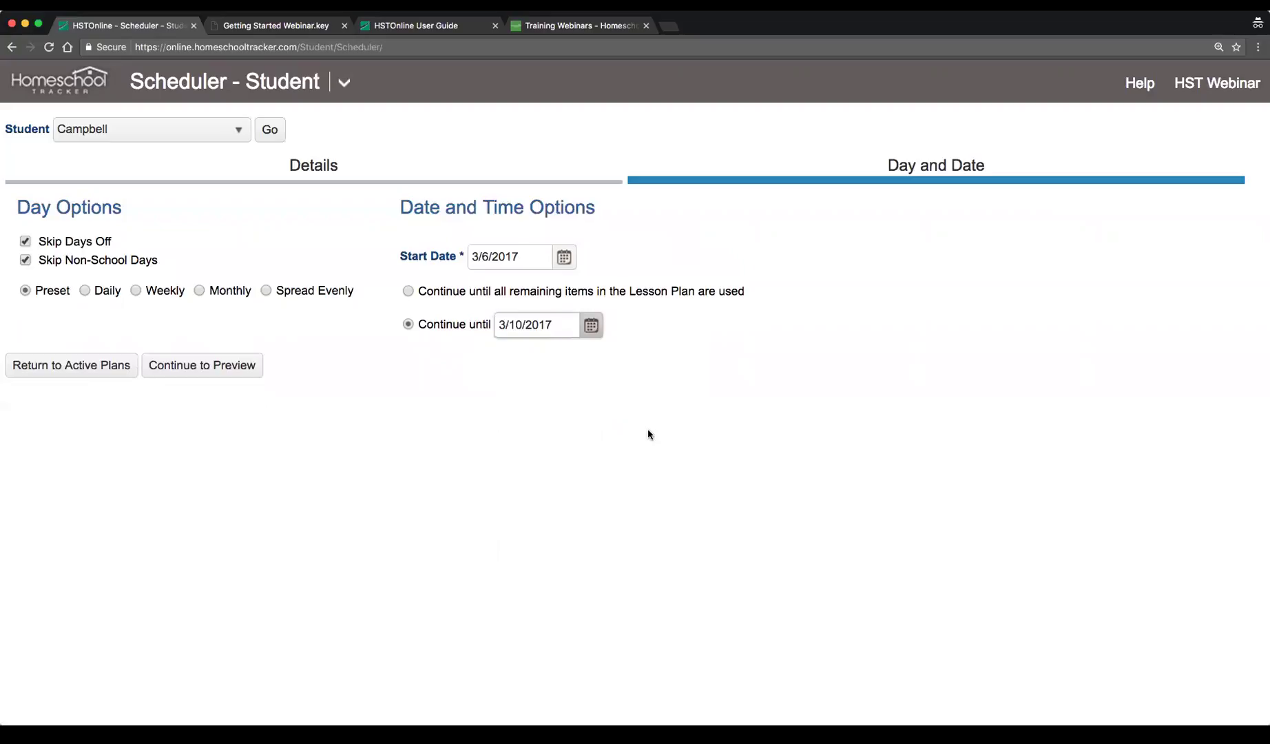
click(205, 365)
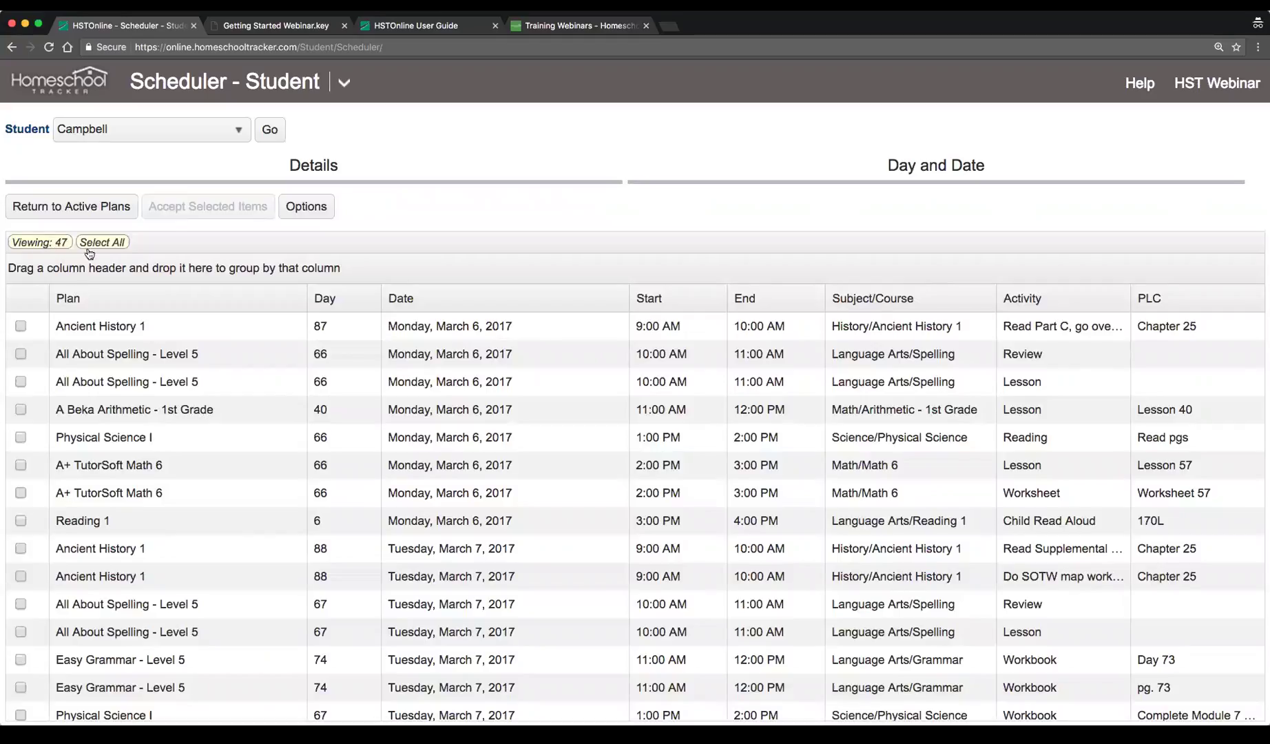
Examine the previewed assignments for March 6 to 10, checking the Monday Ancient History, Spelling and Reading 1 items
scroll(355, 467, down, 5)
scroll(355, 467, up, 5)
click(201, 327)
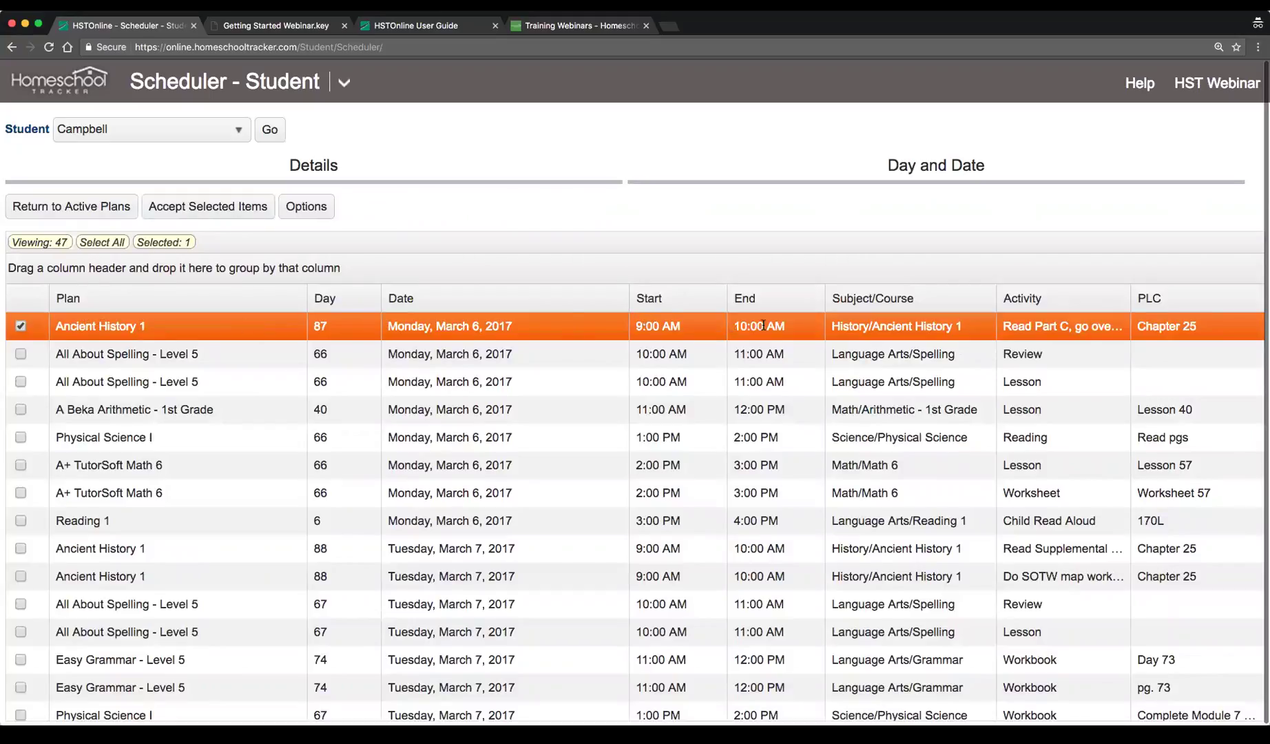
click(868, 358)
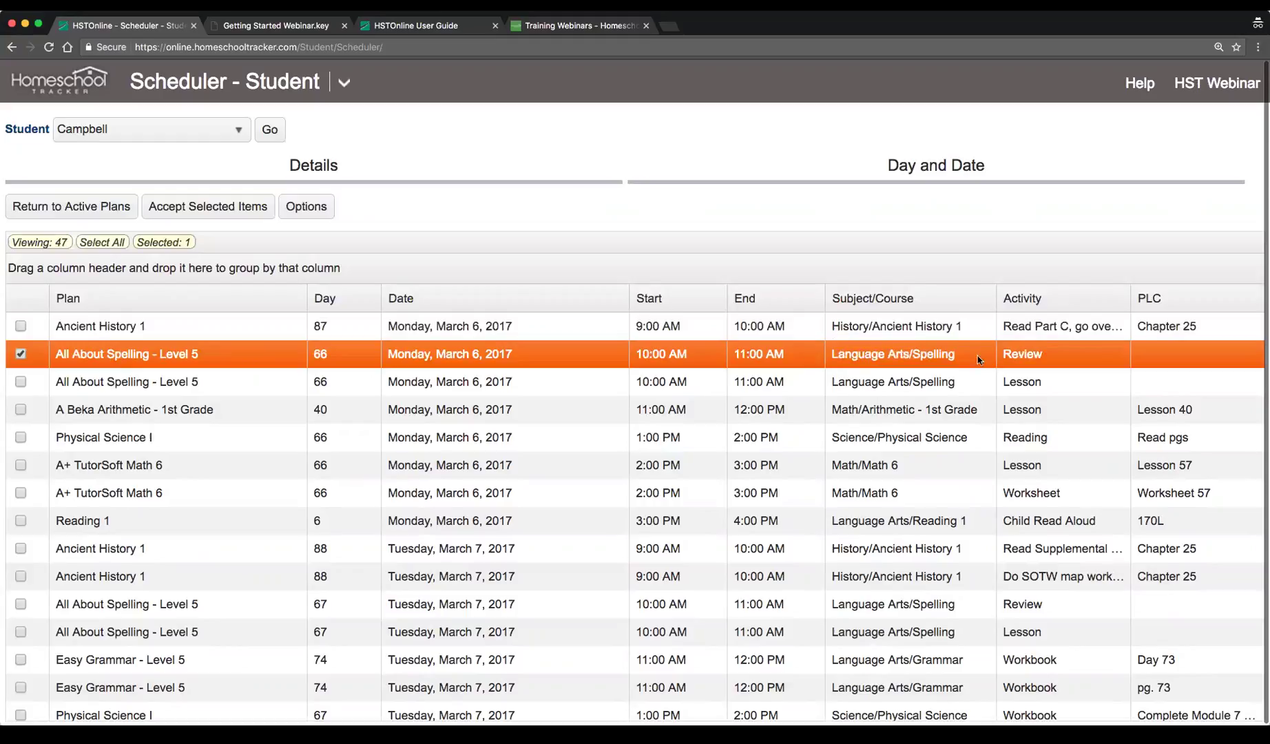
scroll(888, 394, down, 1)
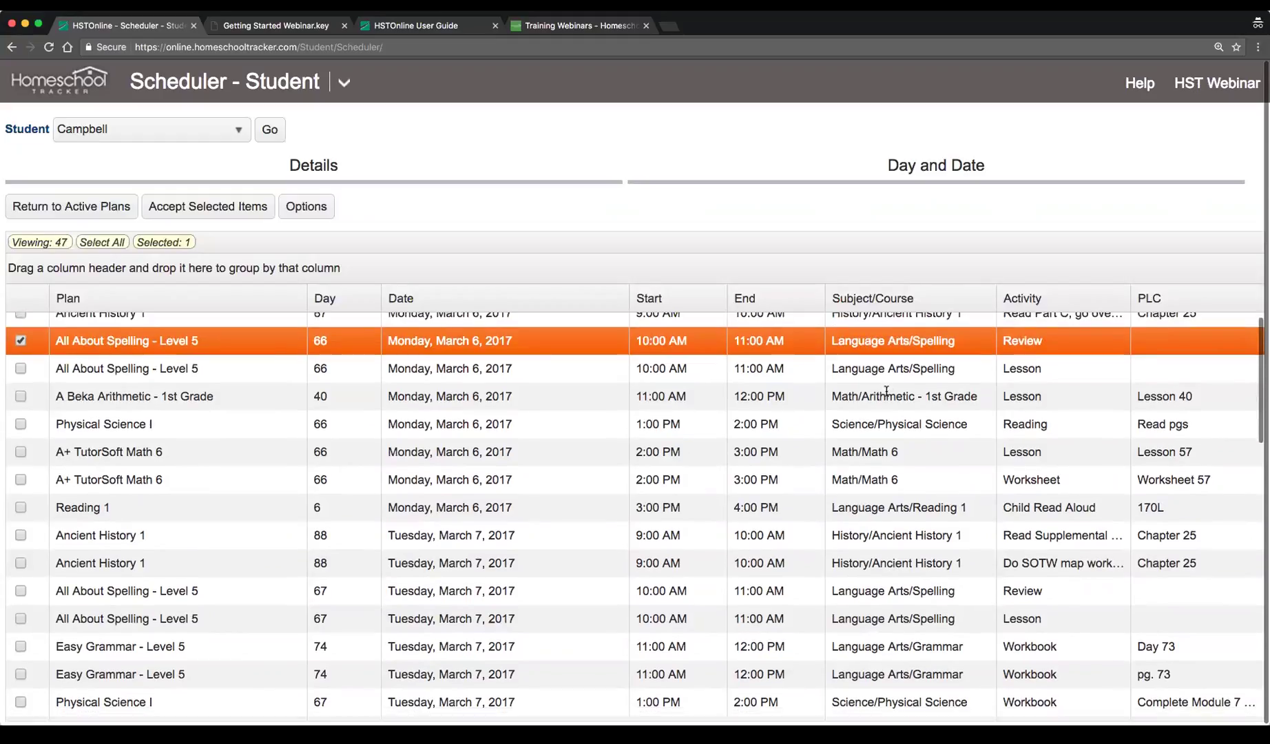
click(761, 510)
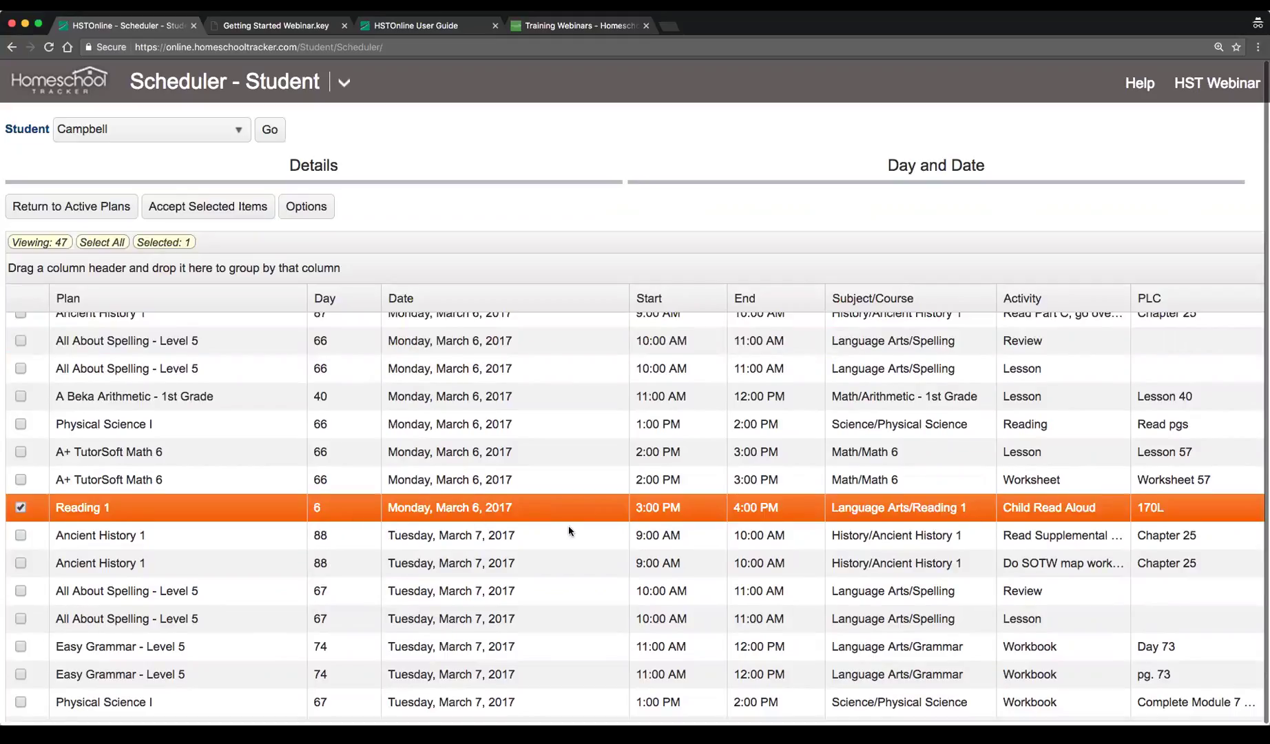
scroll(568, 525, down, 2)
scroll(568, 530, up, 2)
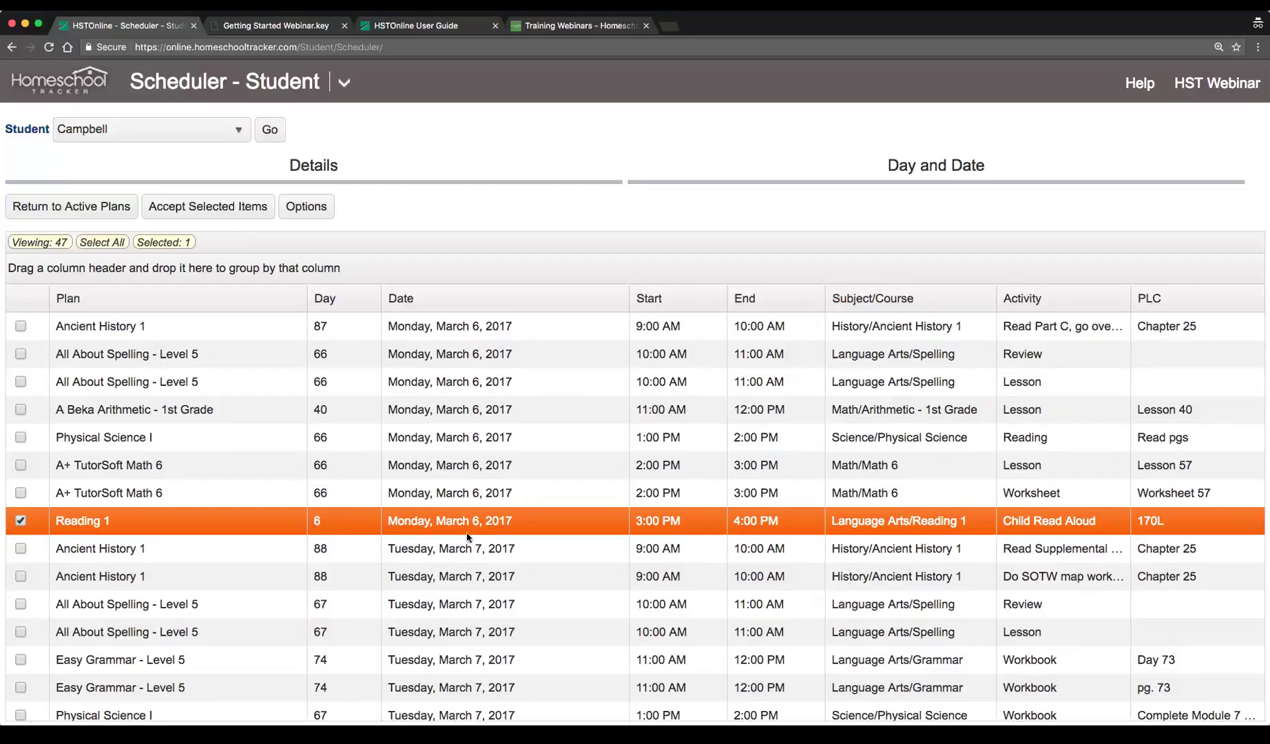
scroll(485, 534, down, 10)
scroll(485, 540, down, 5)
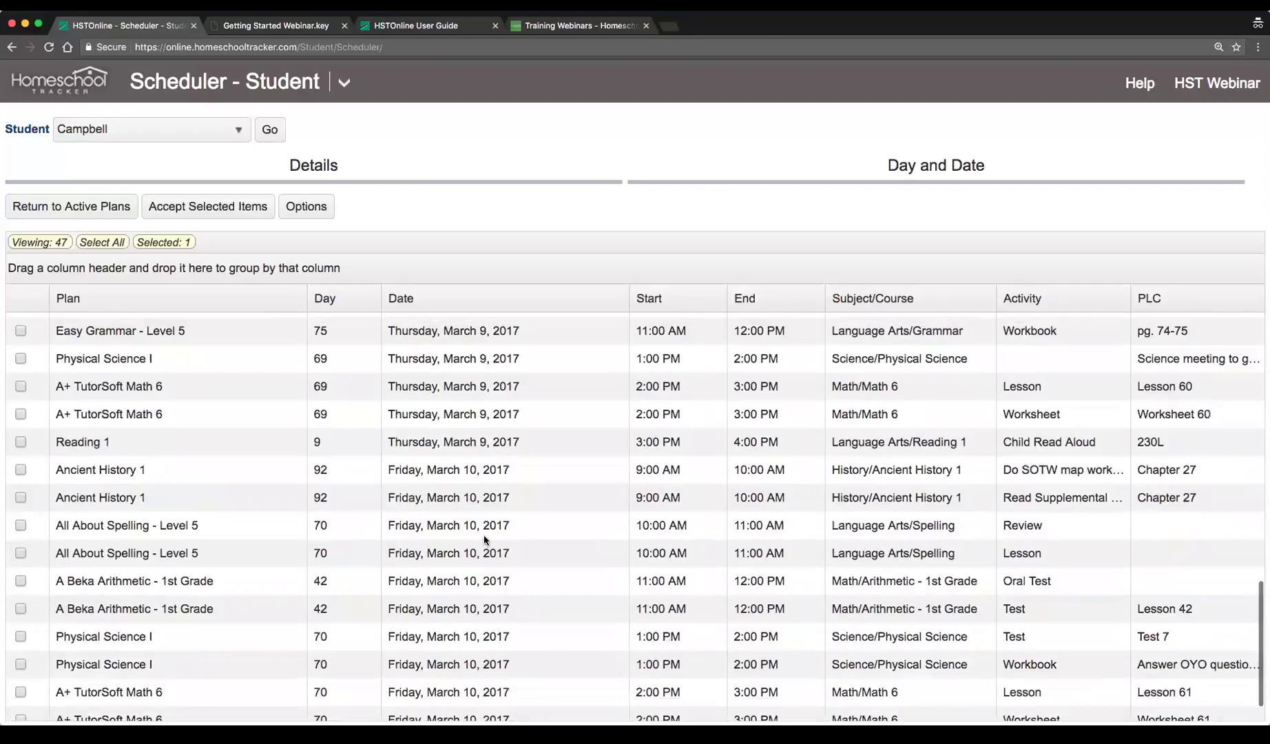
scroll(487, 591, up, 15)
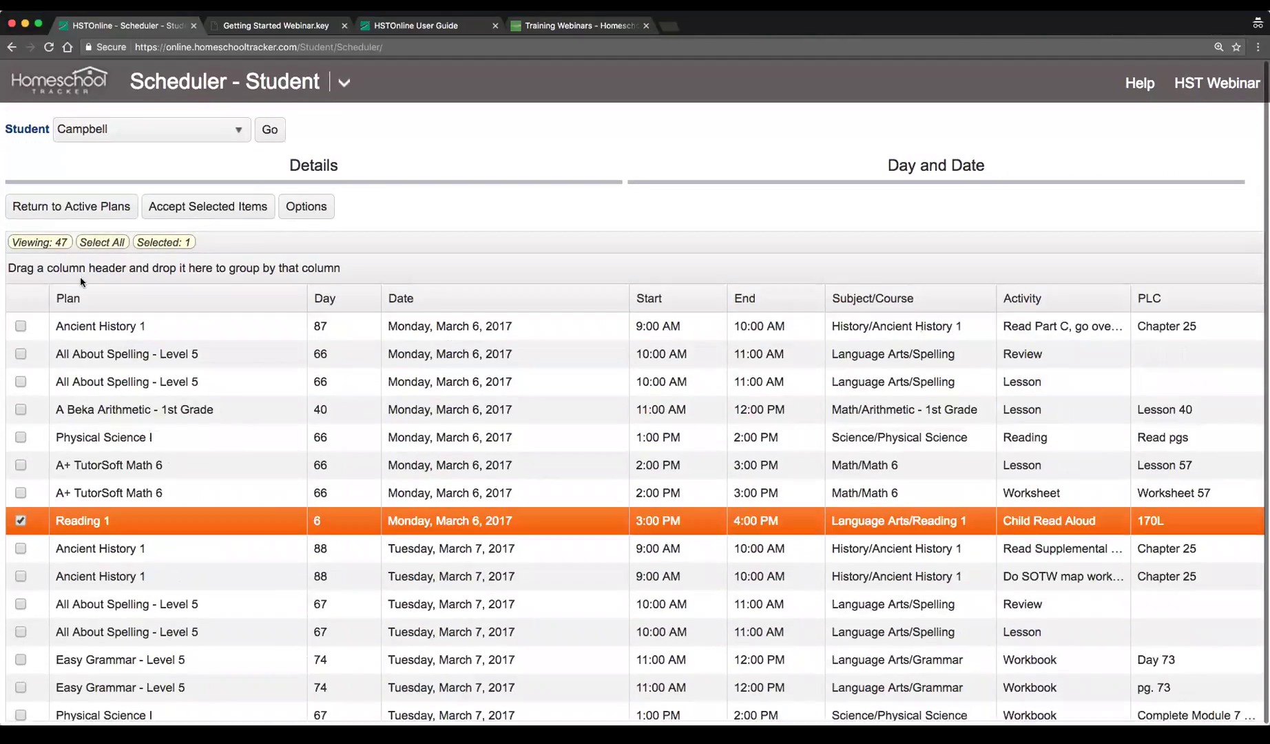
Select all previewed assignments and accept them into the schedule
click(105, 242)
click(212, 210)
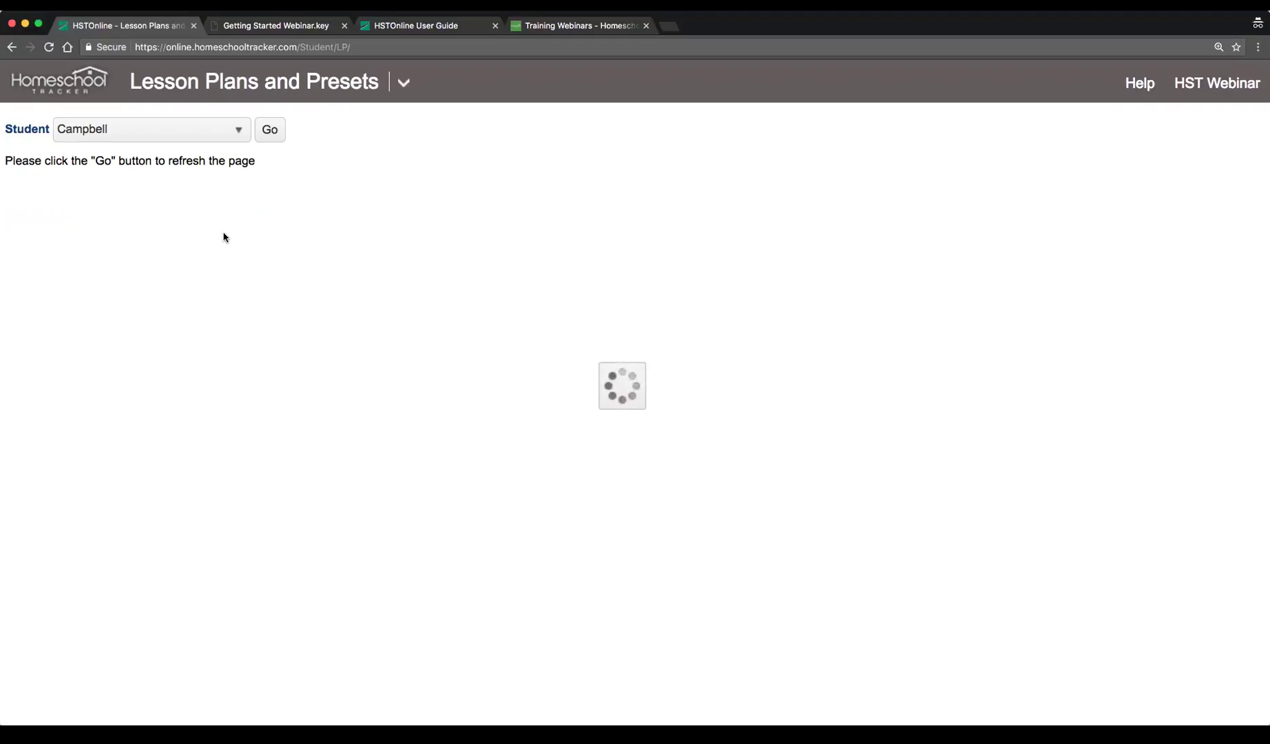
View the week of March 6 to 10, 2017 in the Agenda Calendar View and return to the Getting Started Webinar slides
click(404, 82)
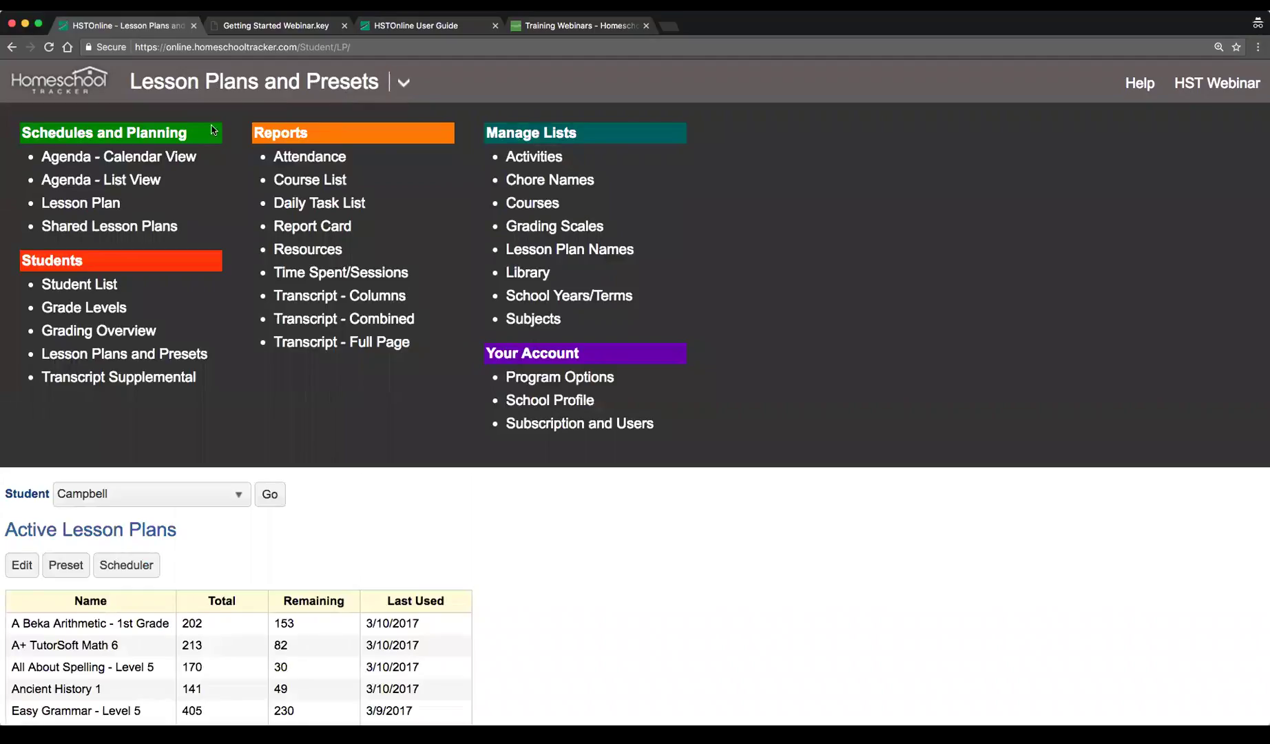
click(150, 158)
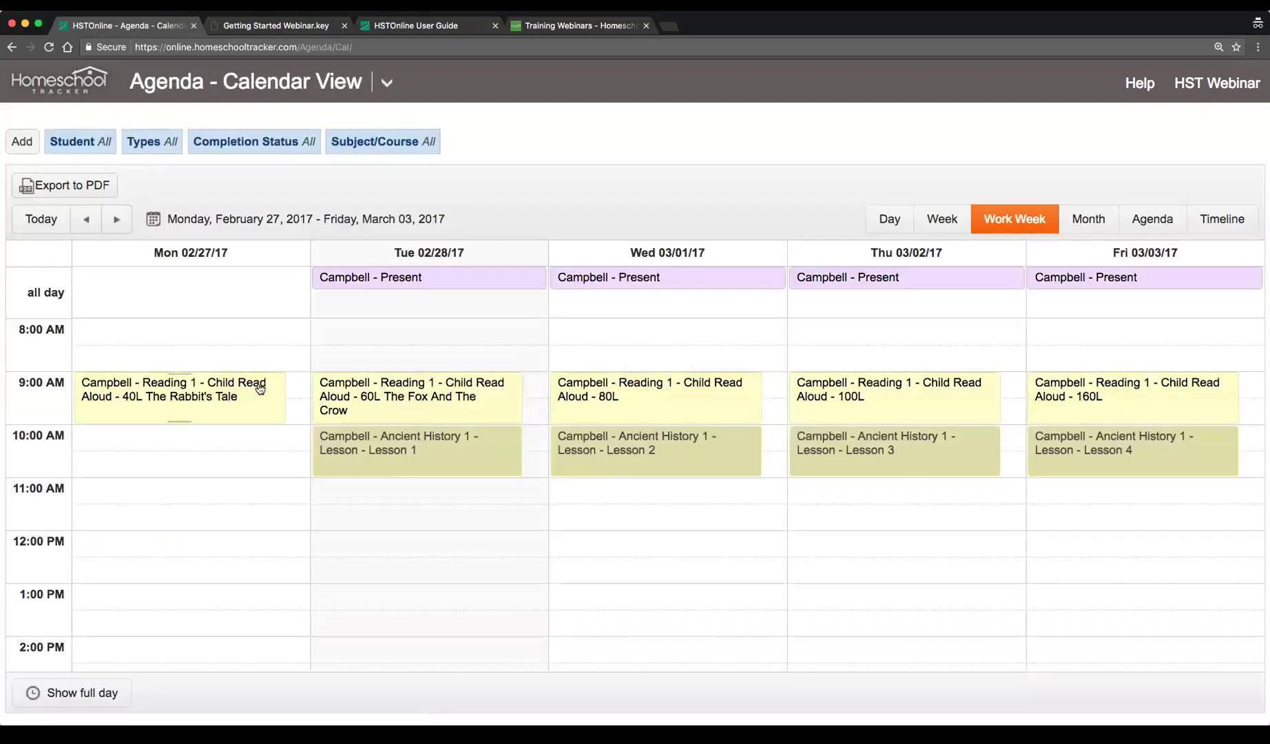
click(118, 219)
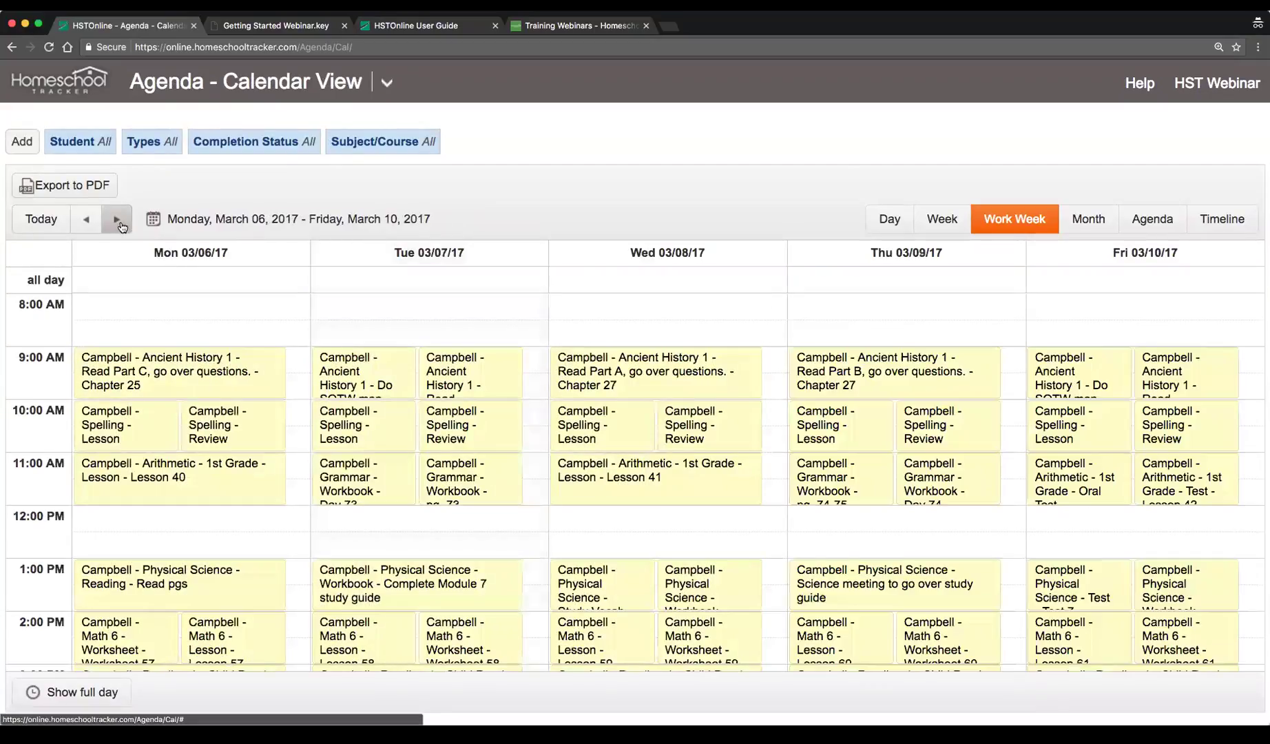
scroll(509, 536, down, 3)
scroll(509, 536, up, 2)
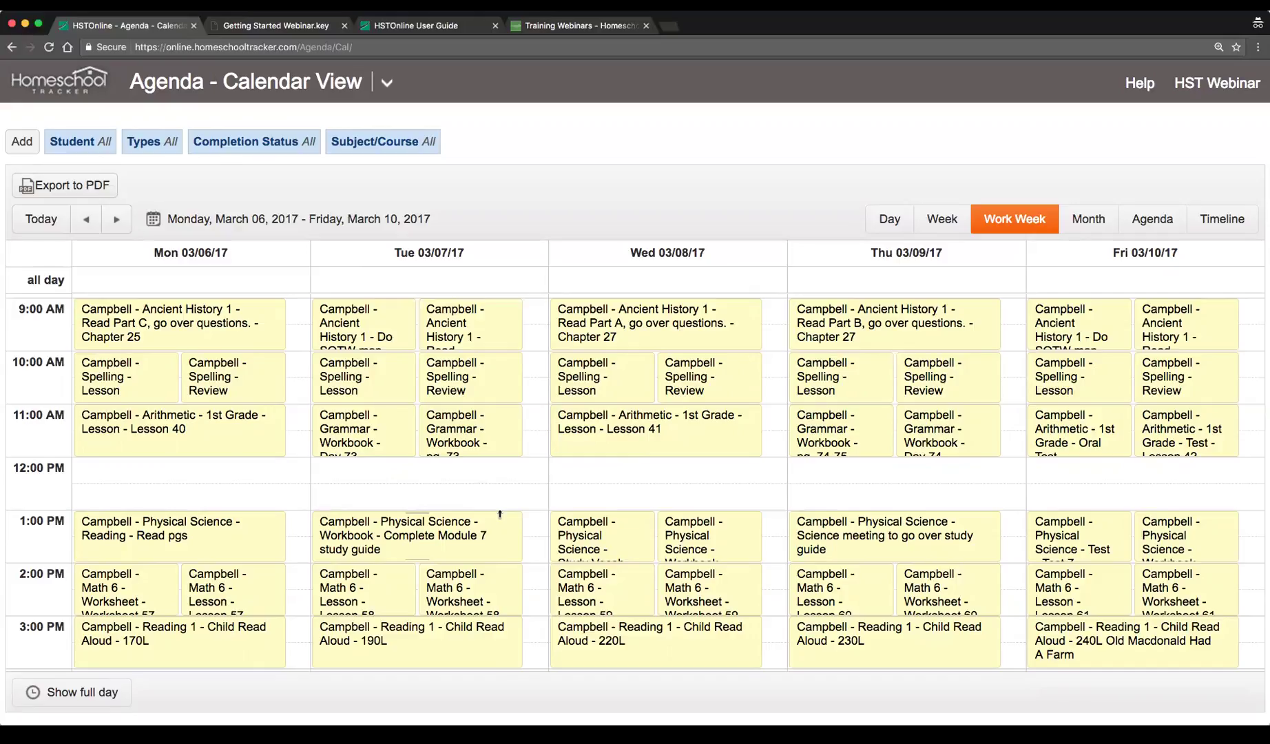
click(259, 27)
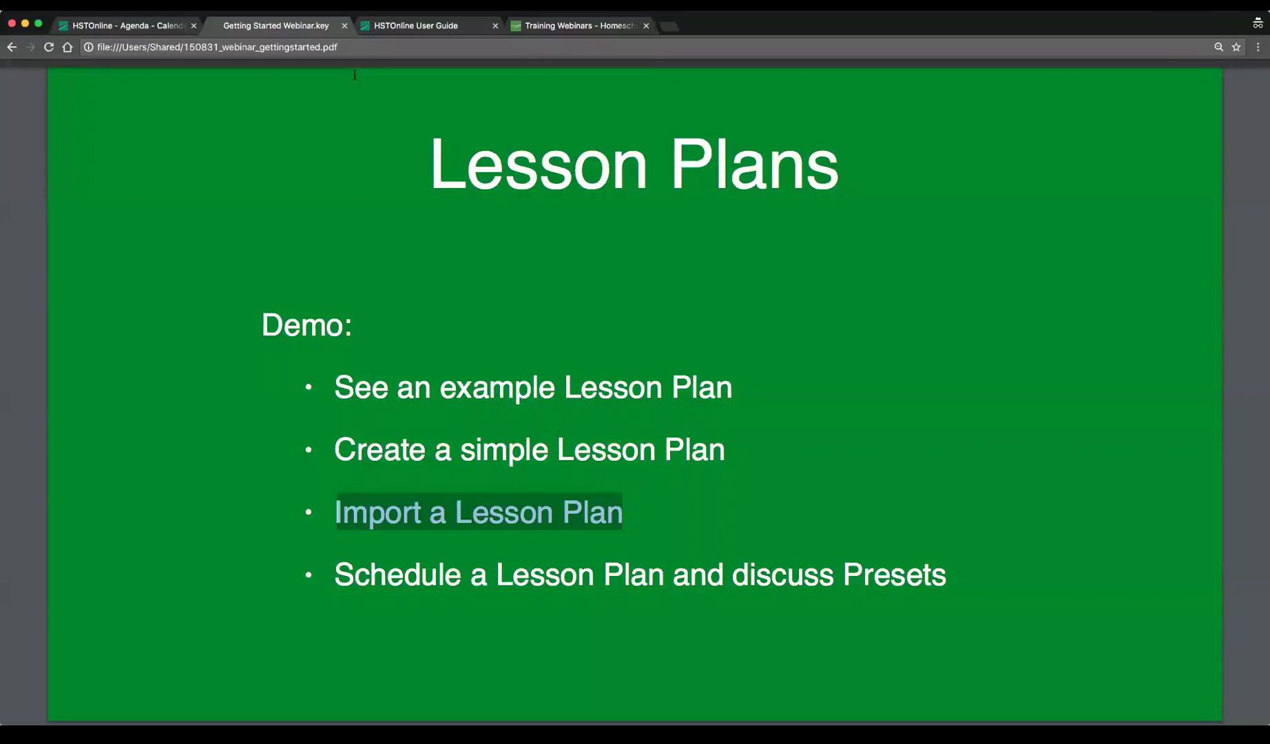
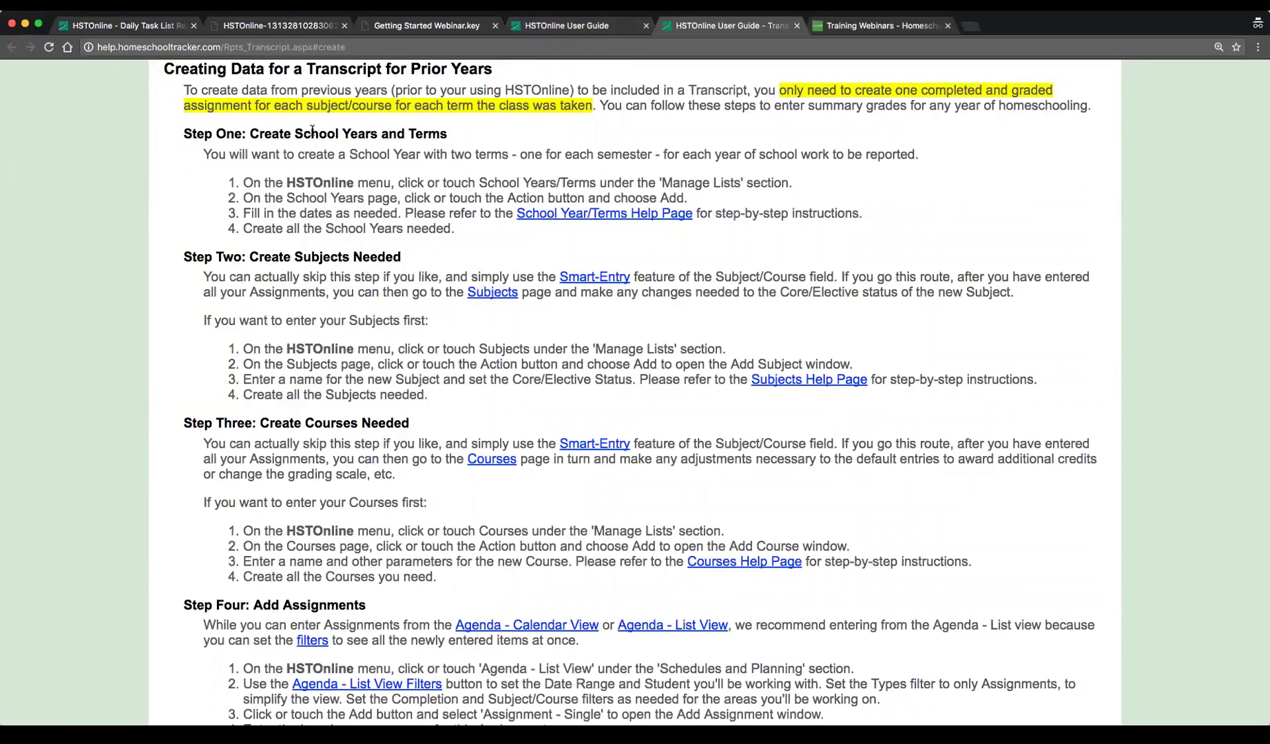
Read the user guide's steps for creating prior-year transcript data, from school years and terms through adding assignments
scroll(304, 128, up, 1)
drag(165, 88, 460, 425)
click(465, 425)
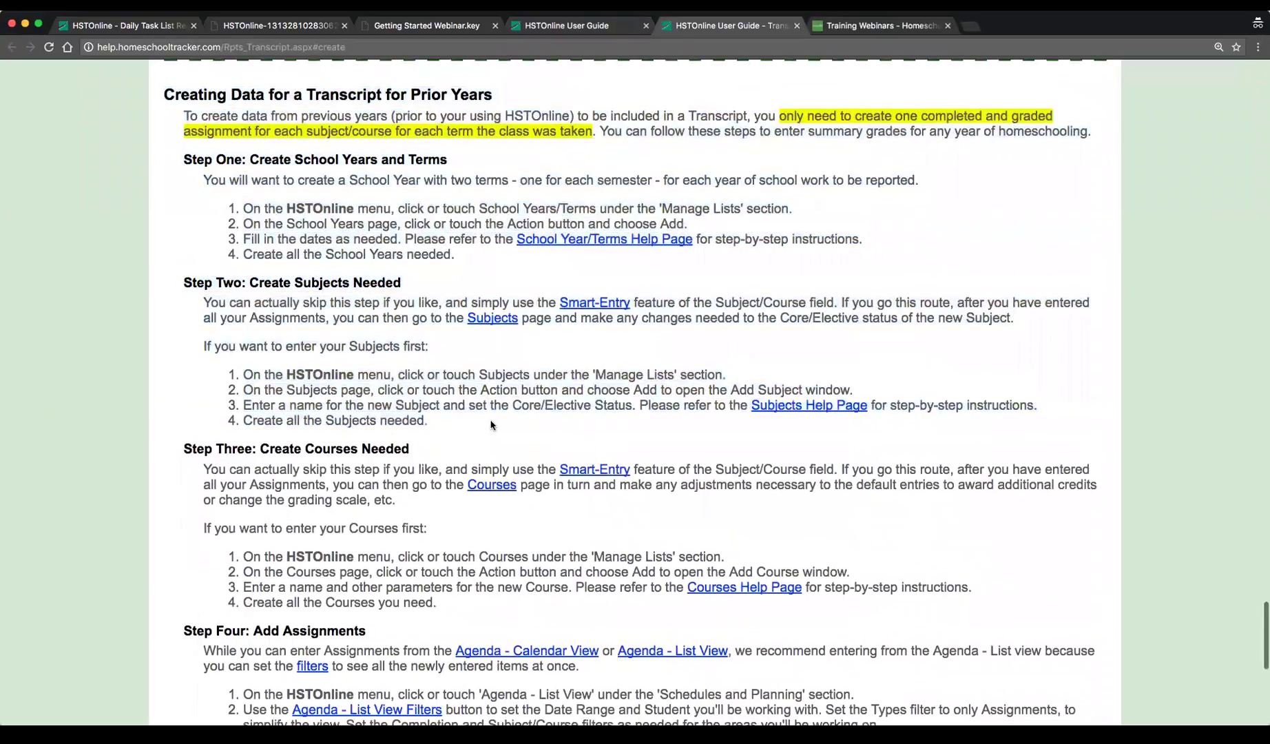
scroll(493, 423, down, 5)
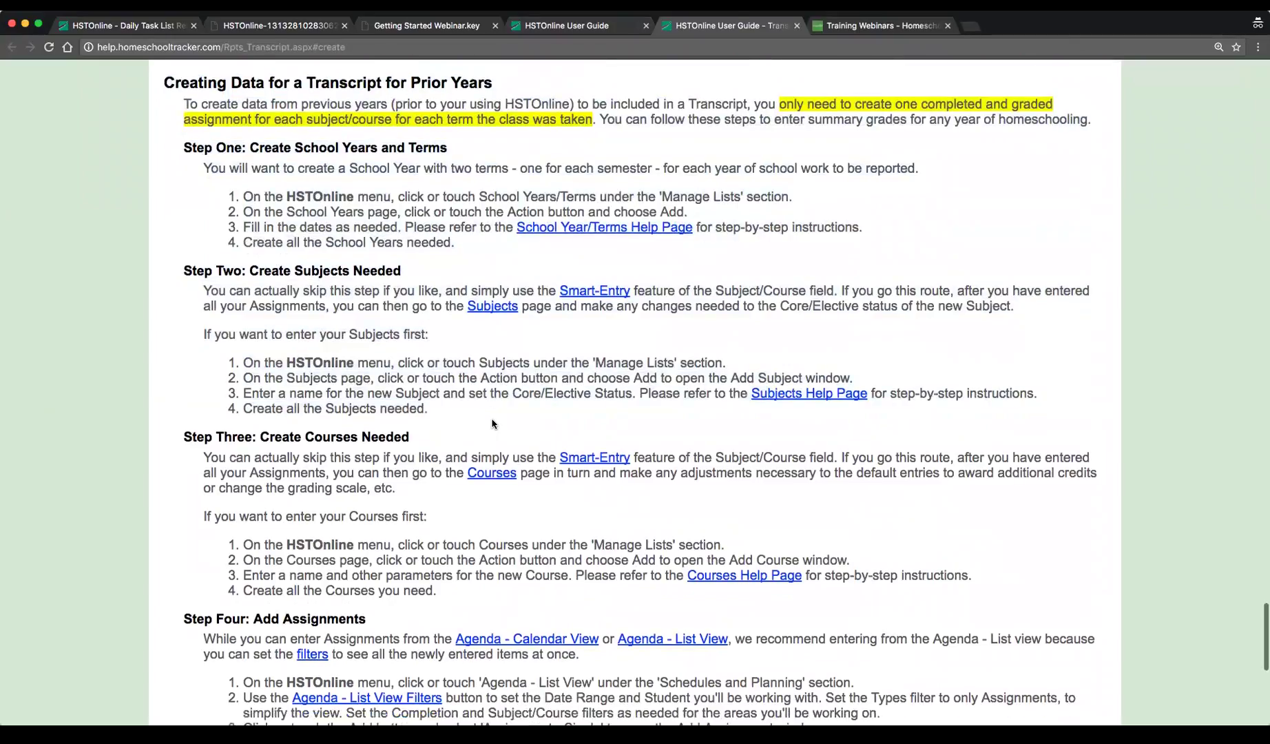
scroll(493, 423, up, 5)
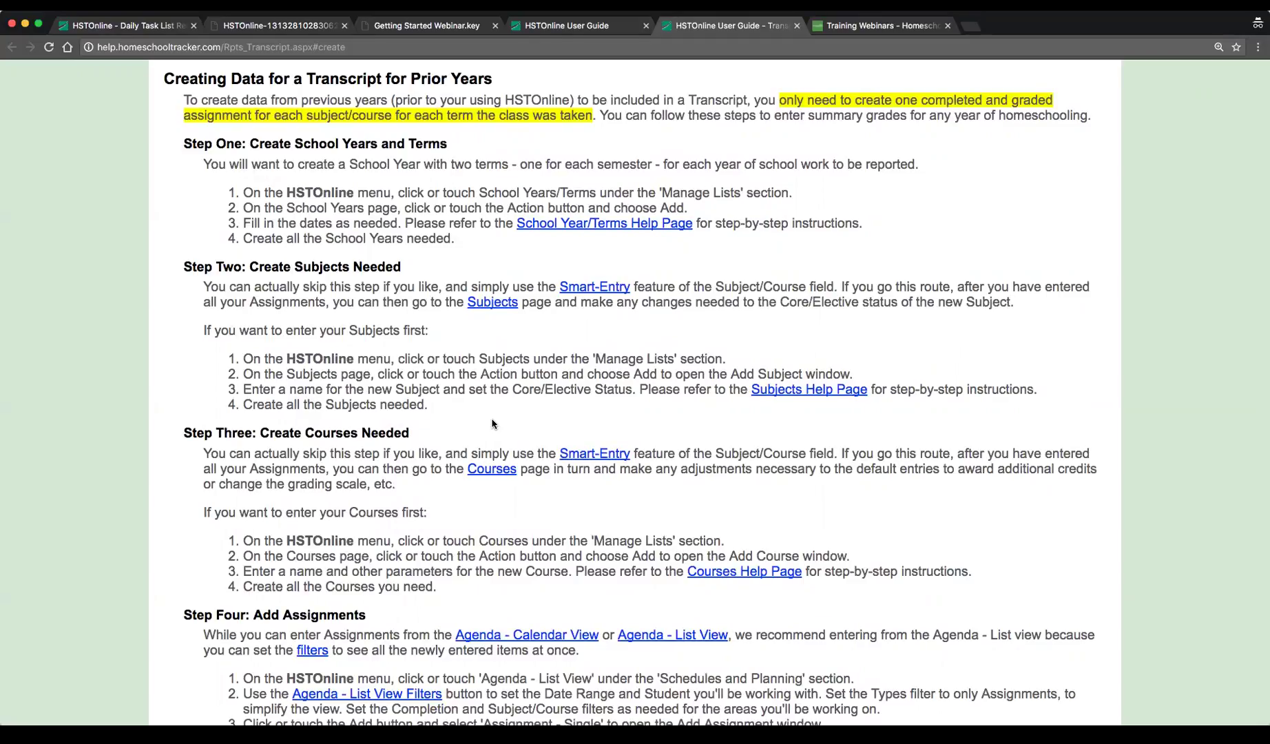
scroll(481, 410, down, 3)
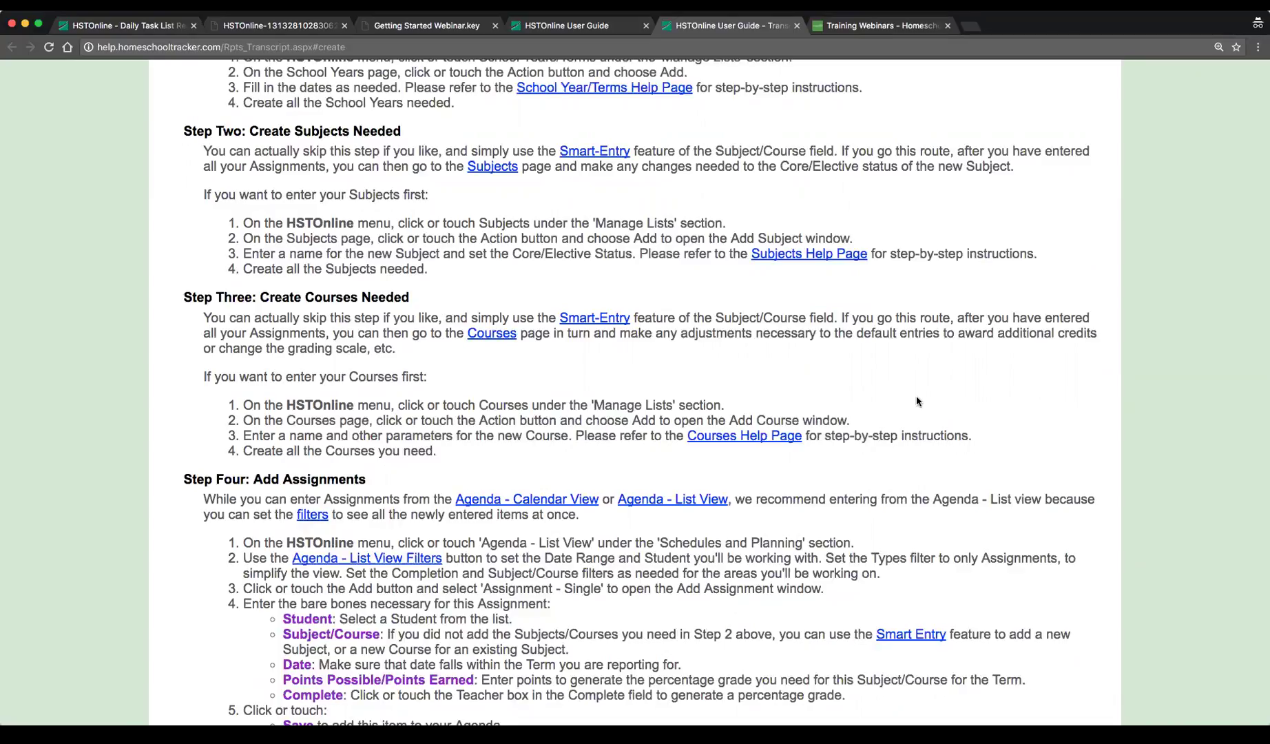
Return from the user guide to HSTOnline and open the Lesson Plan page
click(116, 27)
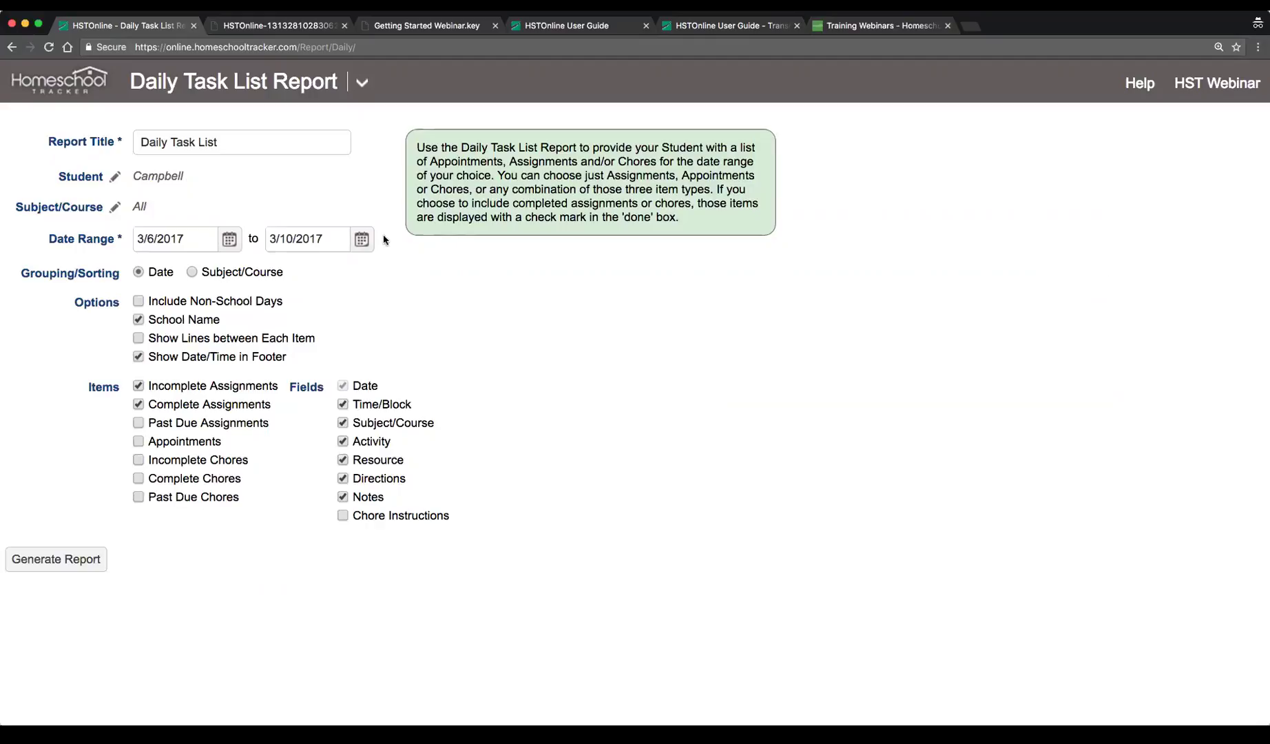
click(361, 82)
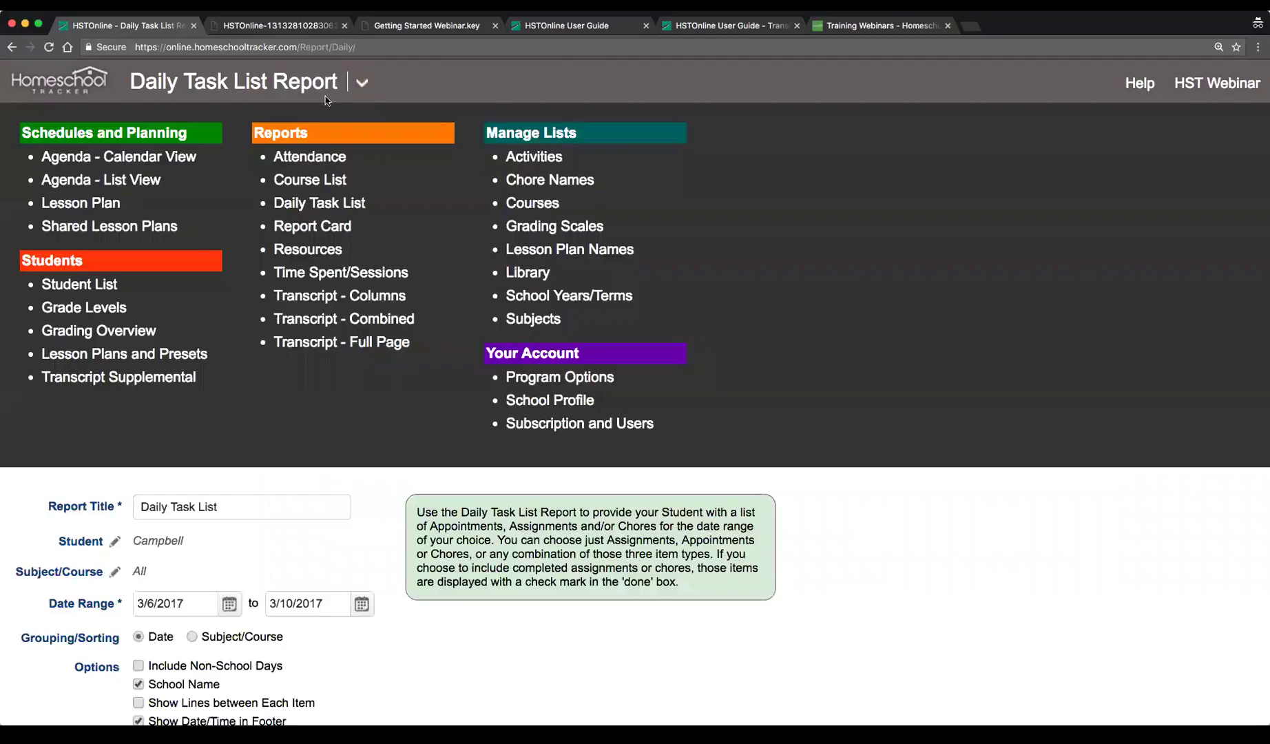
click(82, 205)
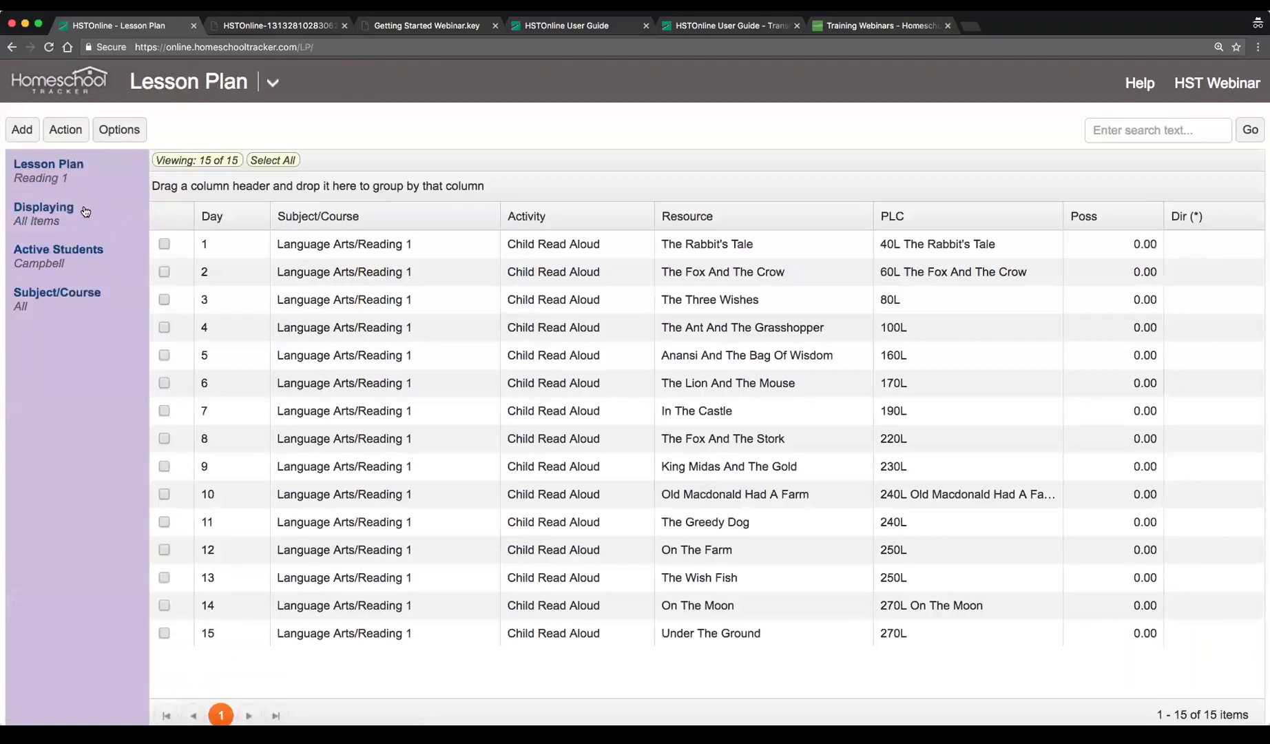
Switch the displayed lesson plan to A Beka Arithmetic - 1st Grade
click(49, 182)
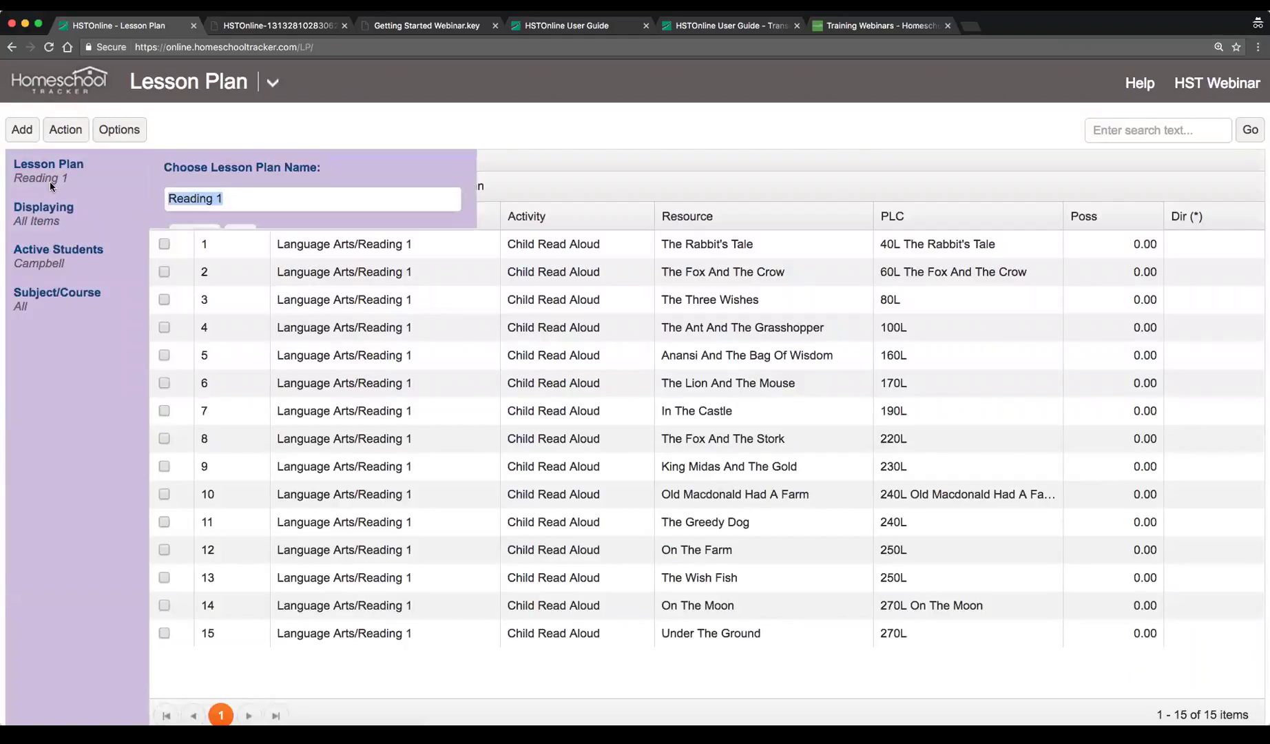
text(ab)
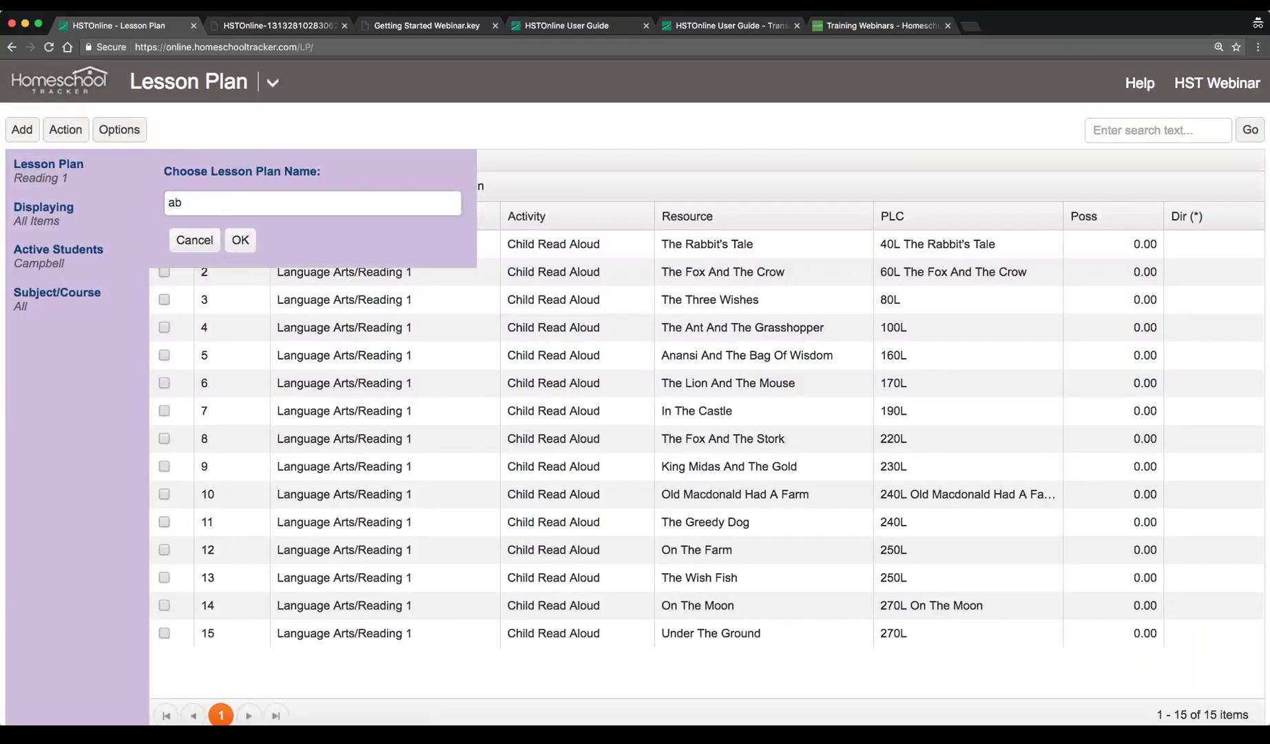
key(BackSpace)
key(BackSpace)
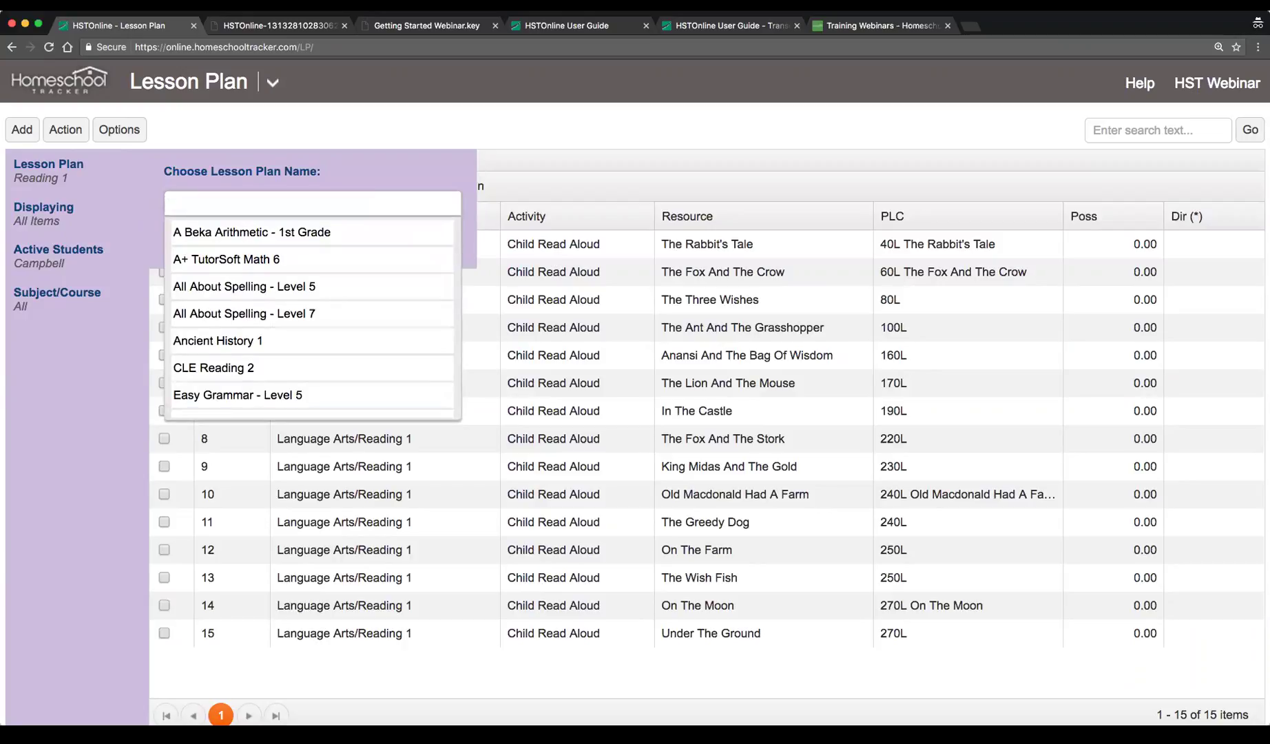
click(369, 237)
click(242, 239)
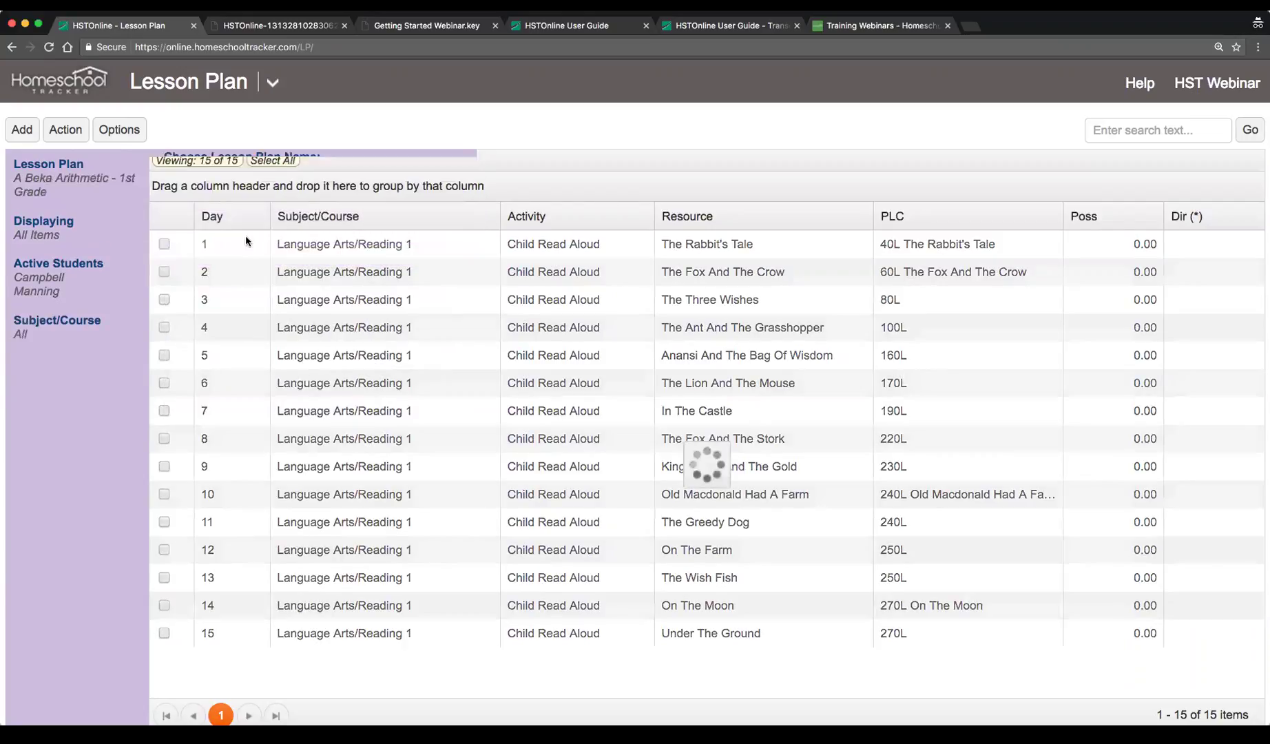
Examine the Oral Test and Test items for day 12 of the arithmetic plan
scroll(631, 493, down, 2)
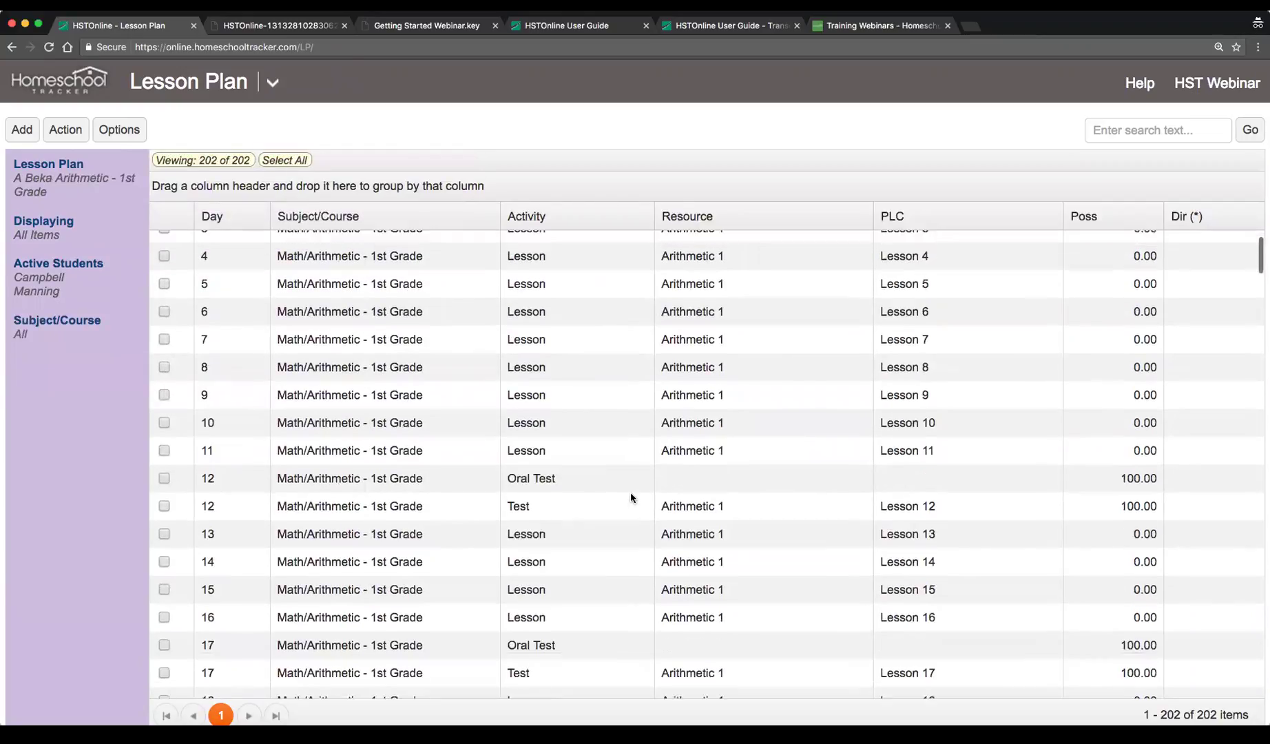
click(362, 473)
click(364, 504)
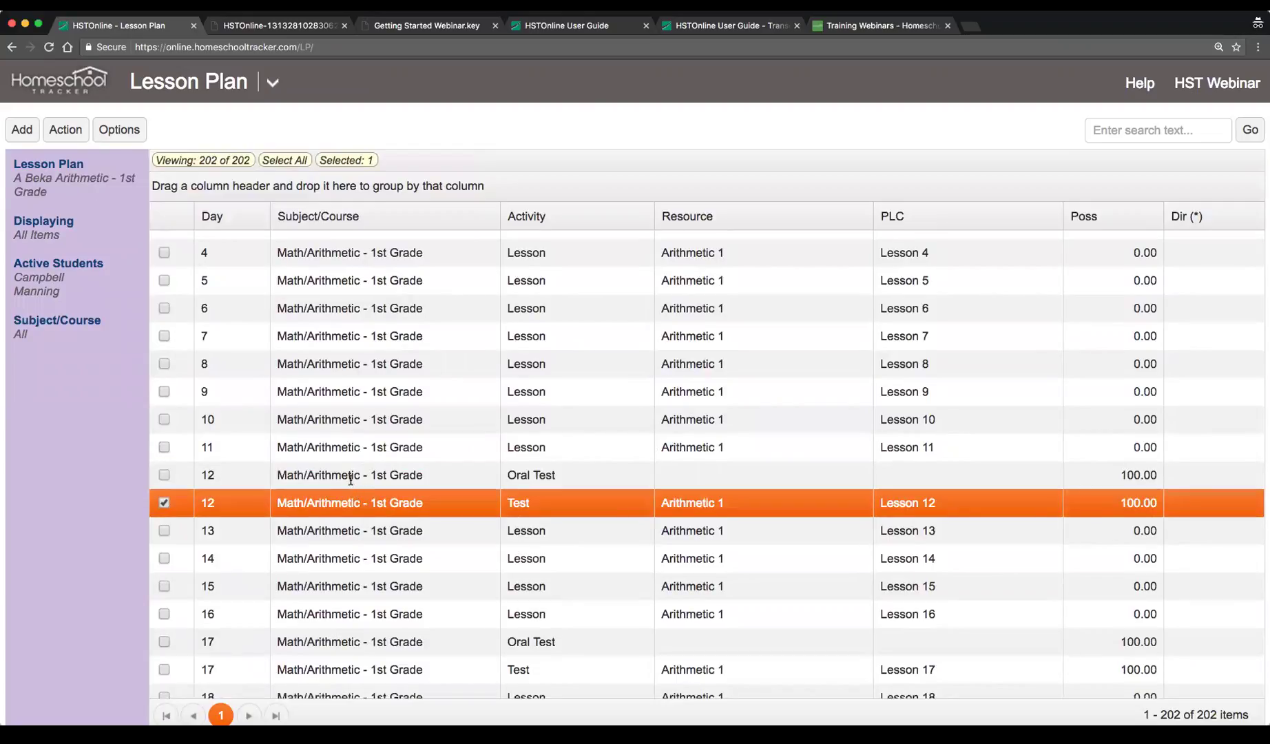
Compare the day 12 Oral Test row with the day 12 Test row below it in the arithmetic lesson plan
click(350, 478)
click(335, 473)
click(214, 483)
click(221, 503)
click(219, 485)
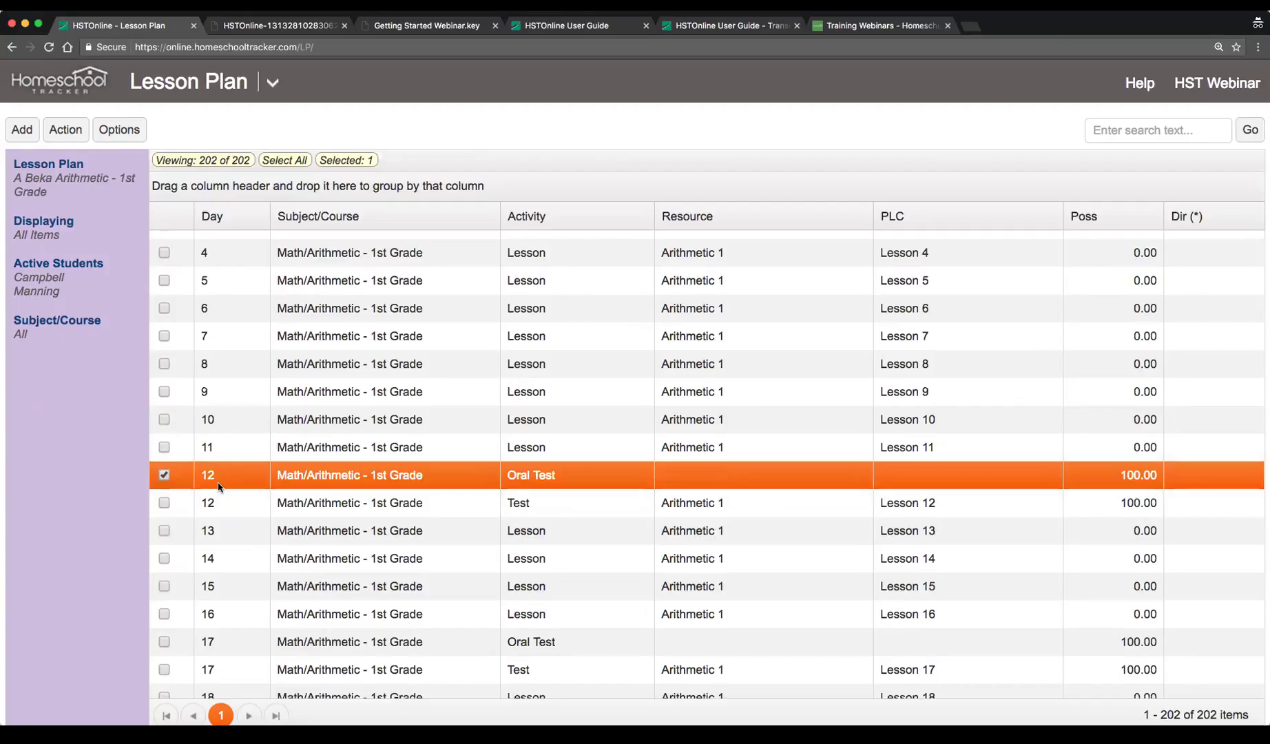
click(261, 502)
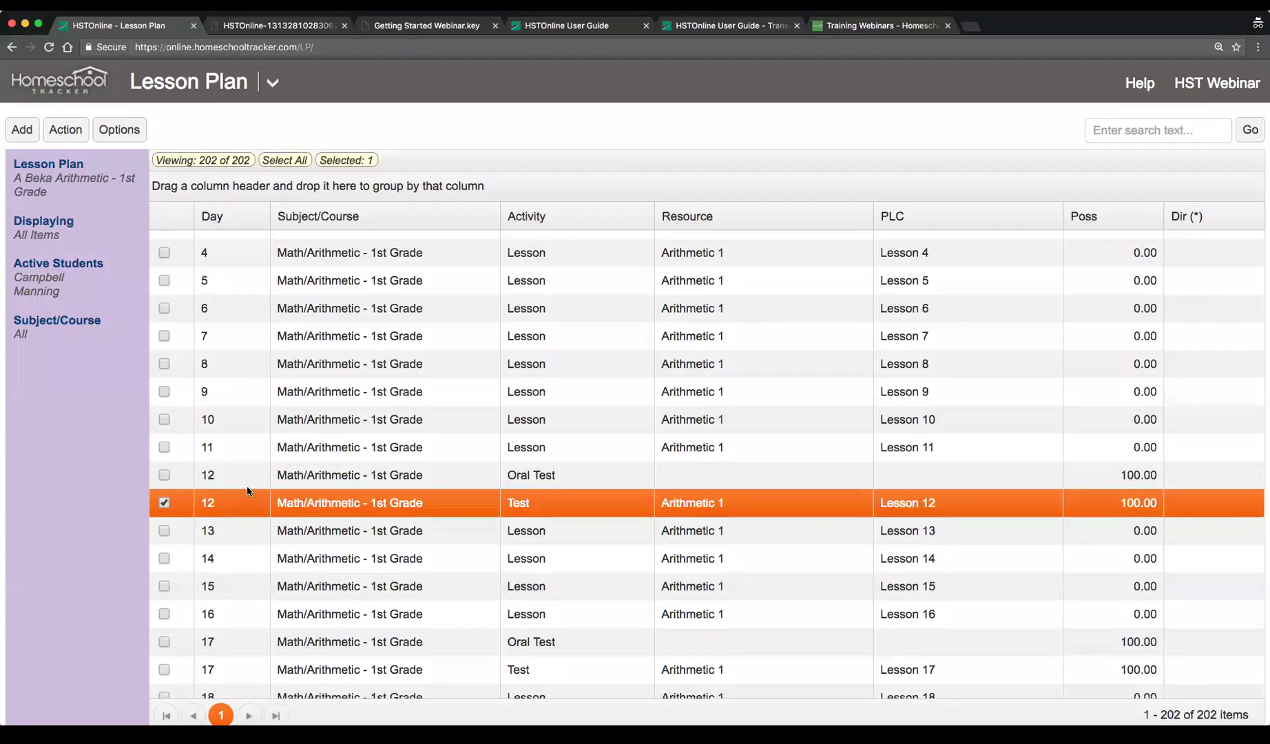
click(248, 487)
click(224, 506)
click(215, 483)
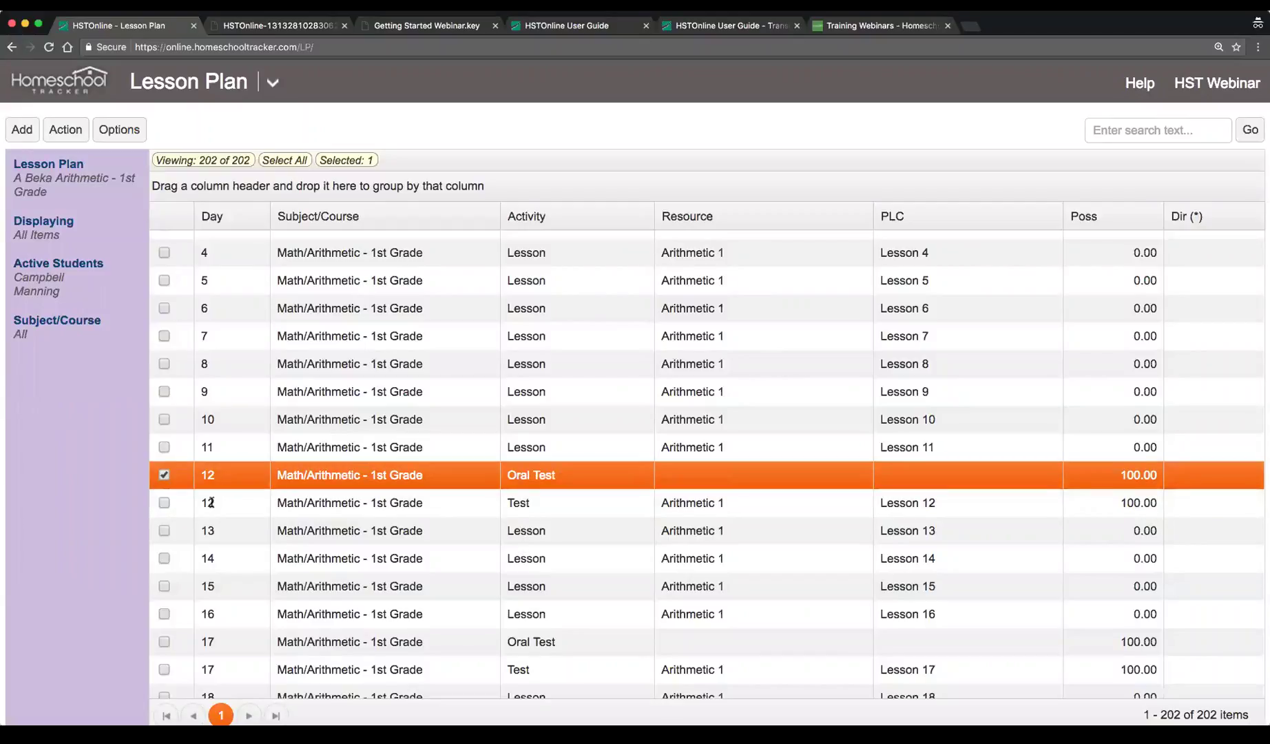
click(210, 499)
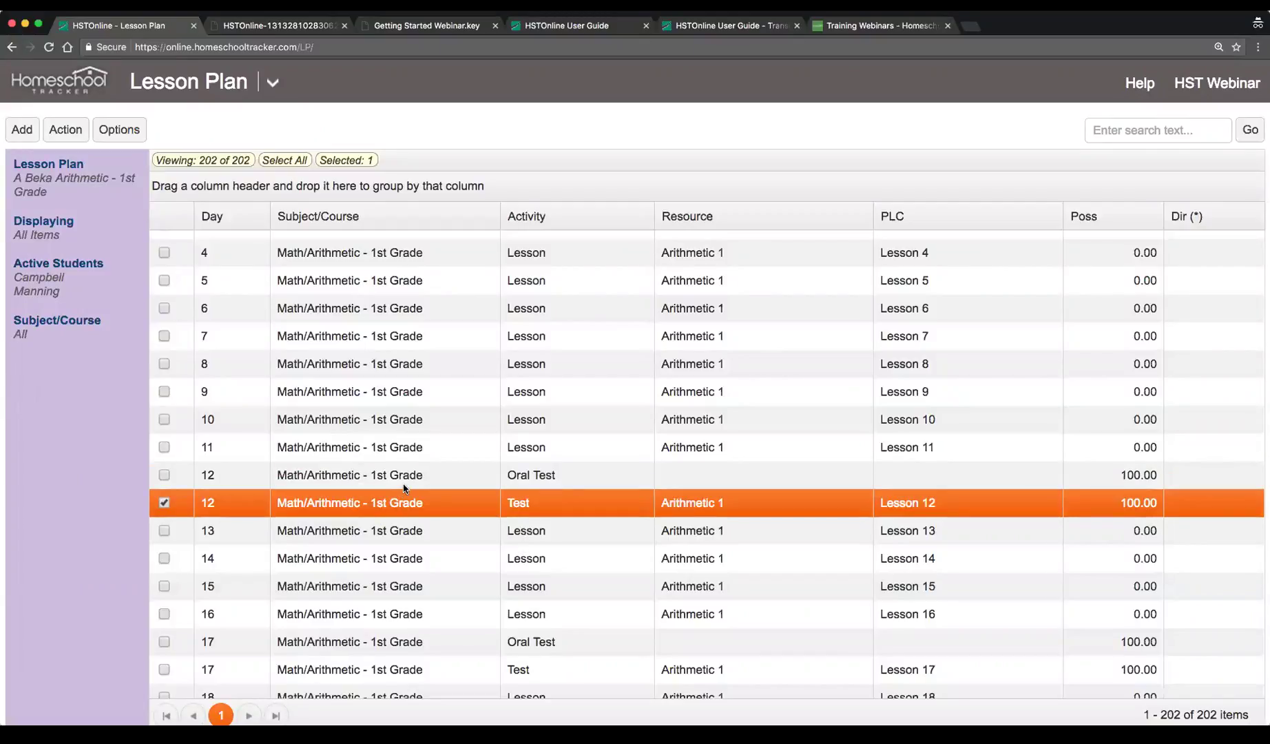
click(331, 479)
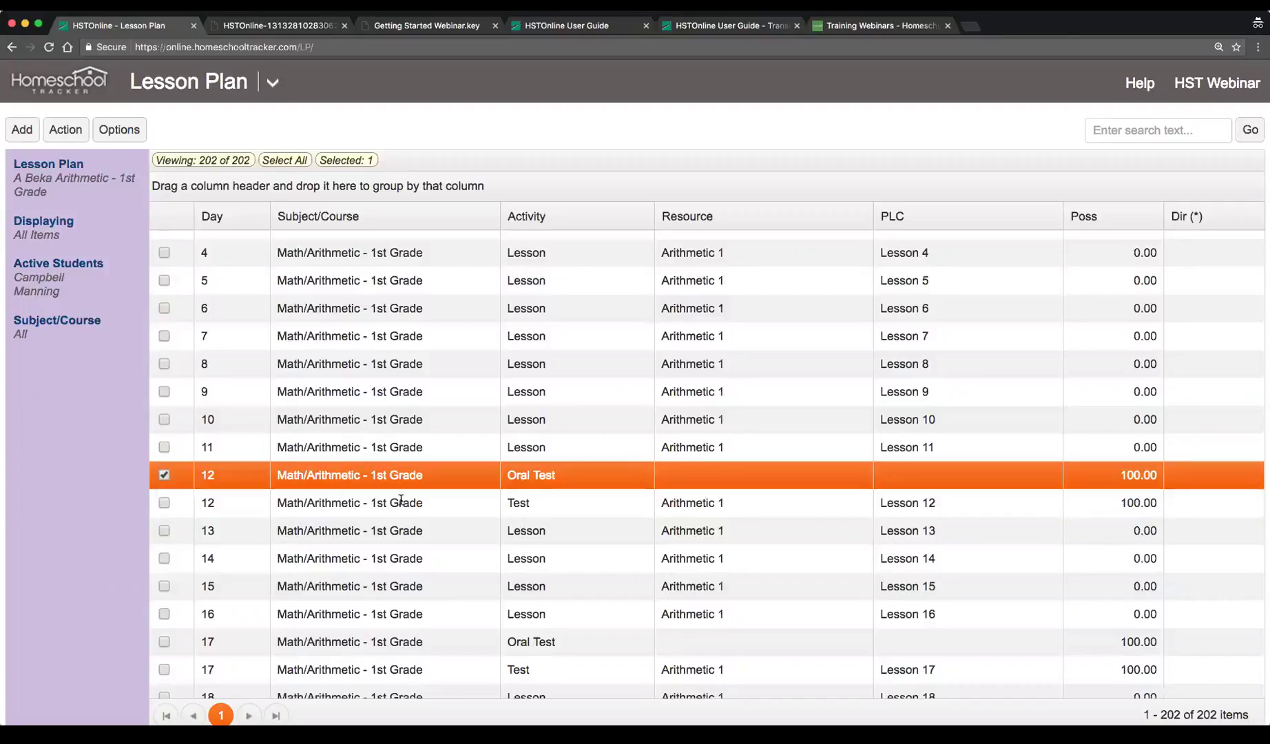
click(396, 505)
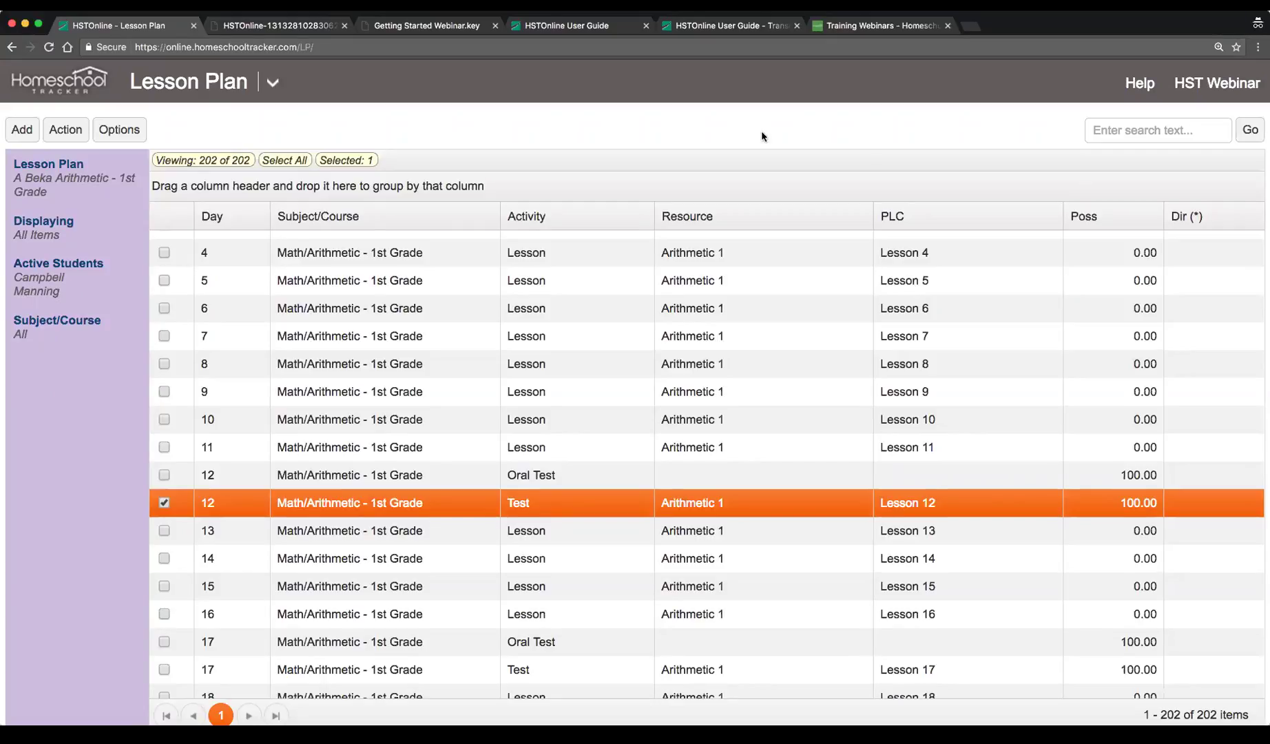
Go to the Agenda's Calendar View and start adding multiple assignments
click(272, 84)
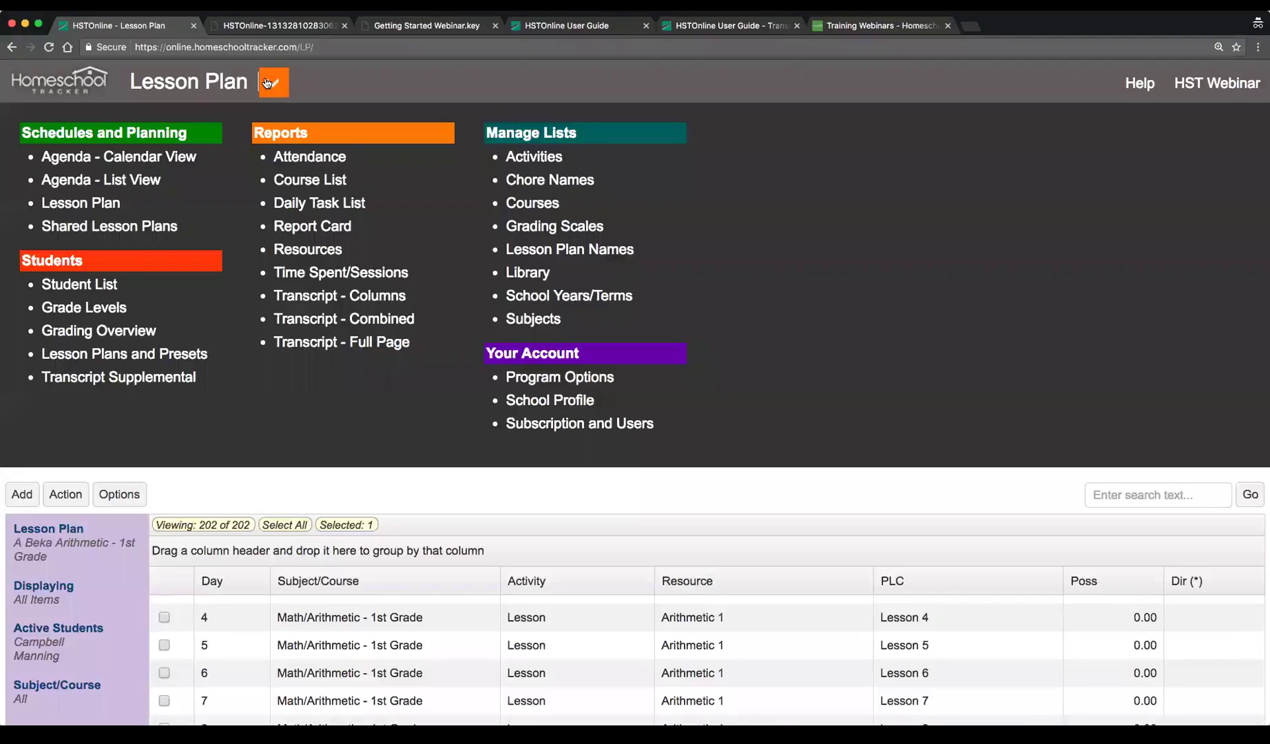
click(110, 160)
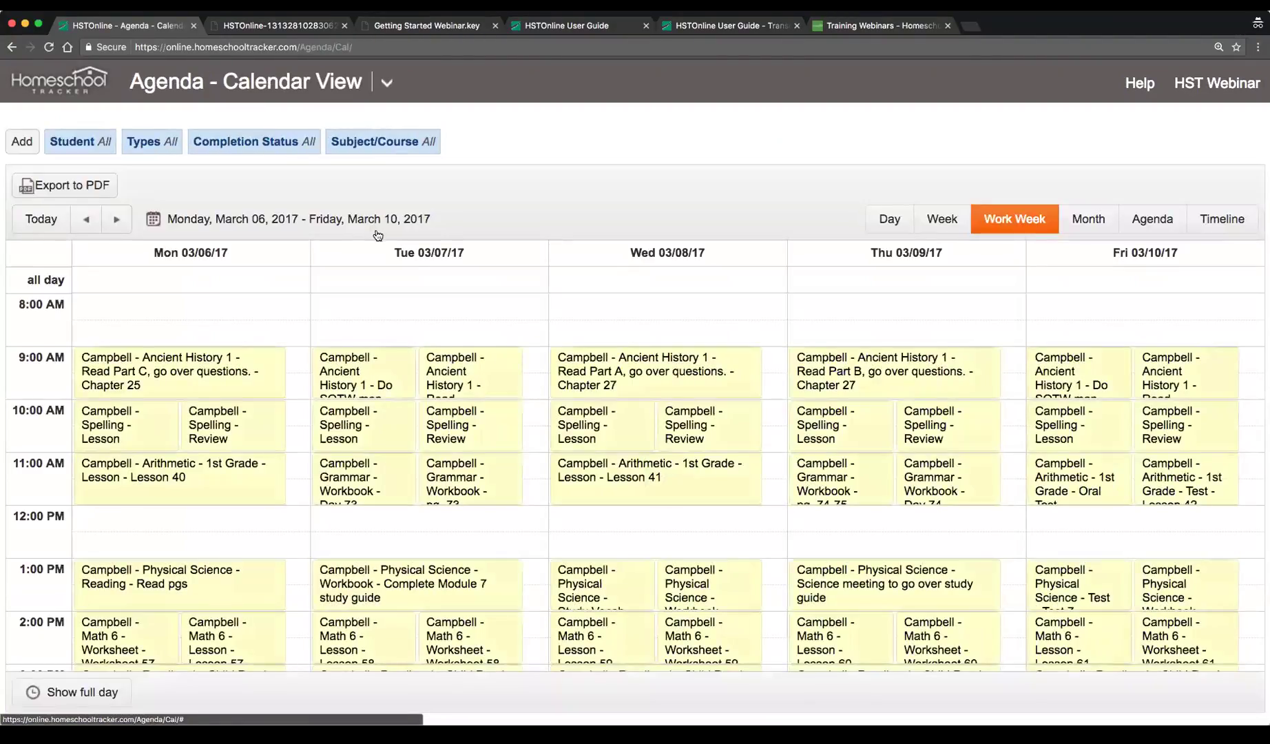
scroll(519, 372, down, 3)
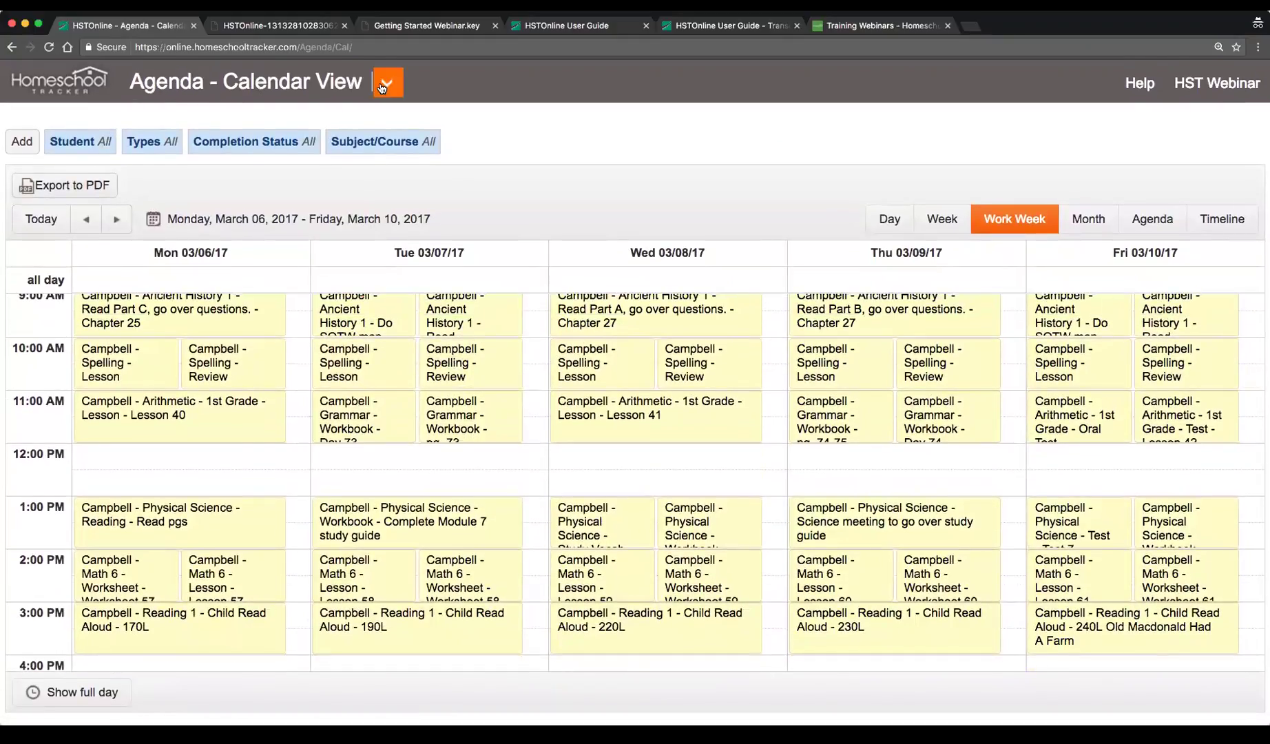
click(21, 141)
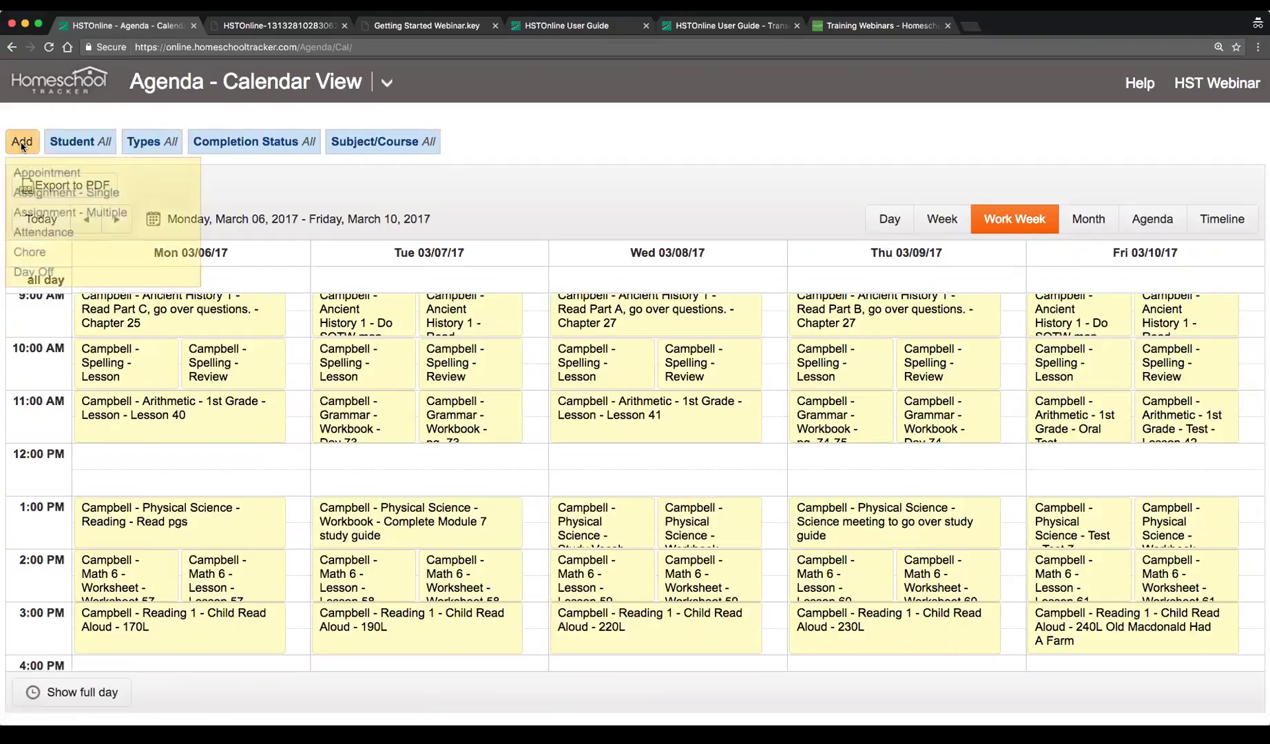
click(69, 219)
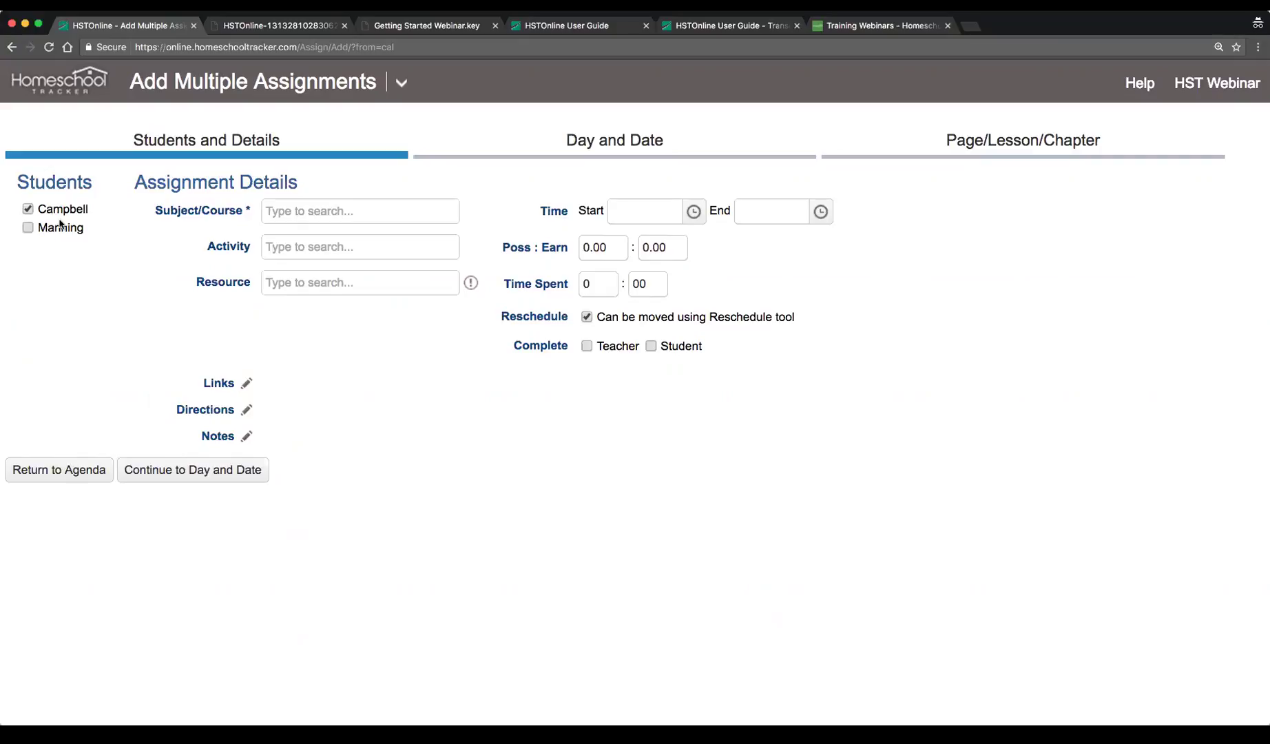
Set the new assignments' subject/course to Math/Arithmetic - 1st Grade and the activity to Lesson
click(360, 205)
click(359, 204)
scroll(396, 306, down, 3)
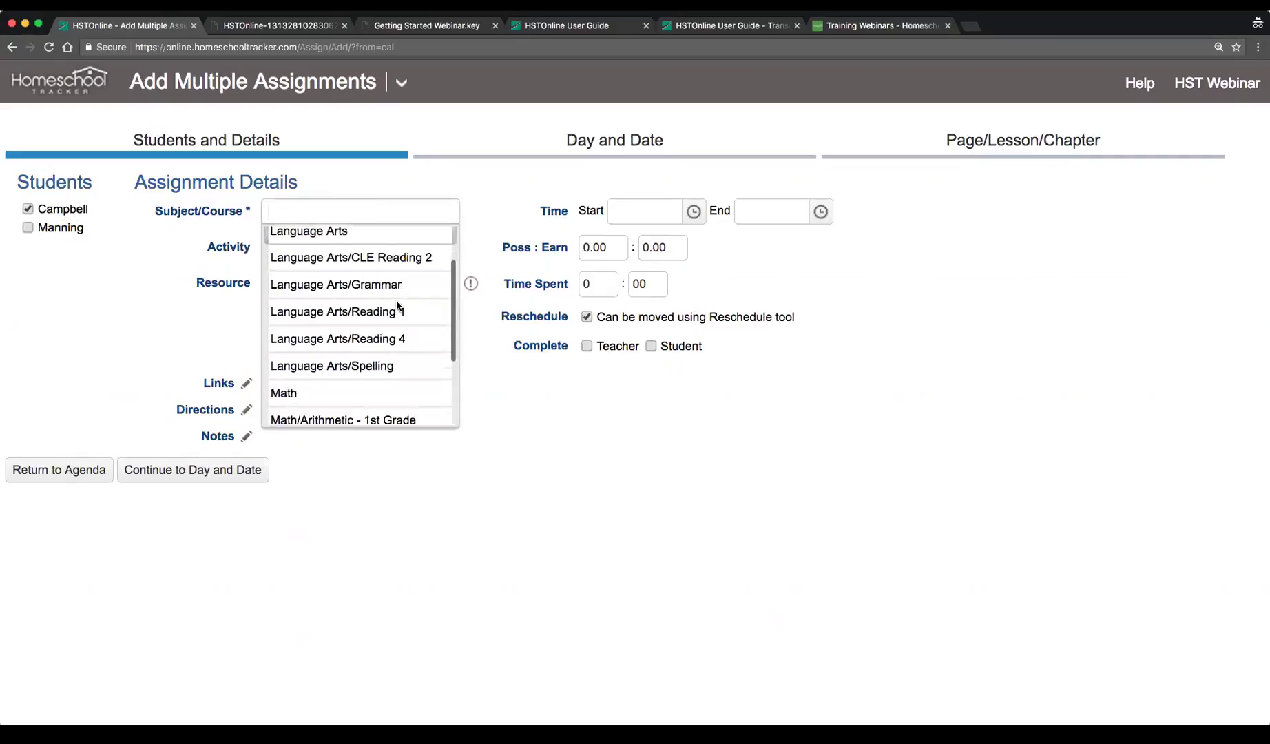
scroll(397, 306, down, 1)
click(418, 394)
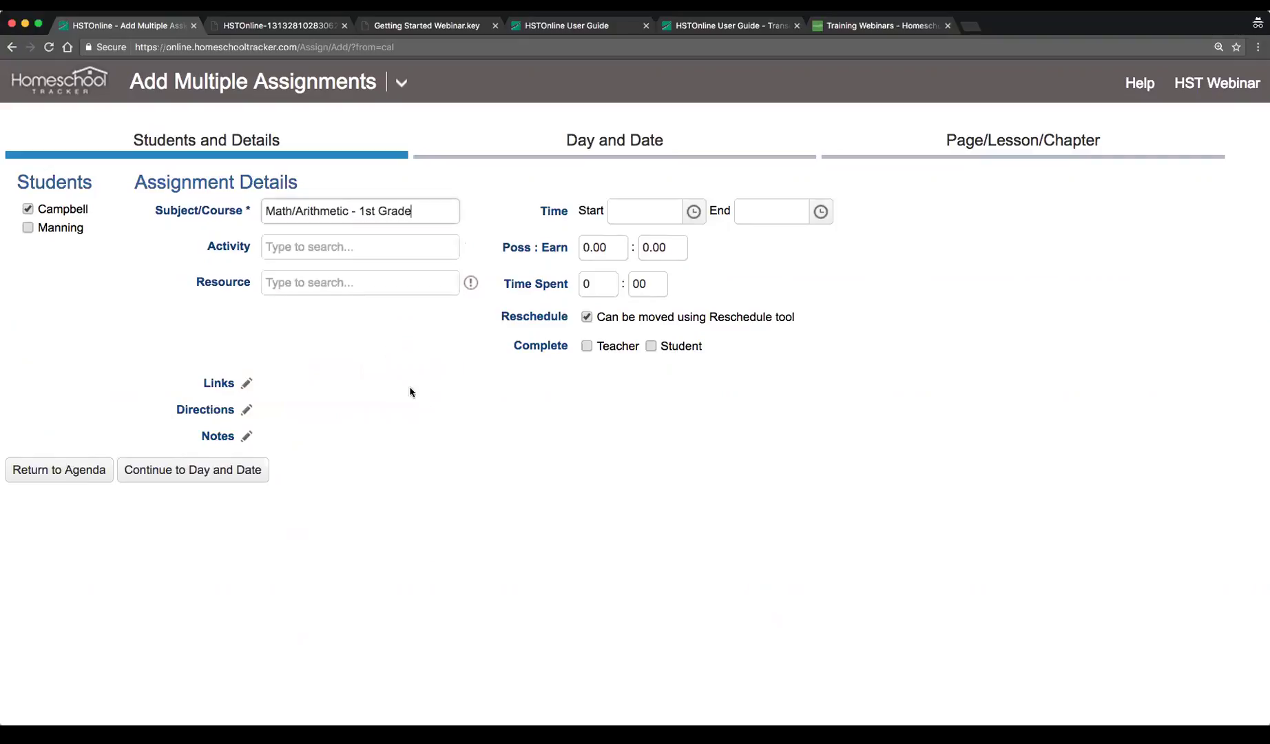
click(323, 248)
text(Le)
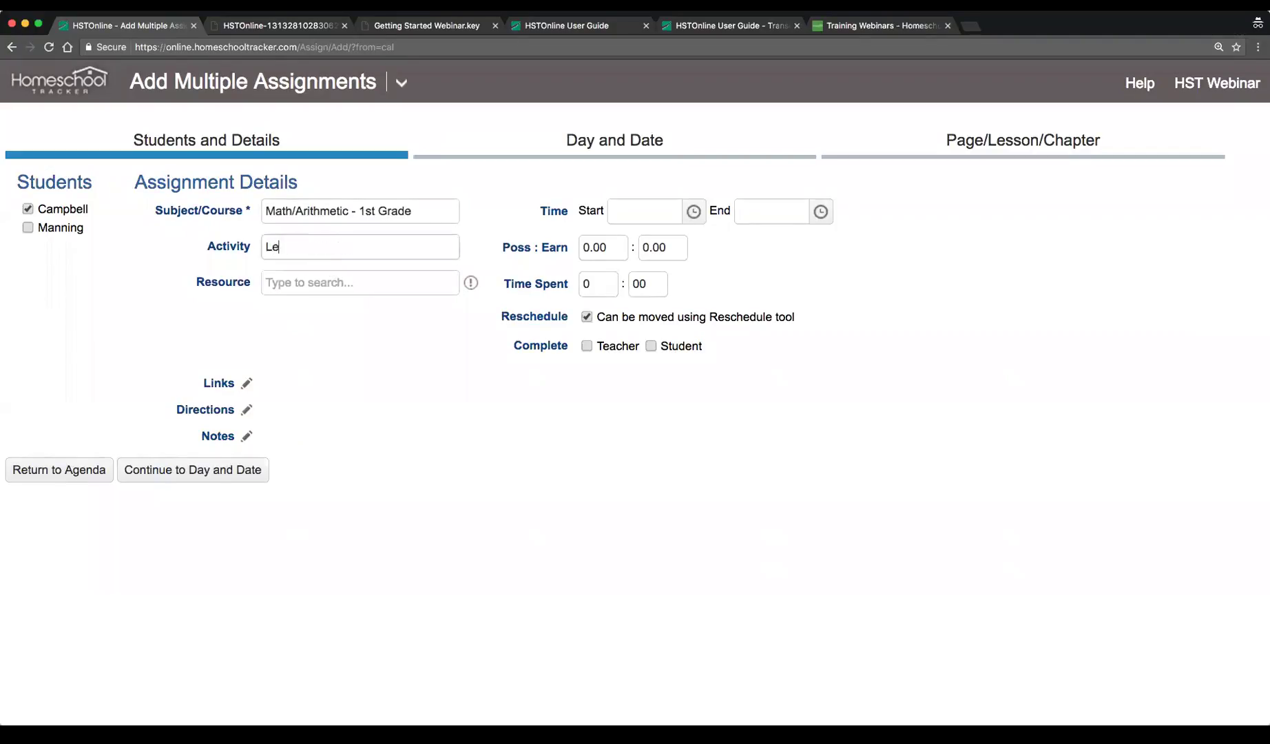
text(sson)
click(341, 277)
Schedule the assignments from 11:00 AM to 12:00 PM with 10 possible points, and continue to the day and date settings
click(694, 212)
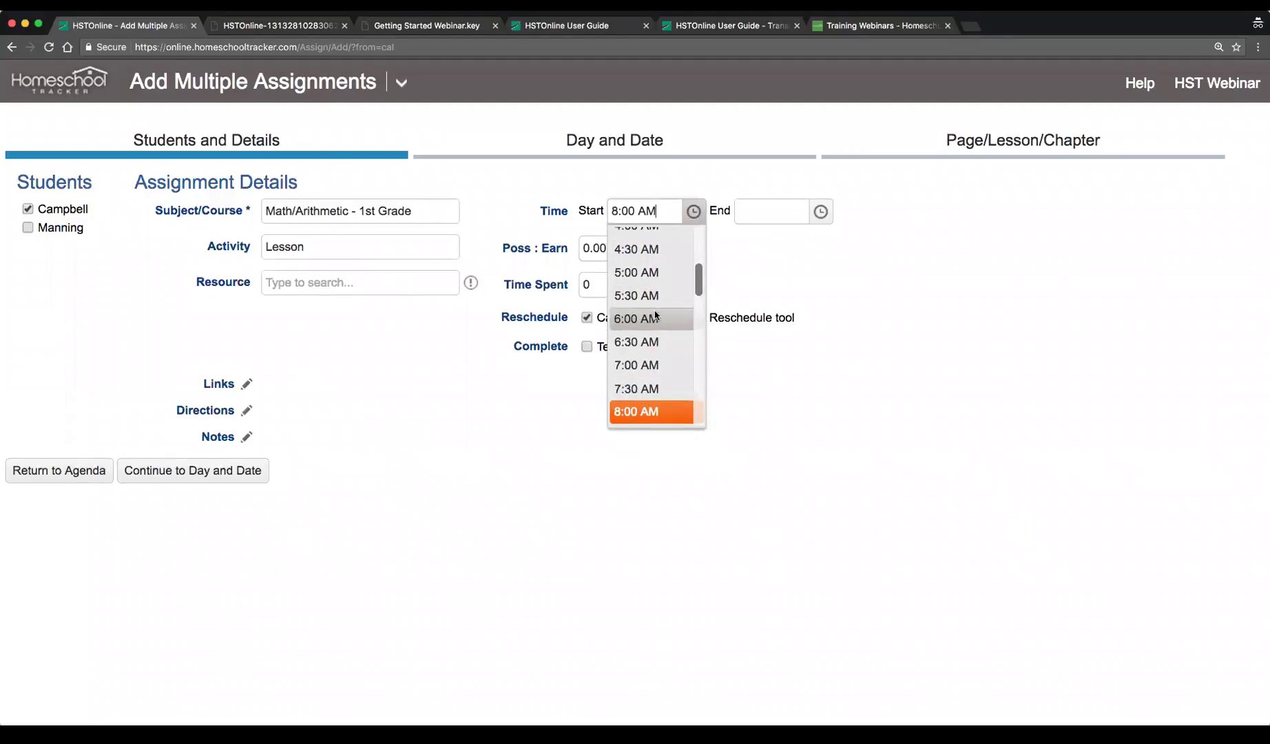
scroll(655, 317, down, 5)
click(652, 337)
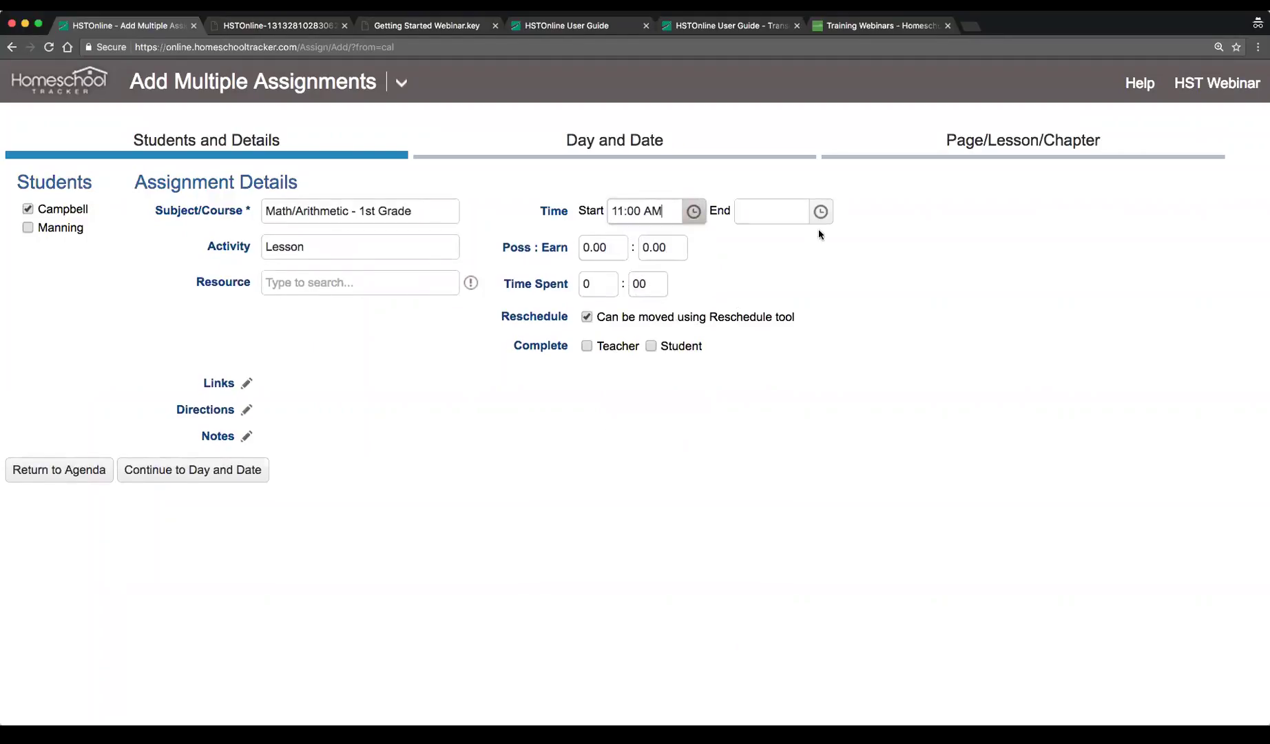
click(821, 212)
scroll(765, 330, down, 3)
click(761, 335)
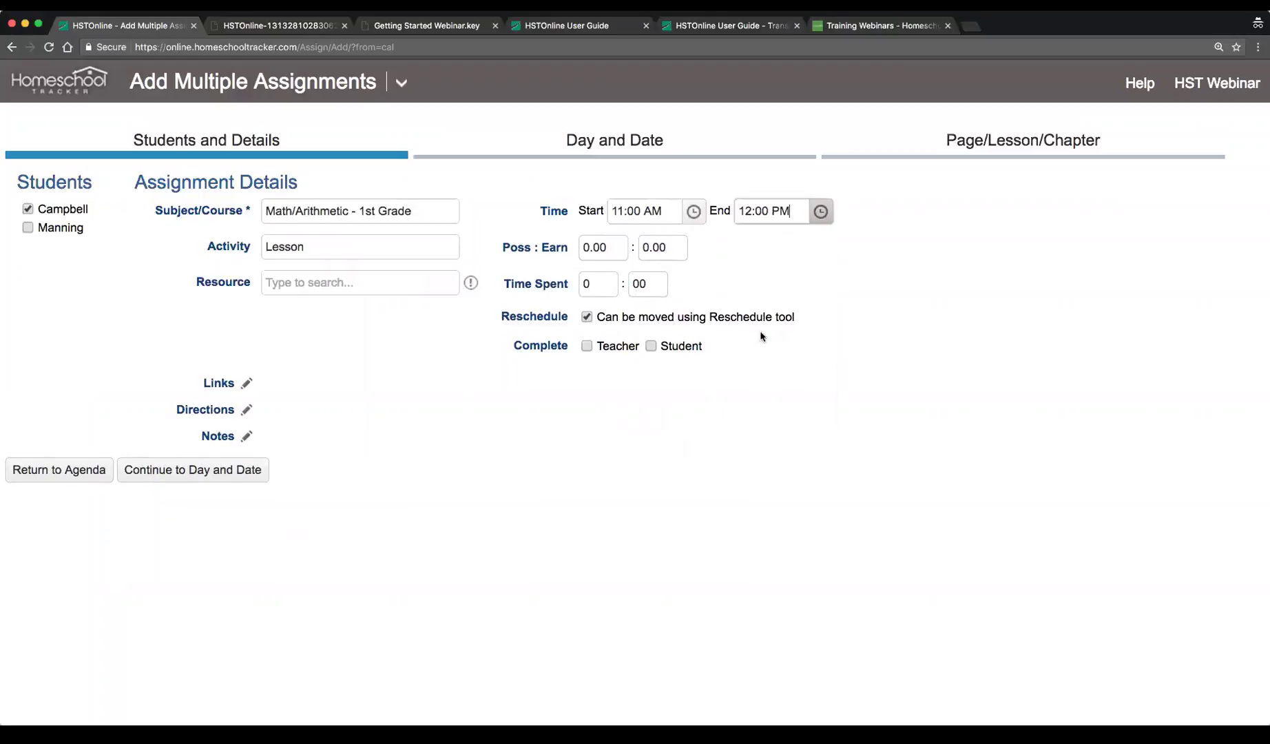
click(600, 248)
text(10)
key(Tab)
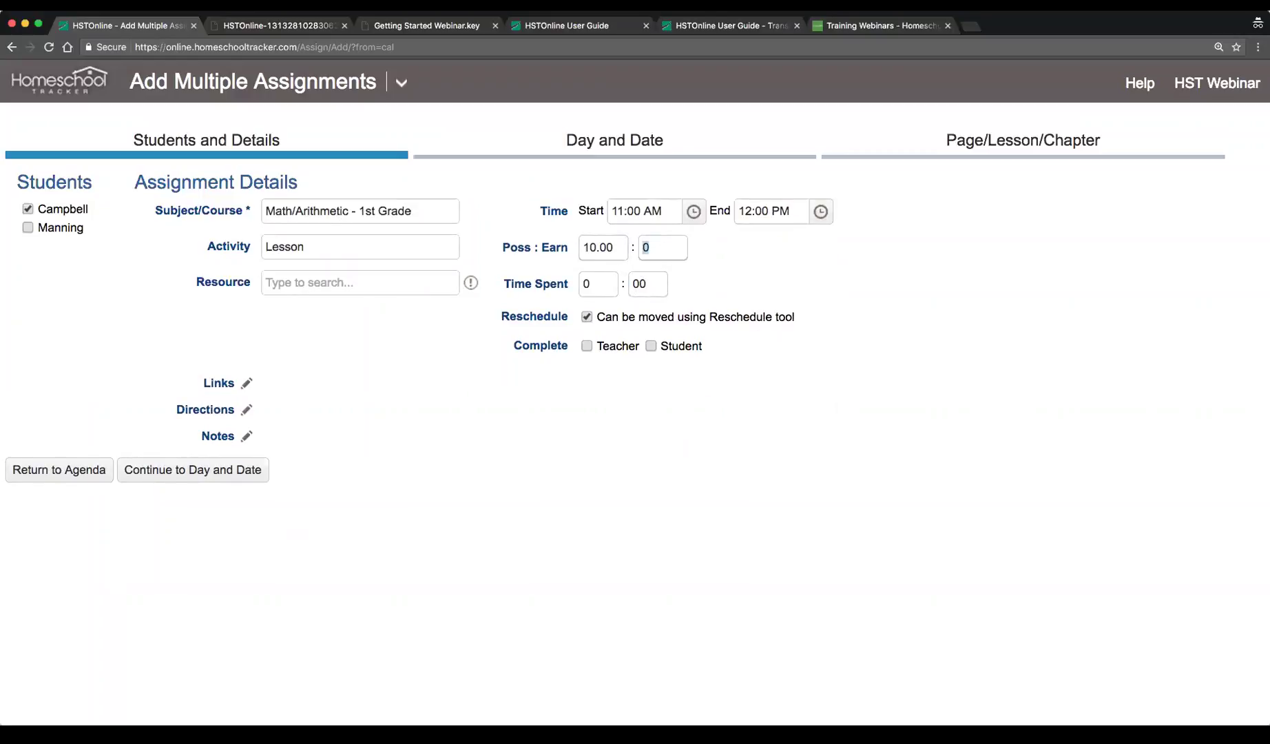
click(216, 470)
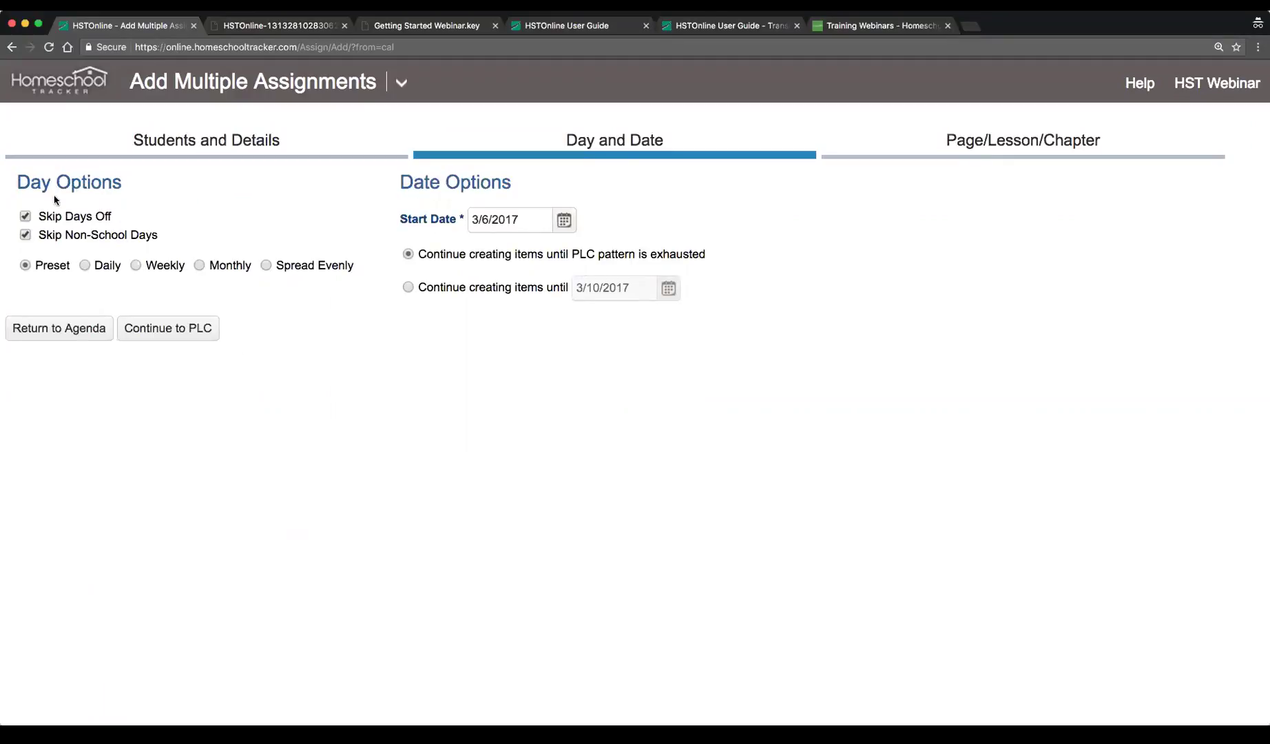
Set the assignments to repeat daily, every 1 day
click(100, 267)
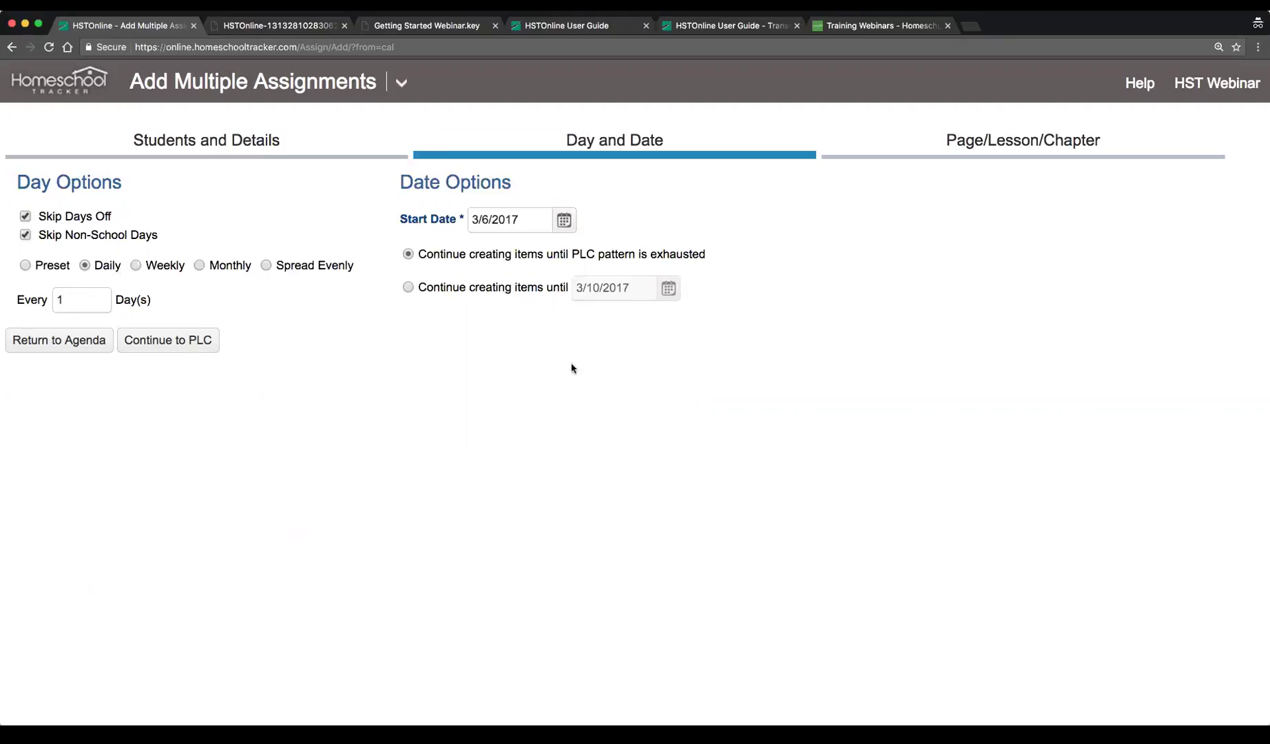
drag(60, 299, 81, 302)
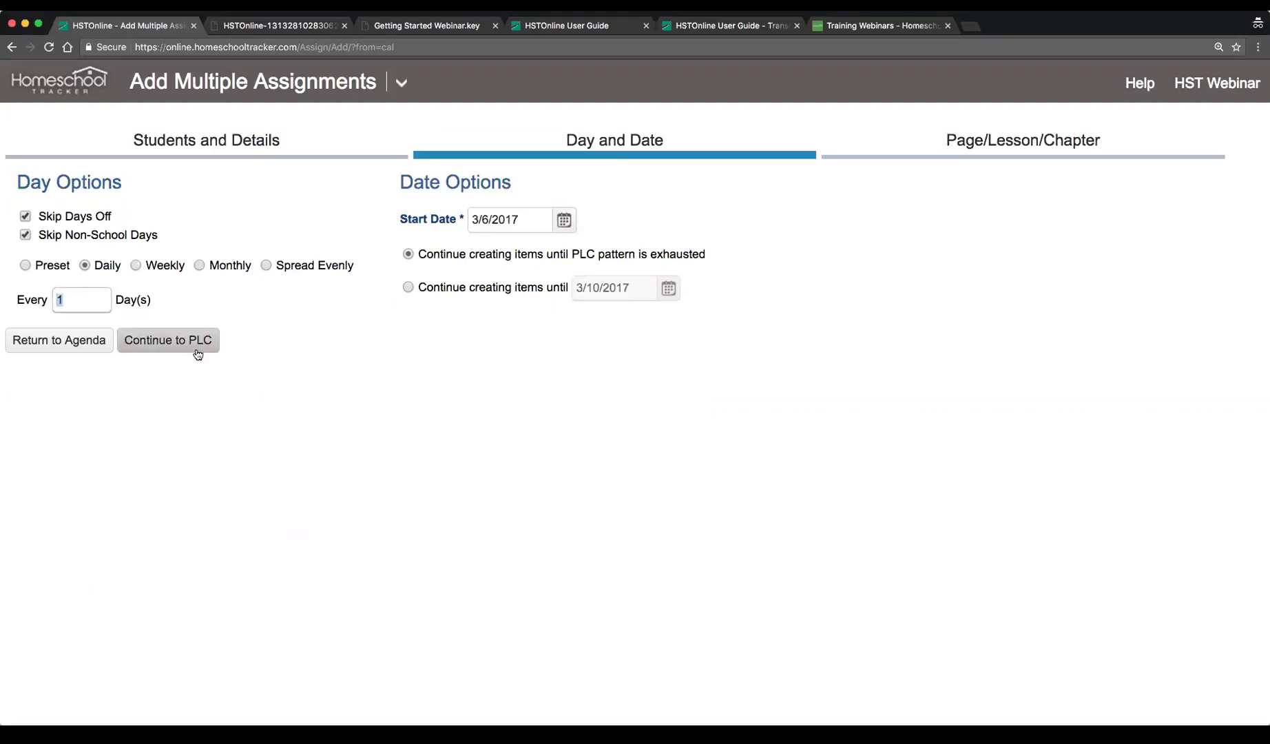
text(2)
key(BackSpace)
text(2)
key(BackSpace)
text(1)
Look through the Weekly, Monthly and Spread Evenly day options, and return to Daily
click(135, 265)
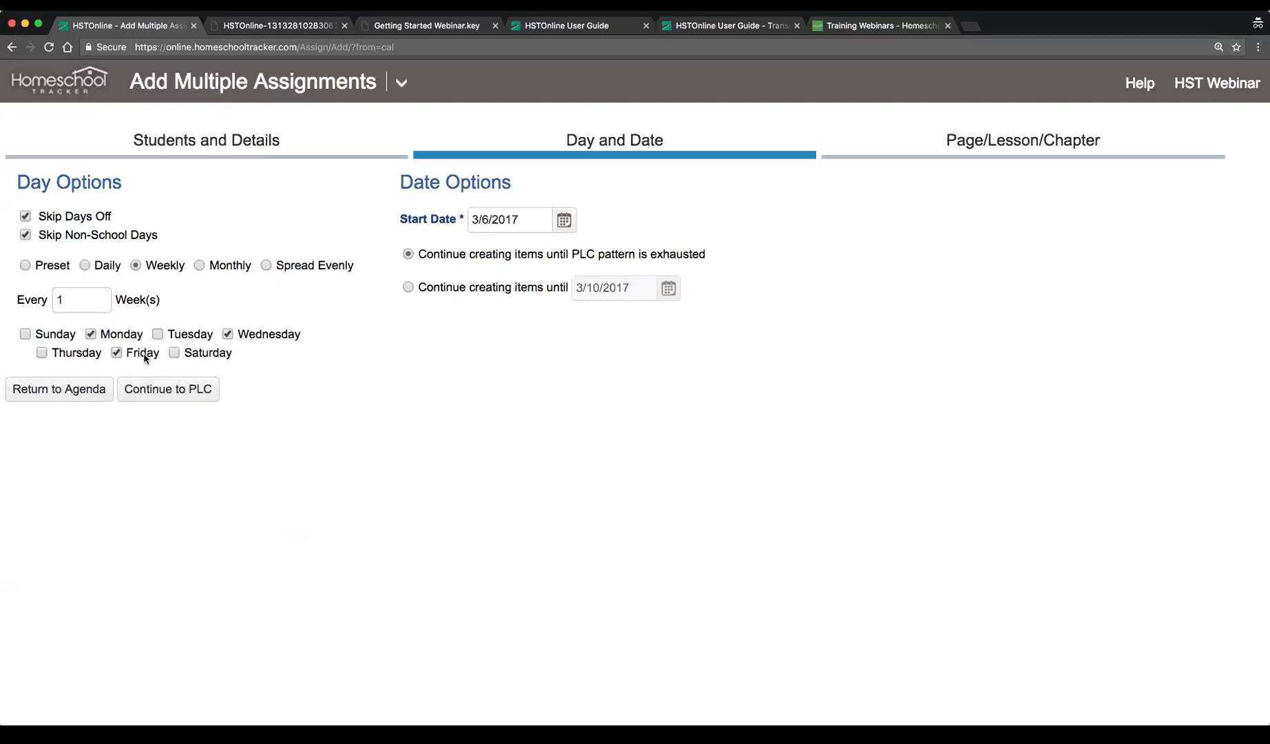
double_click(66, 300)
click(199, 265)
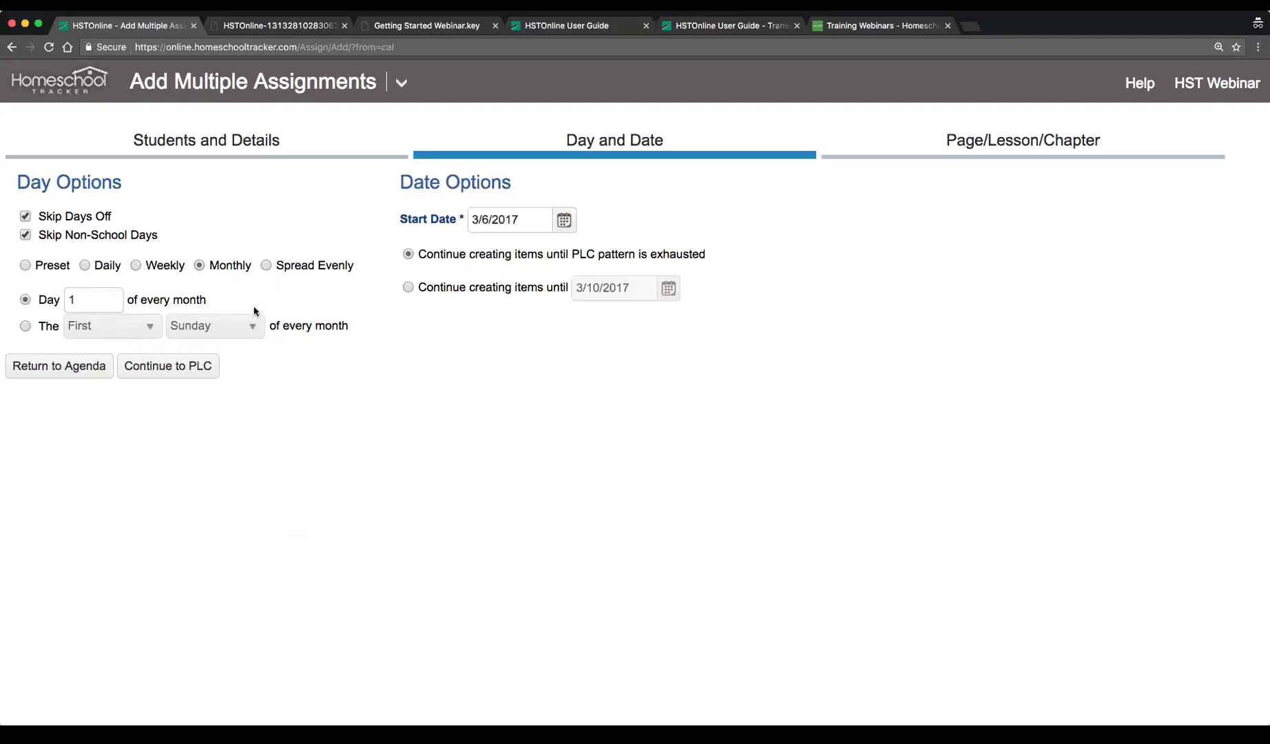
click(264, 265)
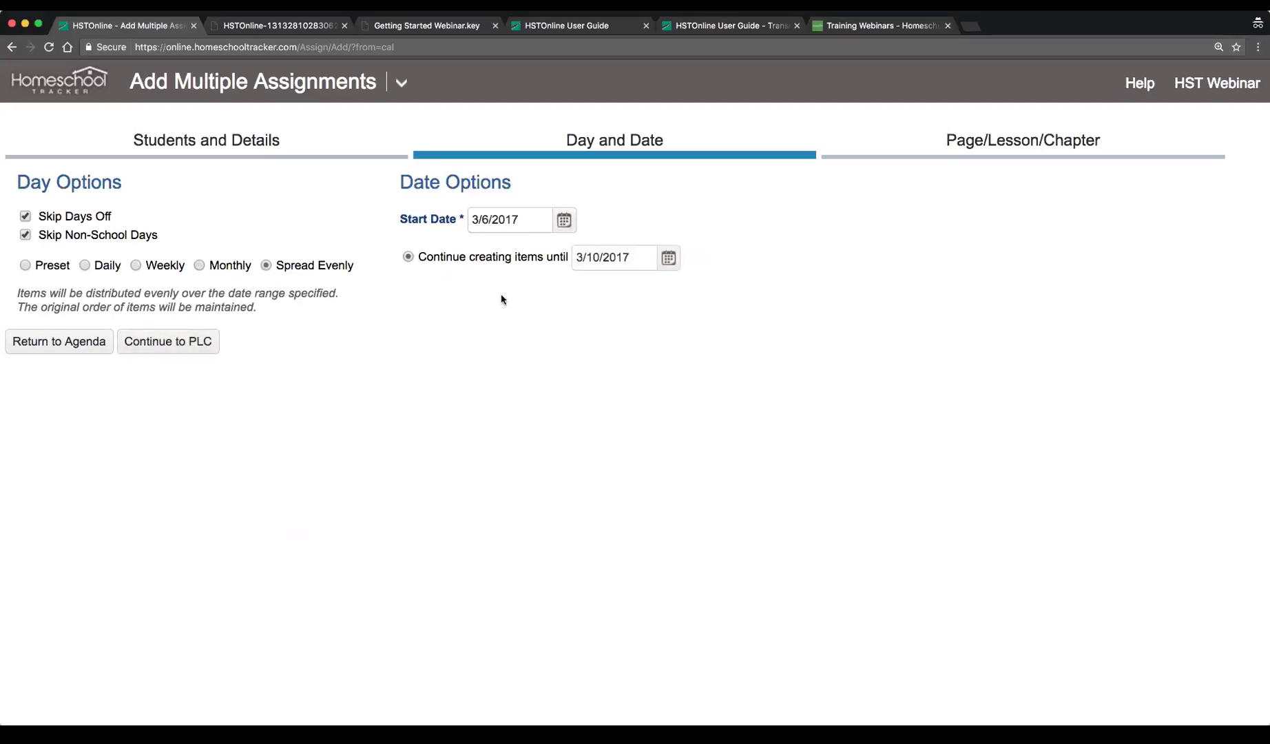
click(83, 266)
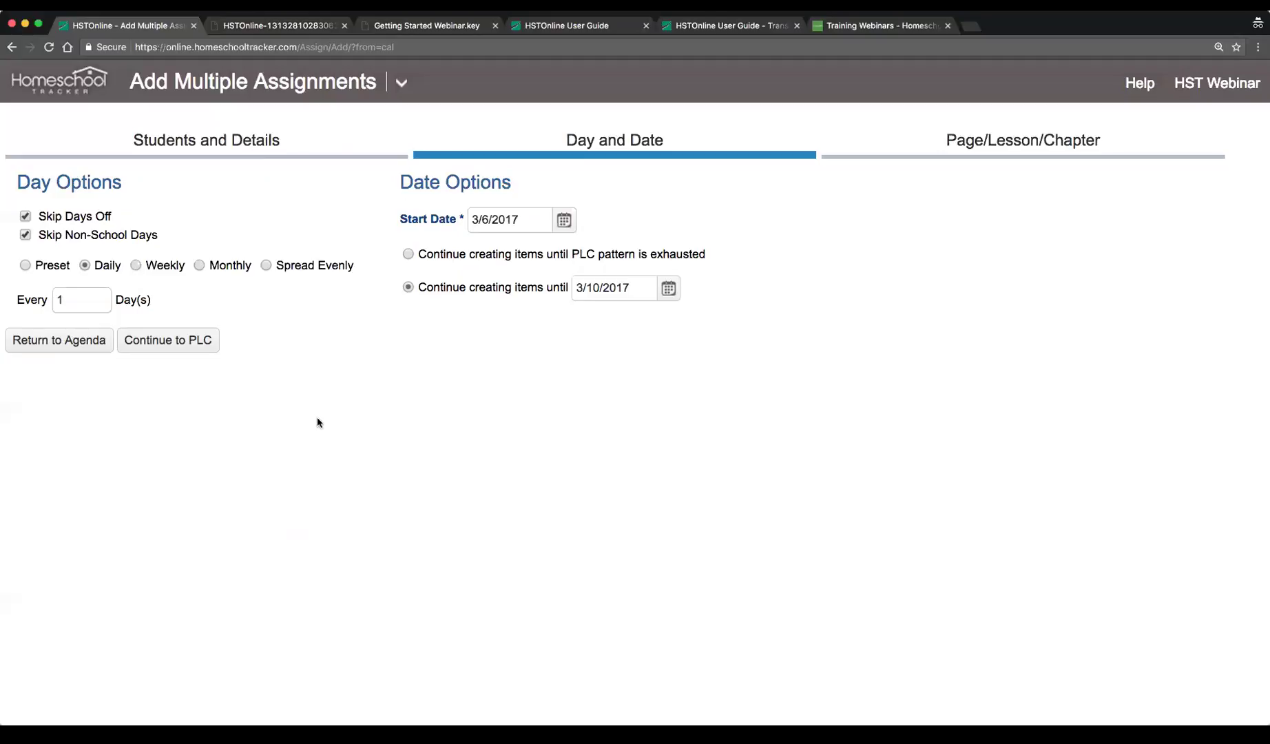
Start the assignments on 2/27/2017, create items until the PLC pattern is exhausted, and continue to the PLC options
click(565, 220)
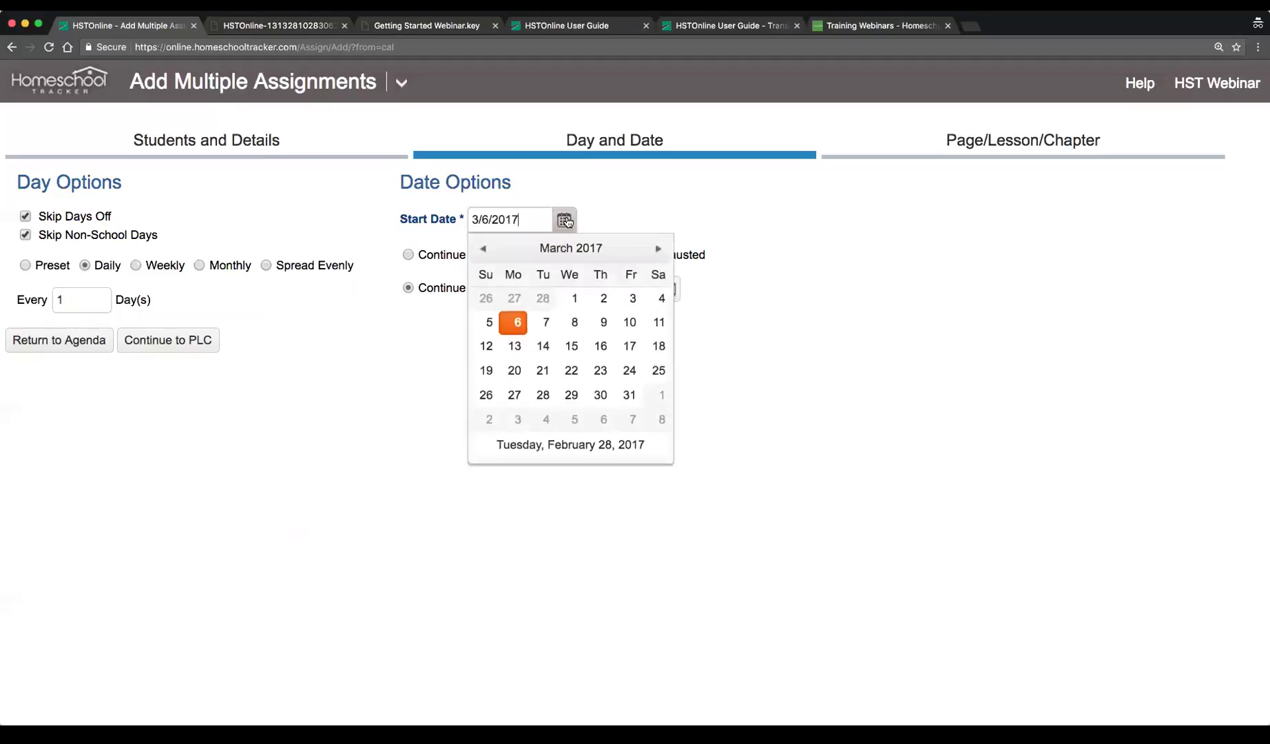
click(516, 296)
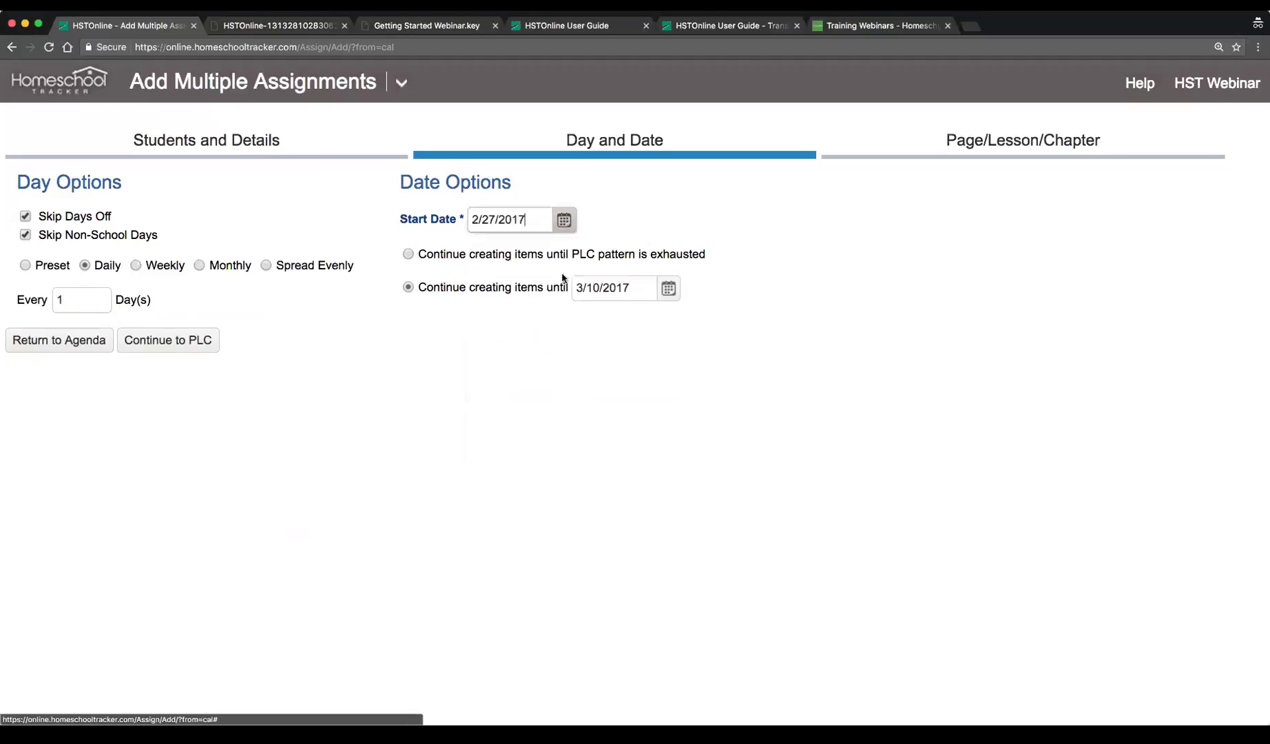
click(667, 292)
click(512, 261)
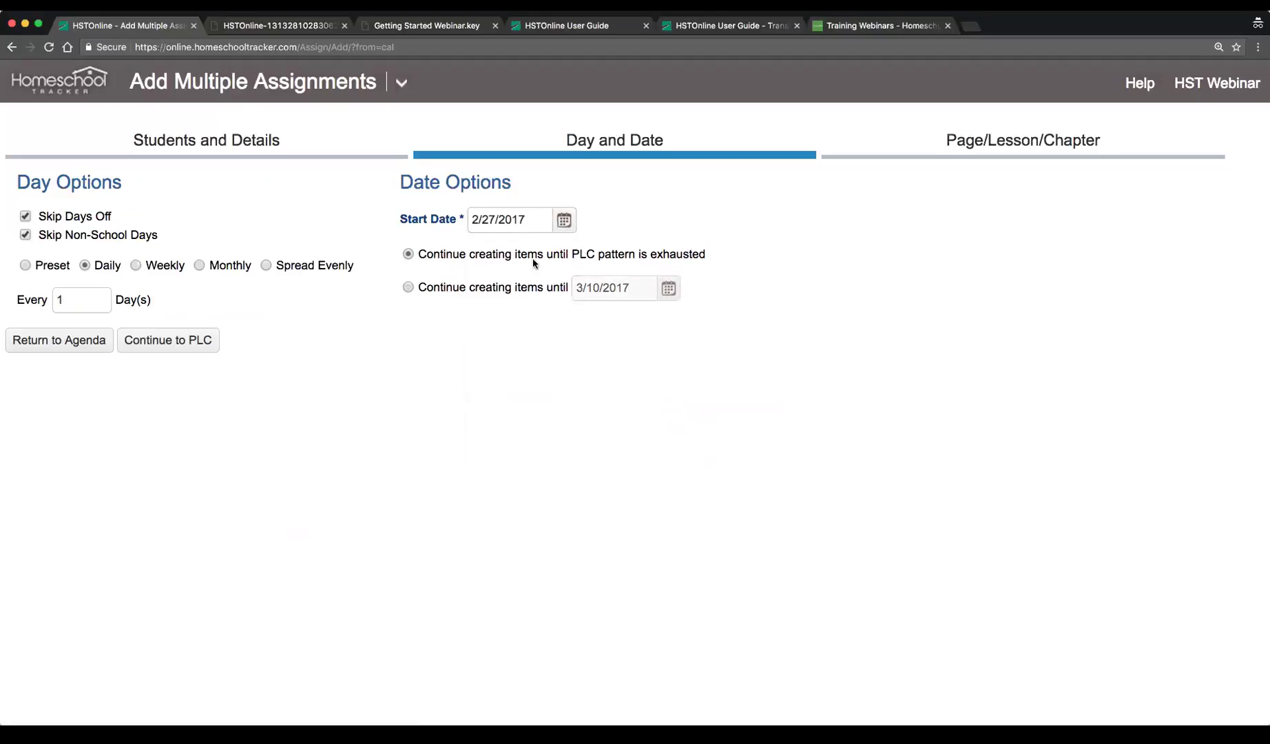
click(171, 346)
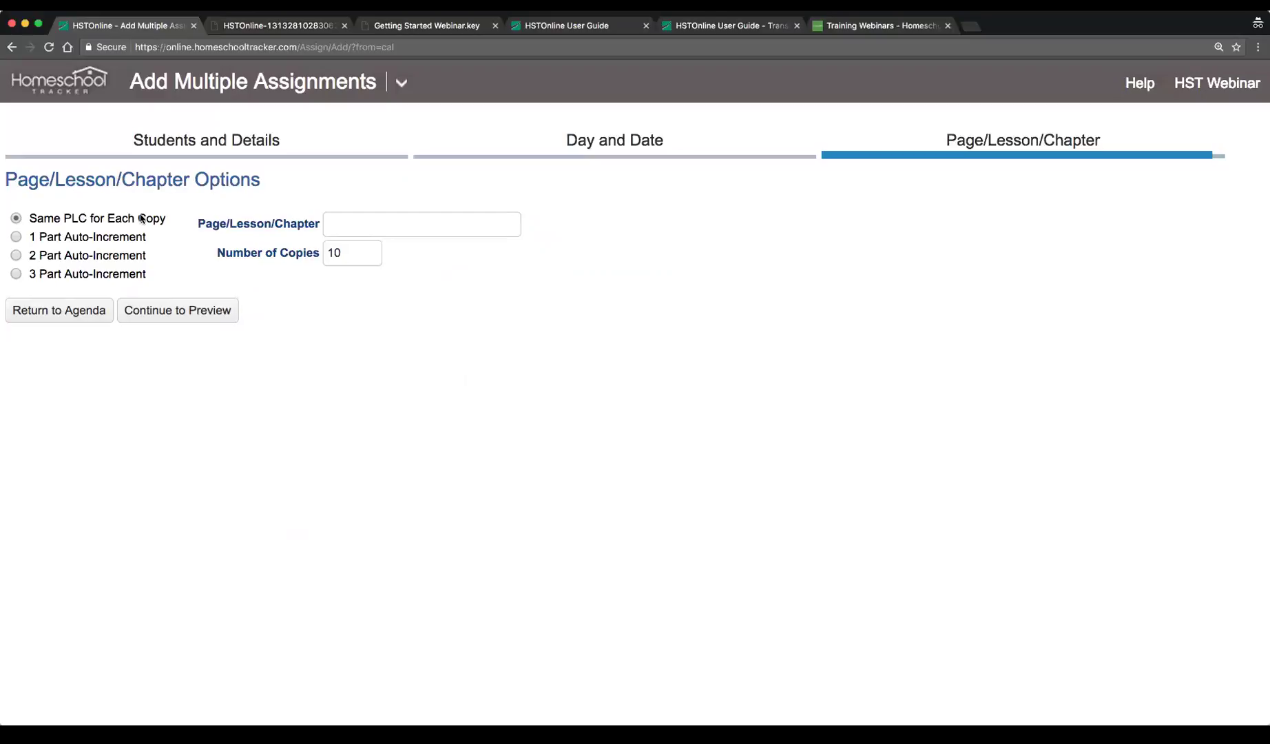
Use 1 Part Auto-Increment for the page/lesson/chapter pattern with Lesson as the leading text
click(407, 216)
click(69, 238)
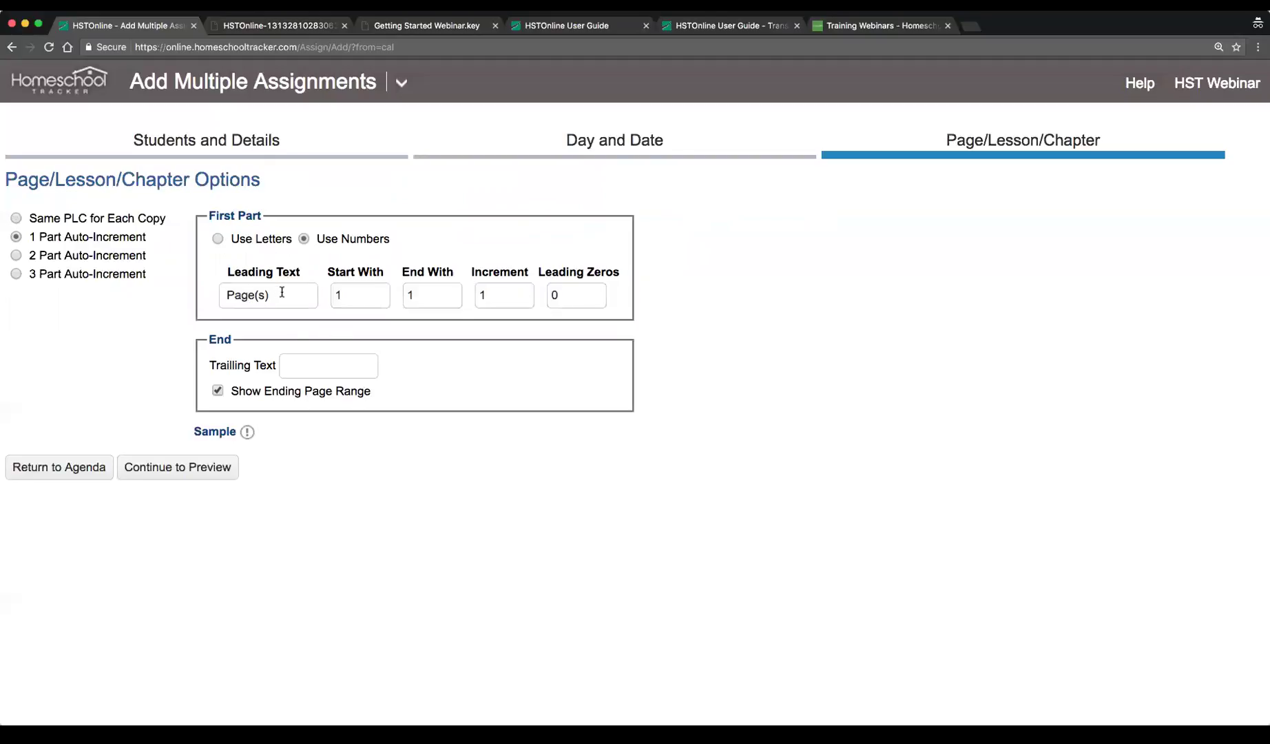
drag(281, 295, 215, 294)
text(le)
key(BackSpace)
key(BackSpace)
text(Lesson1)
key(BackSpace)
Try to set the ending lesson number to 1000
key(Tab)
key(Tab)
text(100)
key(BackSpace)
key(BackSpace)
text(000)
key(Tab)
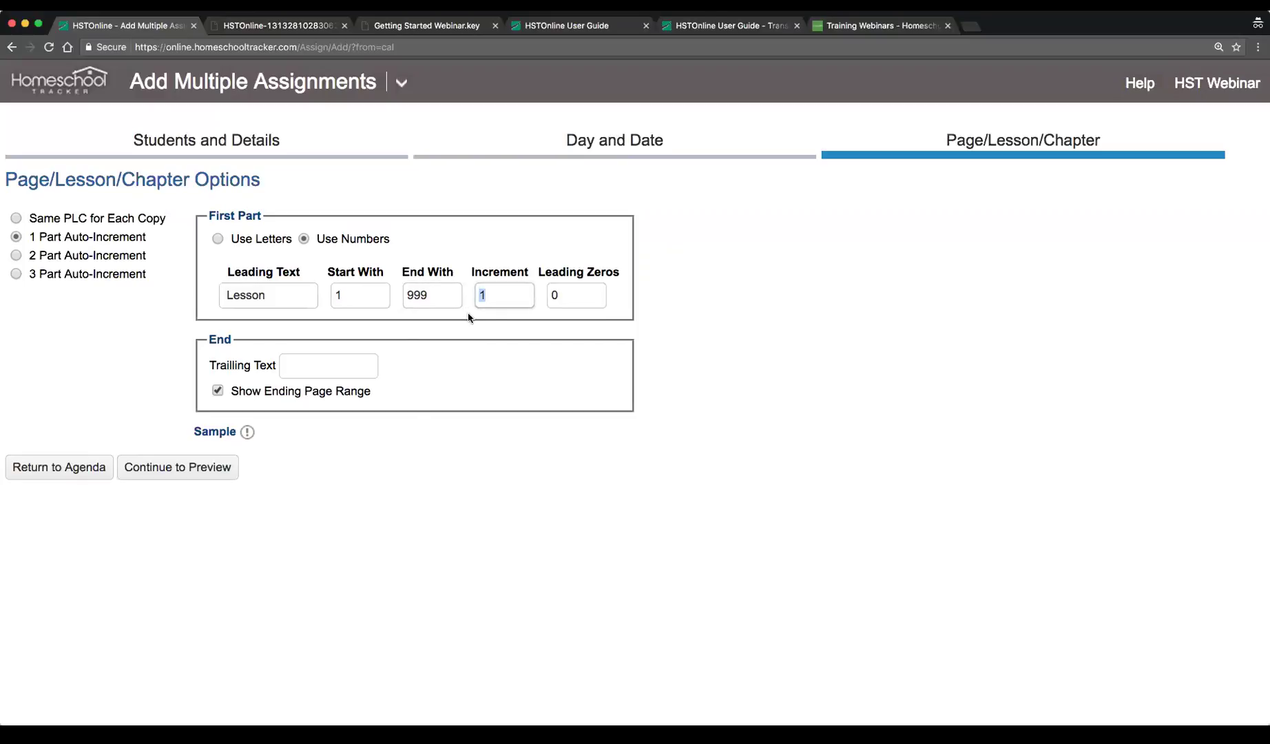
Set the ending lesson number to 10
double_click(416, 296)
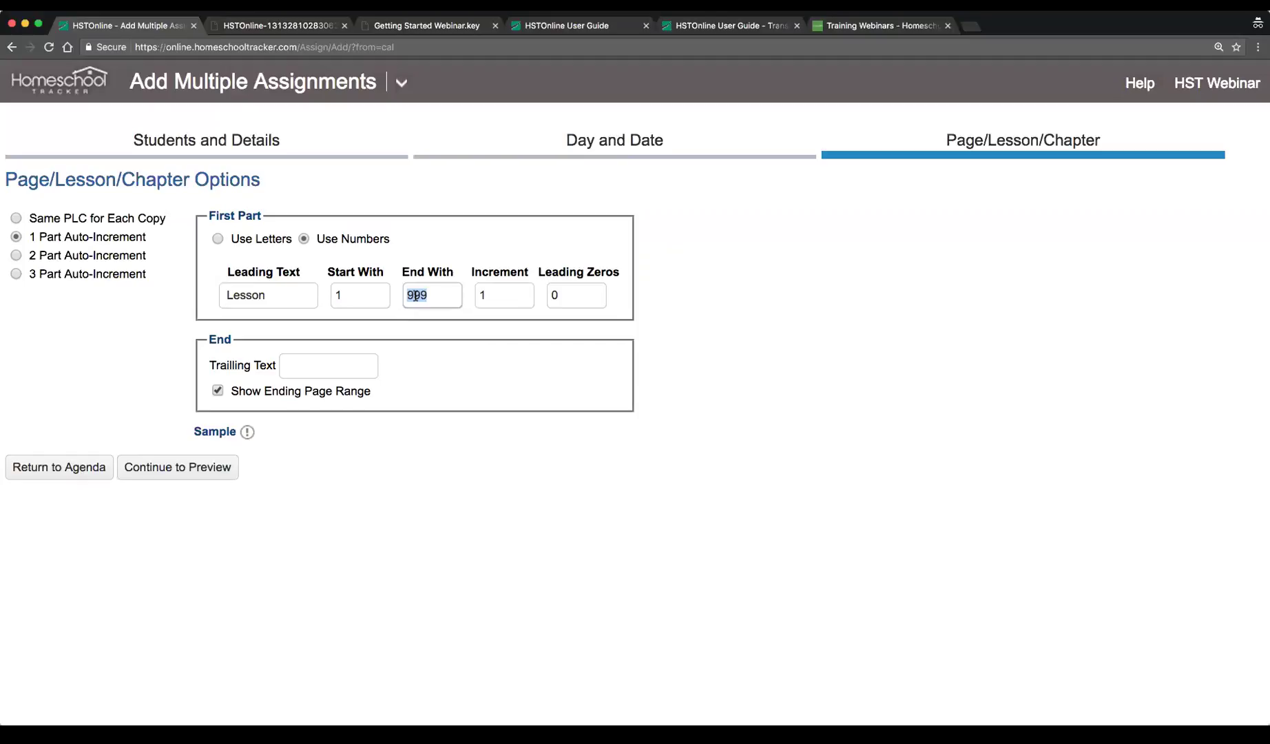
text(10)
key(Tab)
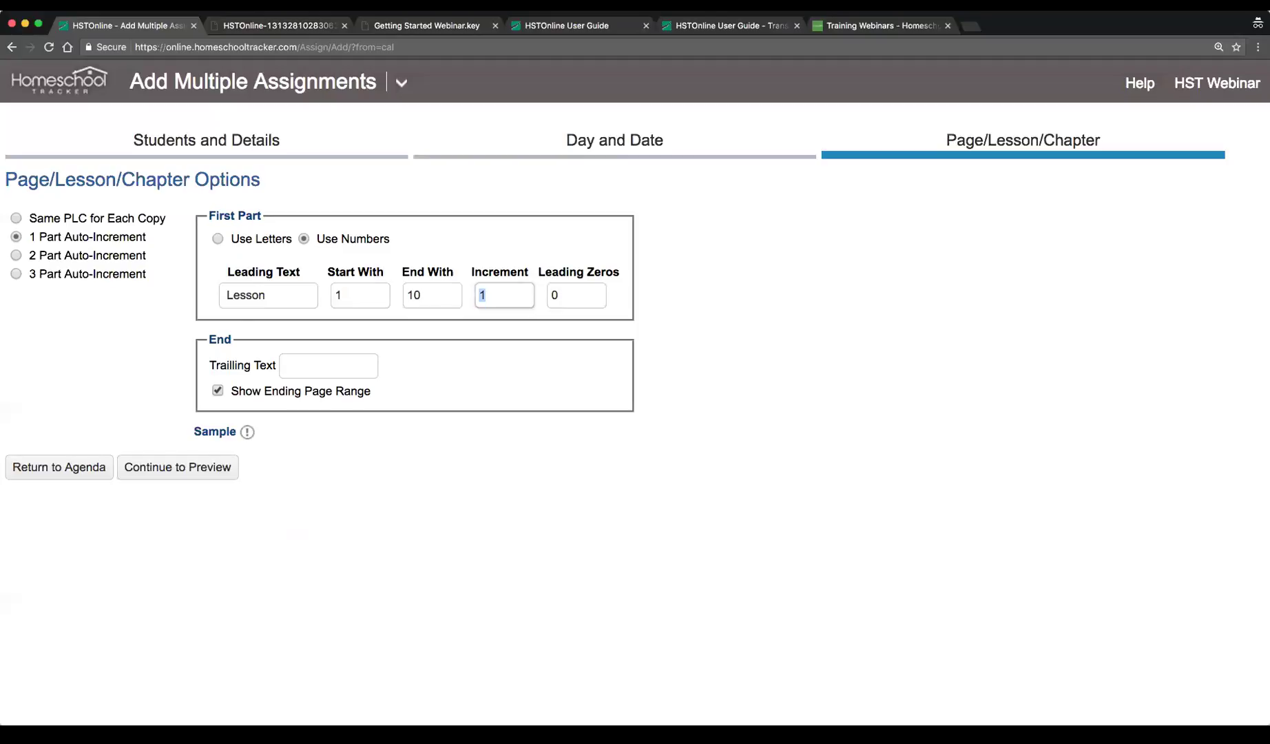
Try a lettered pattern from A to F for the lessons, and switch back to numbers
click(217, 239)
click(364, 299)
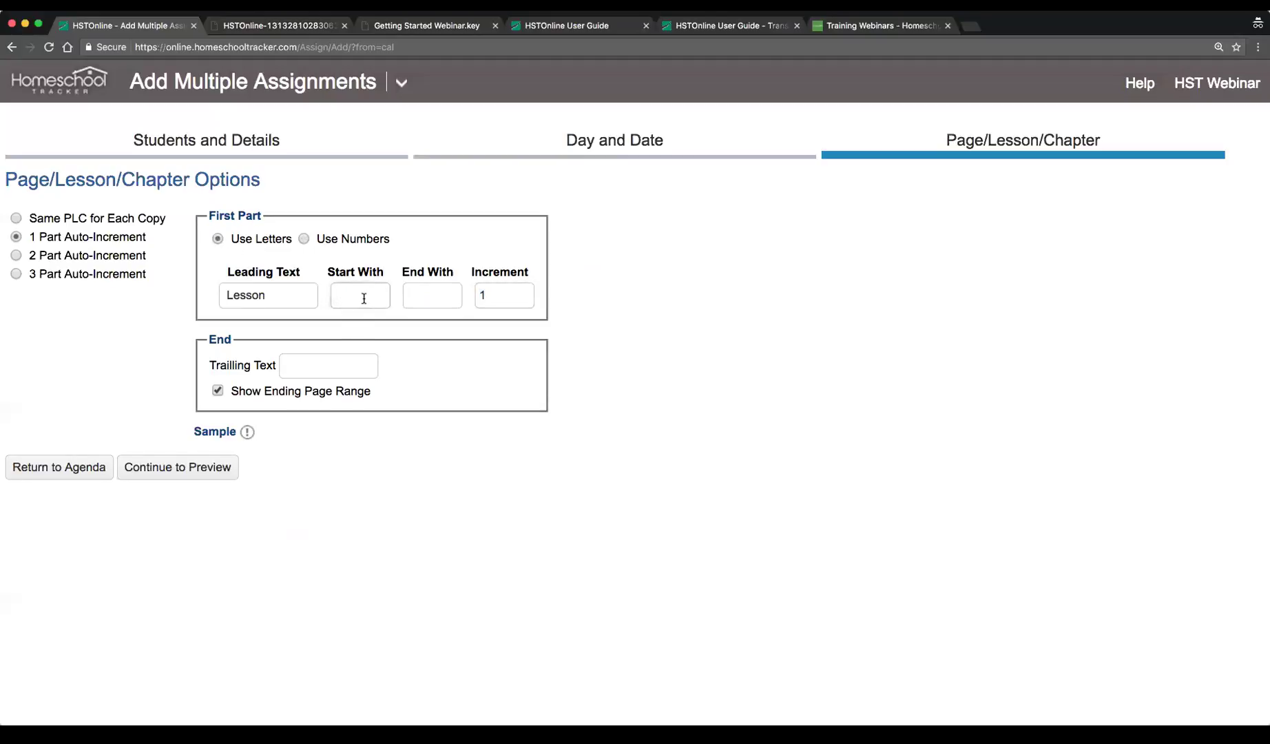
text(A)
click(442, 296)
text(F)
key(BackSpace)
key(shift+Tab)
click(304, 239)
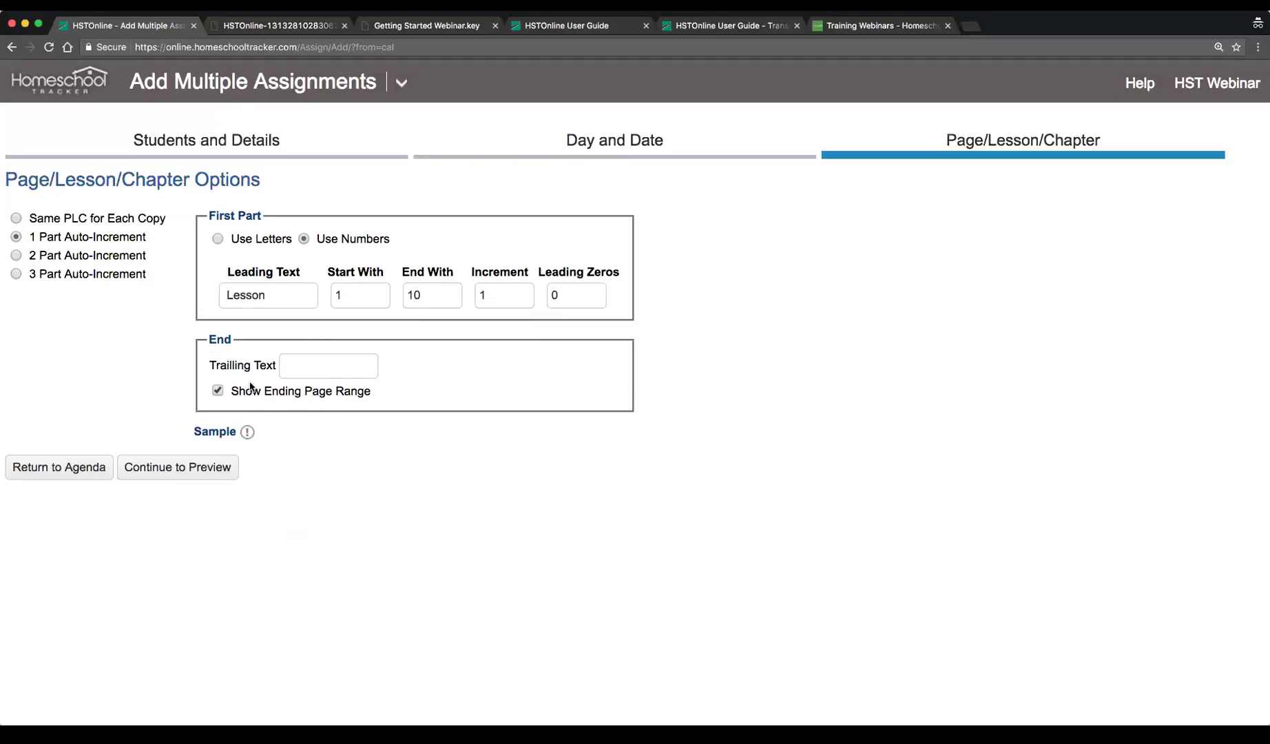
Try B as the trailing text for the lesson numbering and view the sample
click(307, 365)
text(B)
click(248, 432)
mouse_move(248, 434)
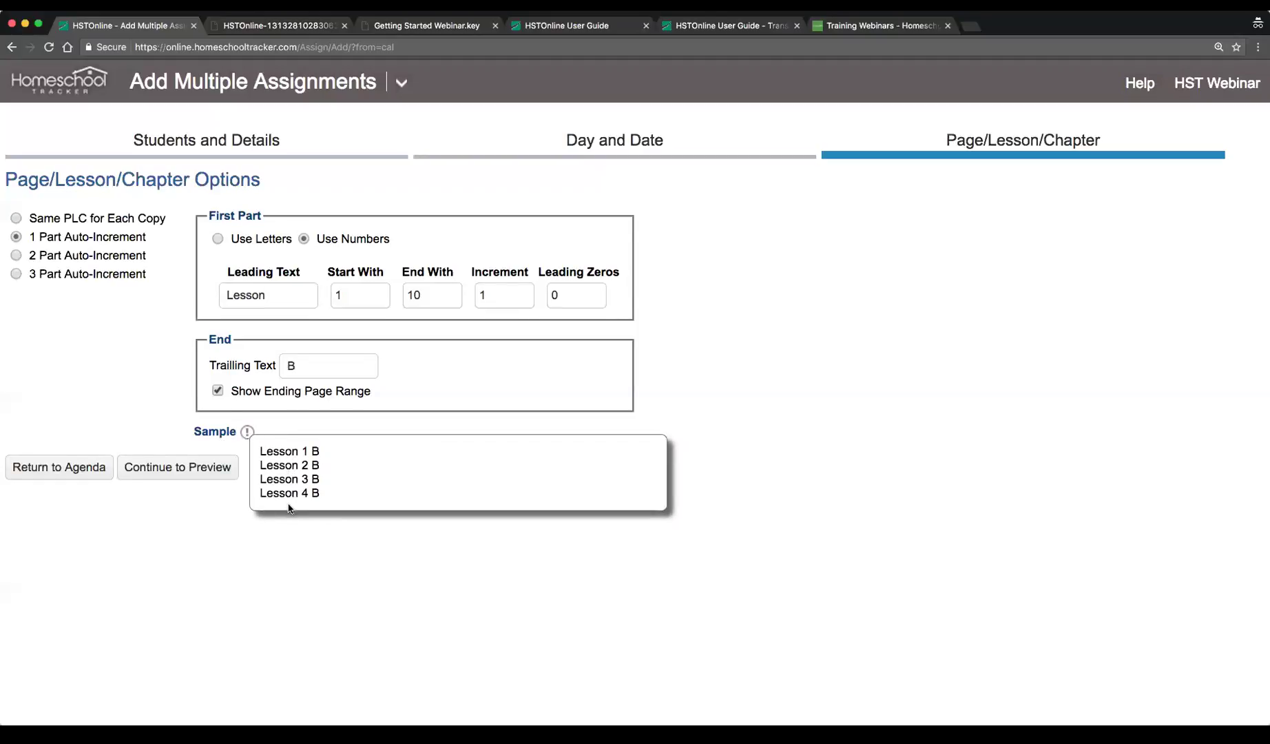
drag(261, 449, 332, 488)
mouse_move(247, 432)
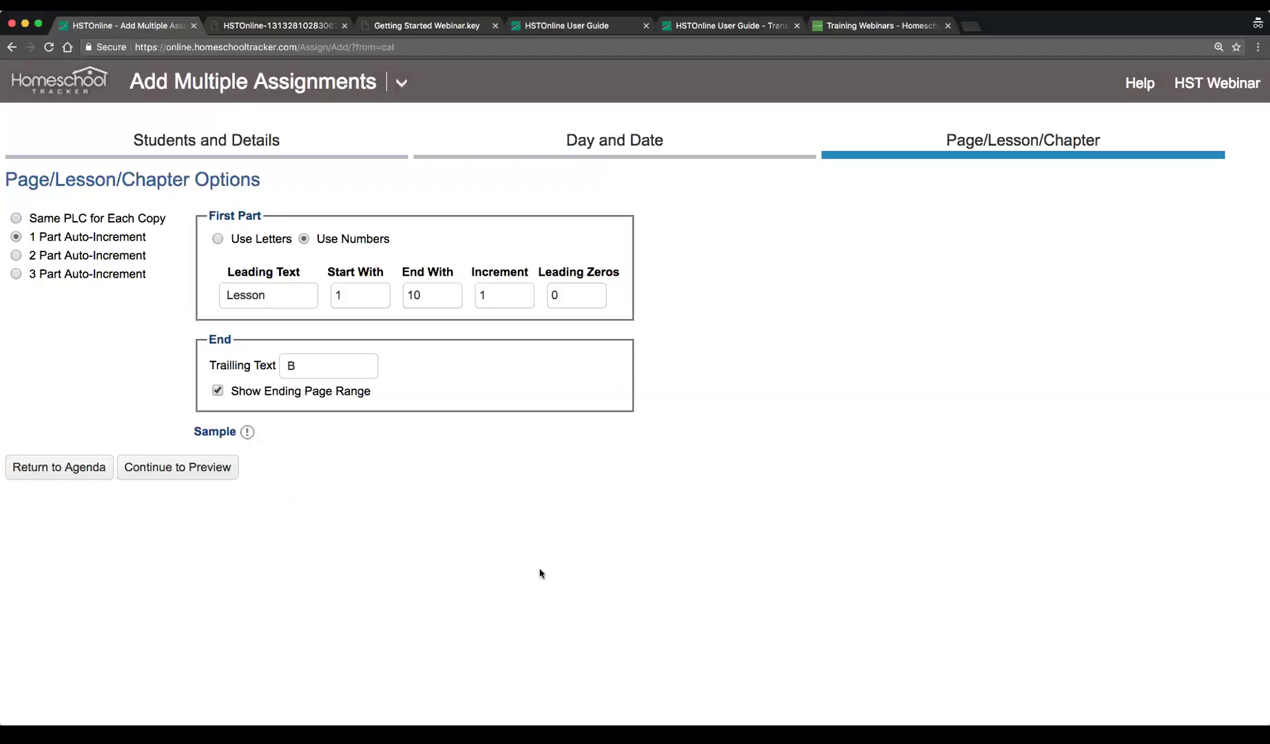
Switch the page/lesson/chapter pattern to 2 Part Auto-Increment and clear the trailing text
click(106, 256)
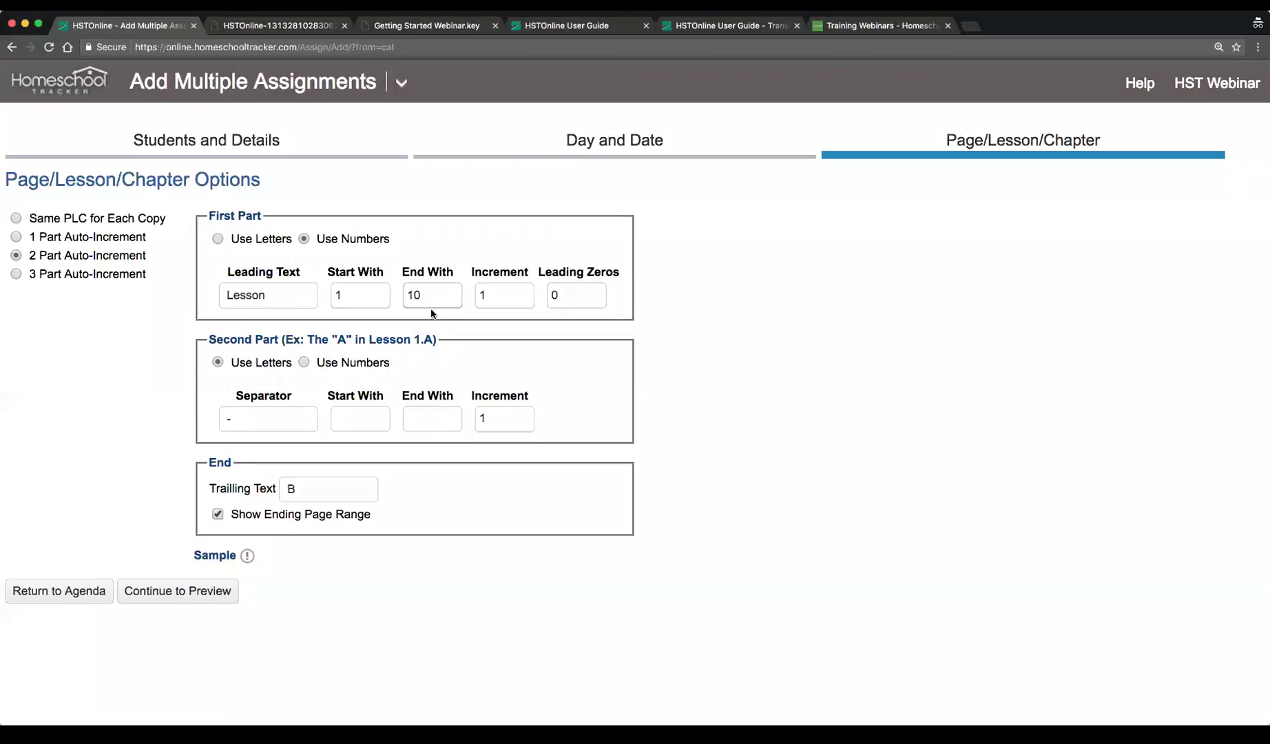
click(307, 485)
key(BackSpace)
click(134, 444)
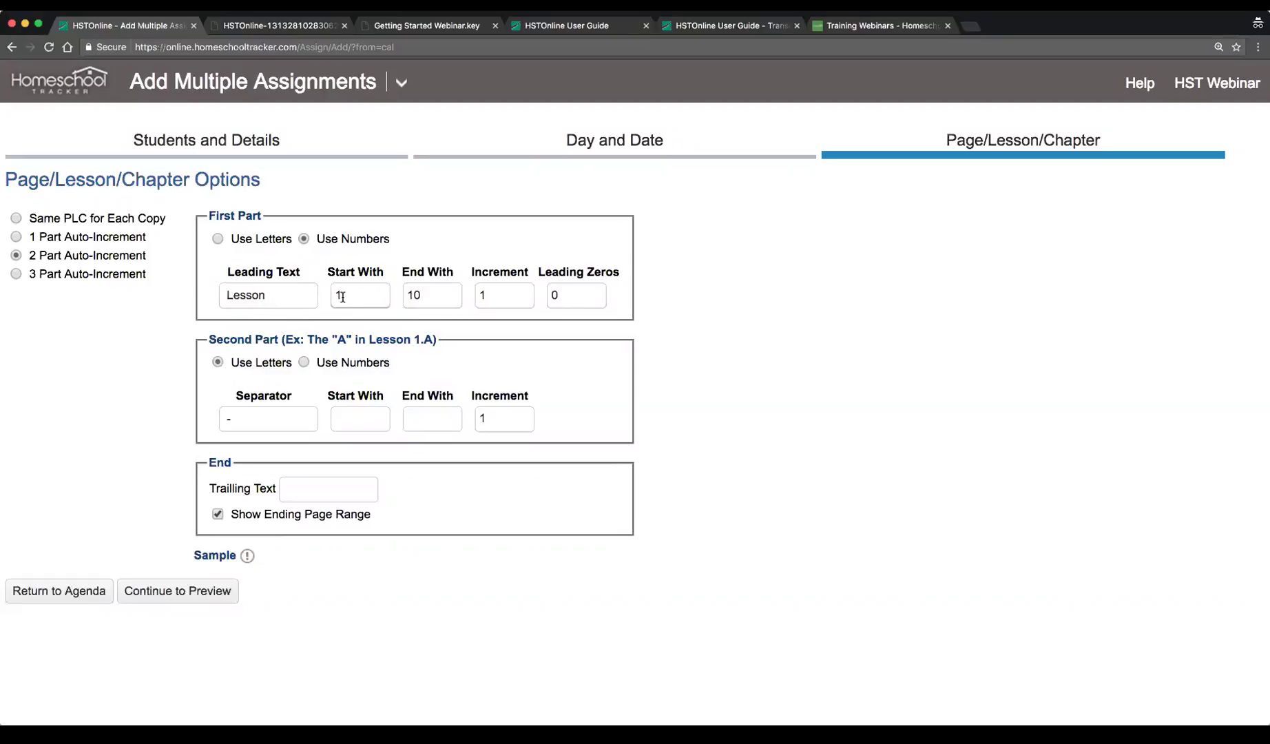
Set the second part to run from letter A to B and view the sample numbering
click(350, 418)
text(A)
click(419, 431)
text(B)
click(247, 557)
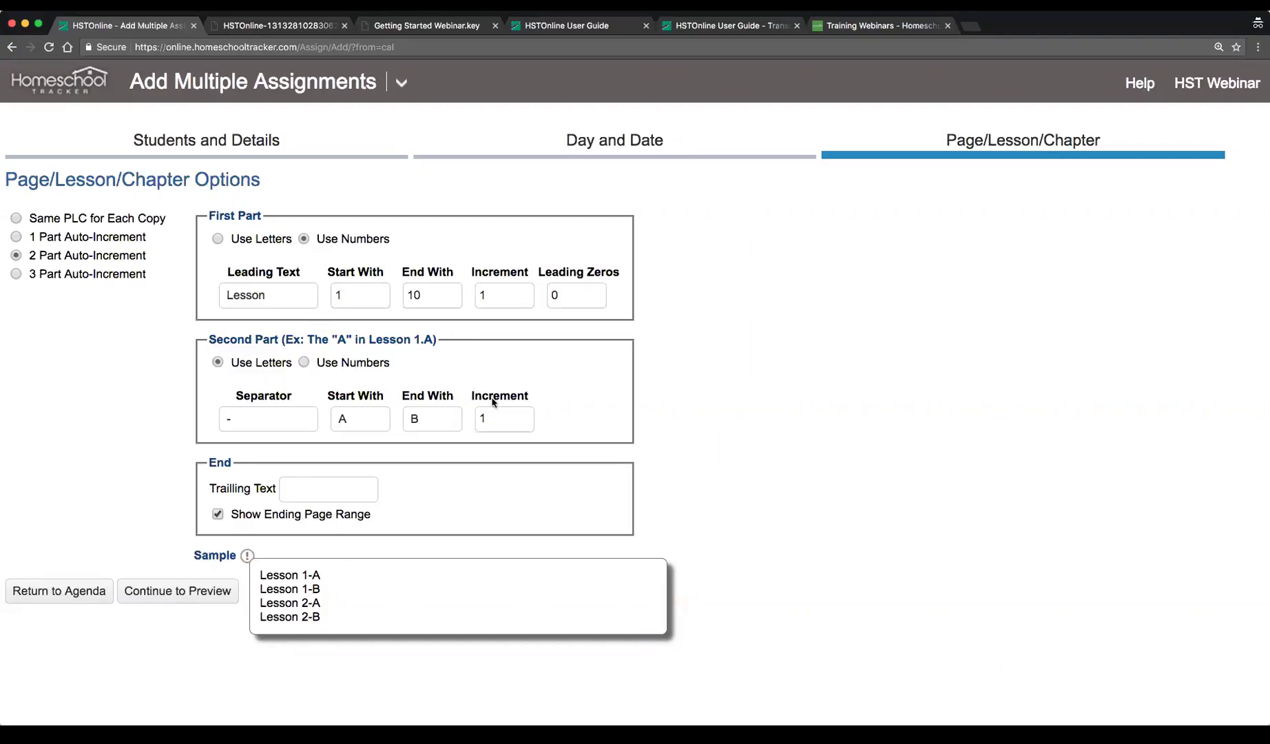
click(761, 467)
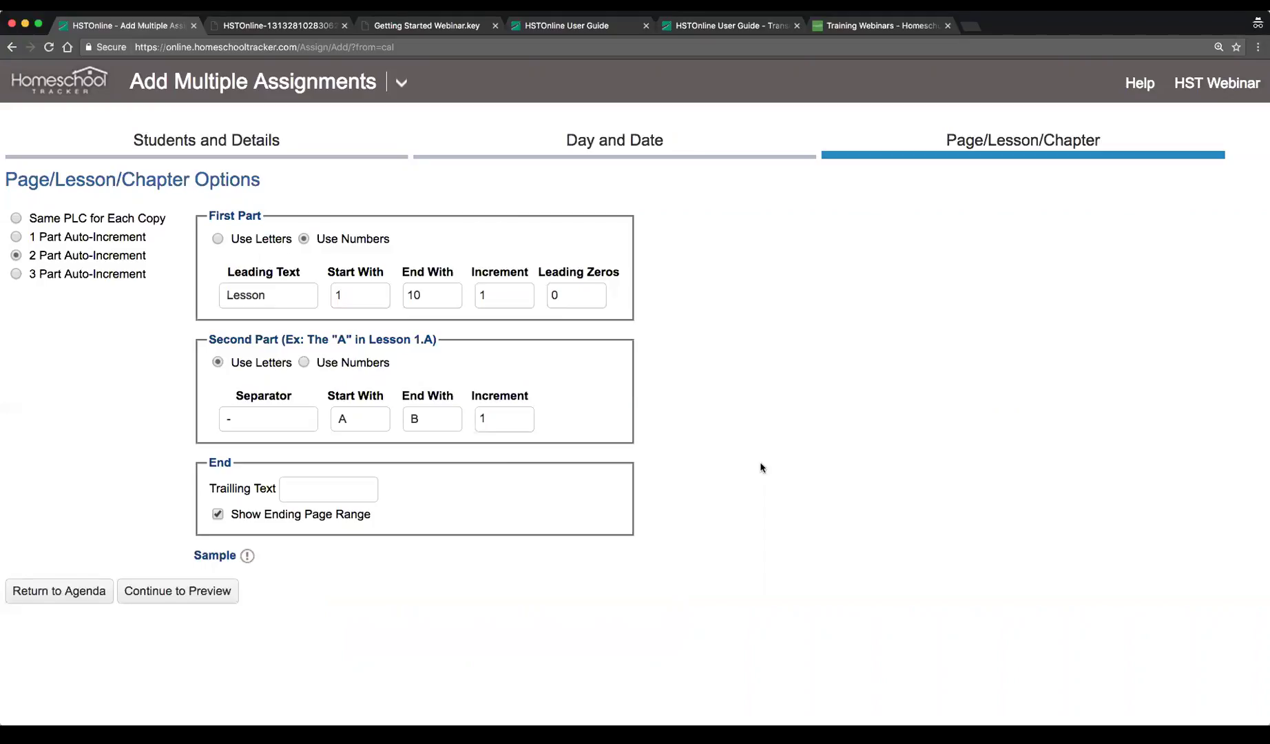